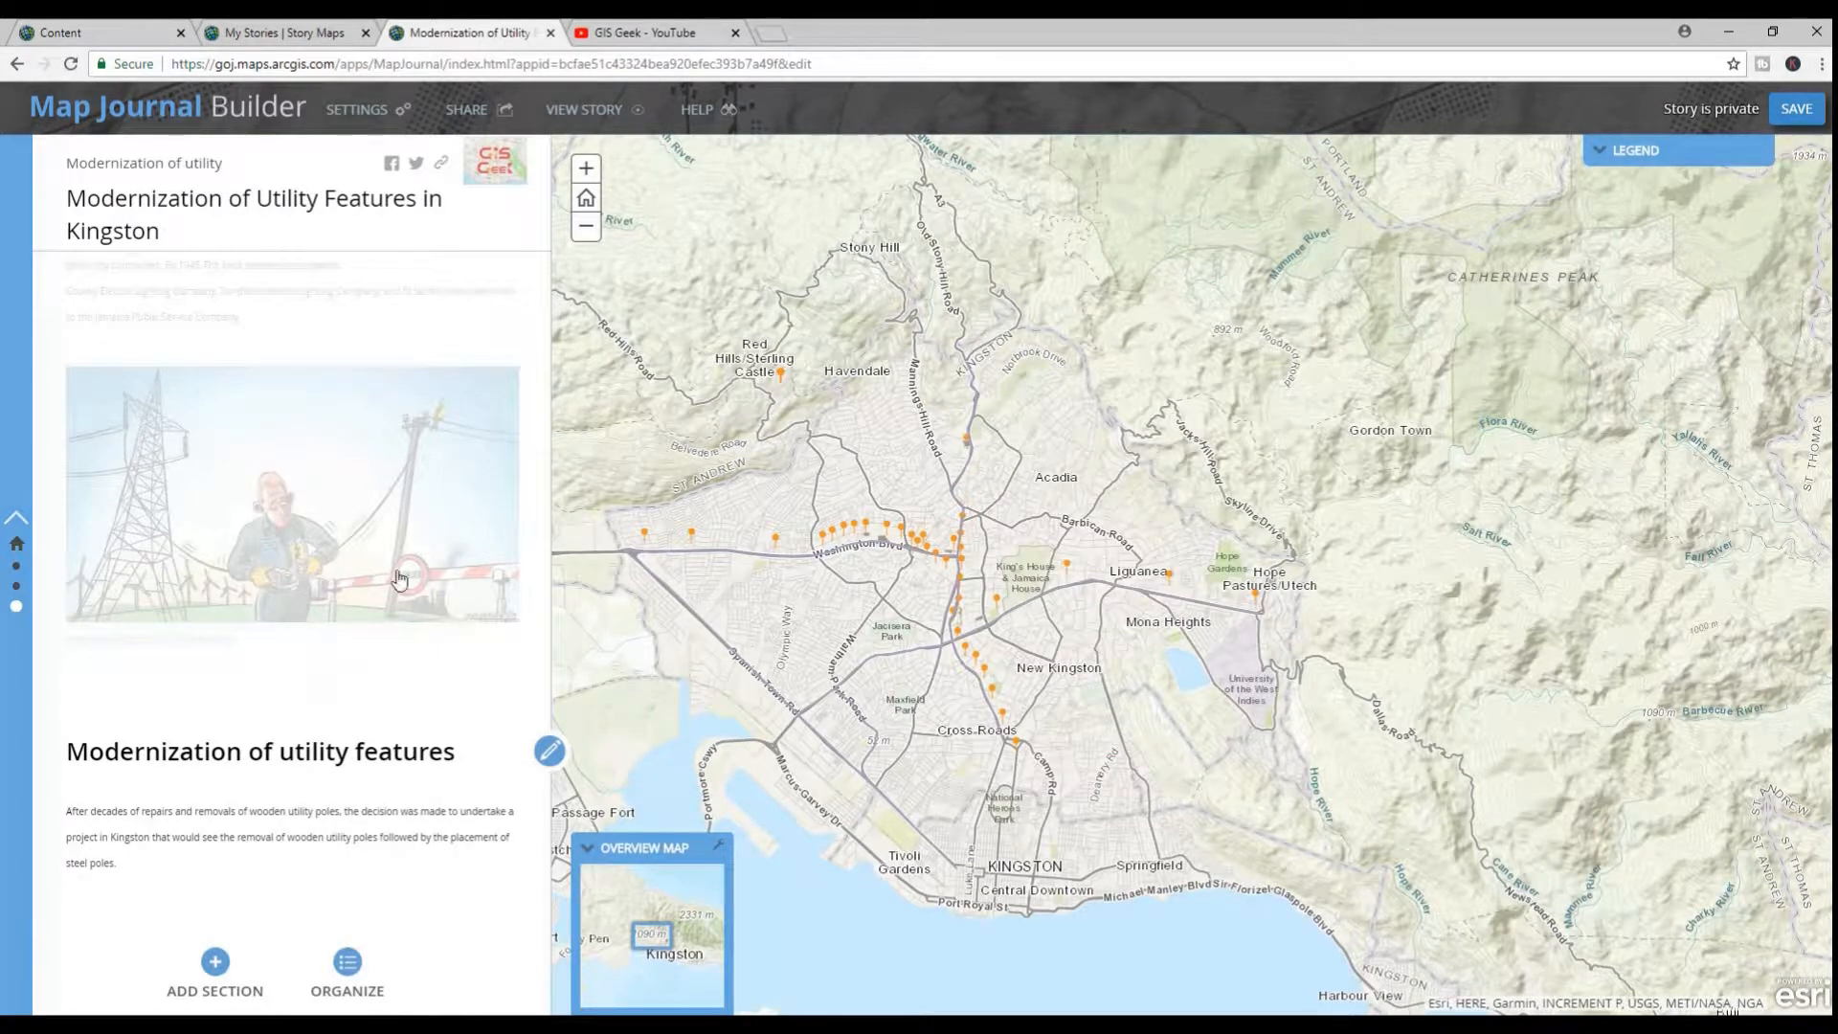
Save the story and briefly play the utility pole replacement video in the section on consolidating the electric companies
click(1797, 110)
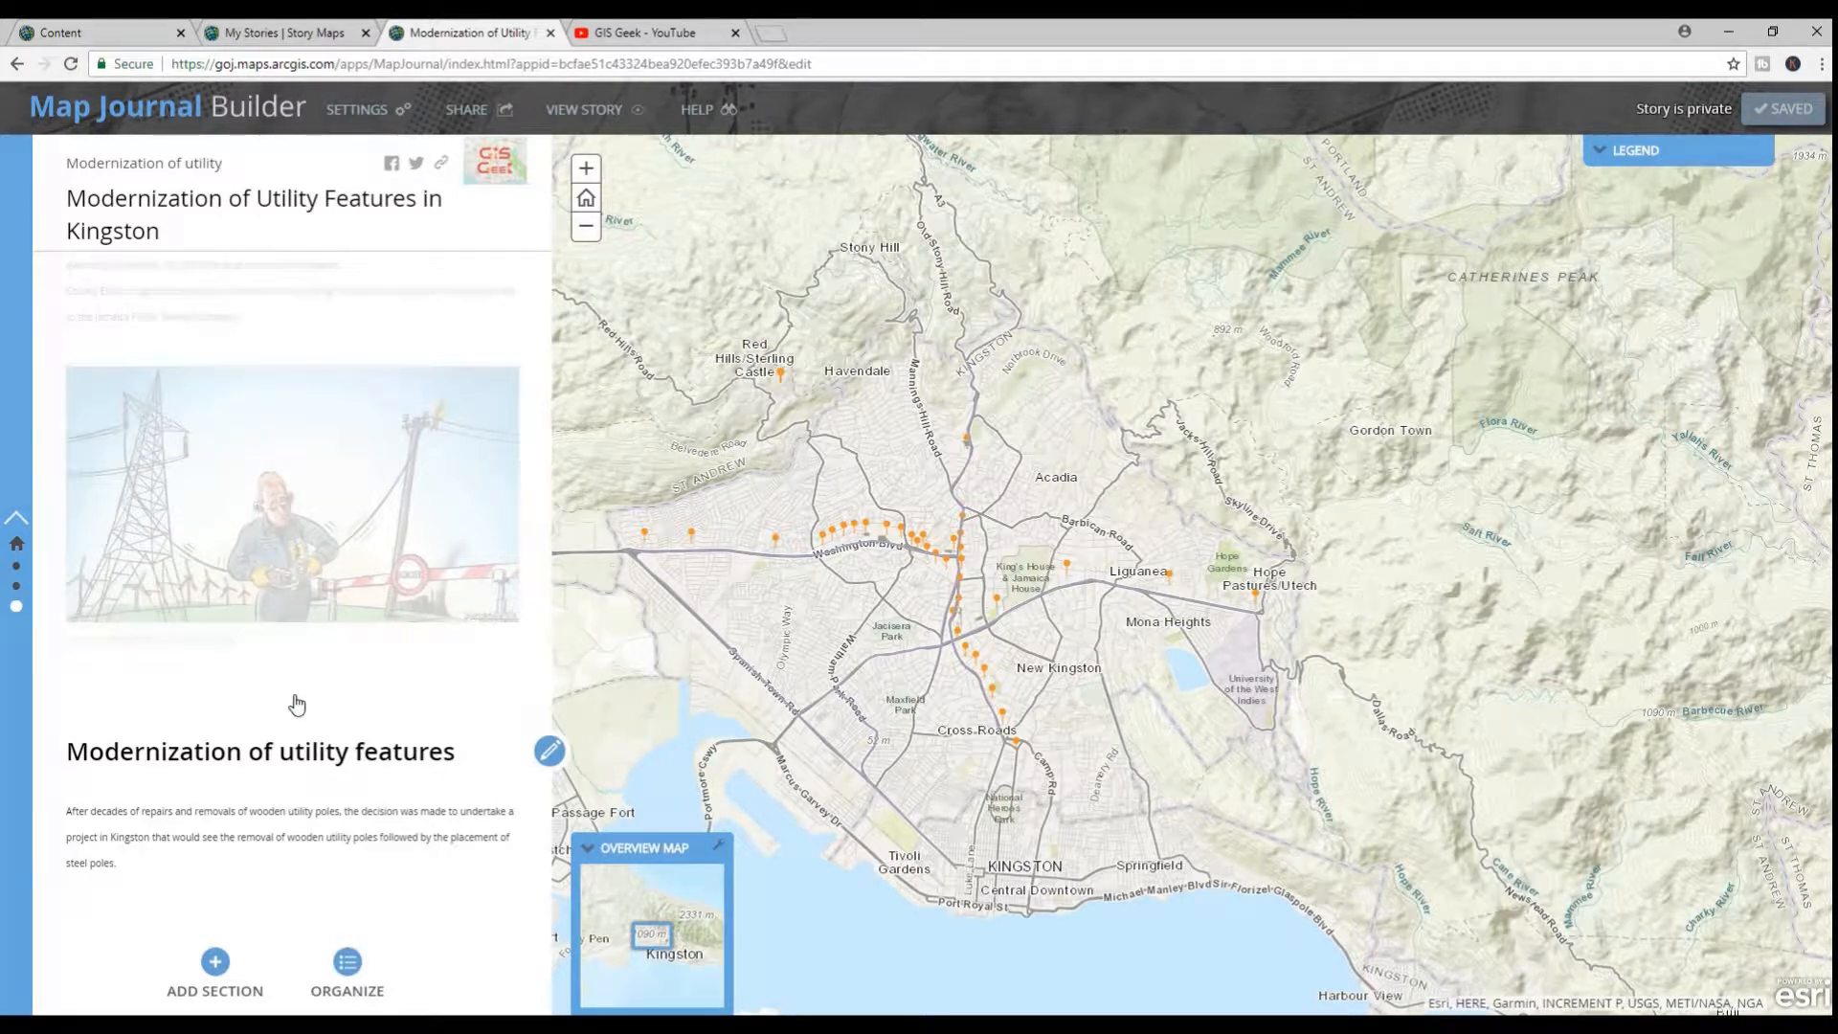
scroll(297, 705, up, 3)
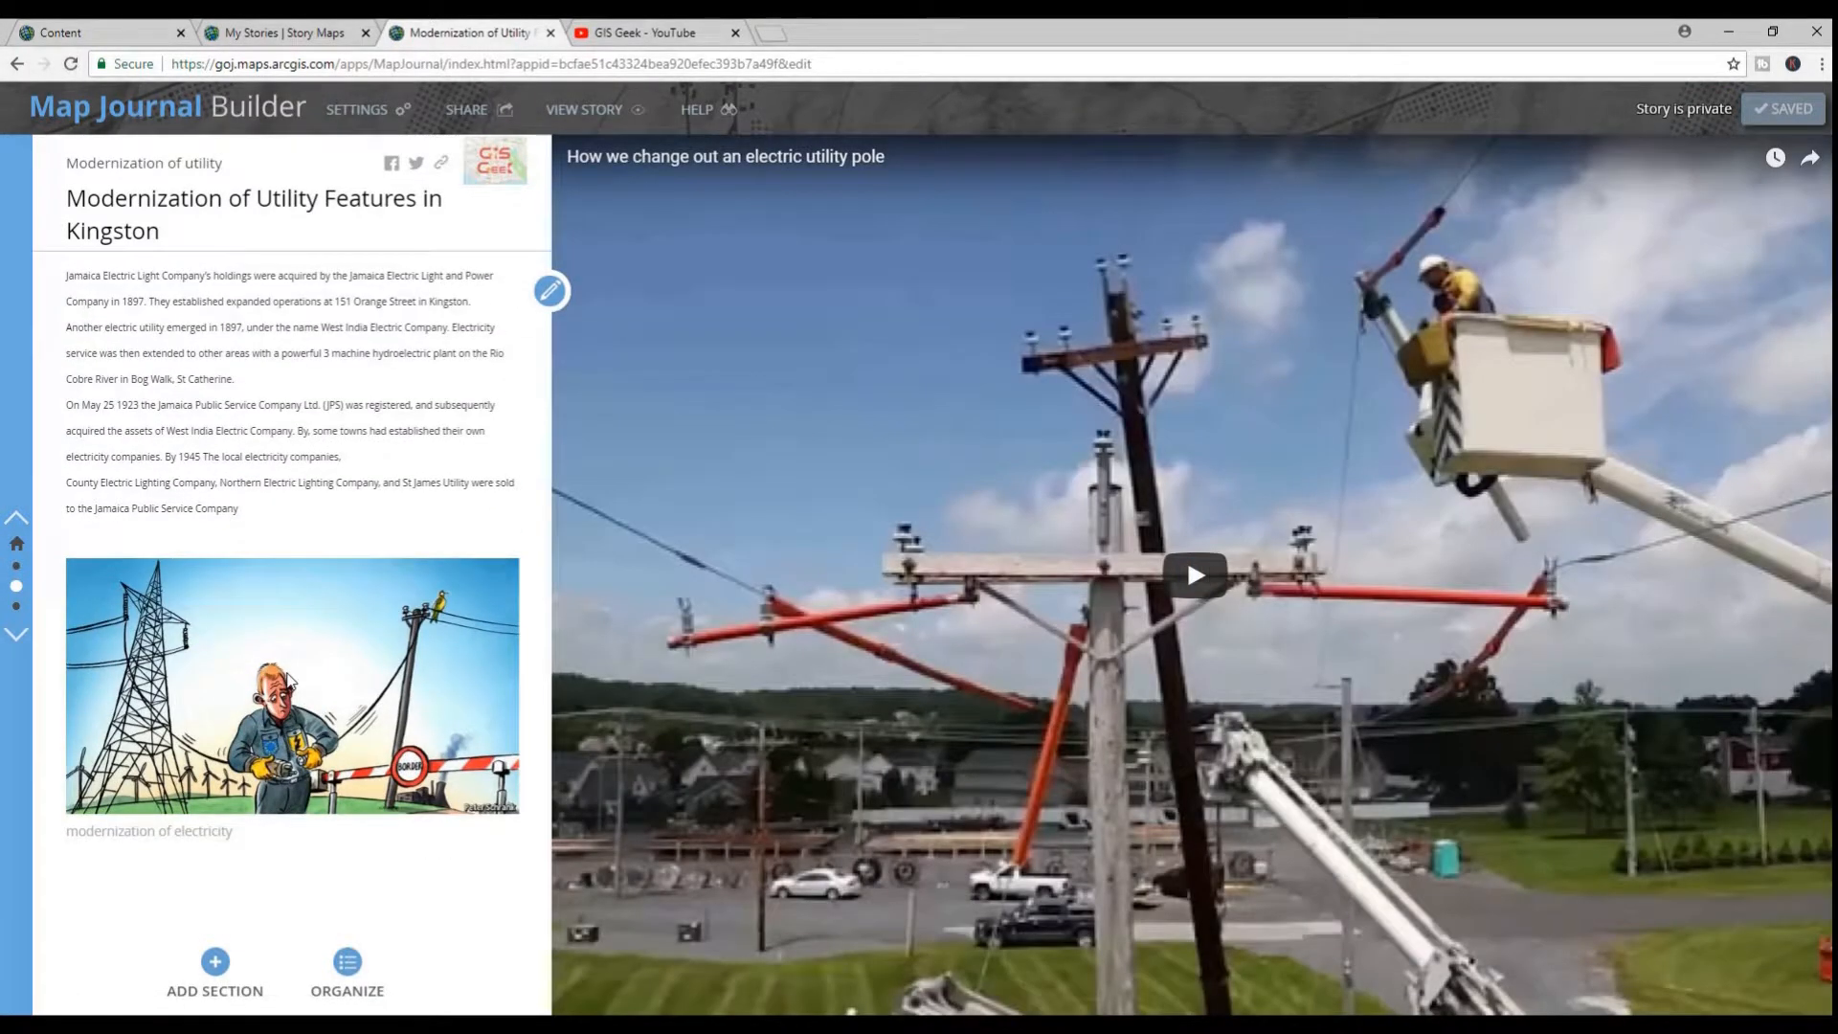
click(1192, 578)
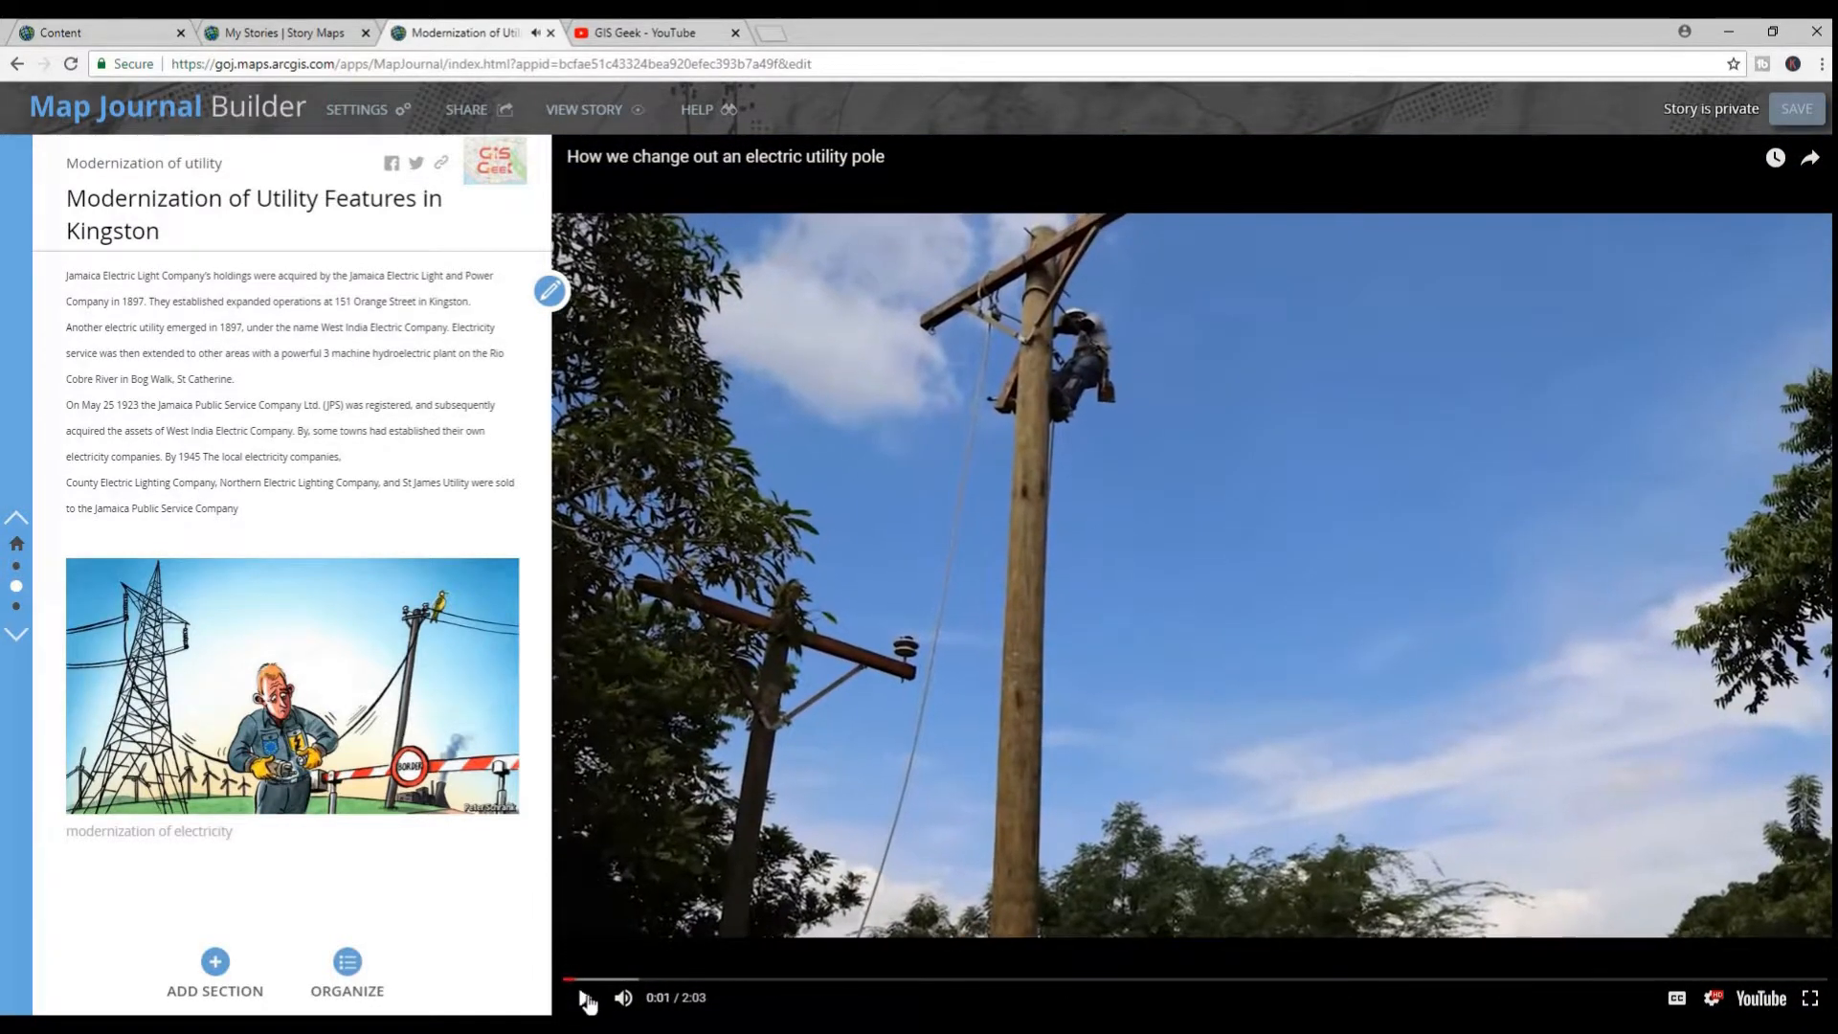
click(585, 997)
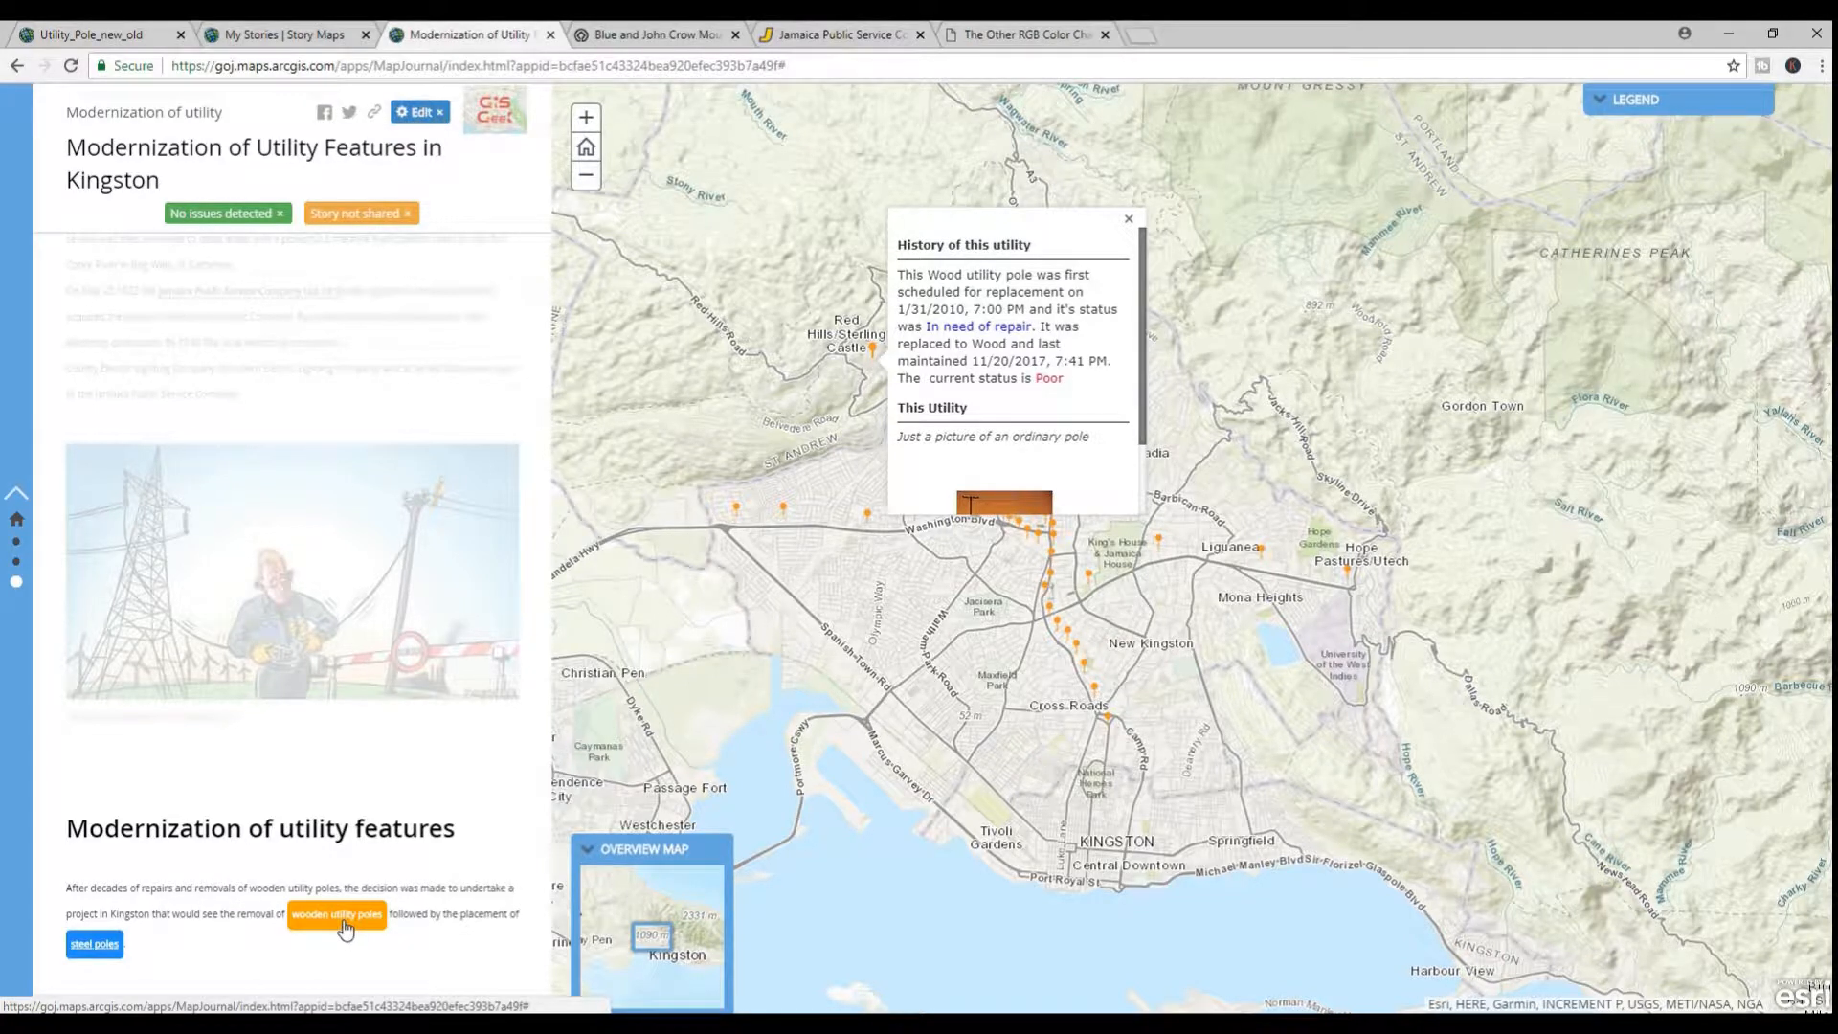
Test the wooden utility poles story action in the Kingston story and the illegal logging action in the Cockpit Country story
click(409, 113)
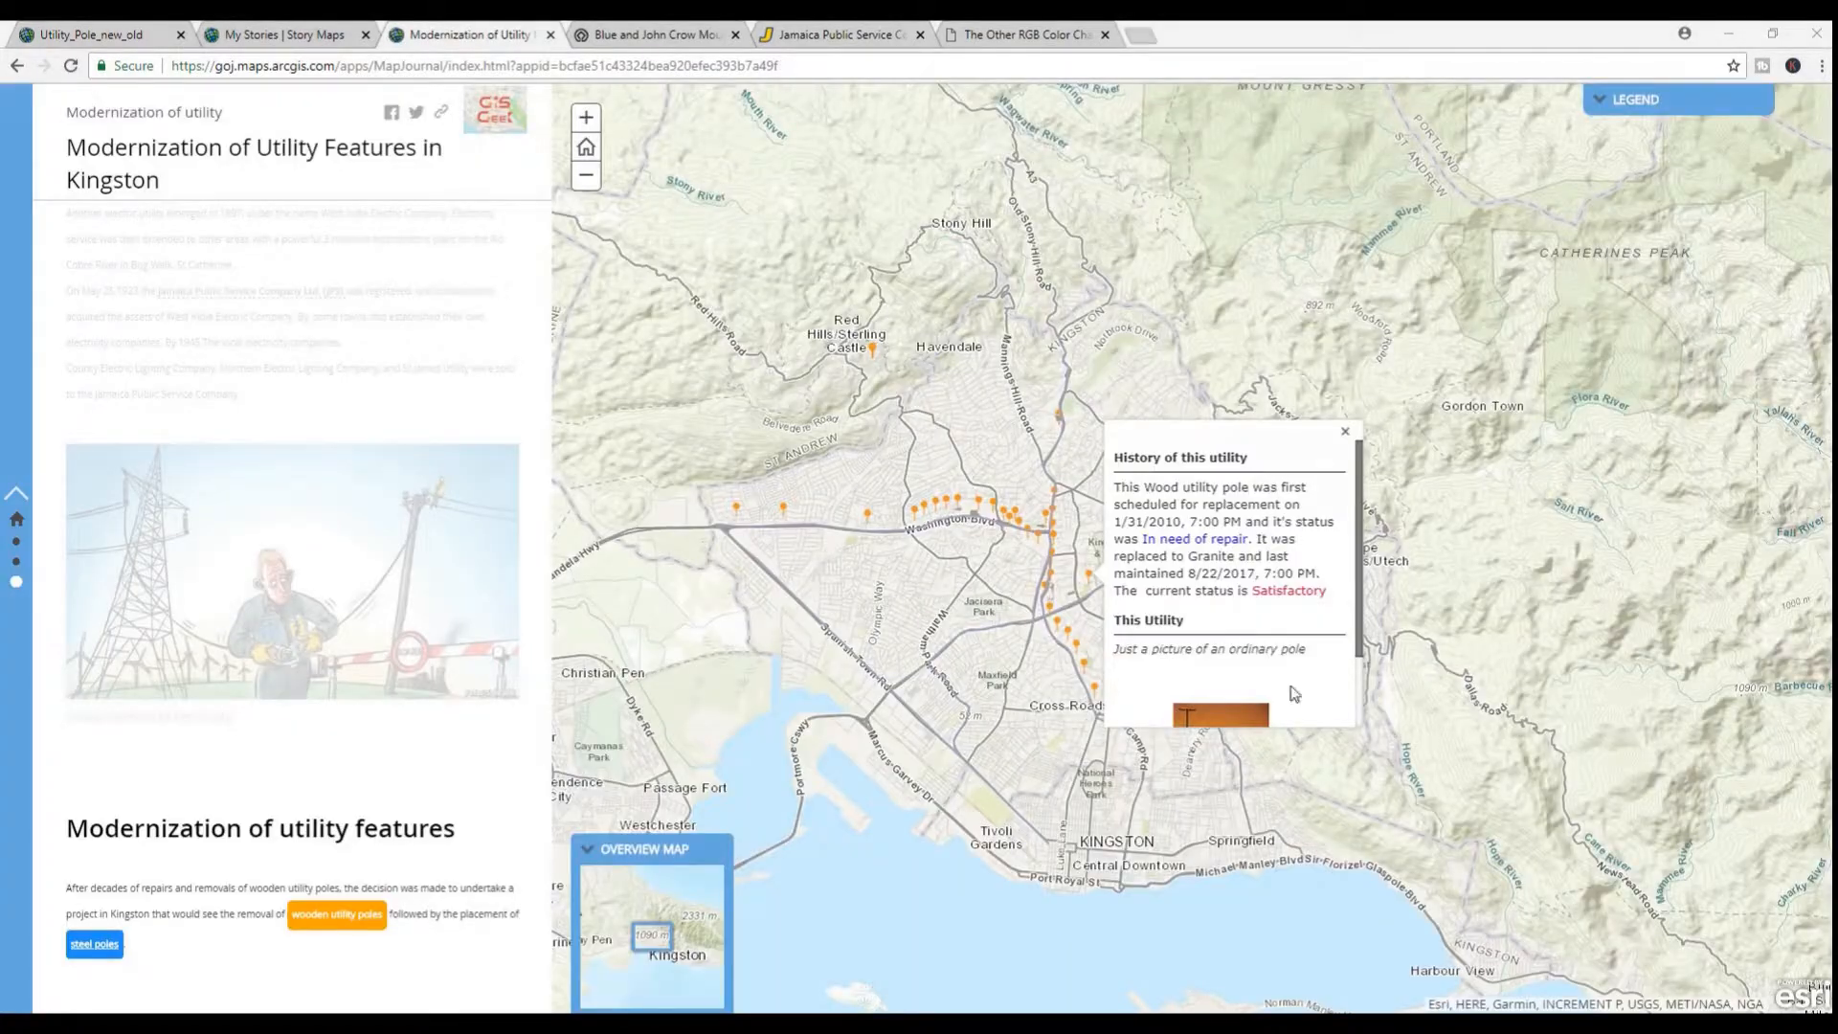
click(334, 916)
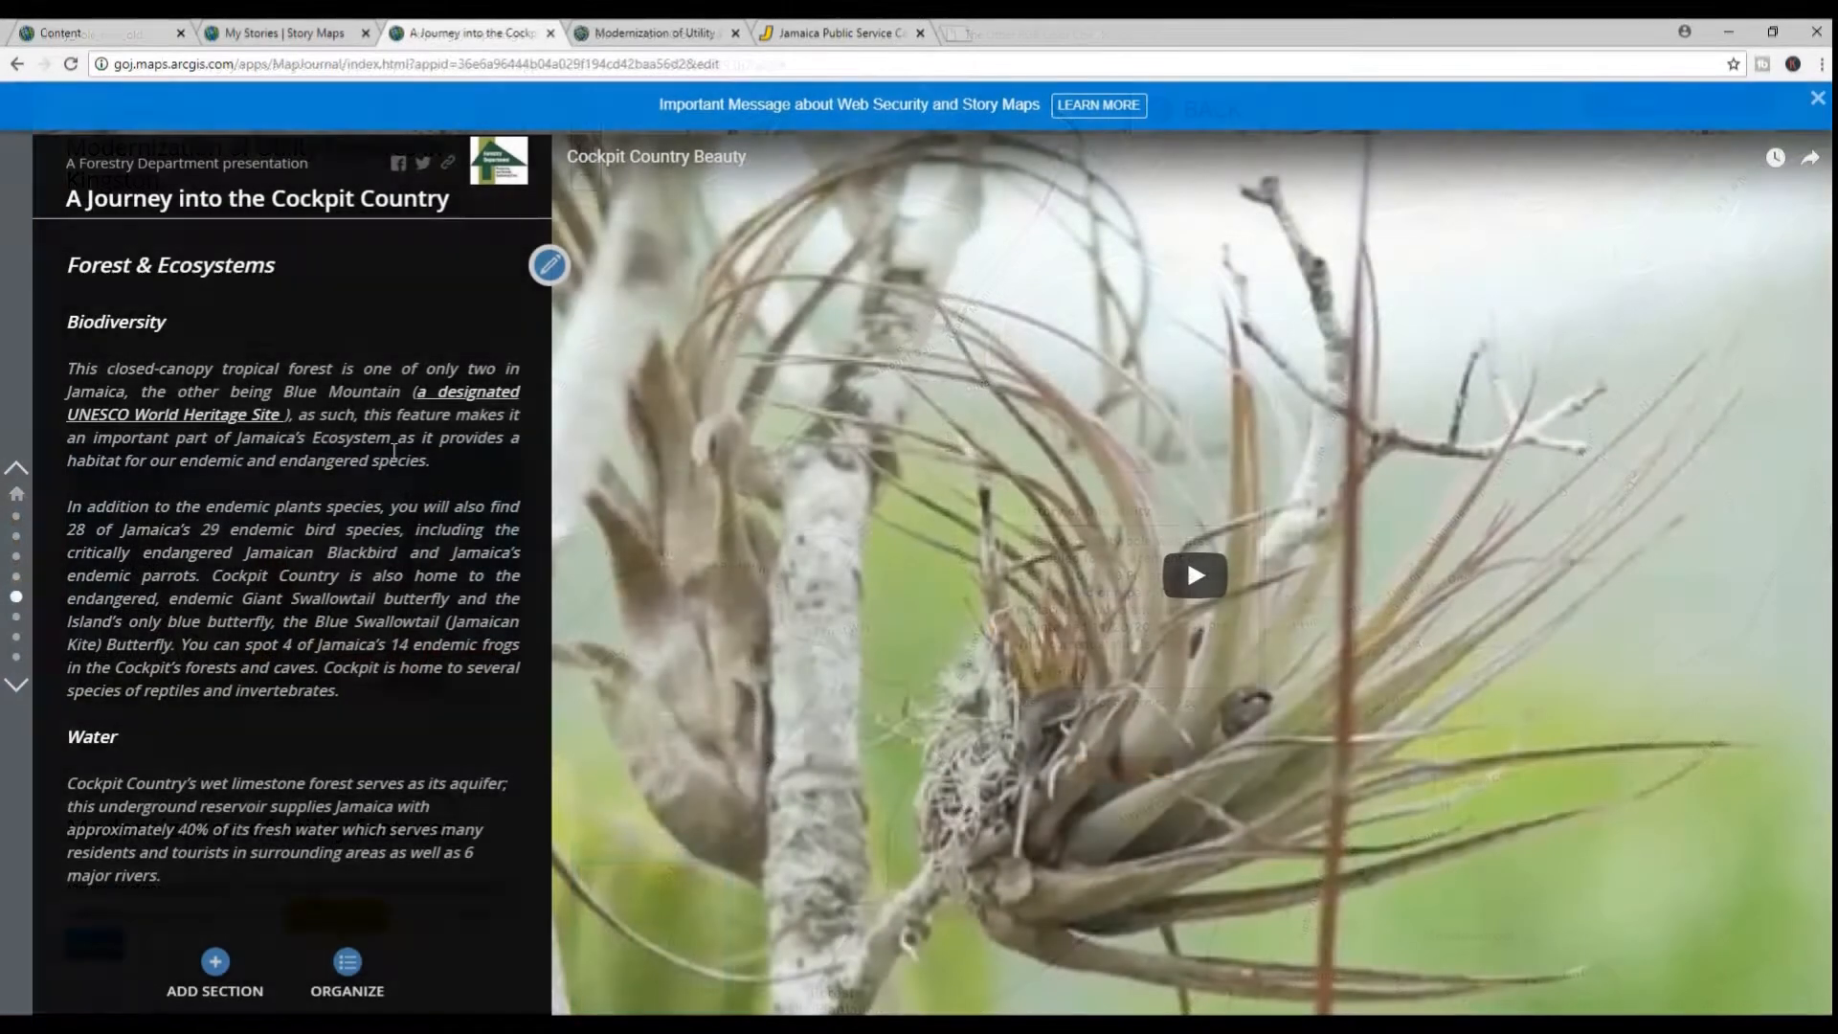
scroll(432, 426, down, 10)
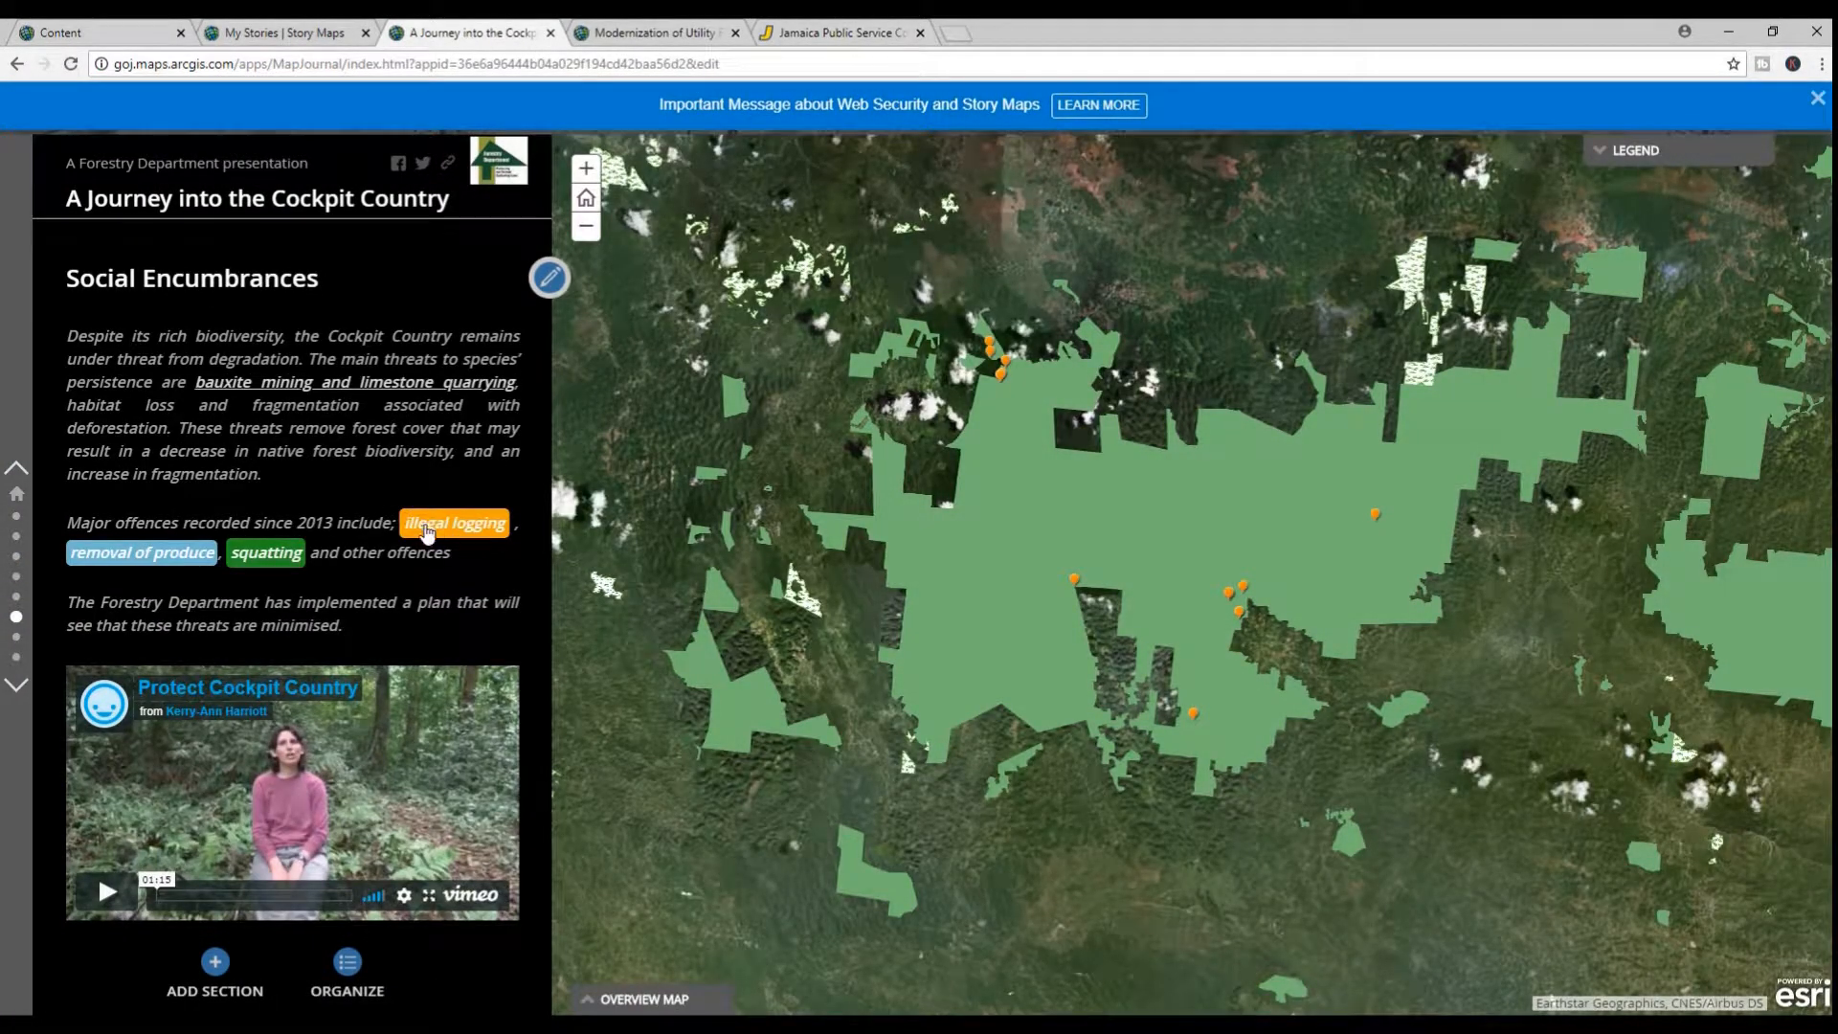
click(450, 536)
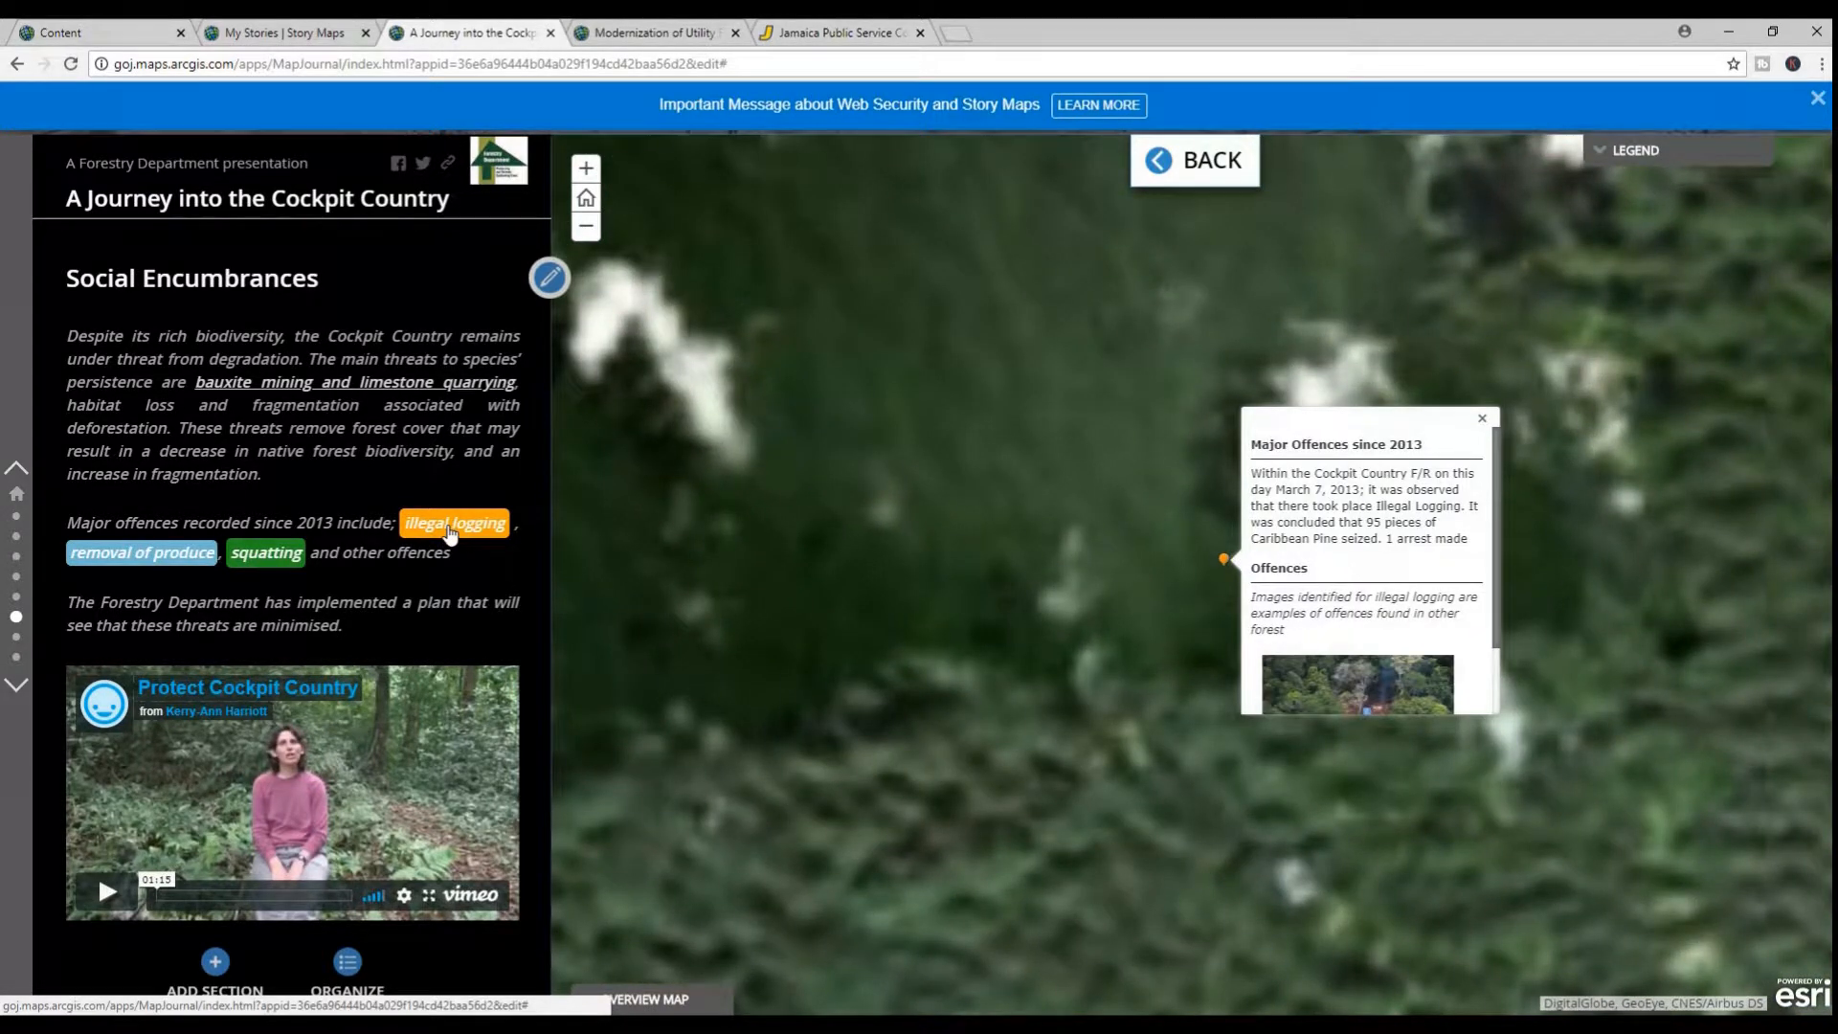
Follow the UNESCO World Heritage Site link in the Cockpit Country story, and return to view its Plant species structure section
scroll(446, 532, up, 5)
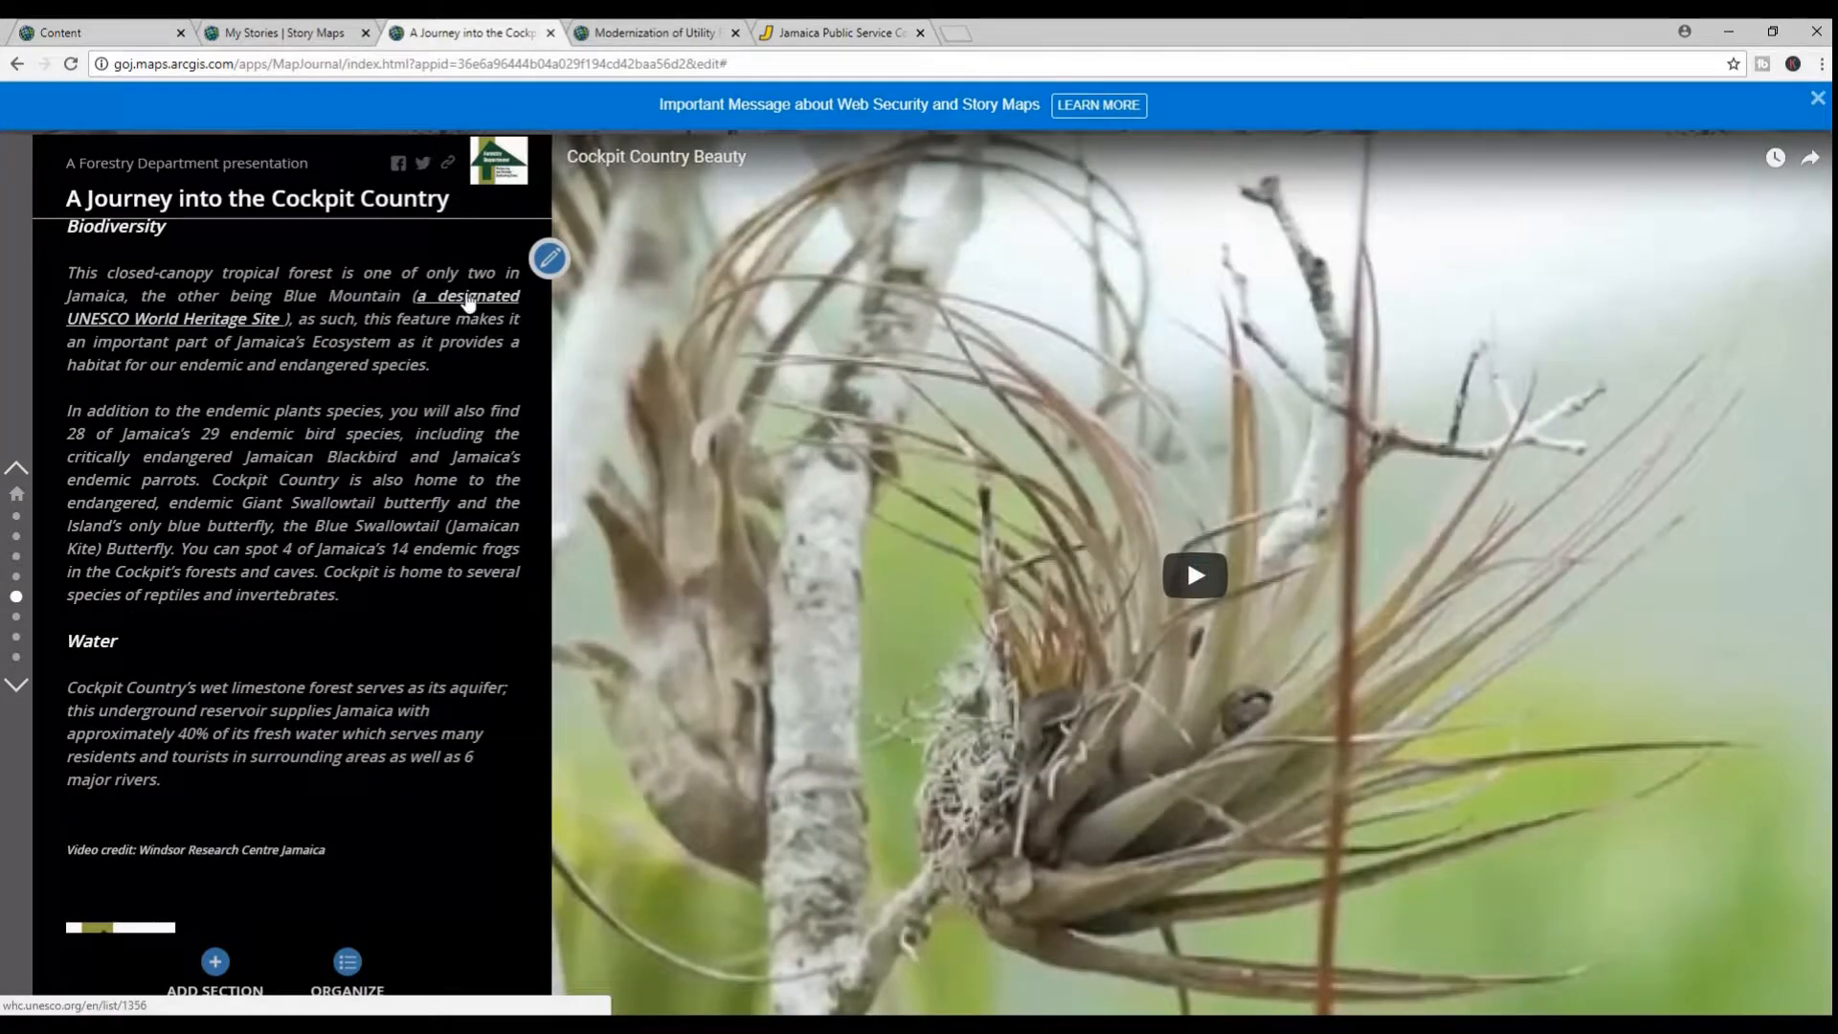
click(468, 303)
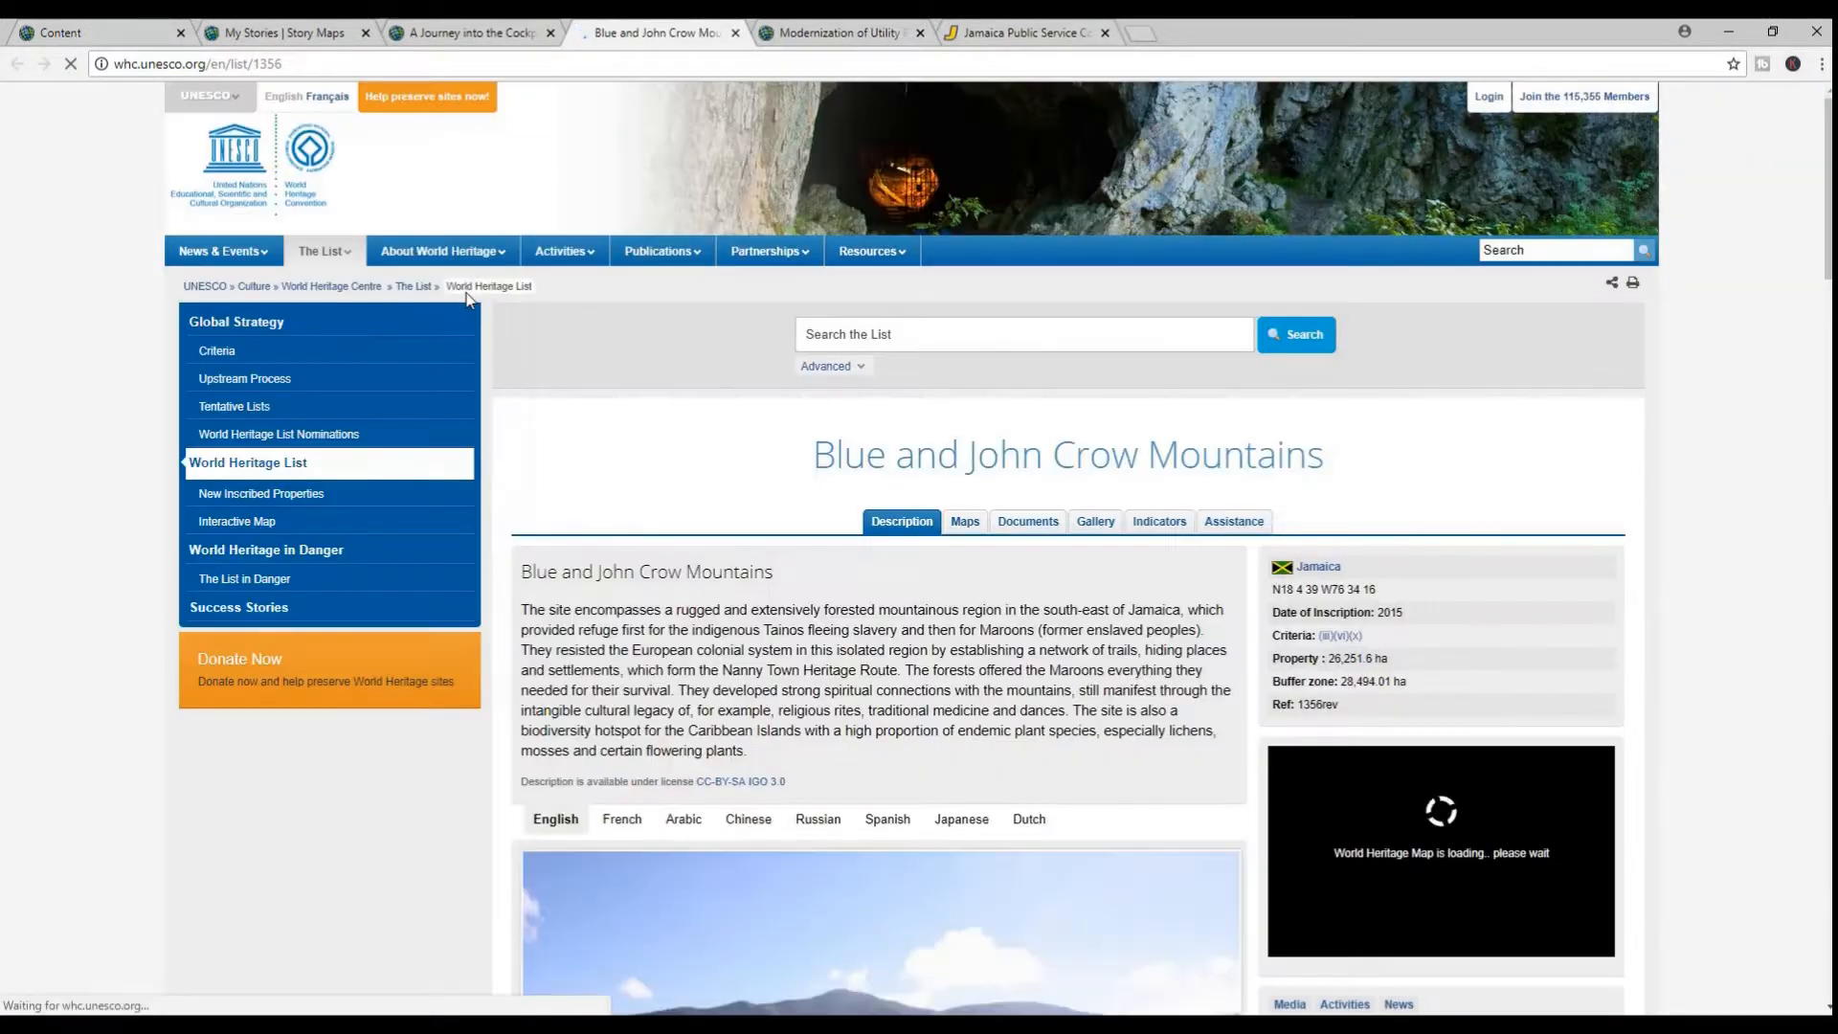
click(431, 35)
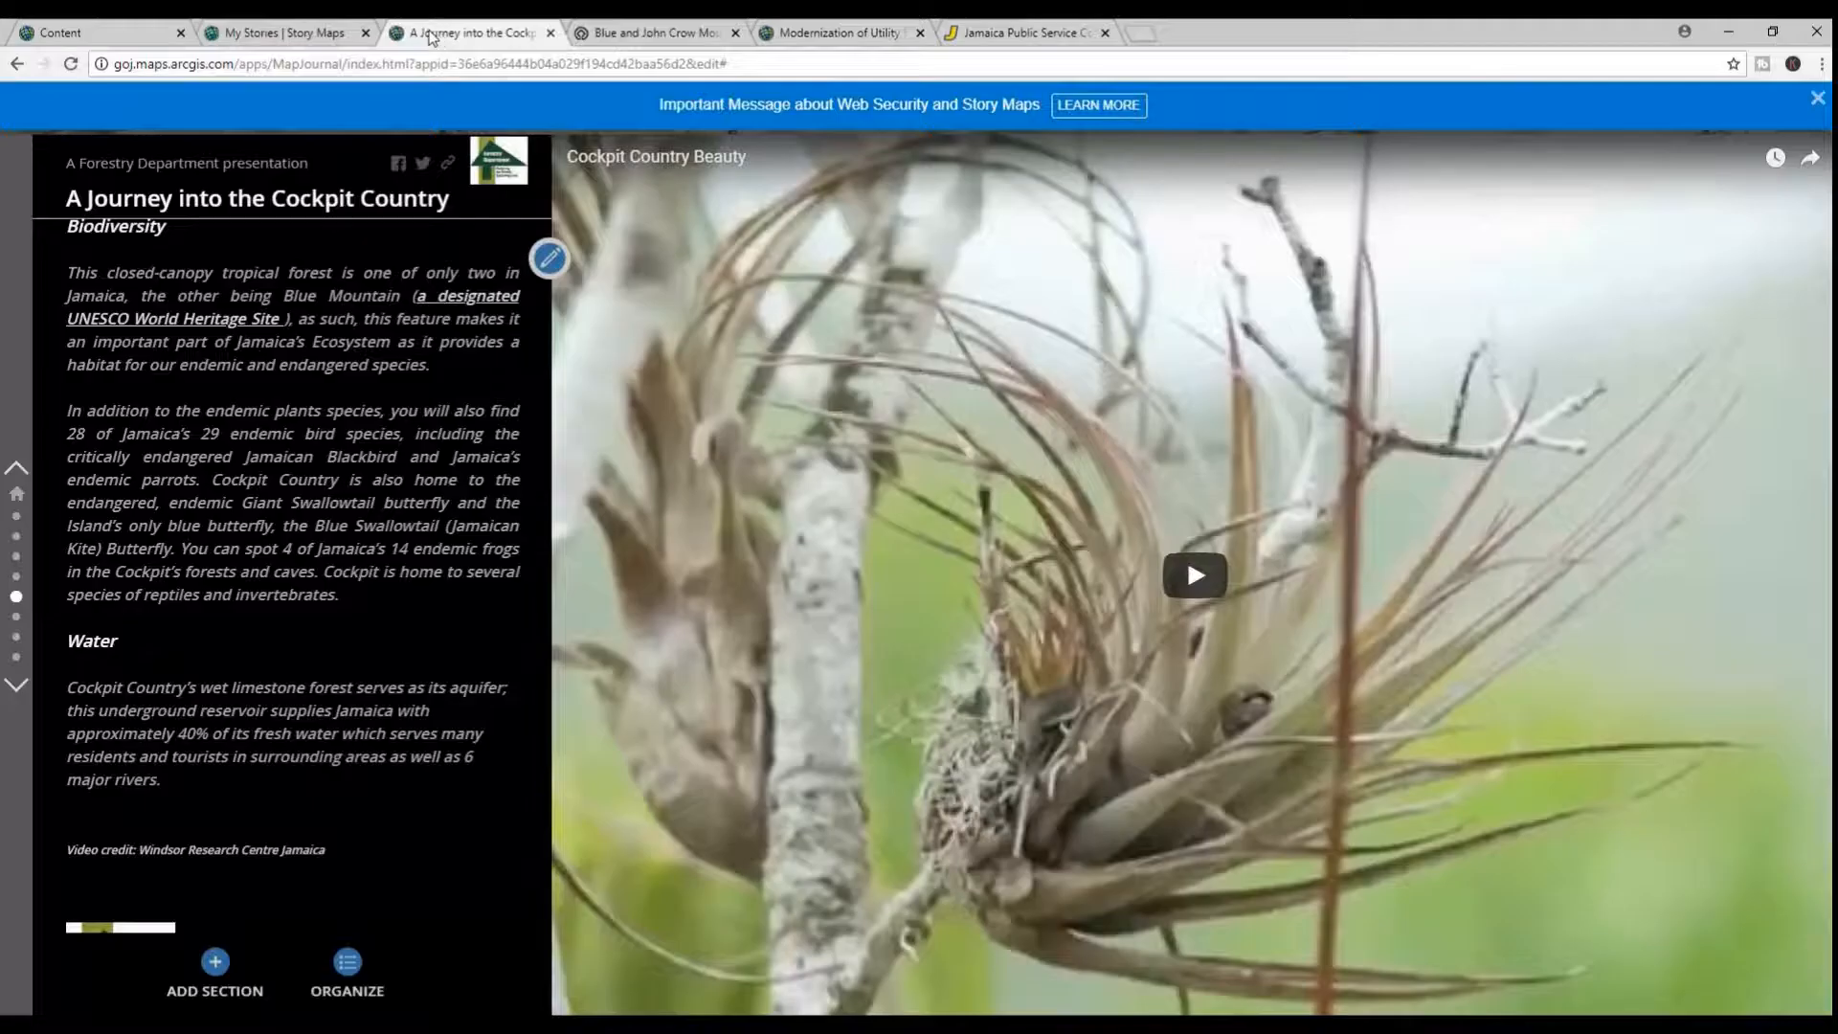
scroll(287, 501, up, 5)
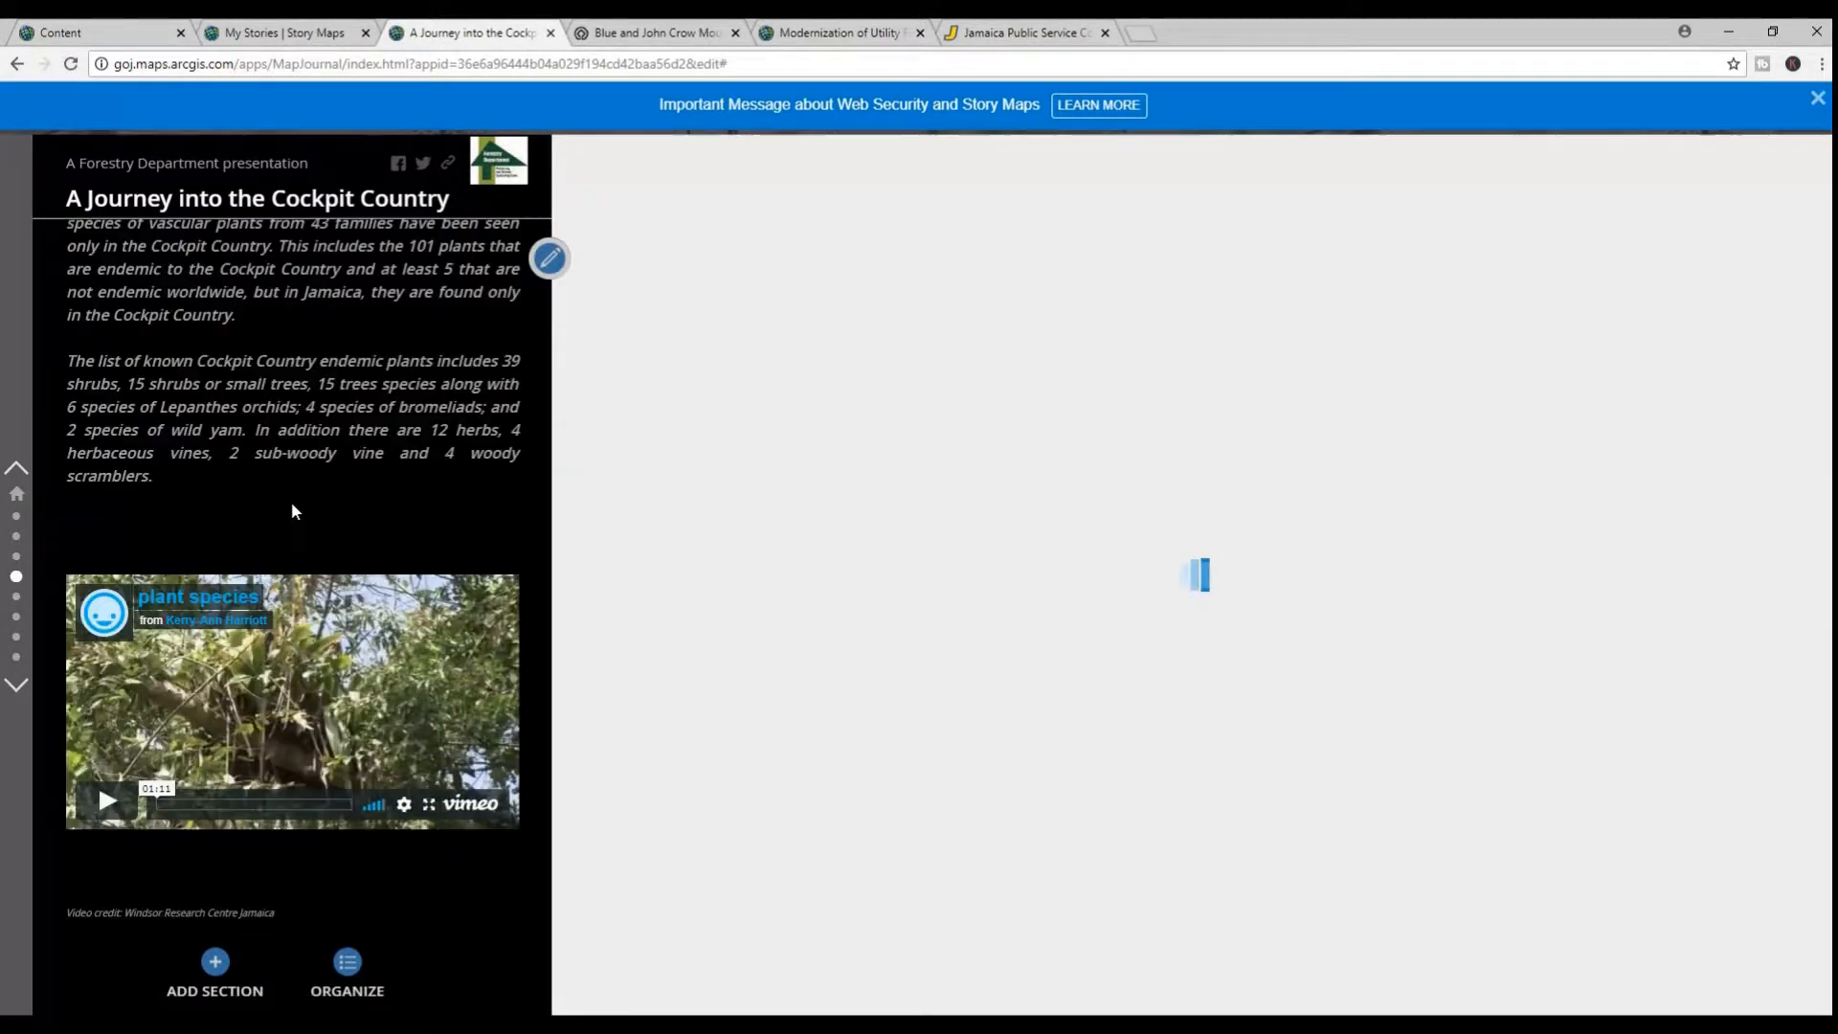
scroll(295, 506, up, 4)
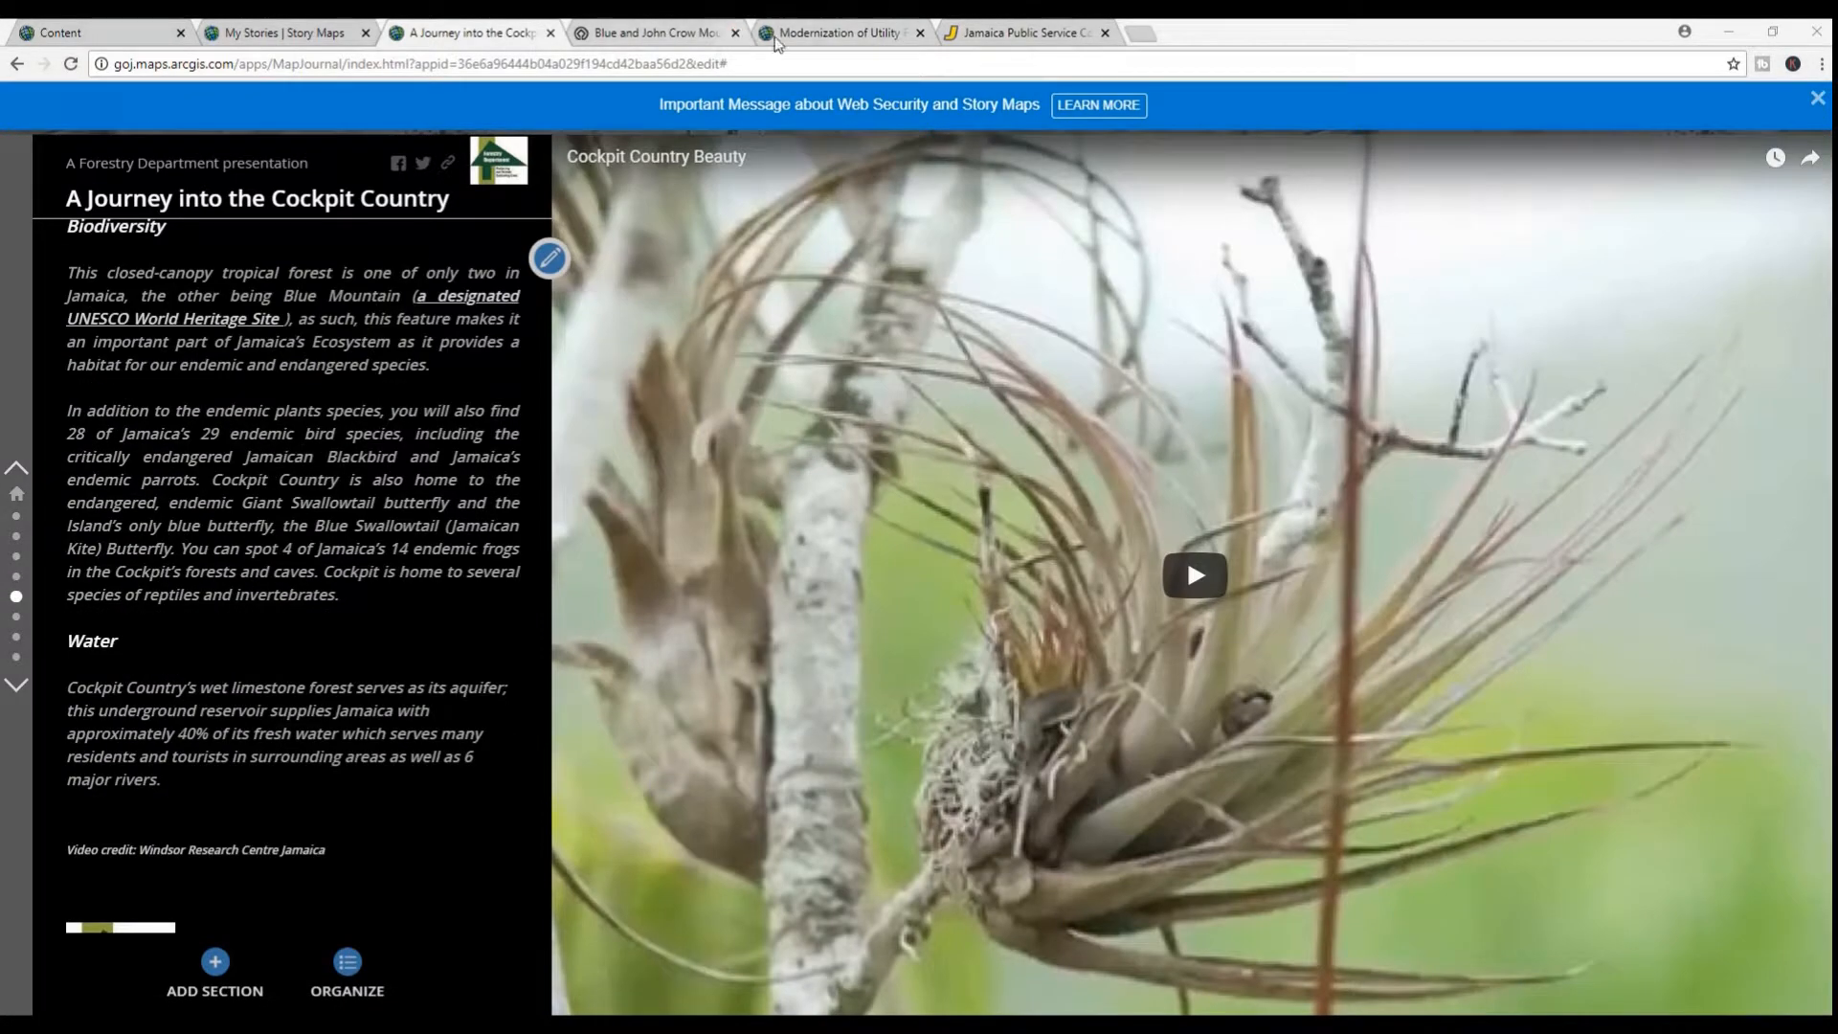
click(818, 29)
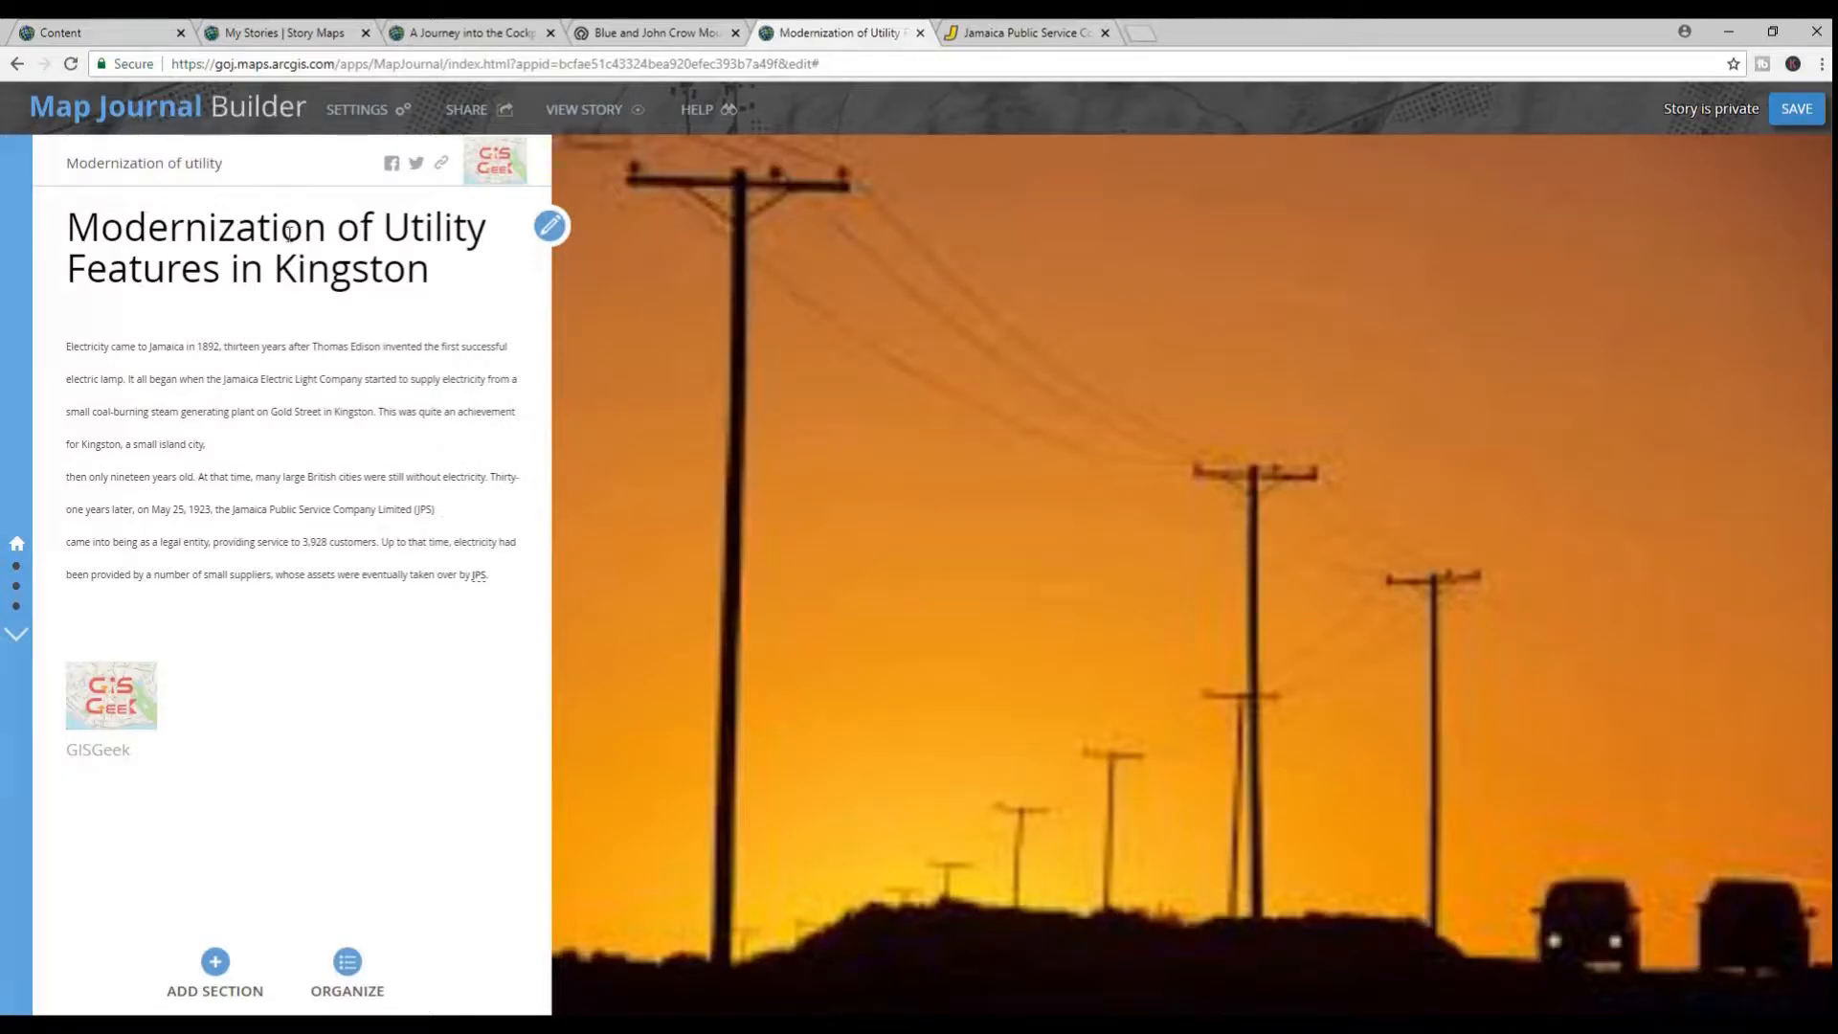
click(550, 230)
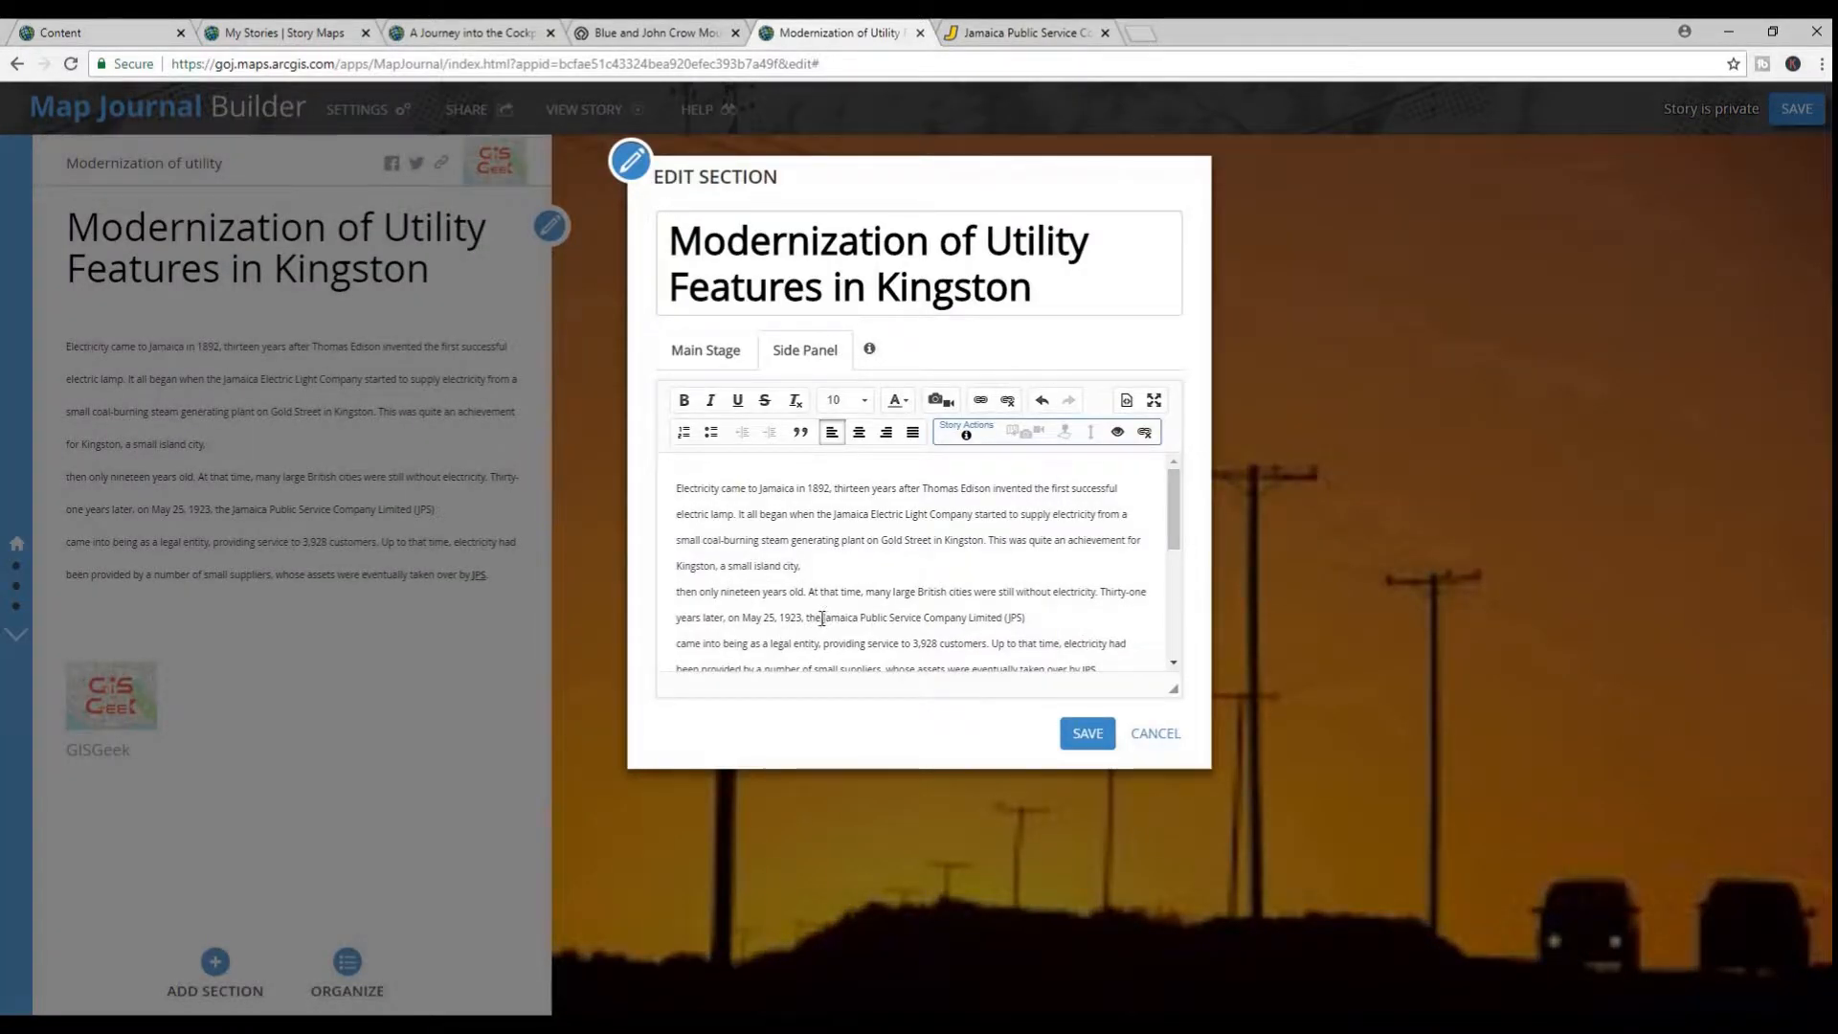
drag(821, 617, 1026, 618)
click(980, 399)
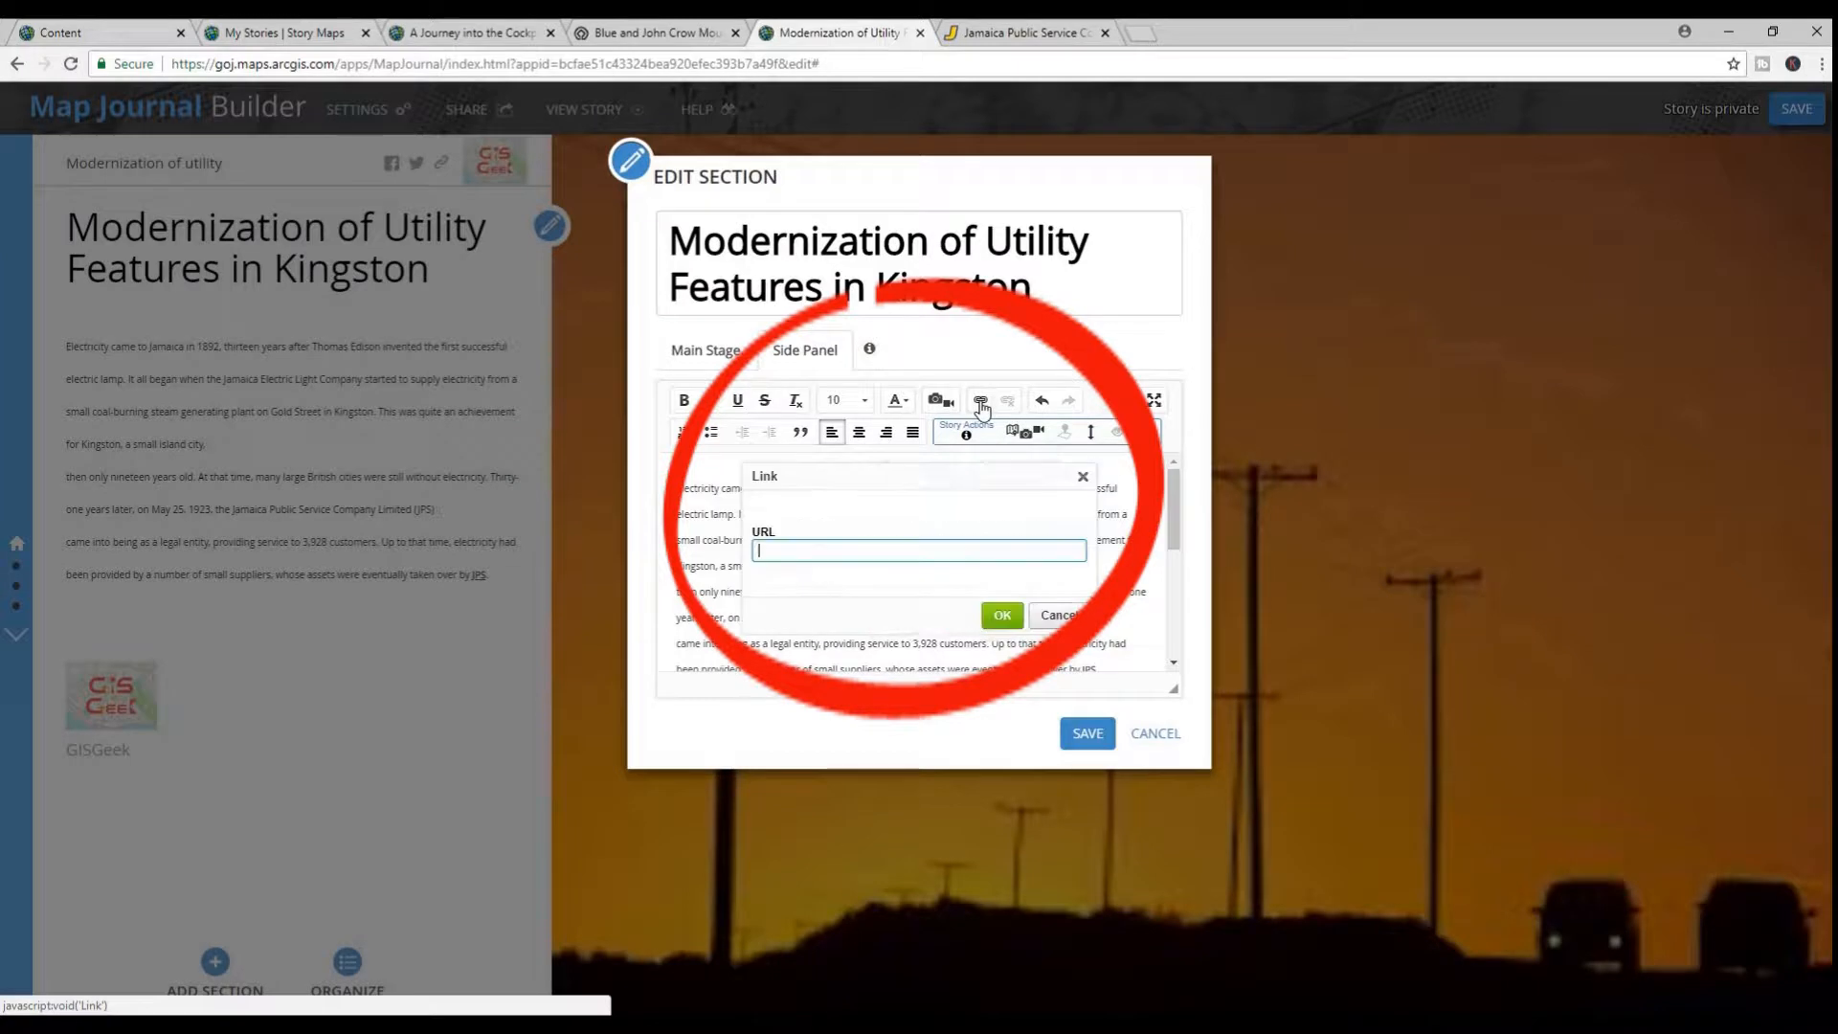
right_click(881, 558)
click(923, 669)
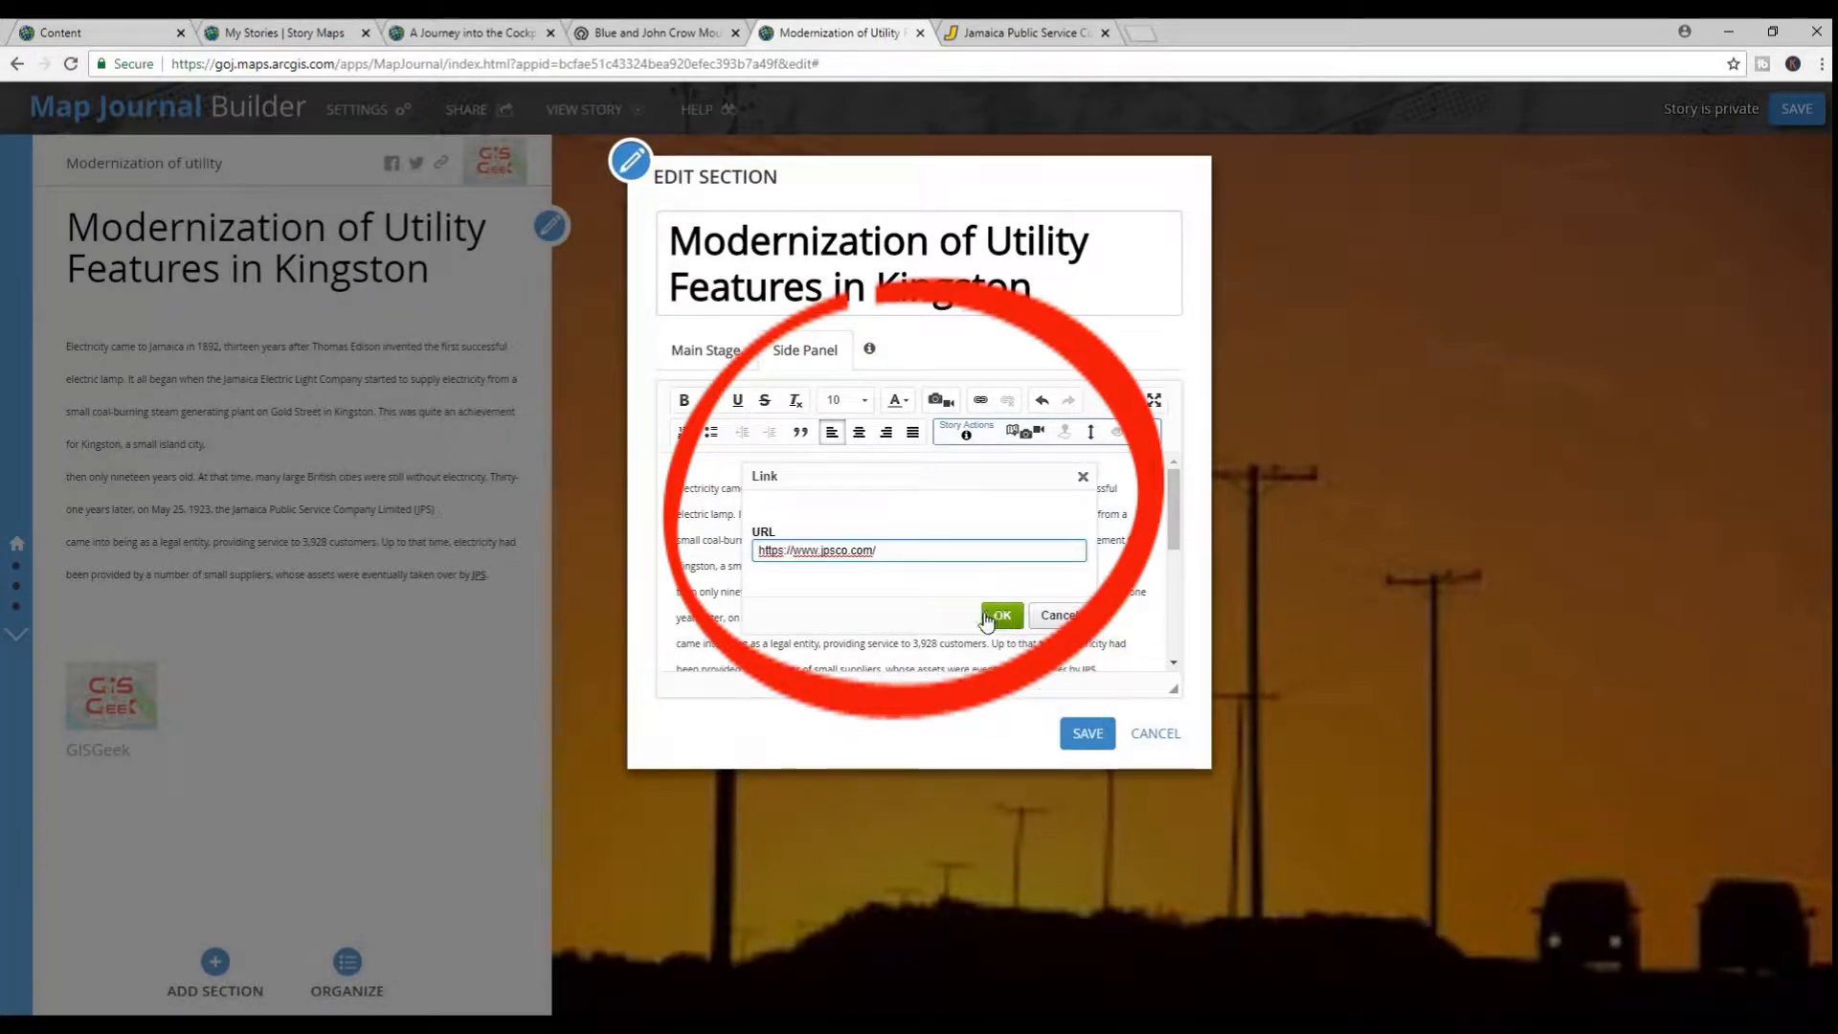
click(999, 614)
click(1082, 732)
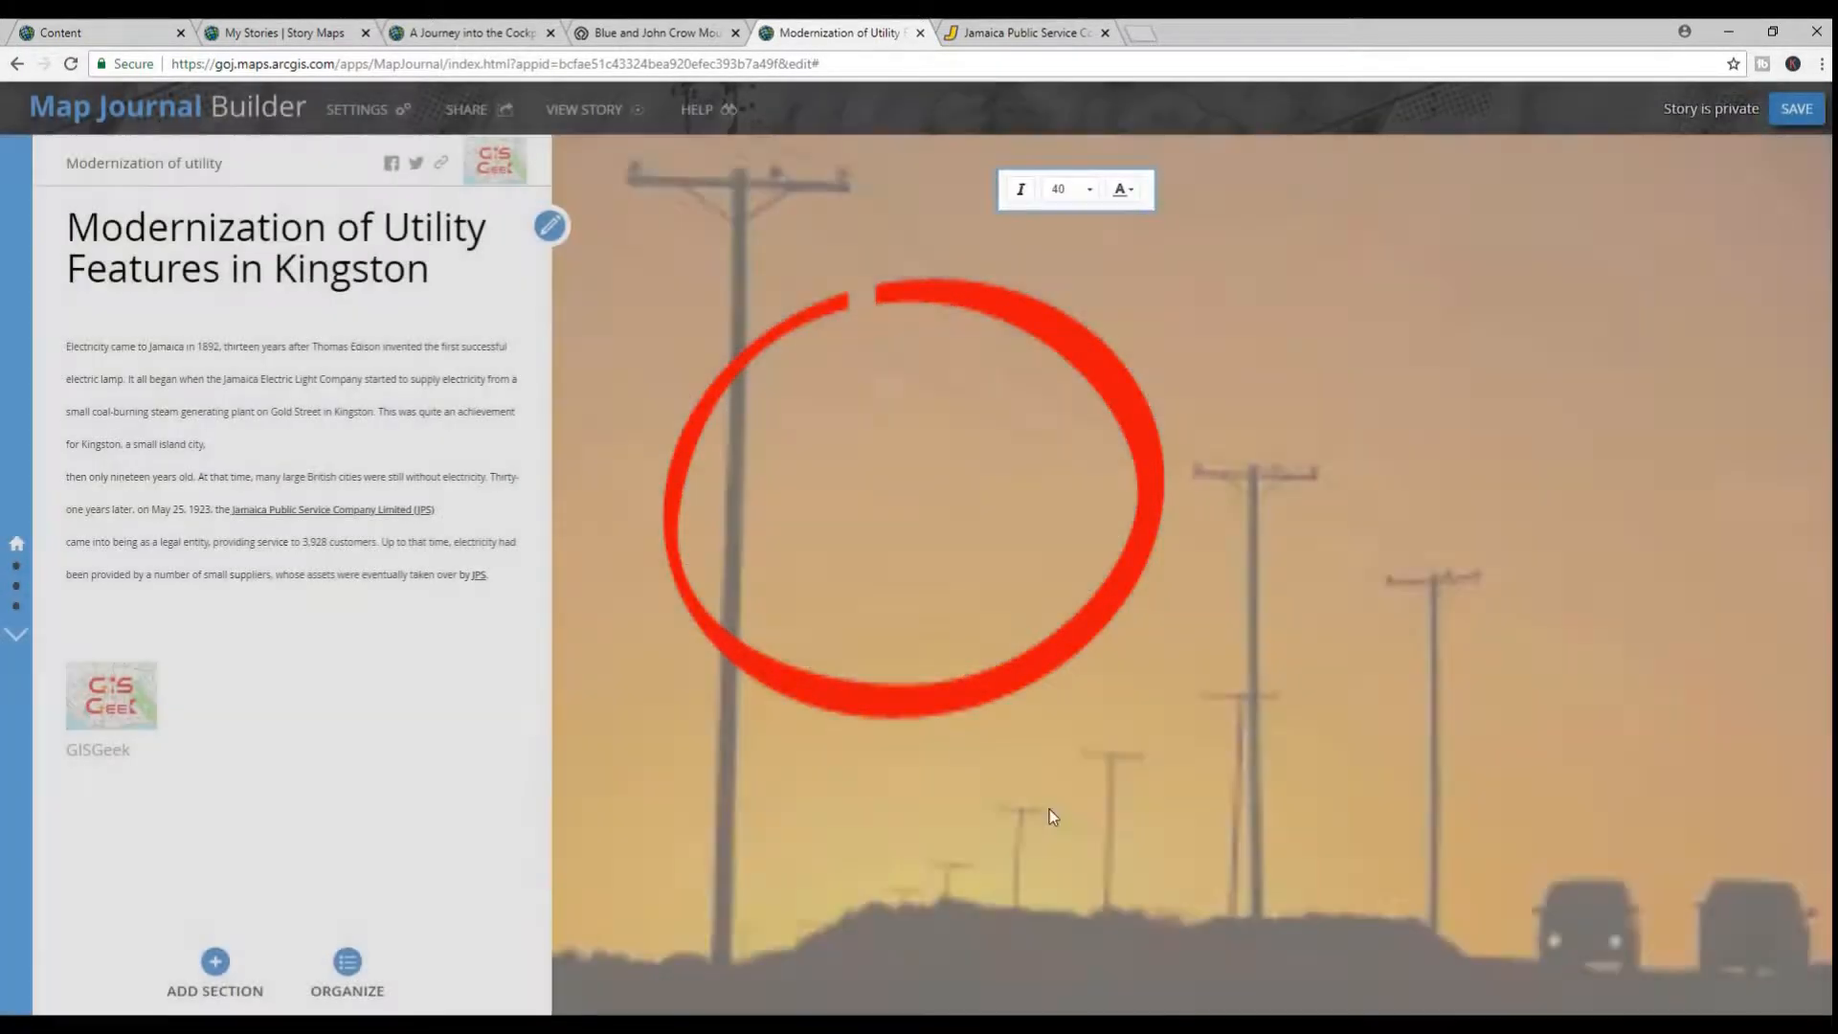
Test the new Jamaica Public Service Company link from the side panel and save the story
click(299, 514)
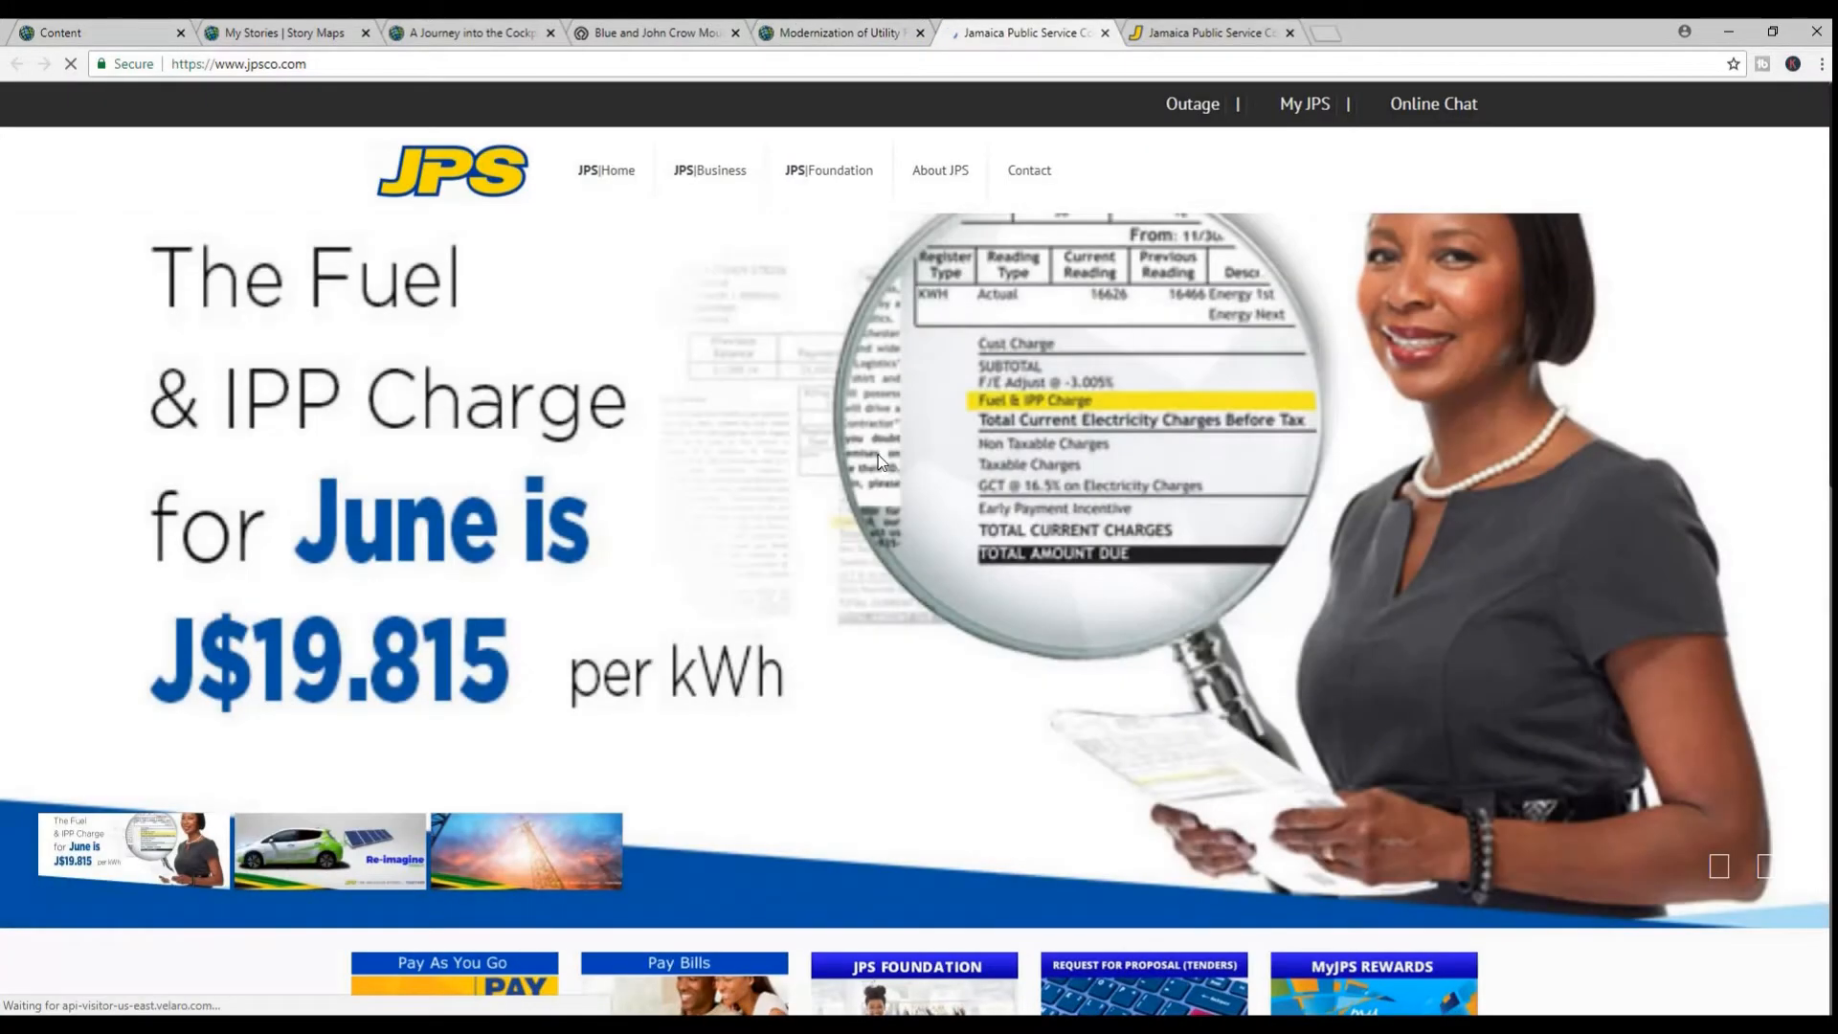
click(852, 32)
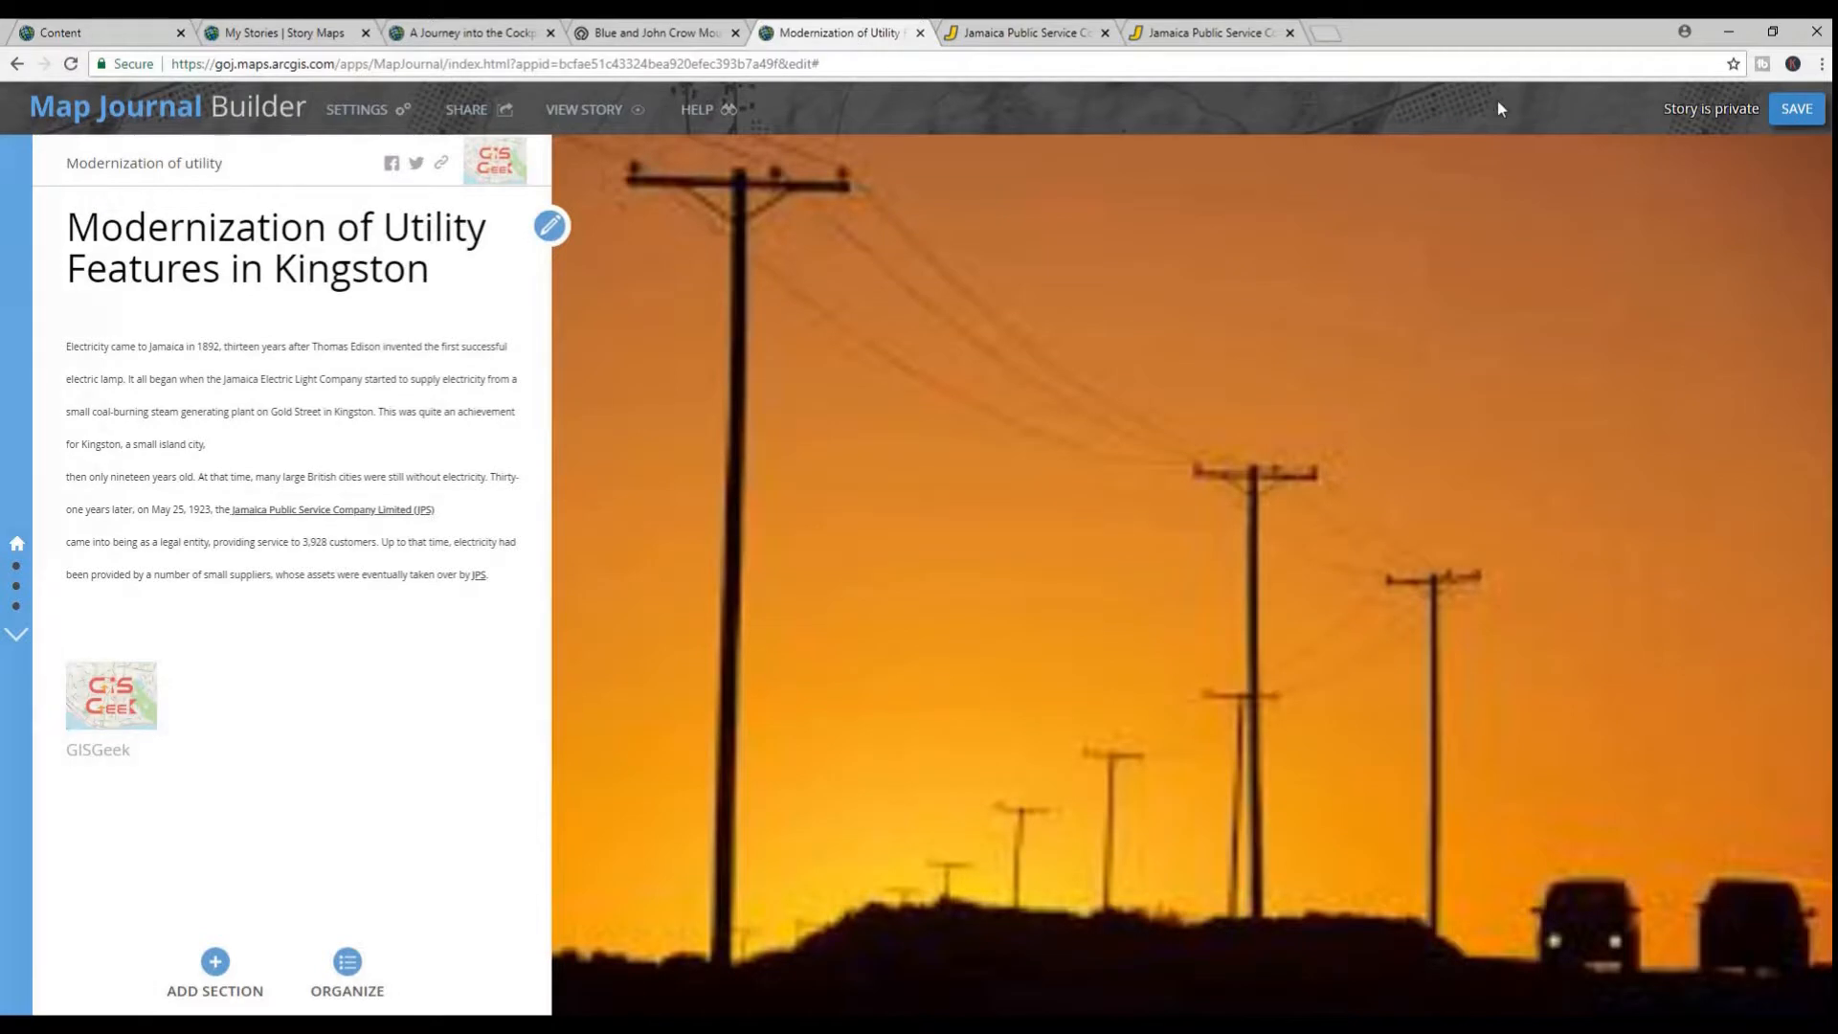
click(1786, 113)
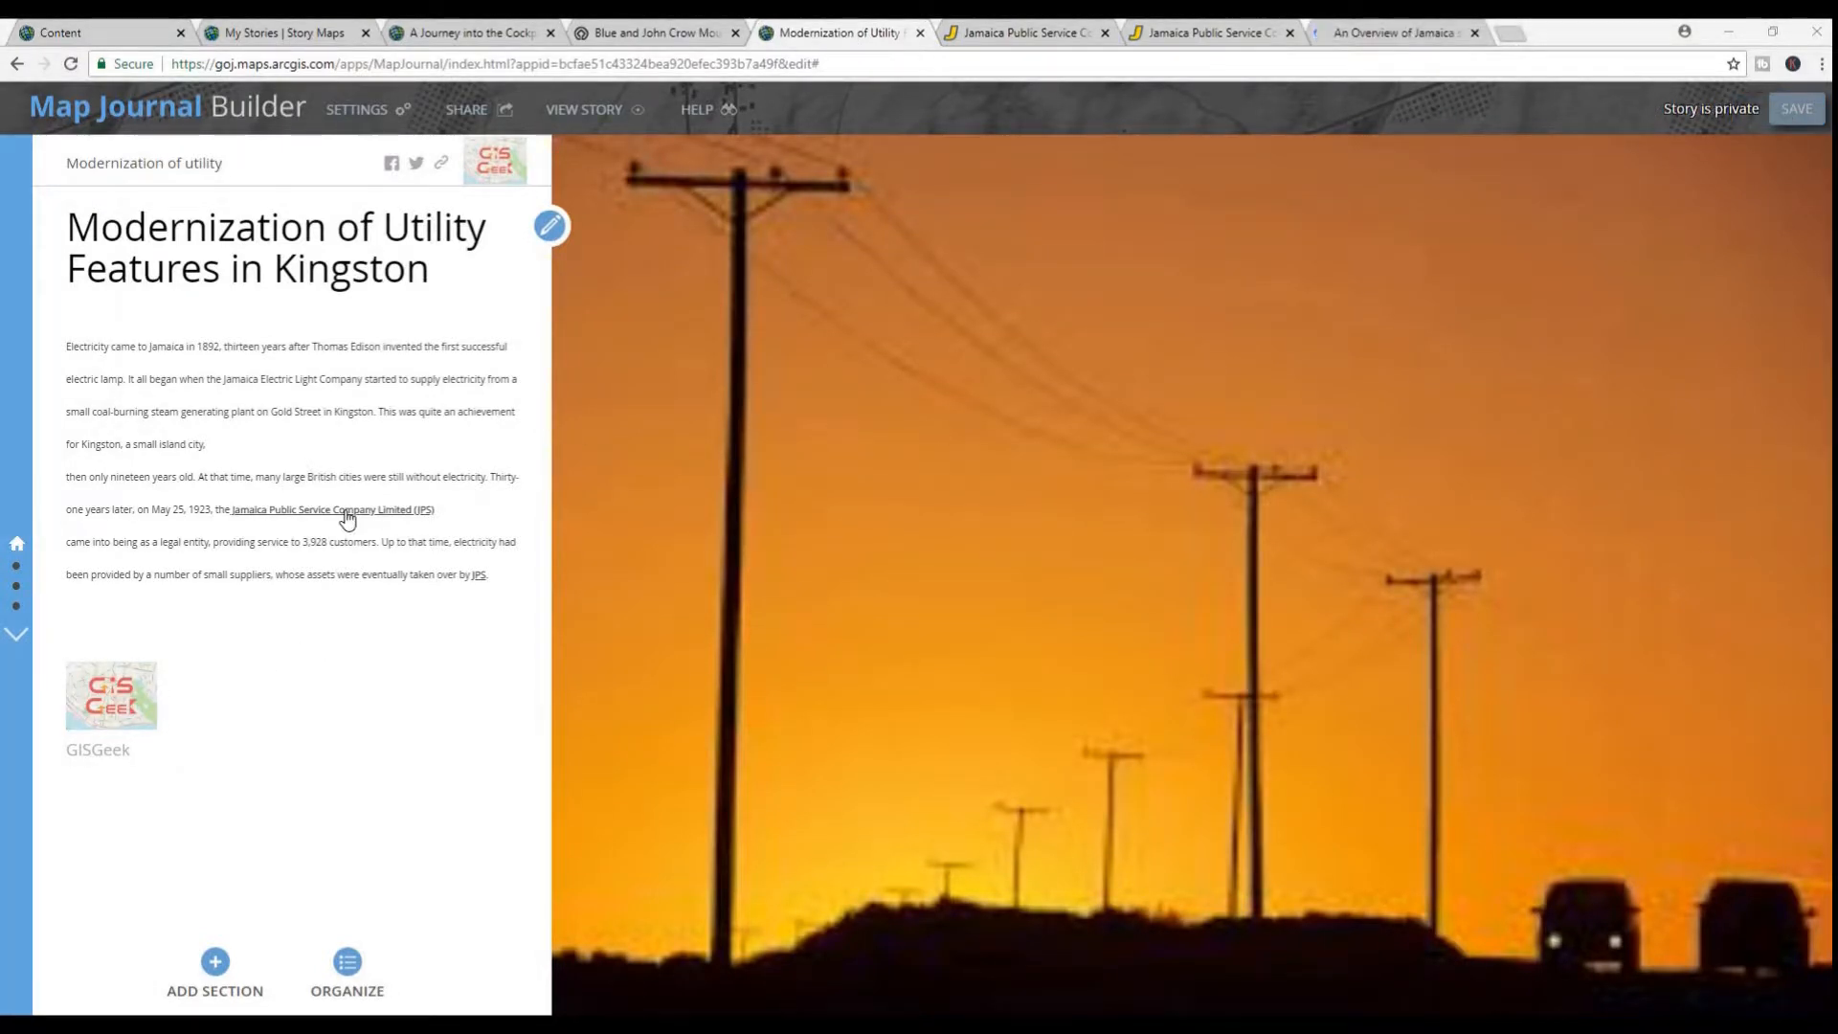
In the section "The consolidation of all Electric companies", start a main stage action on "Jamaica Public Service Company Ltd. (JPS)" with Web page media
scroll(347, 519, down, 5)
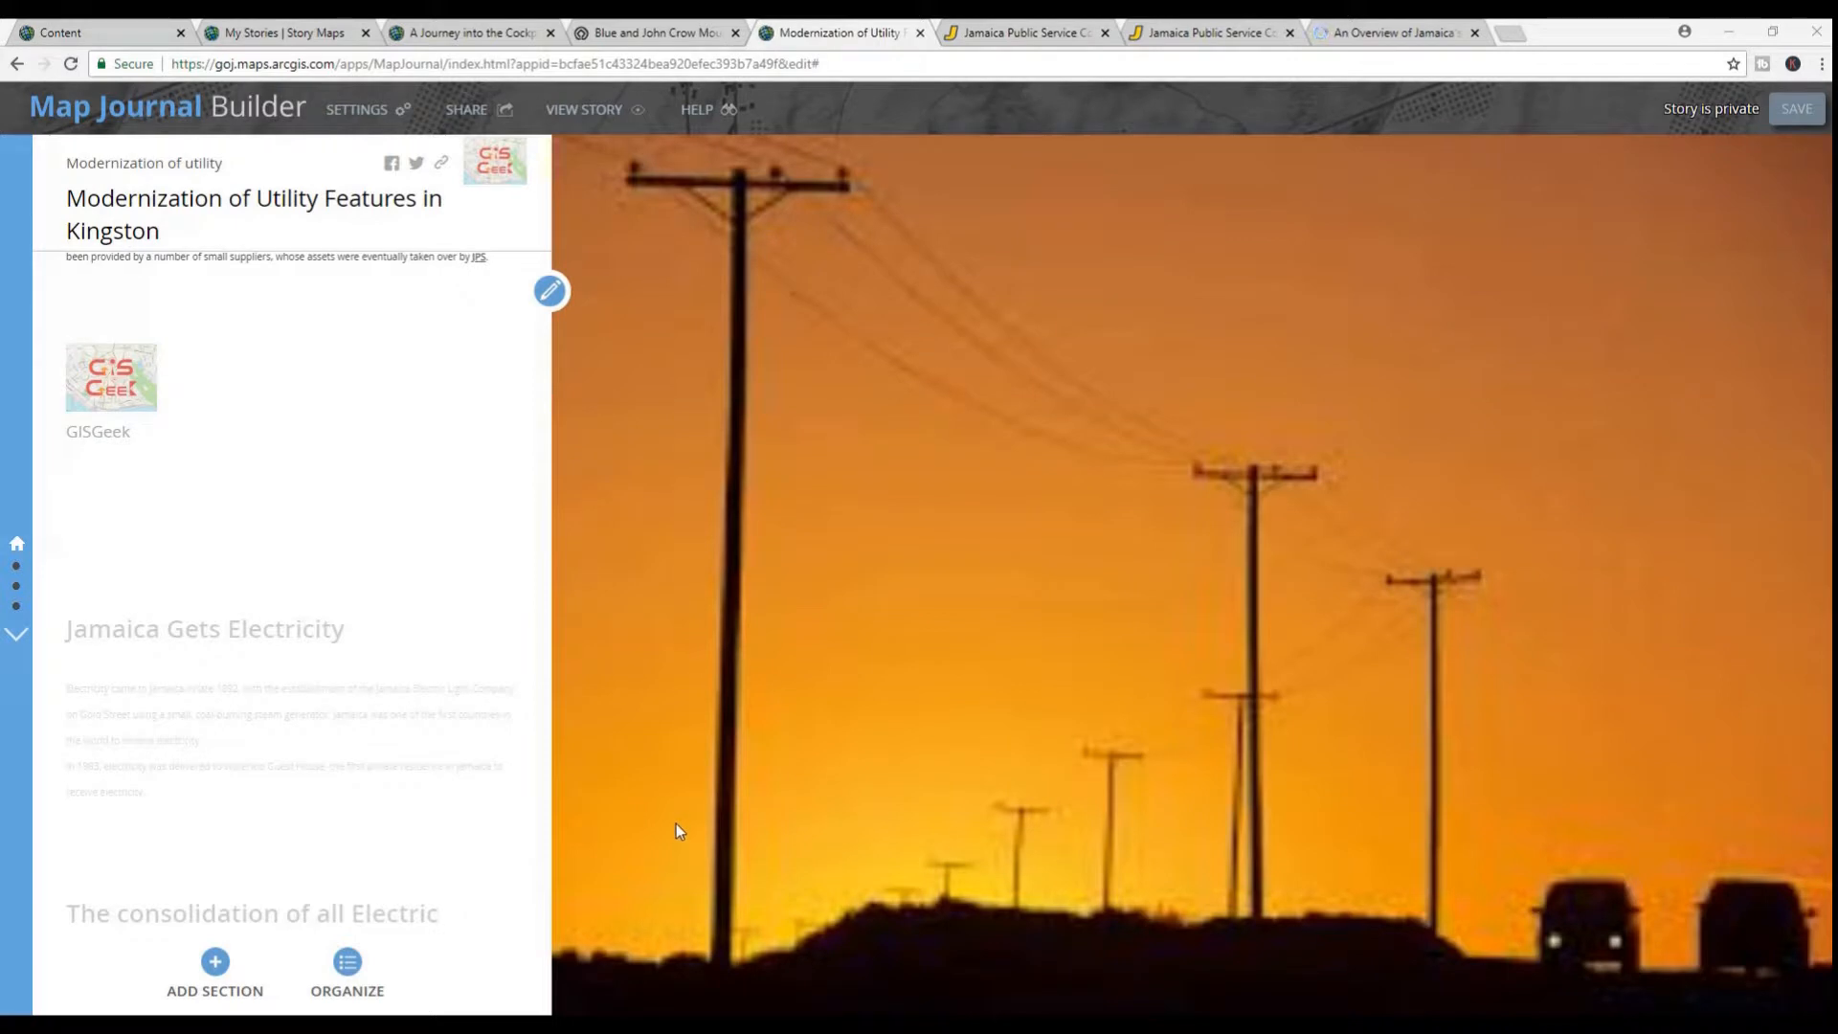
scroll(475, 718, down, 5)
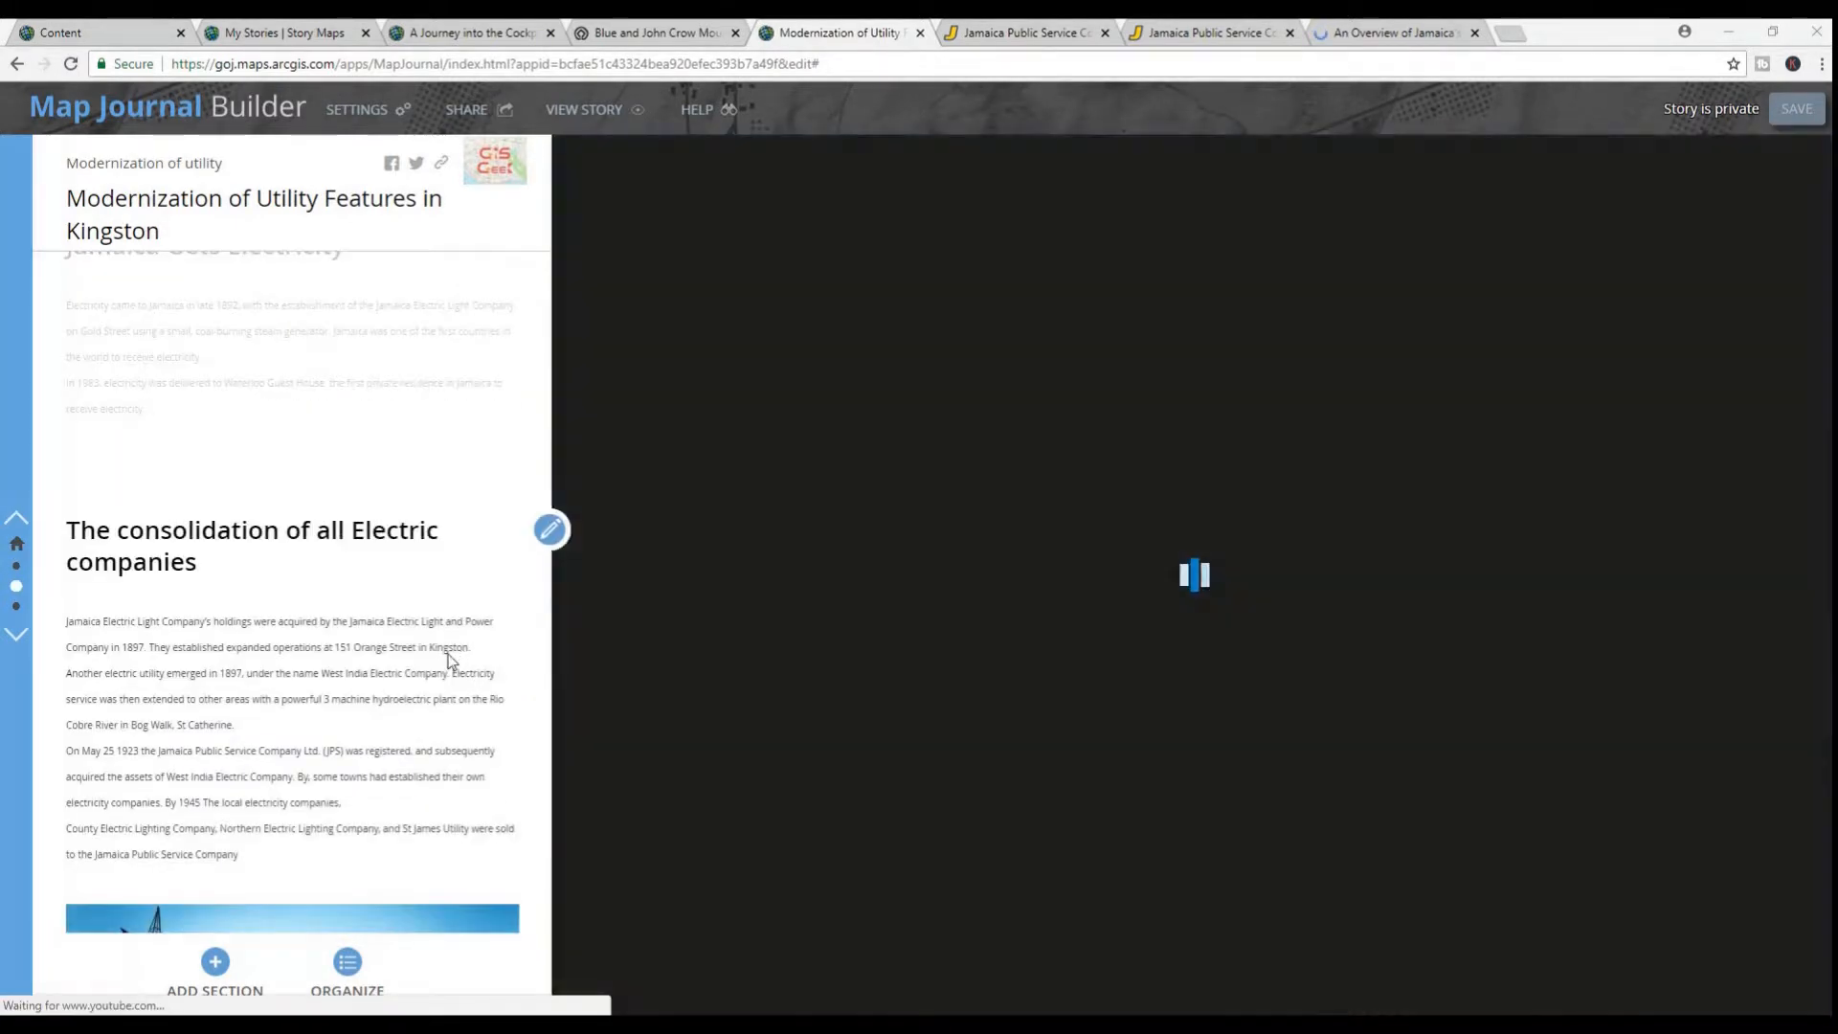
scroll(401, 585, down, 1)
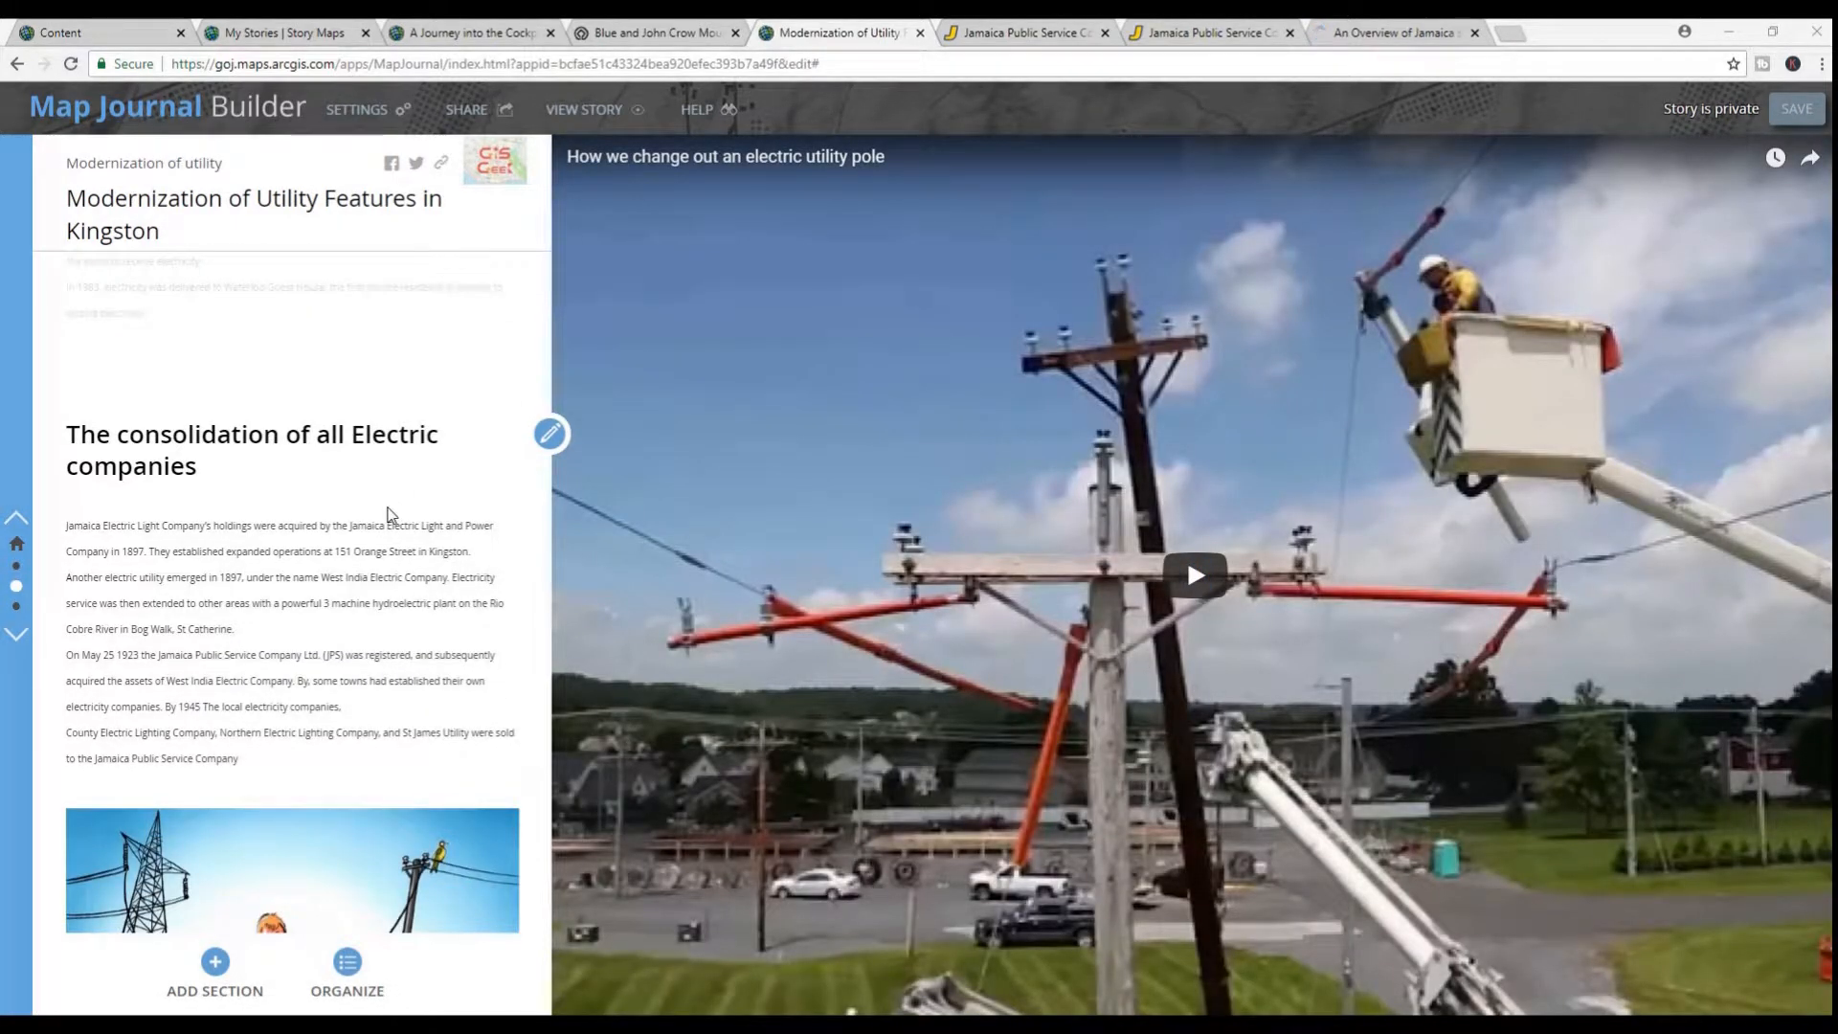
scroll(387, 514, down, 1)
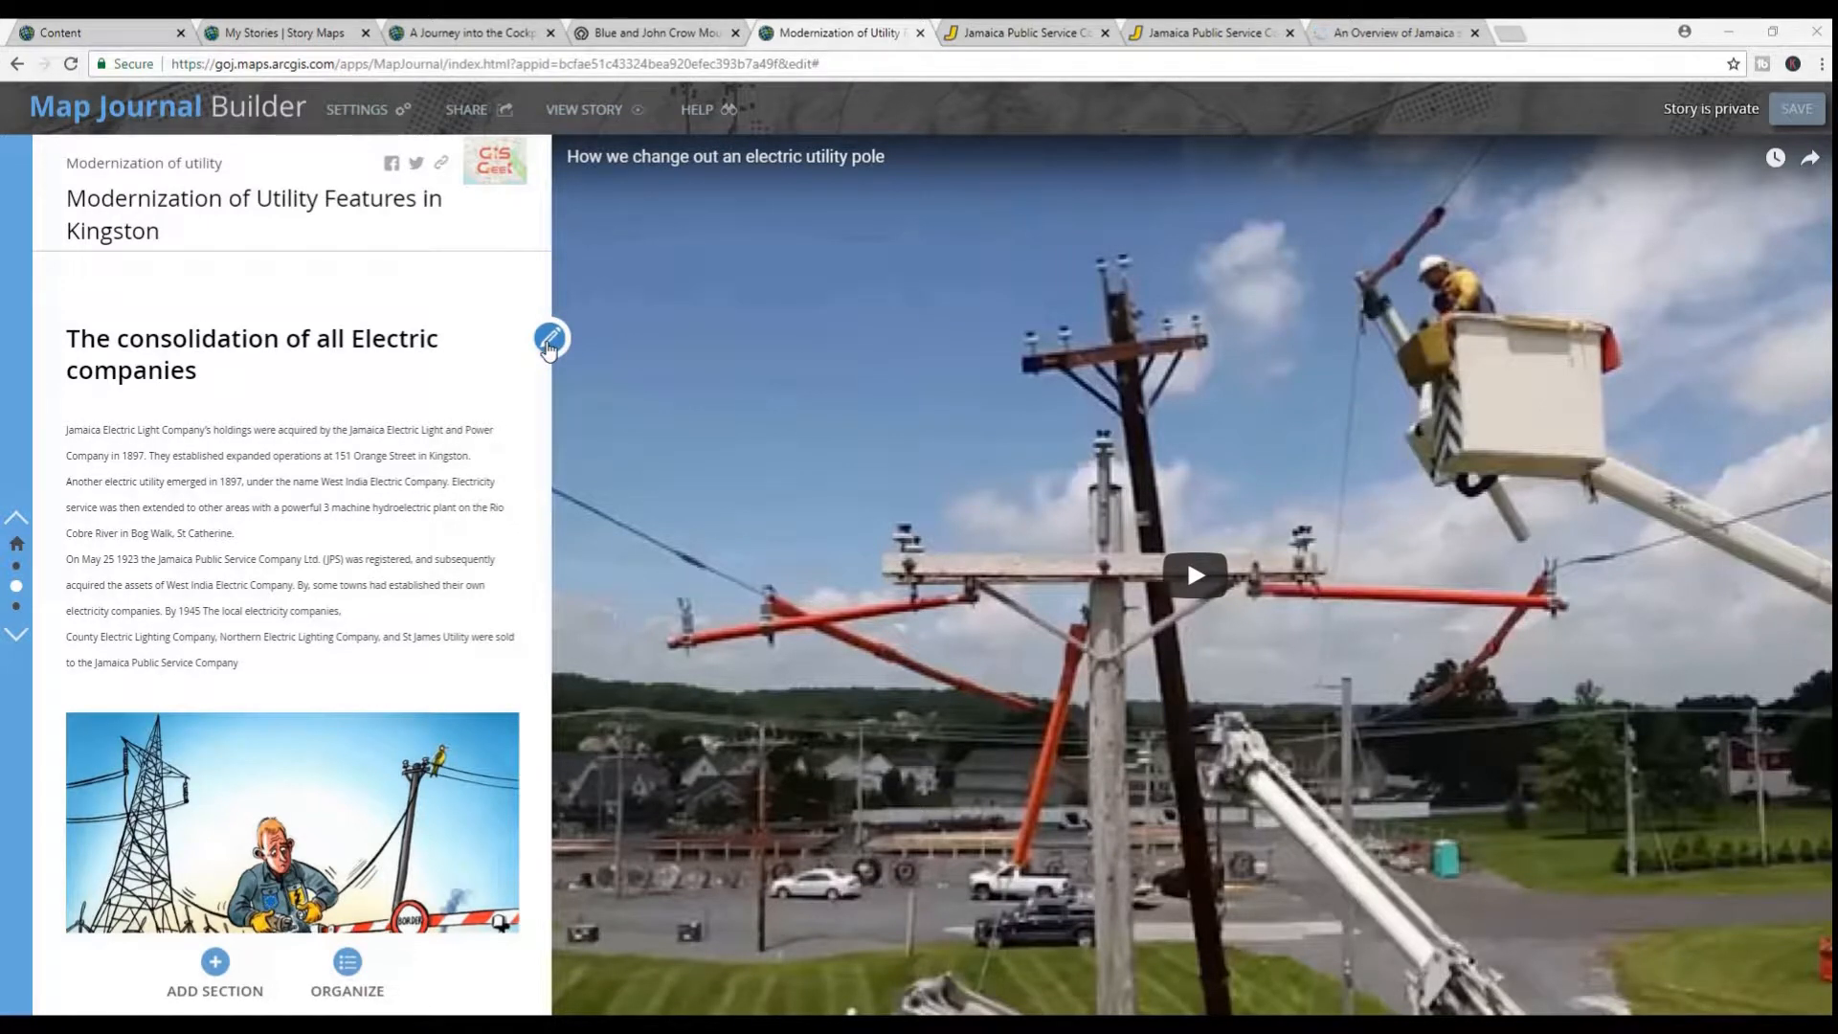
click(549, 340)
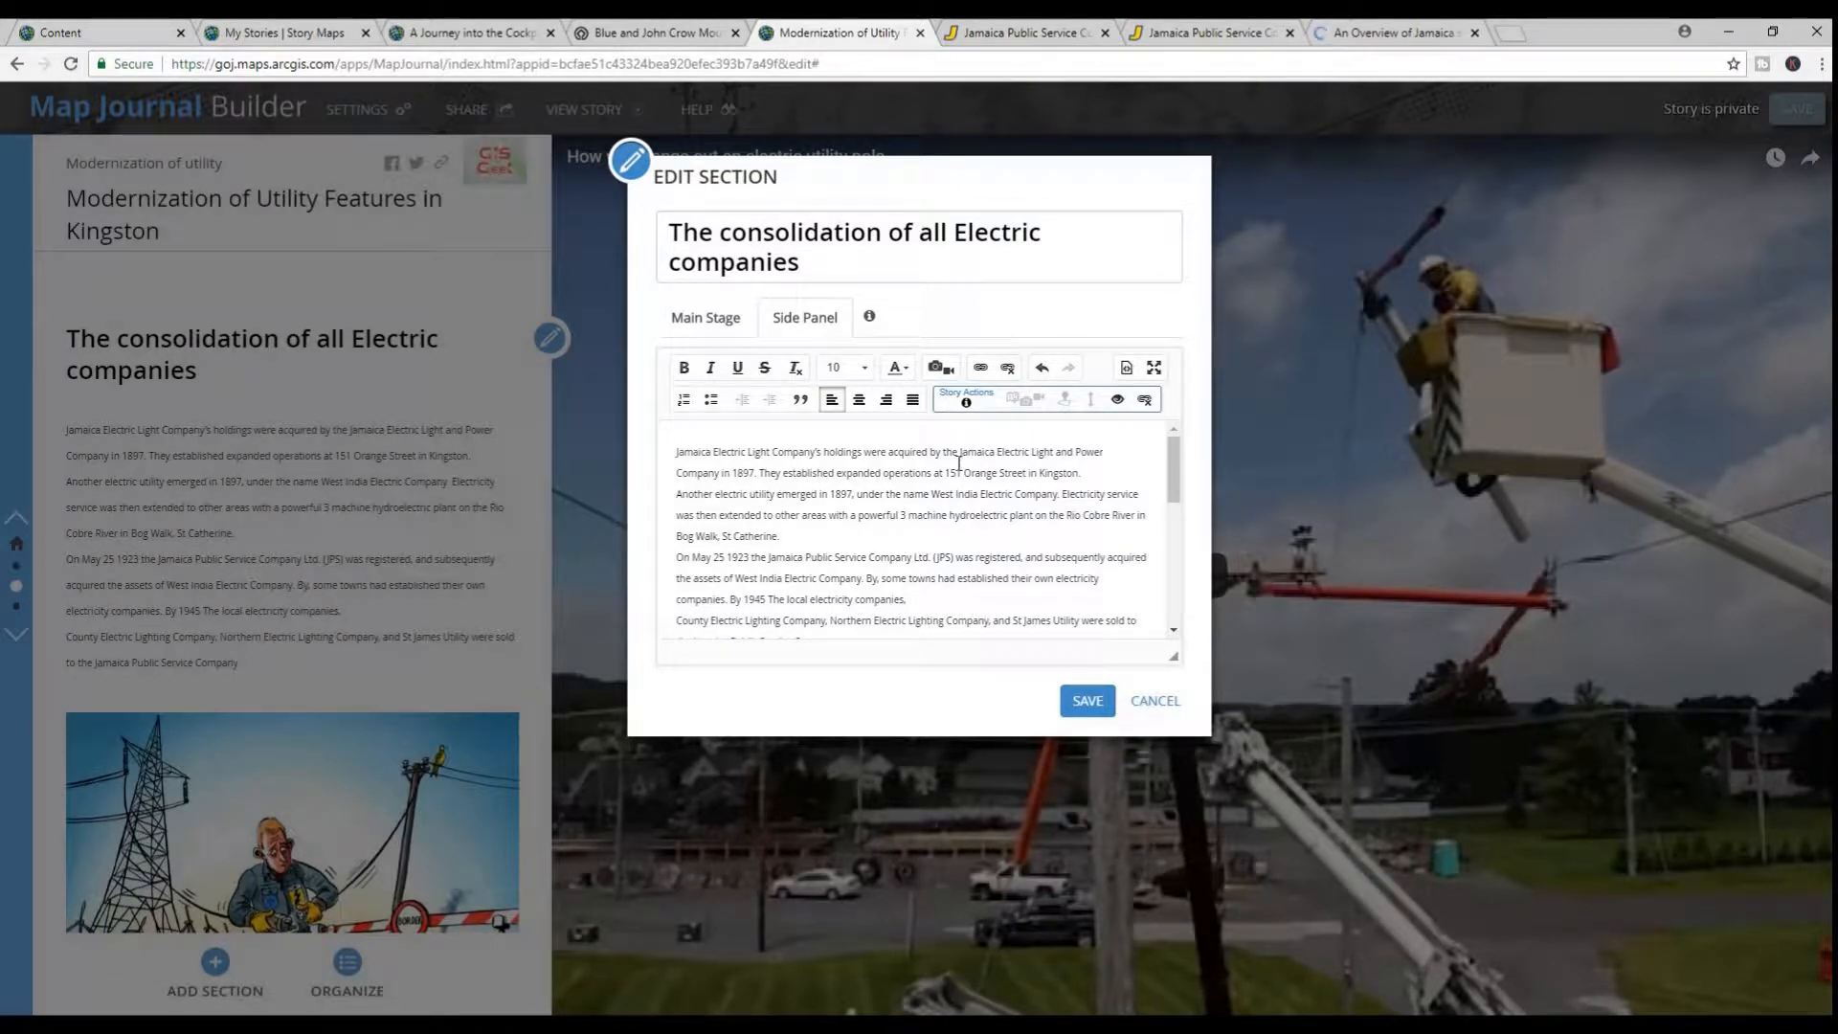
scroll(895, 525, down, 1)
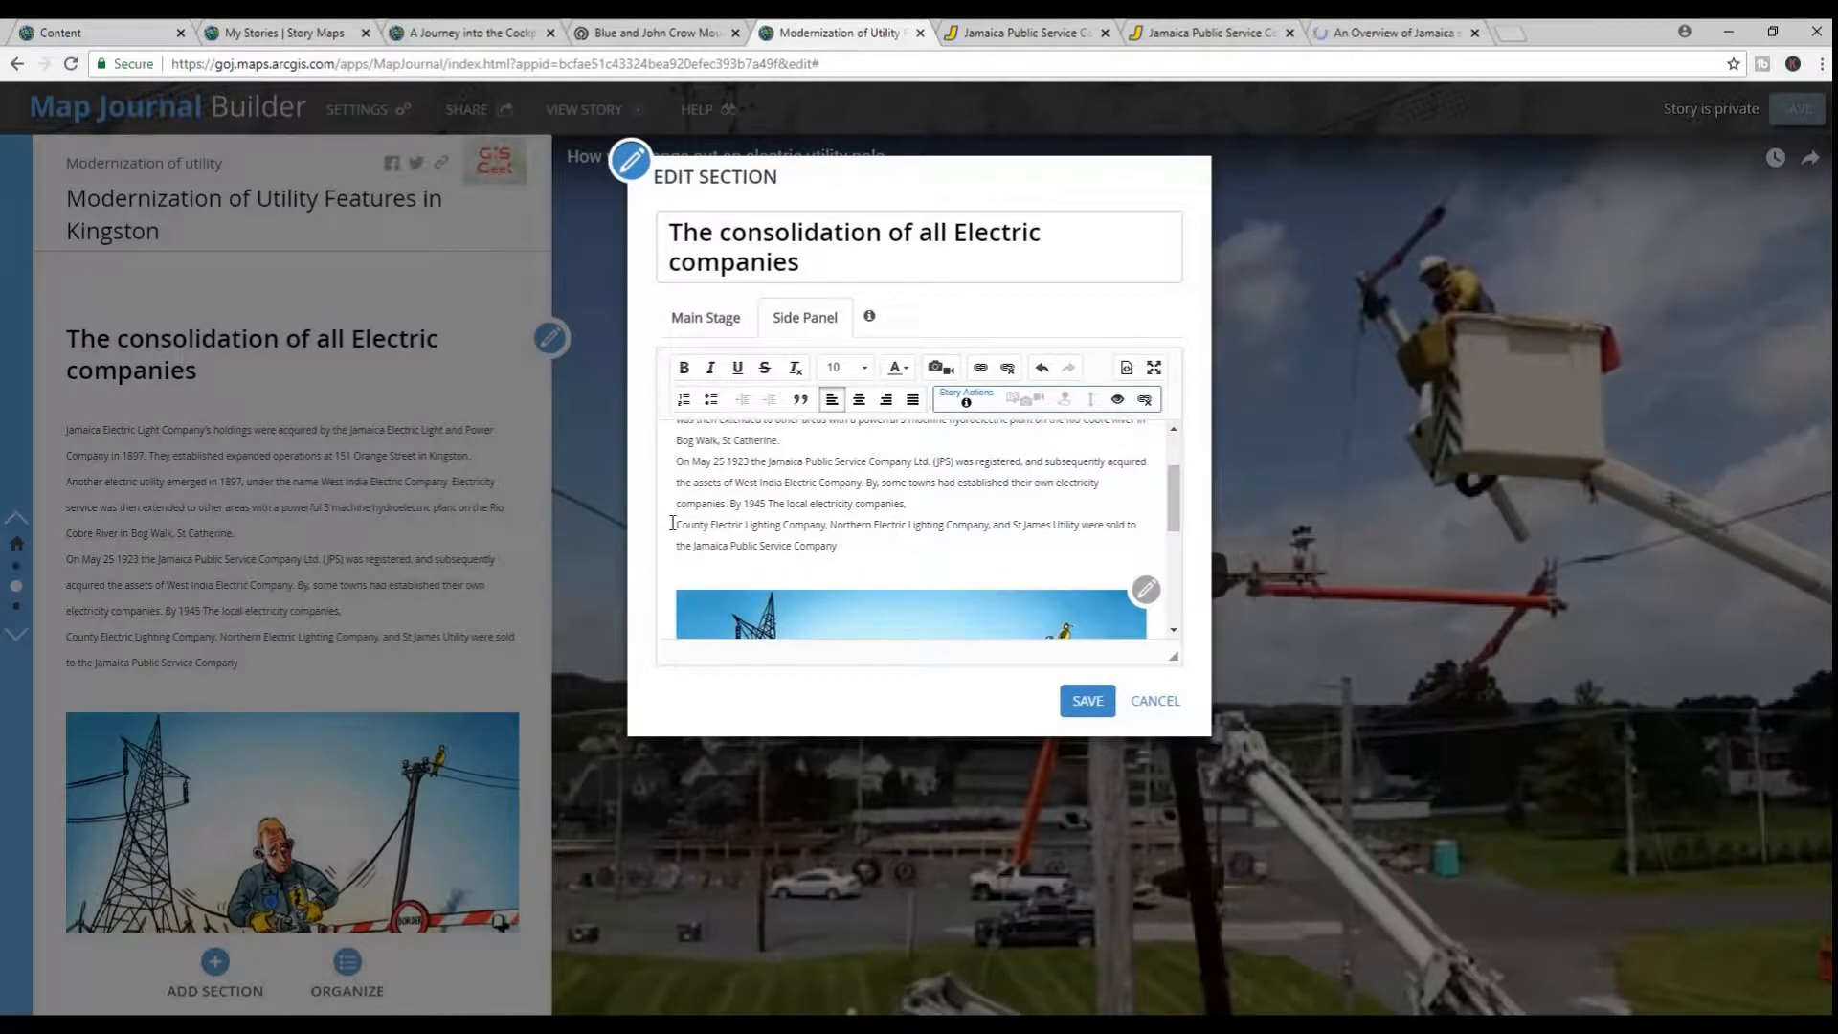
scroll(694, 536, up, 1)
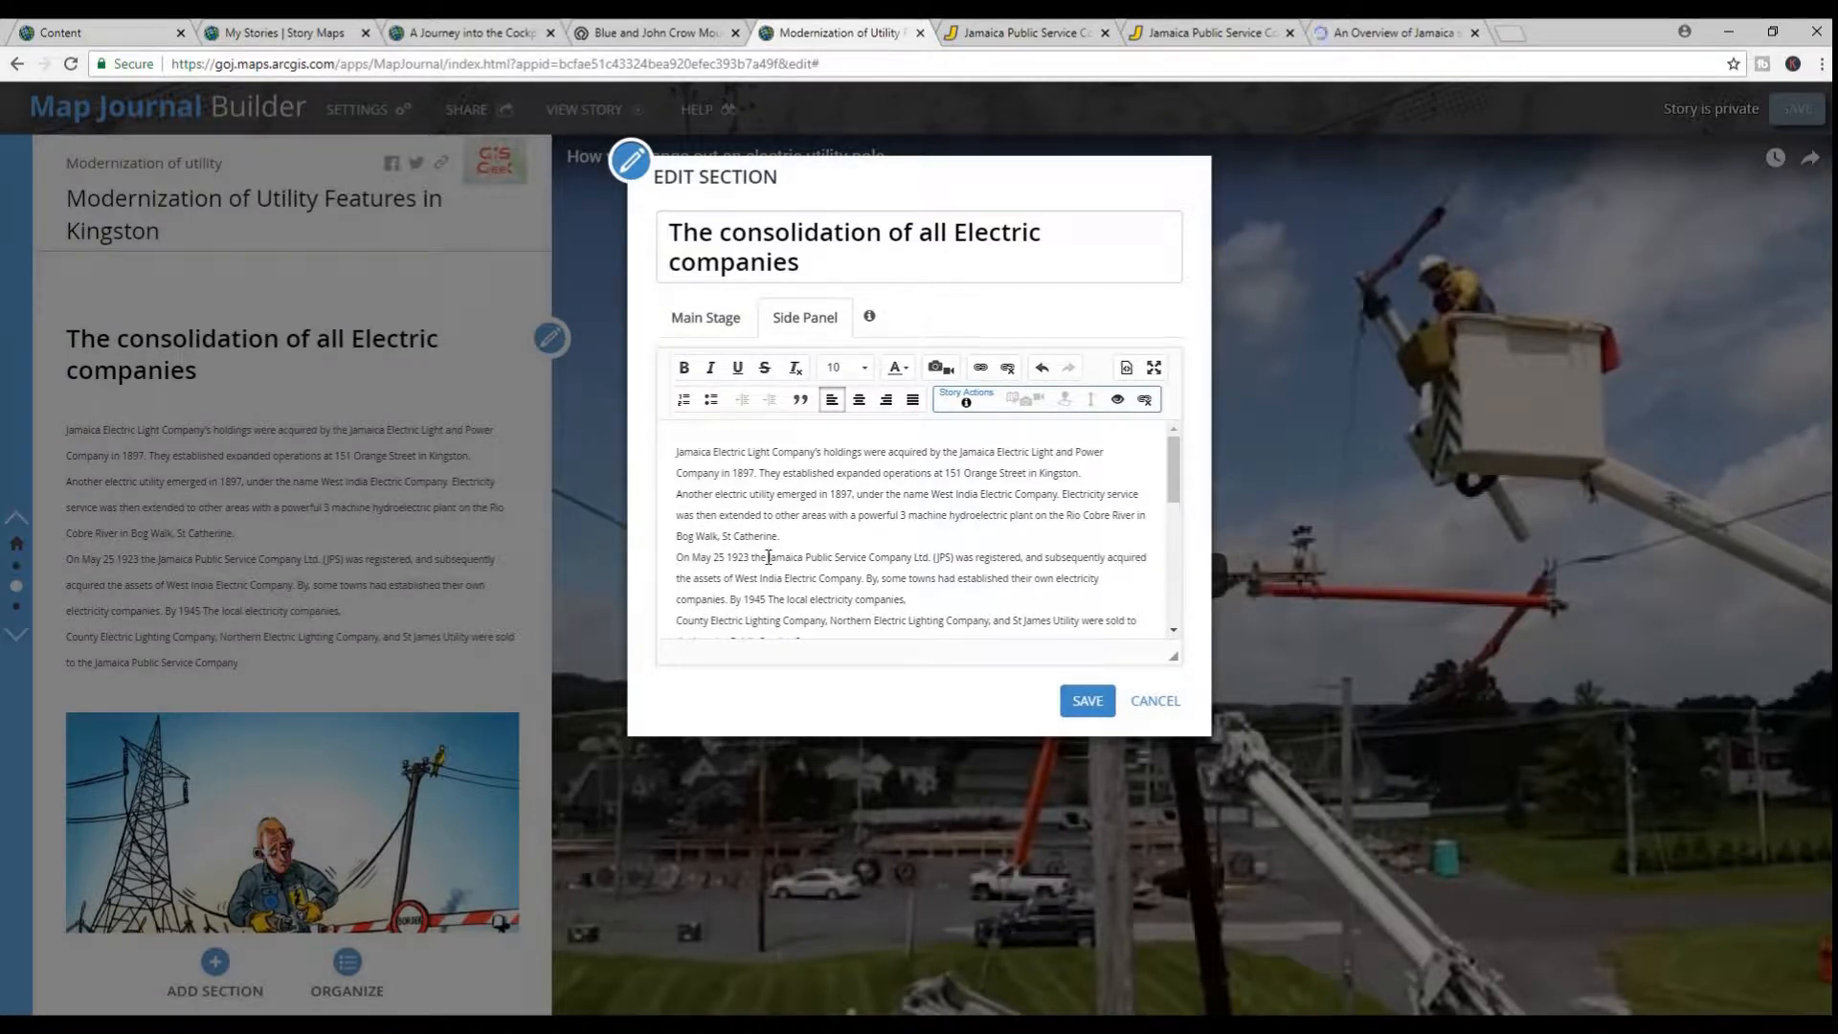
drag(769, 557, 952, 548)
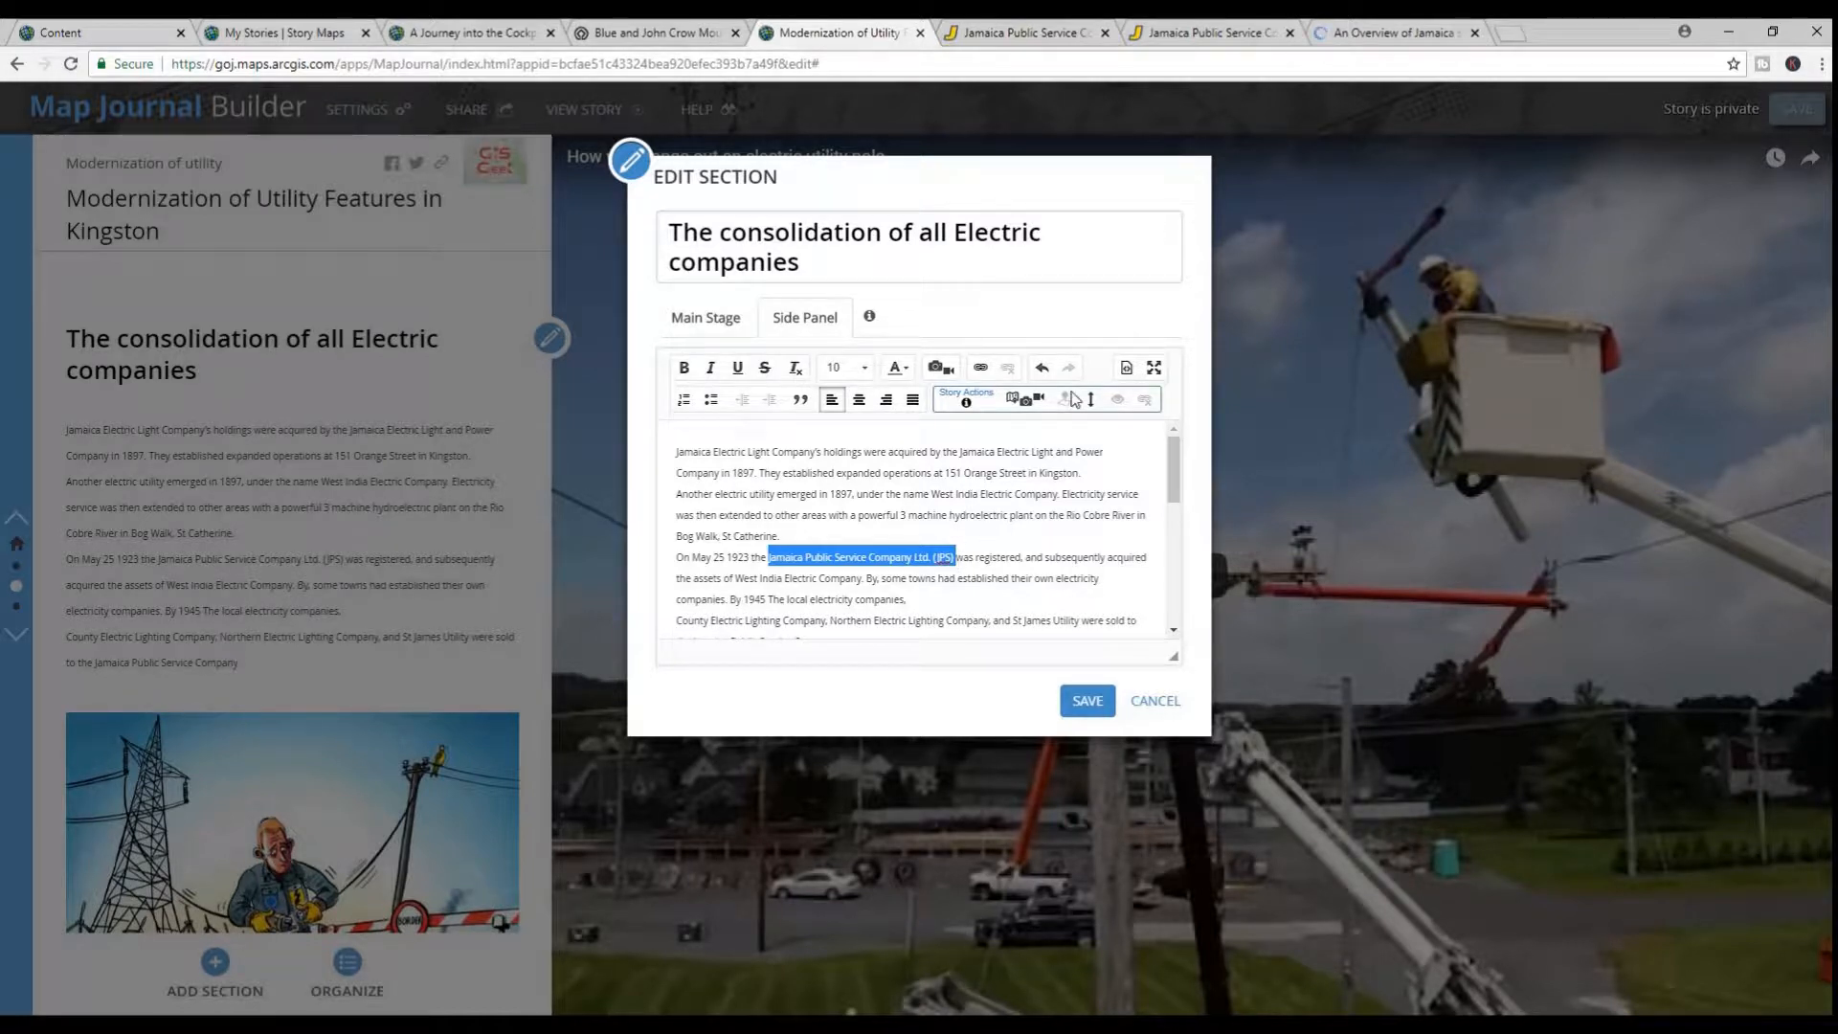
click(1022, 407)
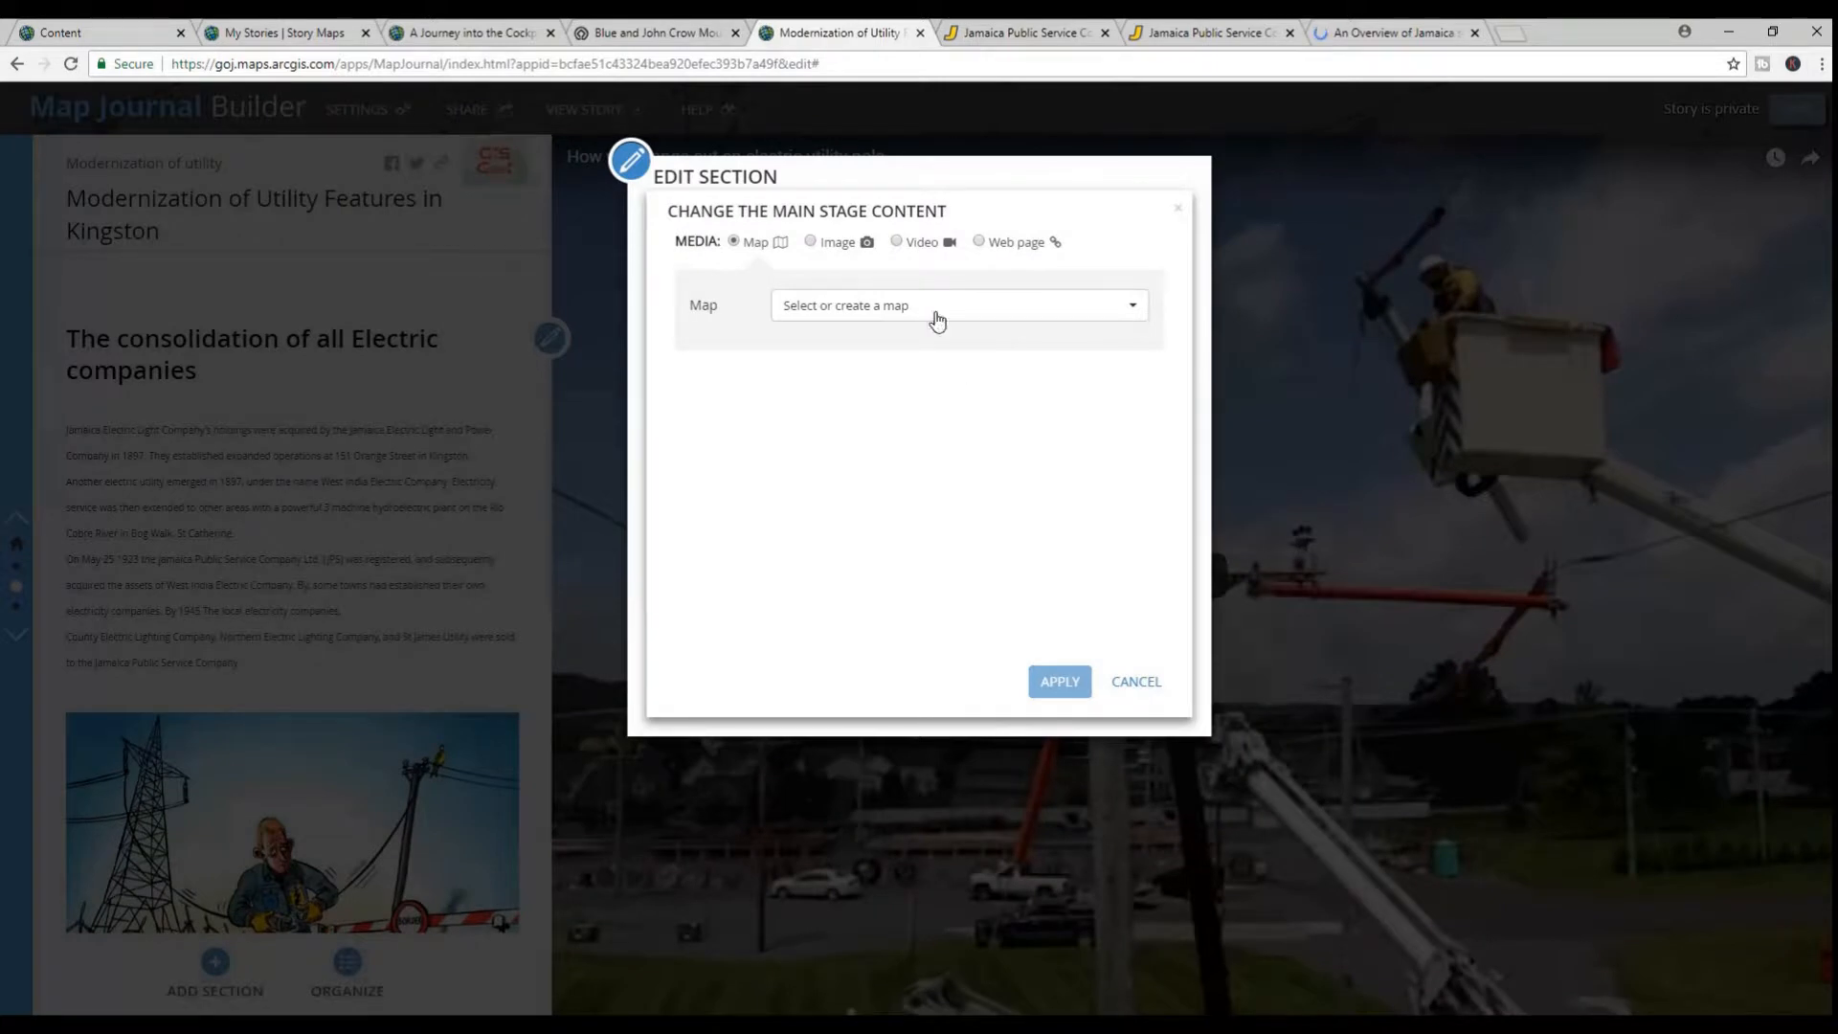
click(977, 243)
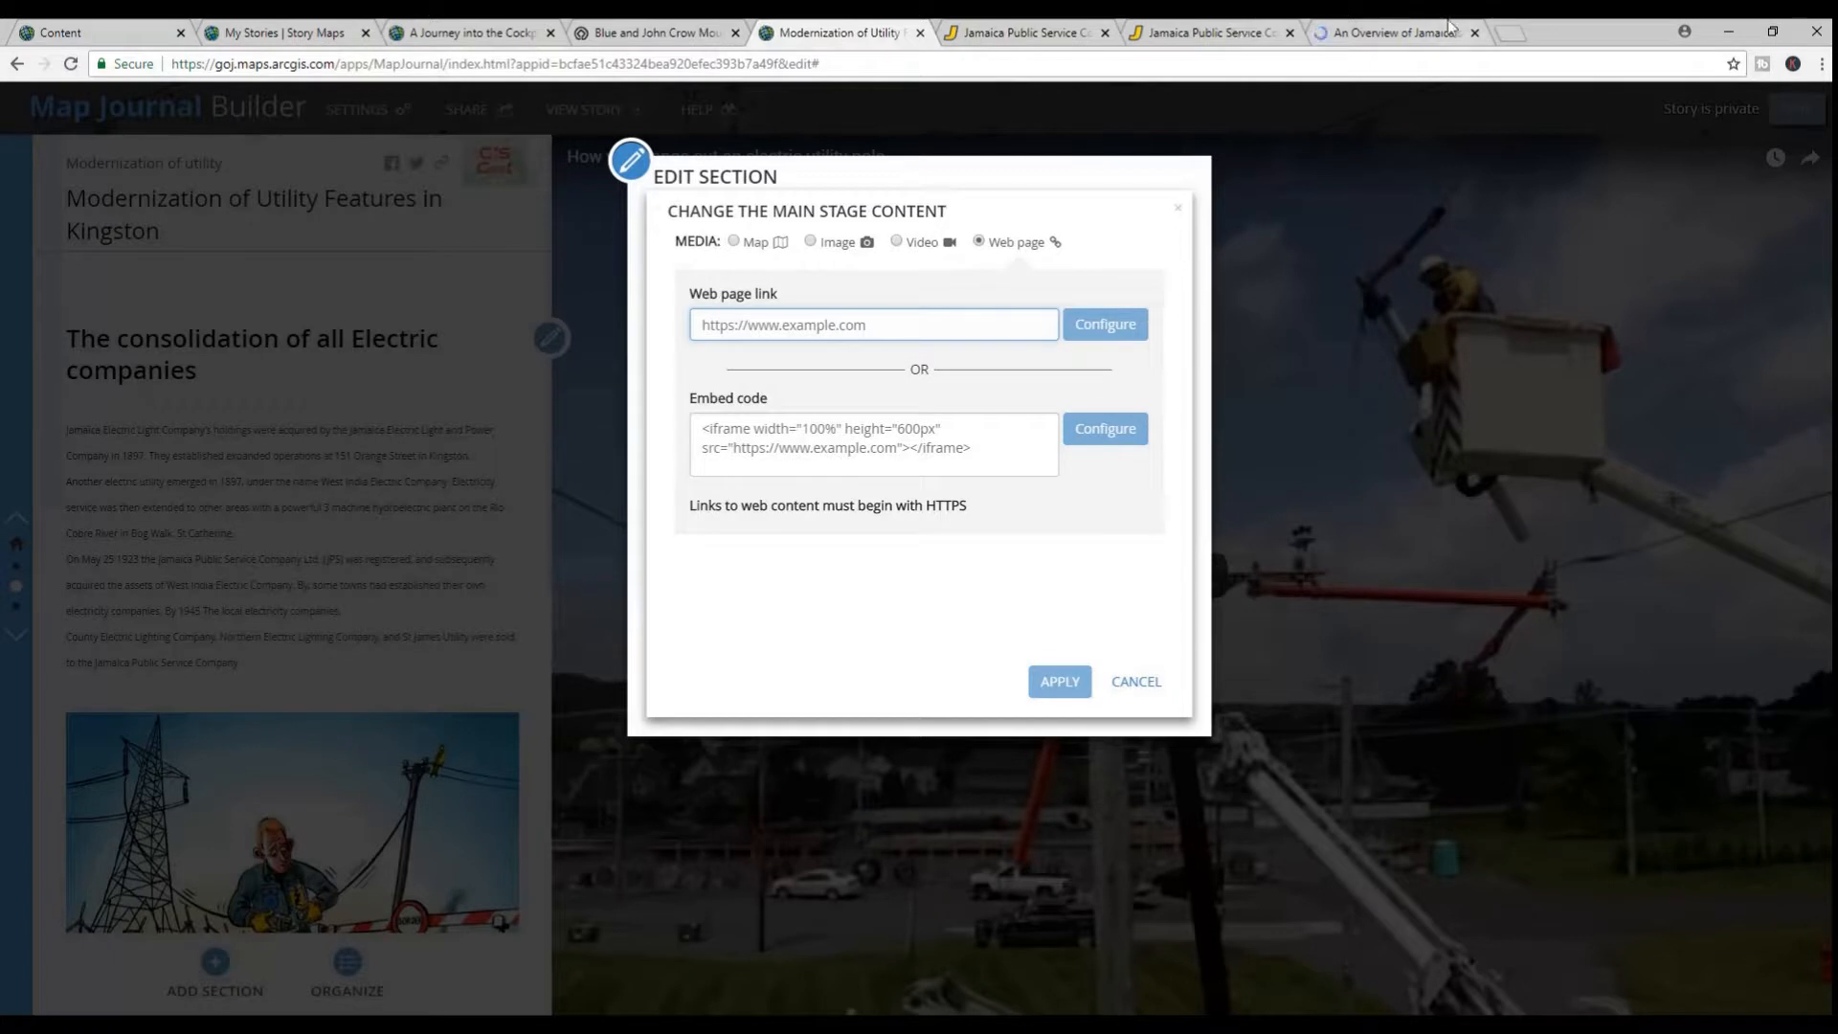
click(1339, 43)
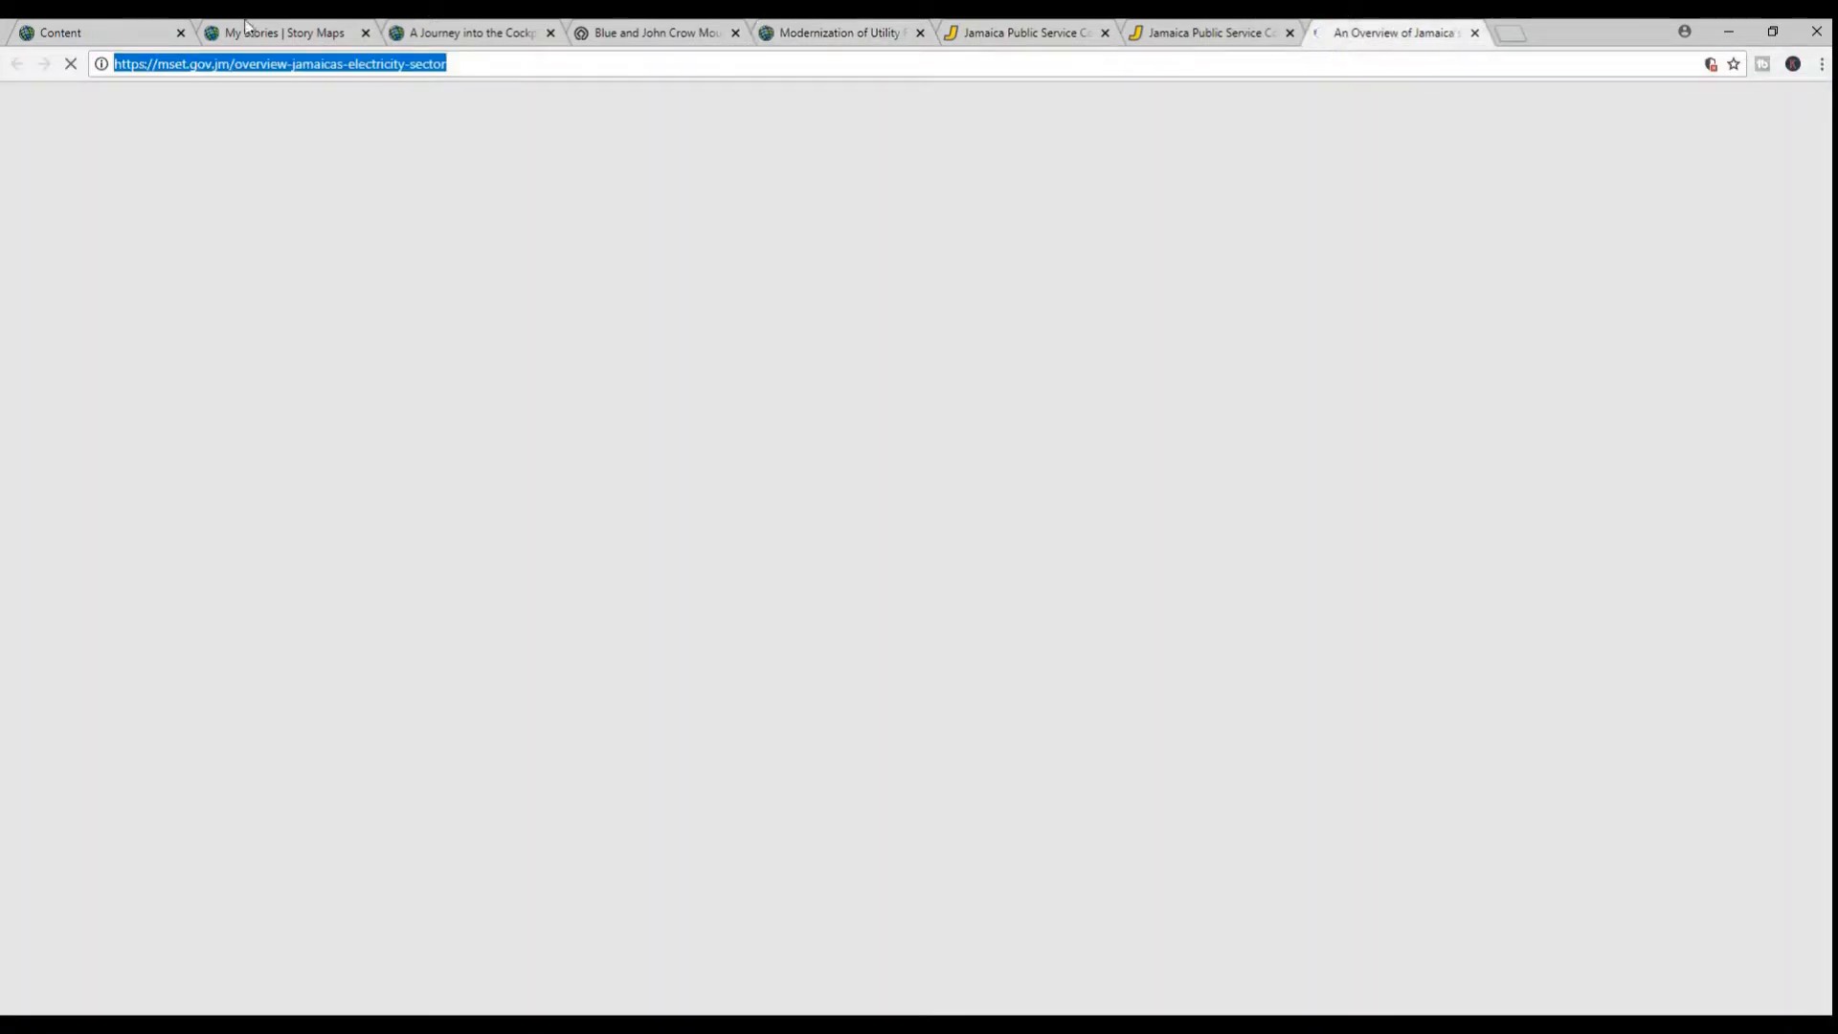
right_click(180, 66)
click(251, 133)
click(867, 32)
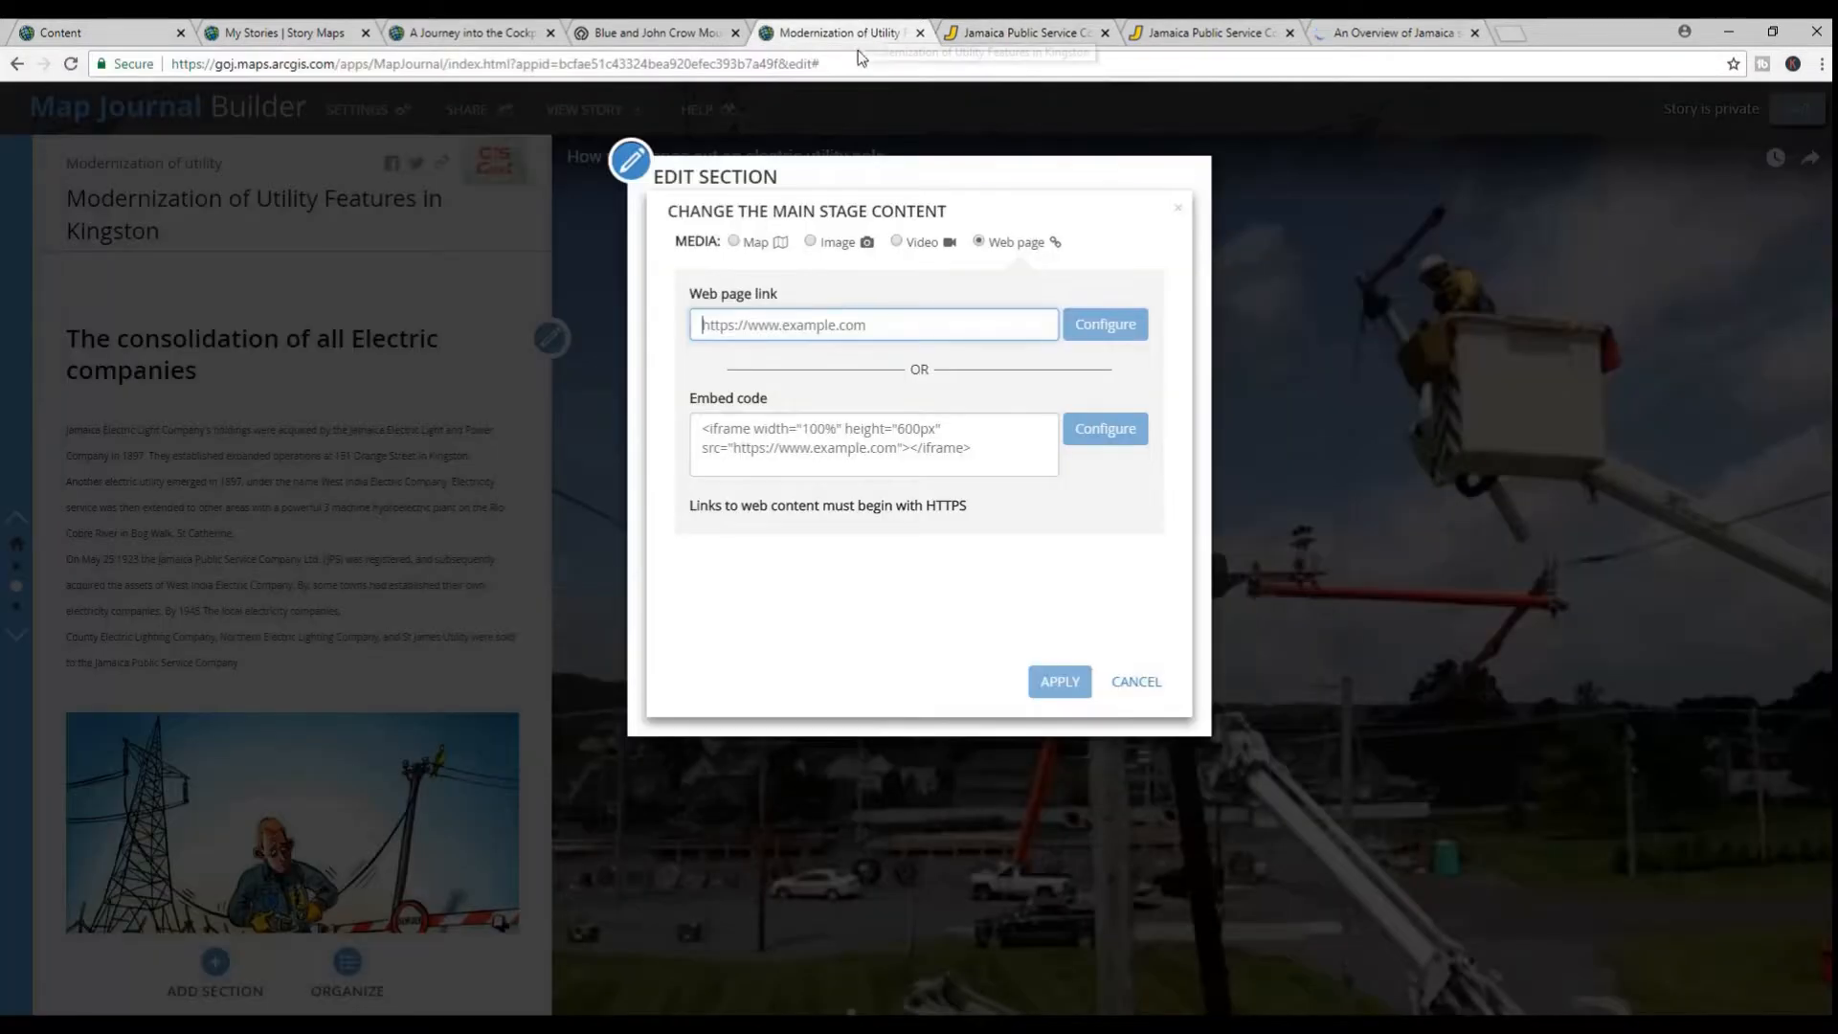
right_click(811, 341)
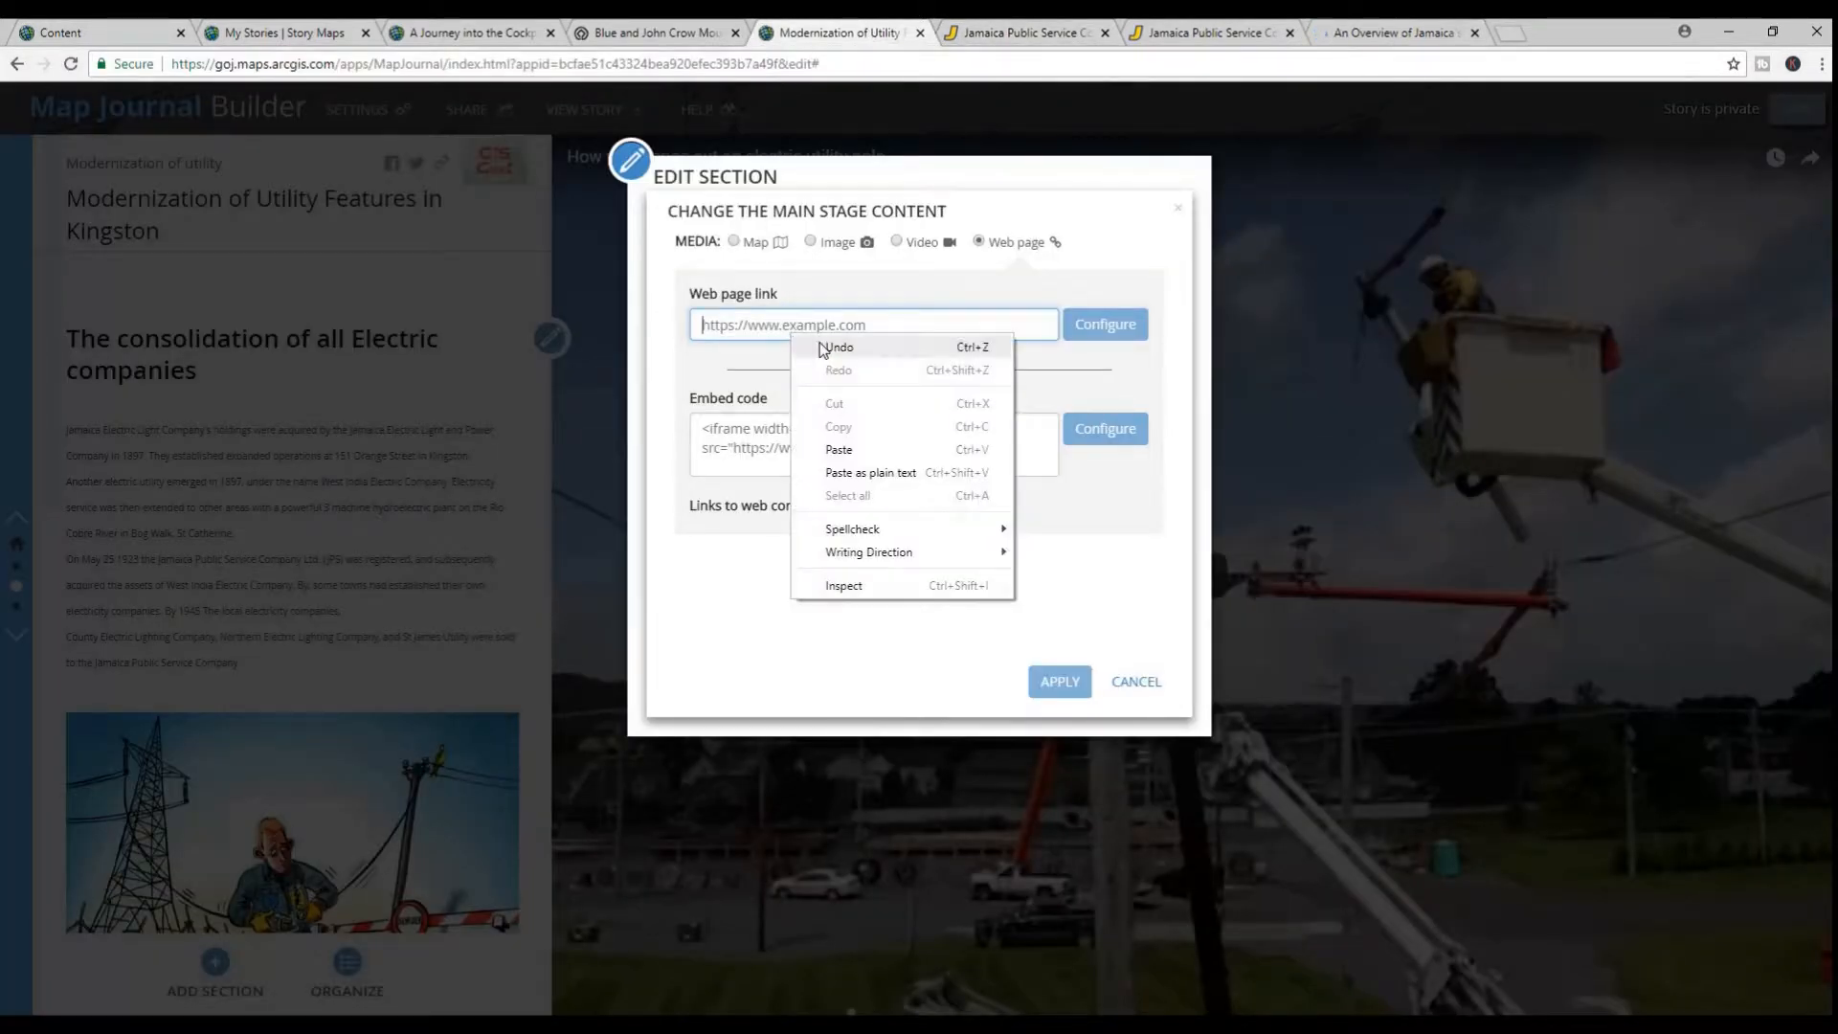
click(842, 451)
click(1100, 325)
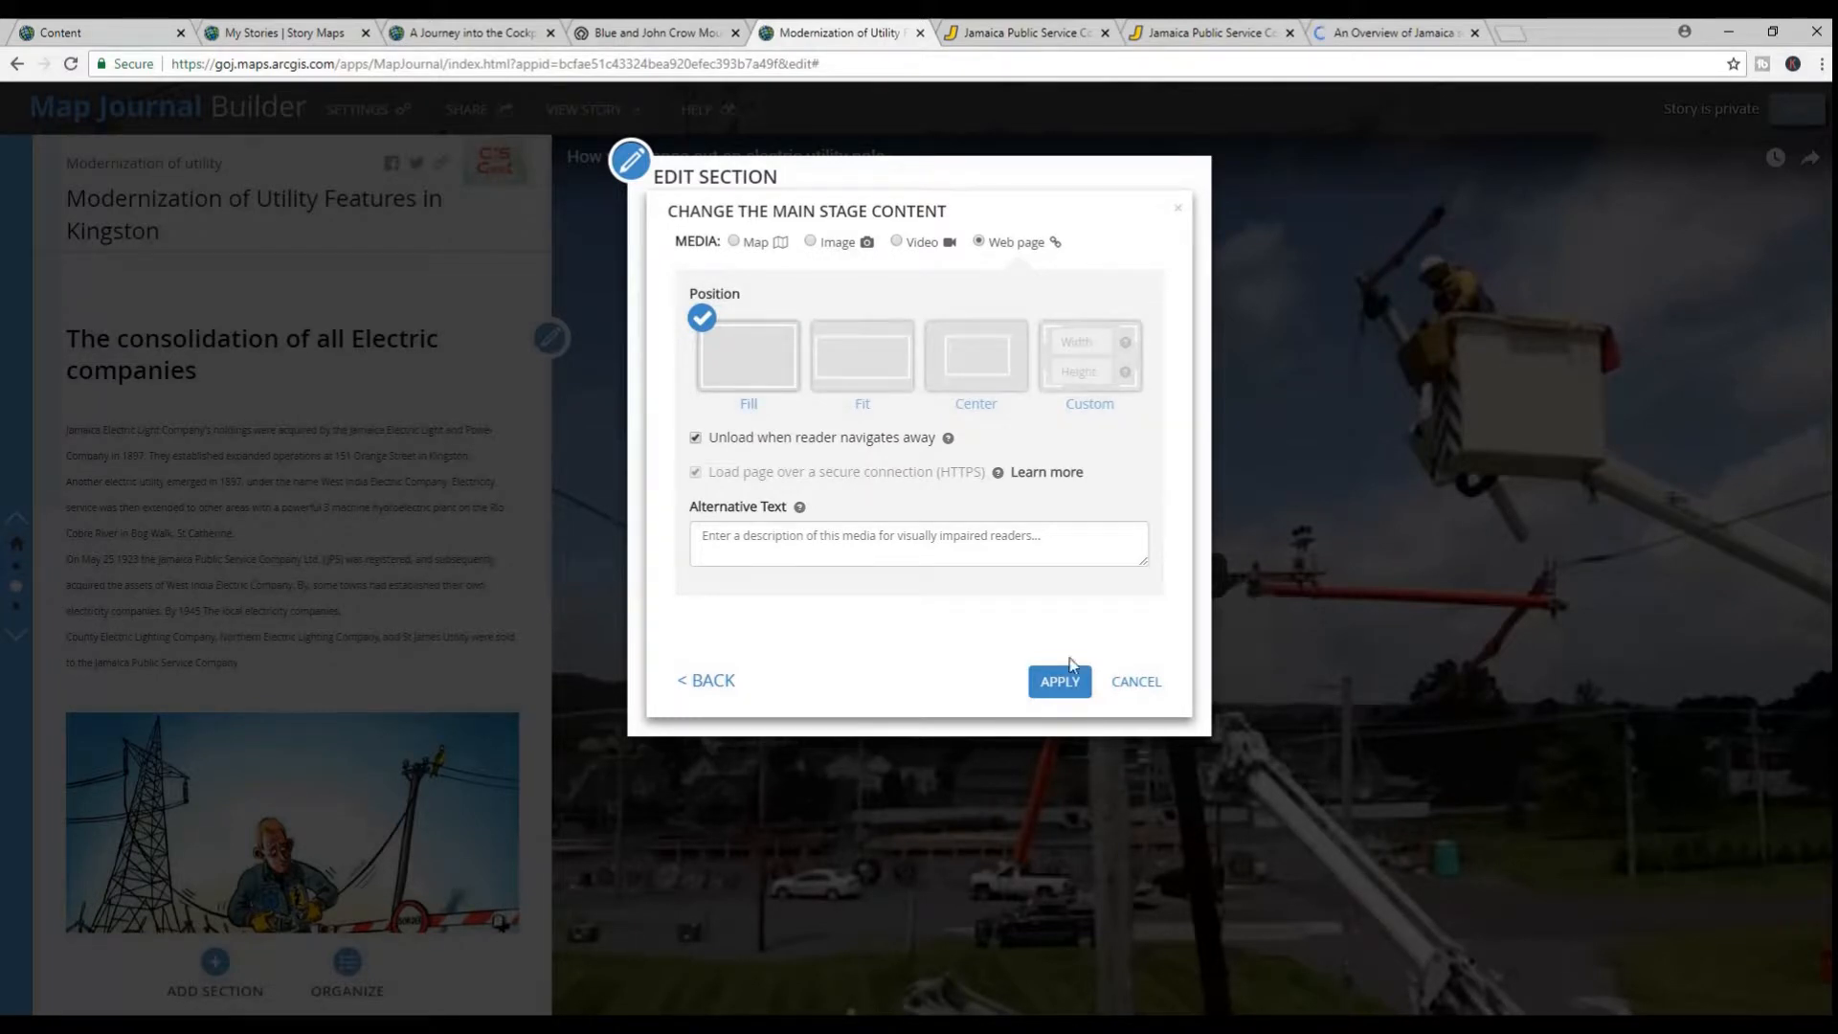
click(1047, 684)
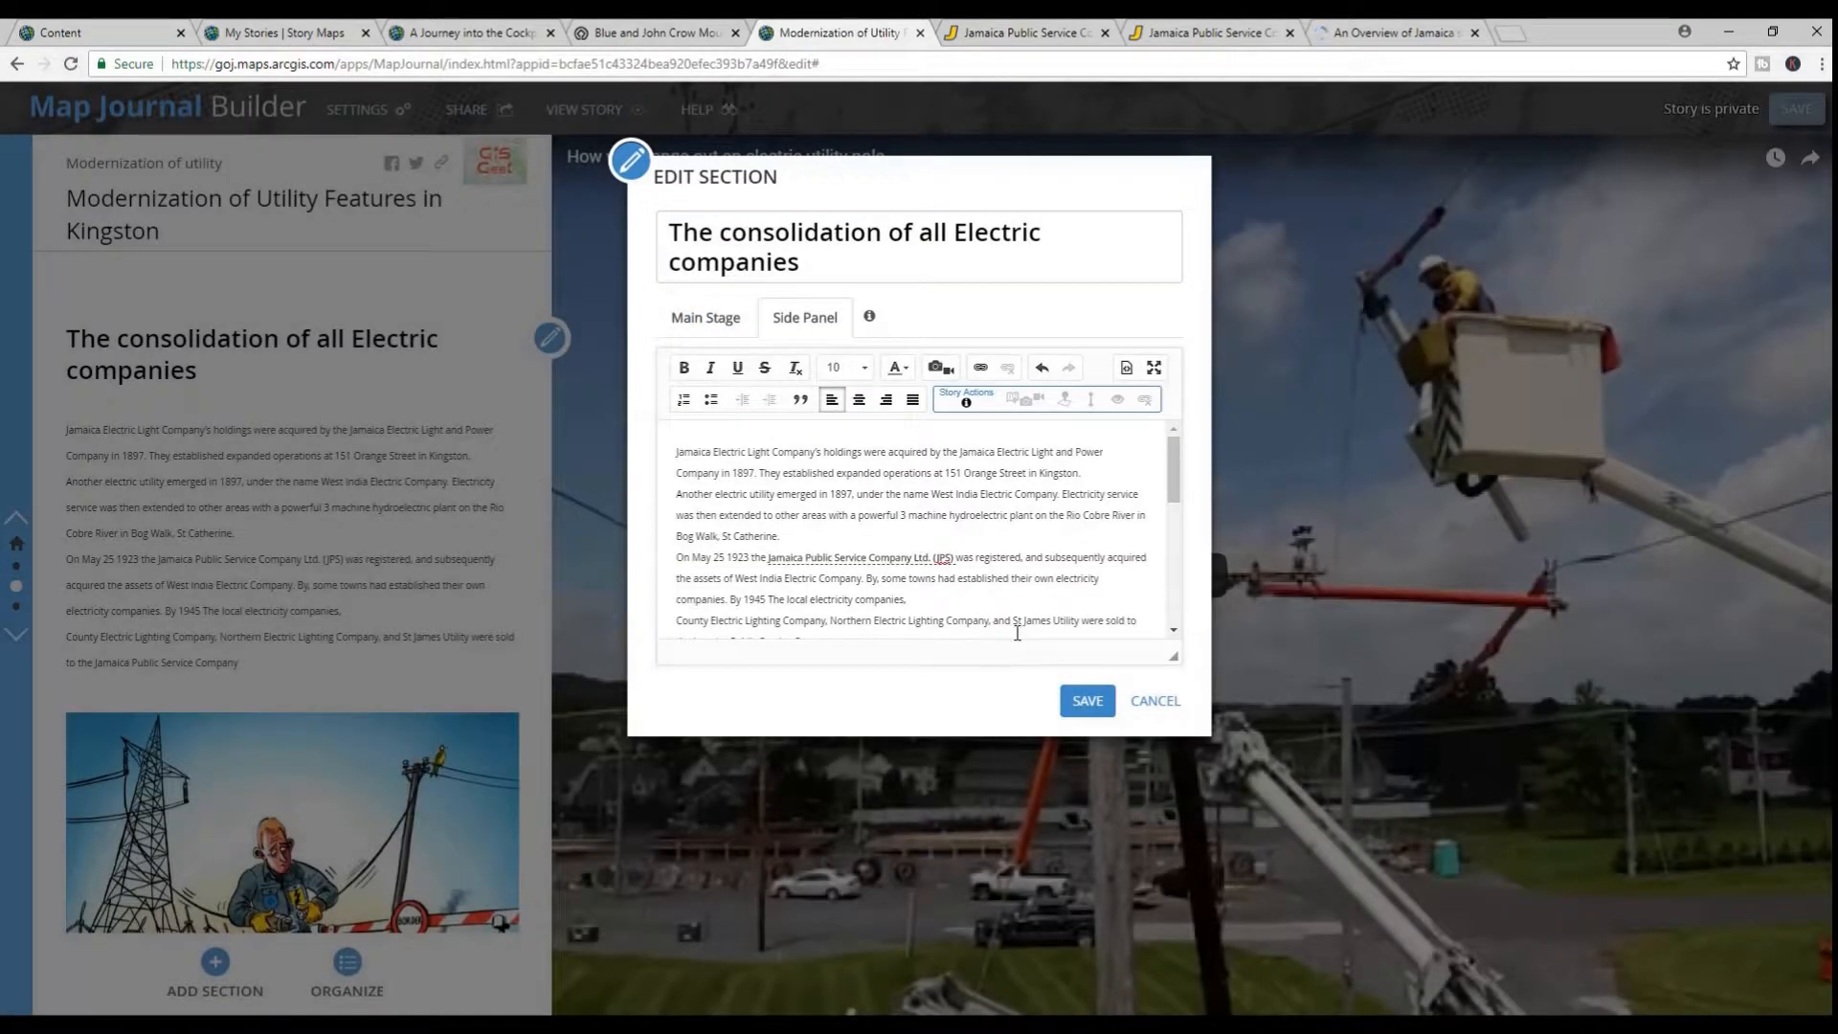
click(1088, 700)
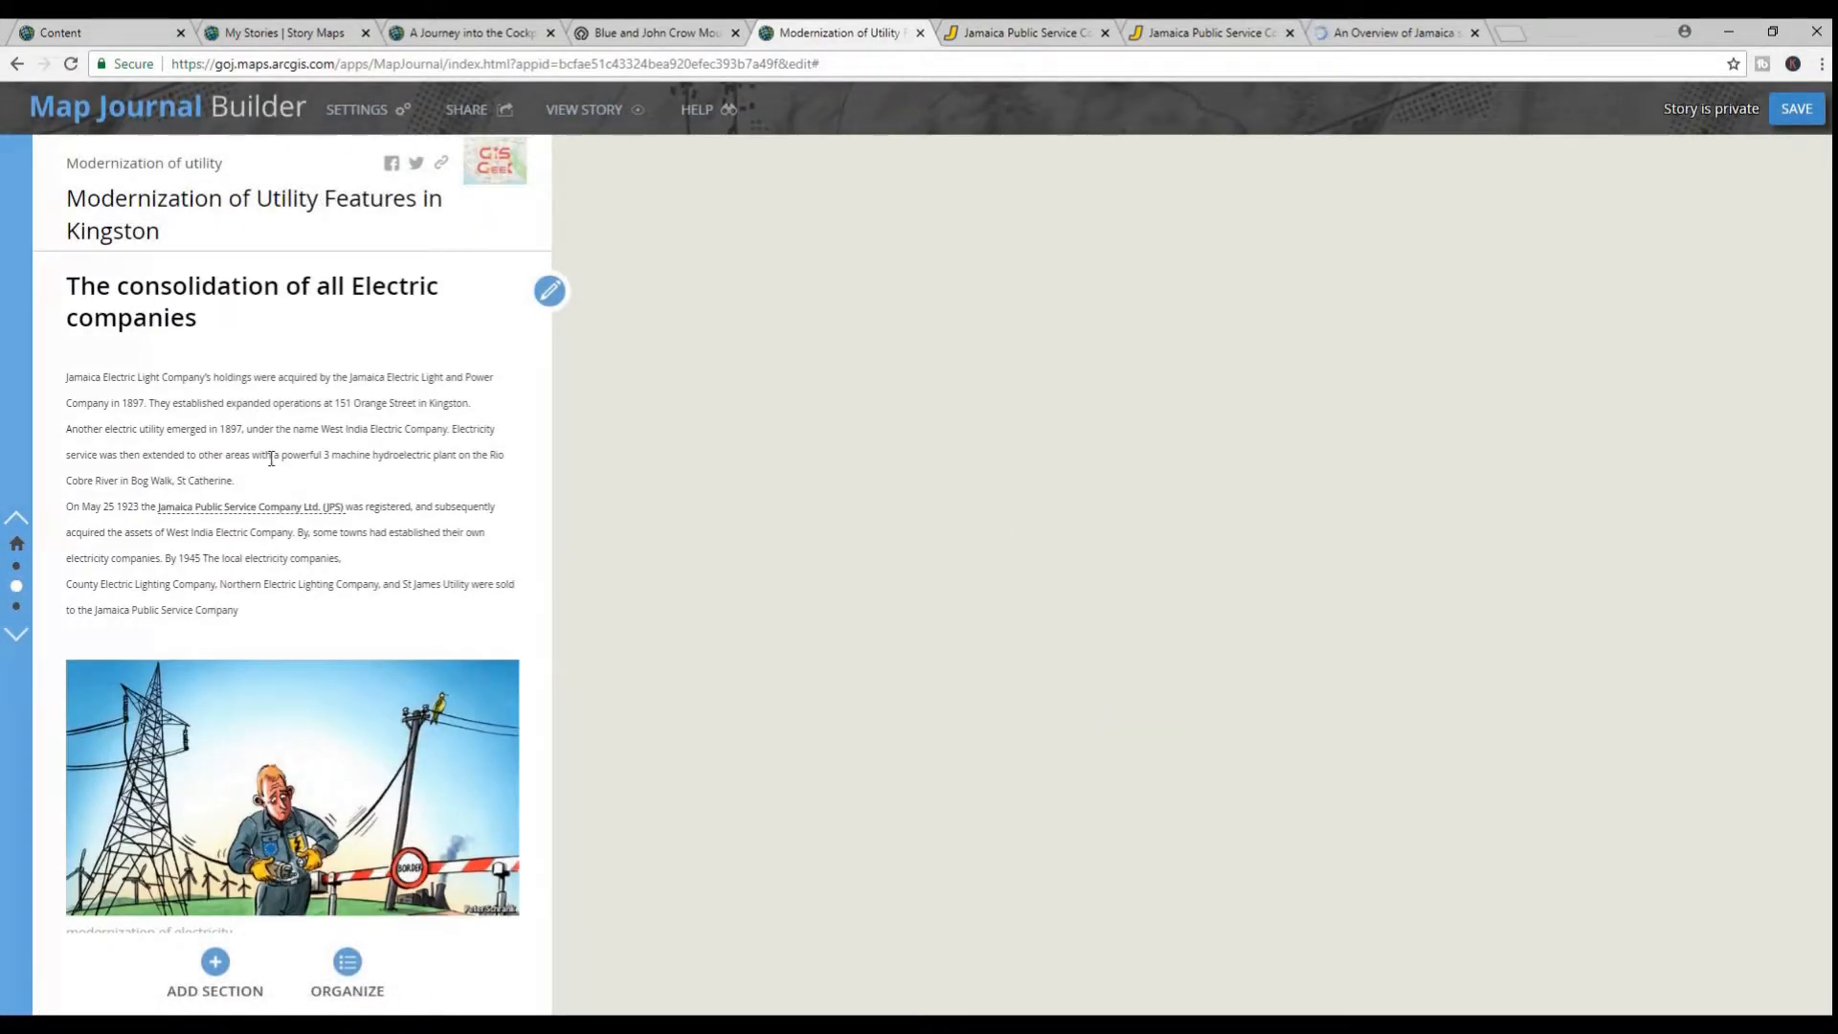
Test the "Jamaica Public Service Company Ltd. (JPS)" story action twice, returning to the section's main stage video each time
scroll(287, 458, up, 5)
scroll(316, 459, down, 5)
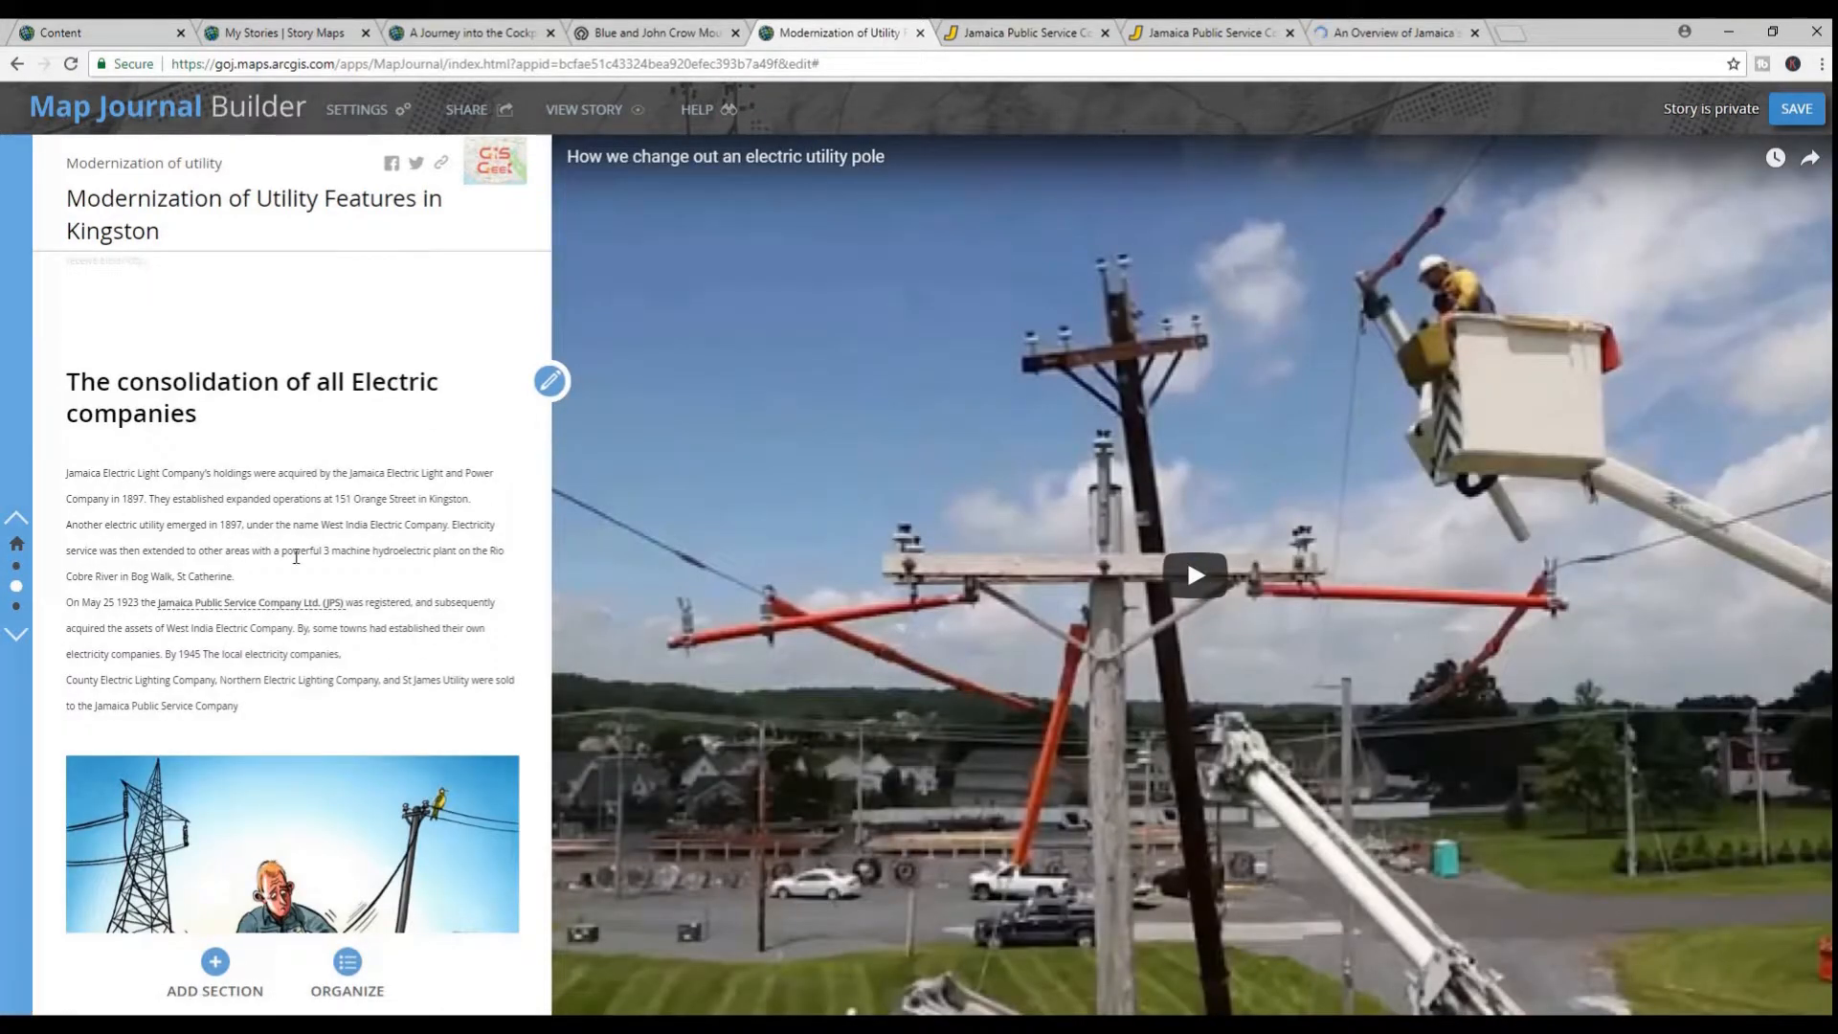
click(283, 606)
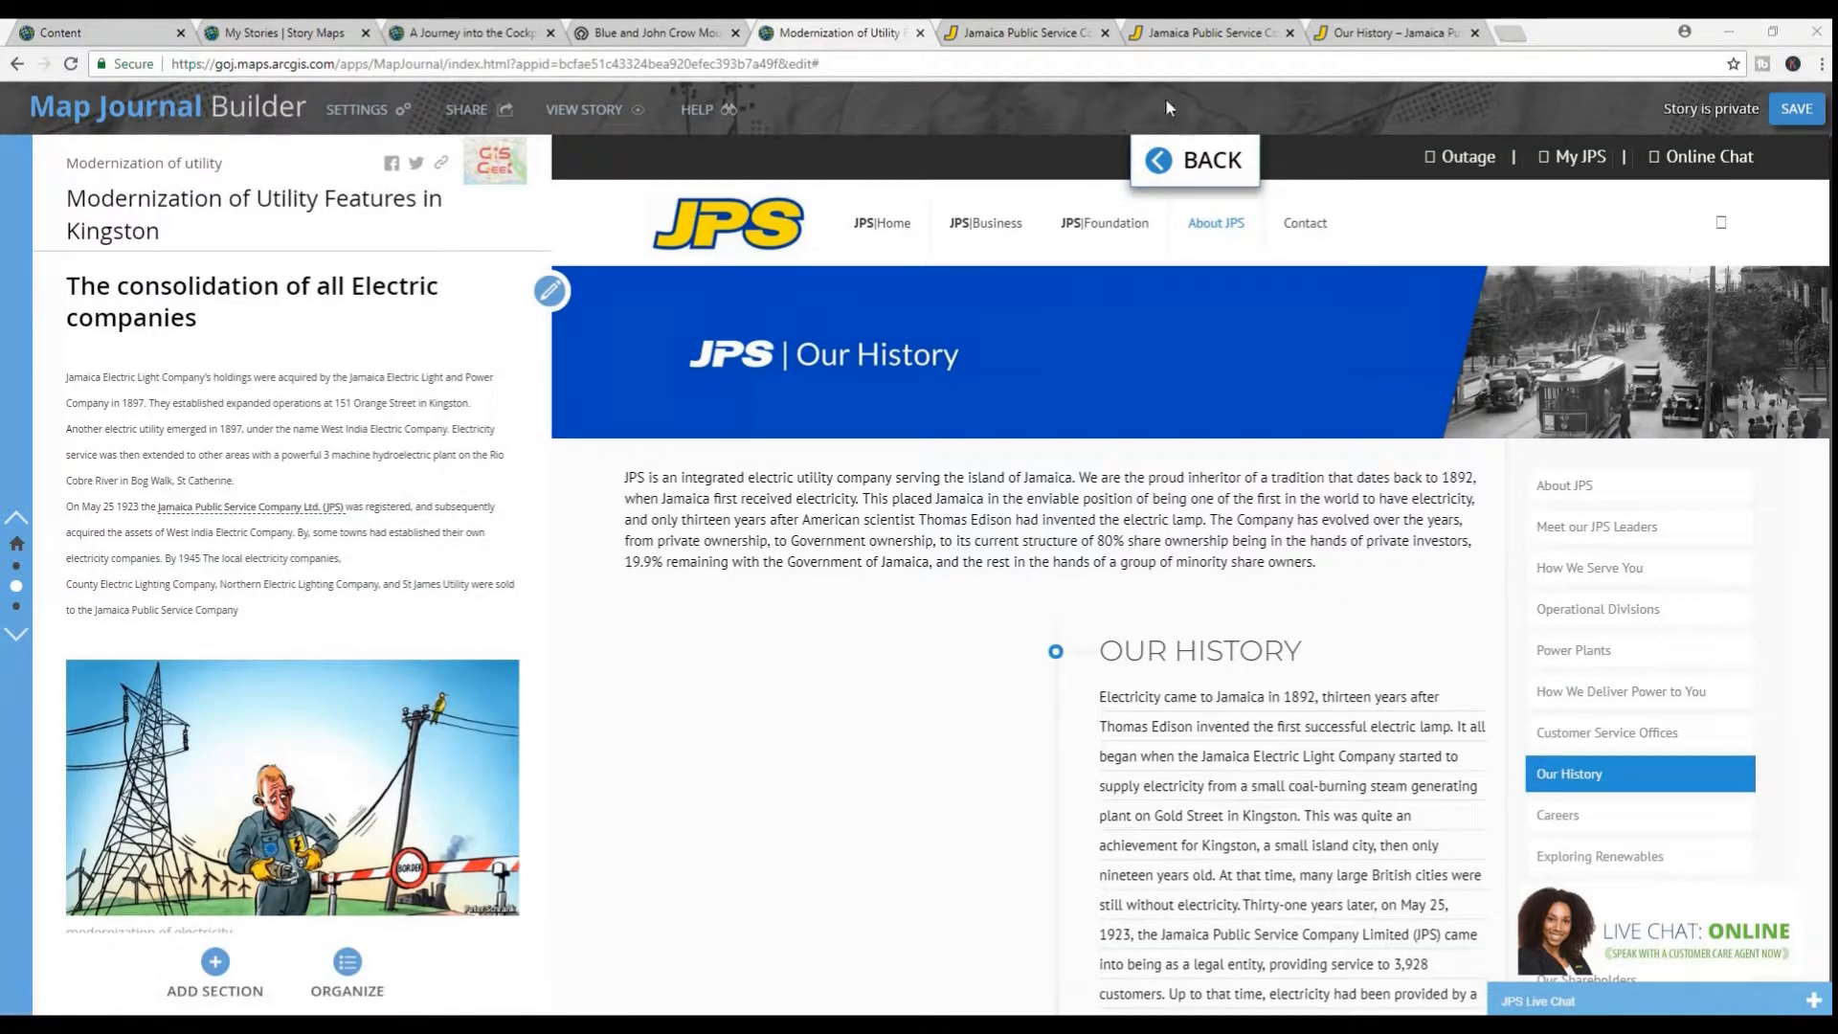
click(1194, 161)
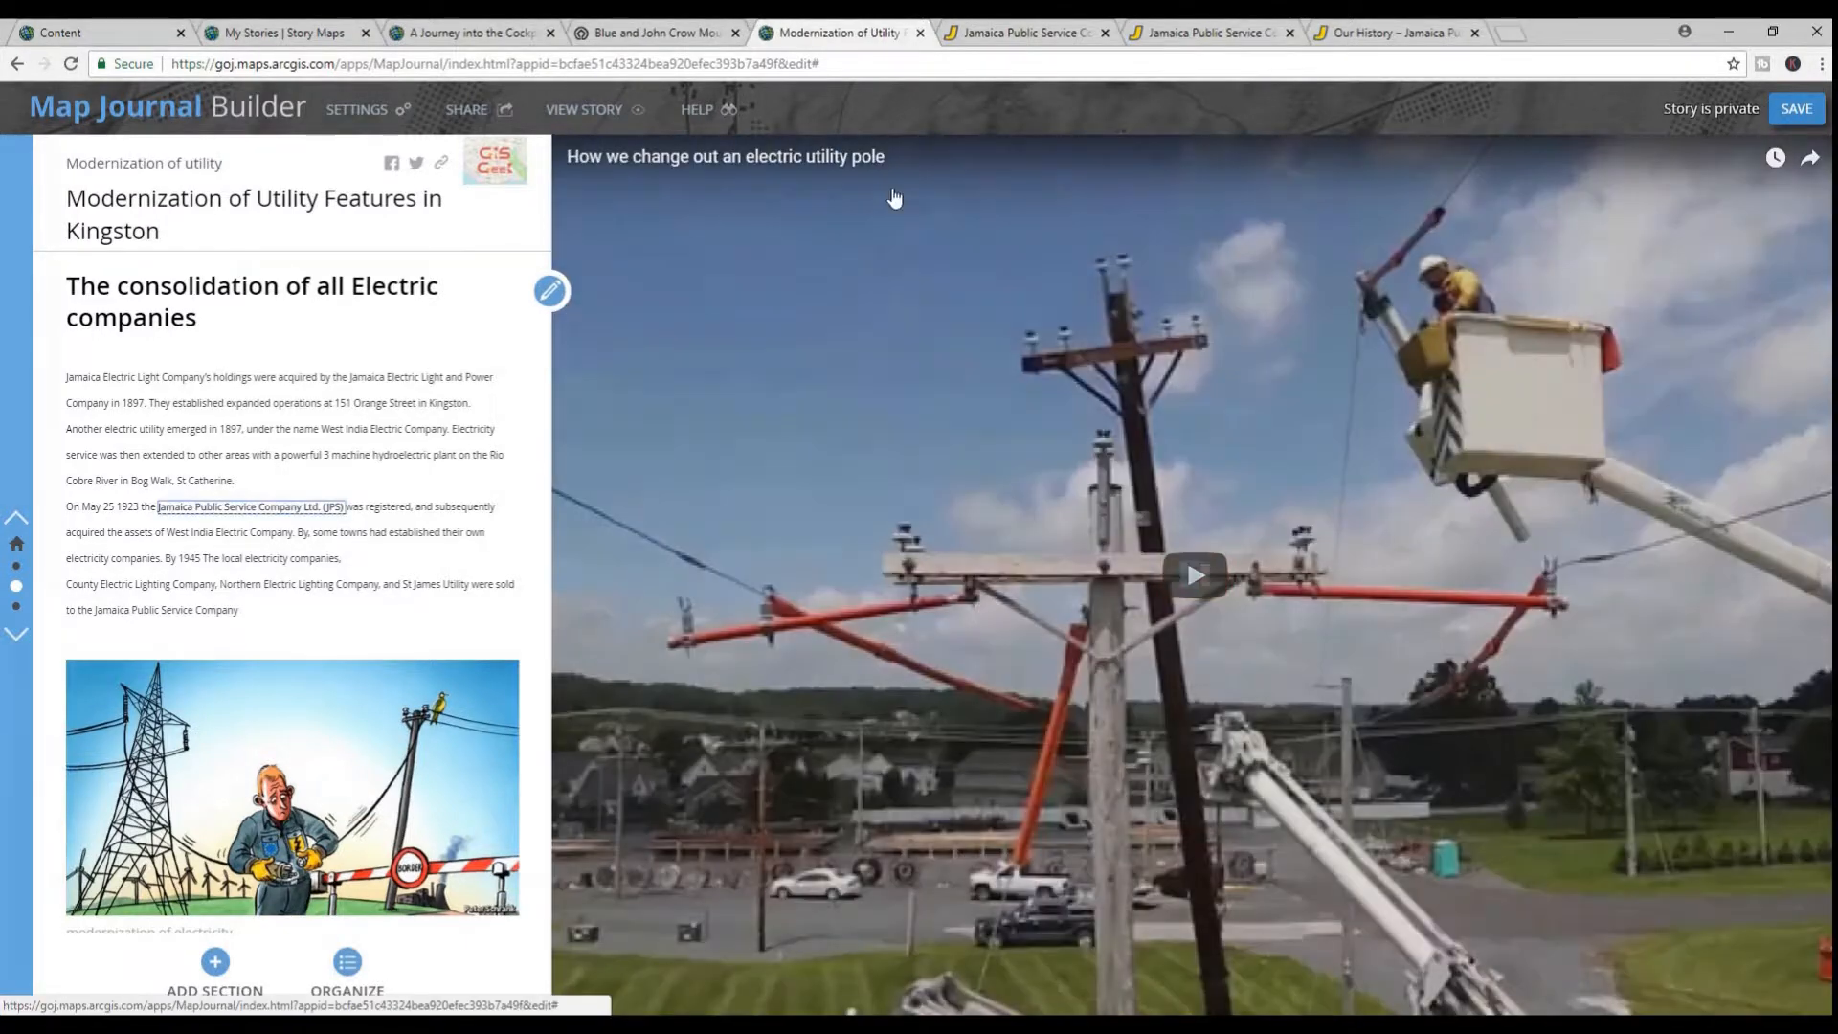
click(316, 506)
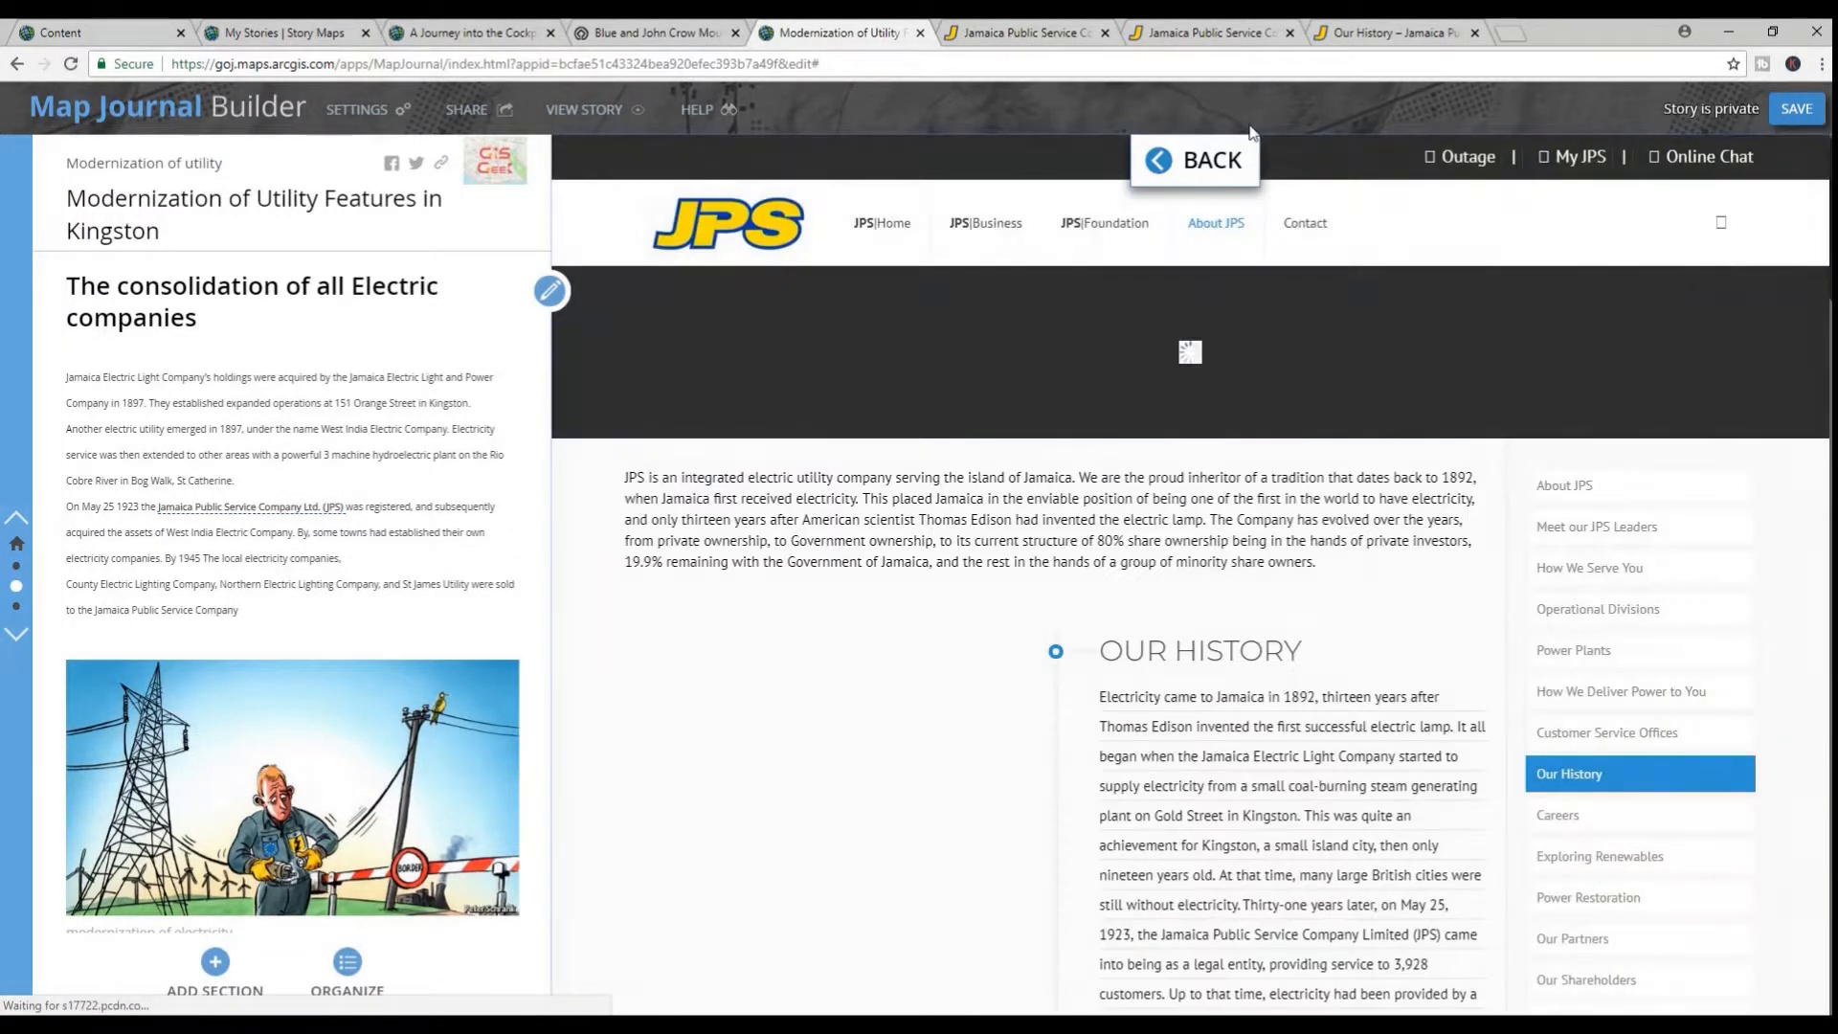
click(1198, 161)
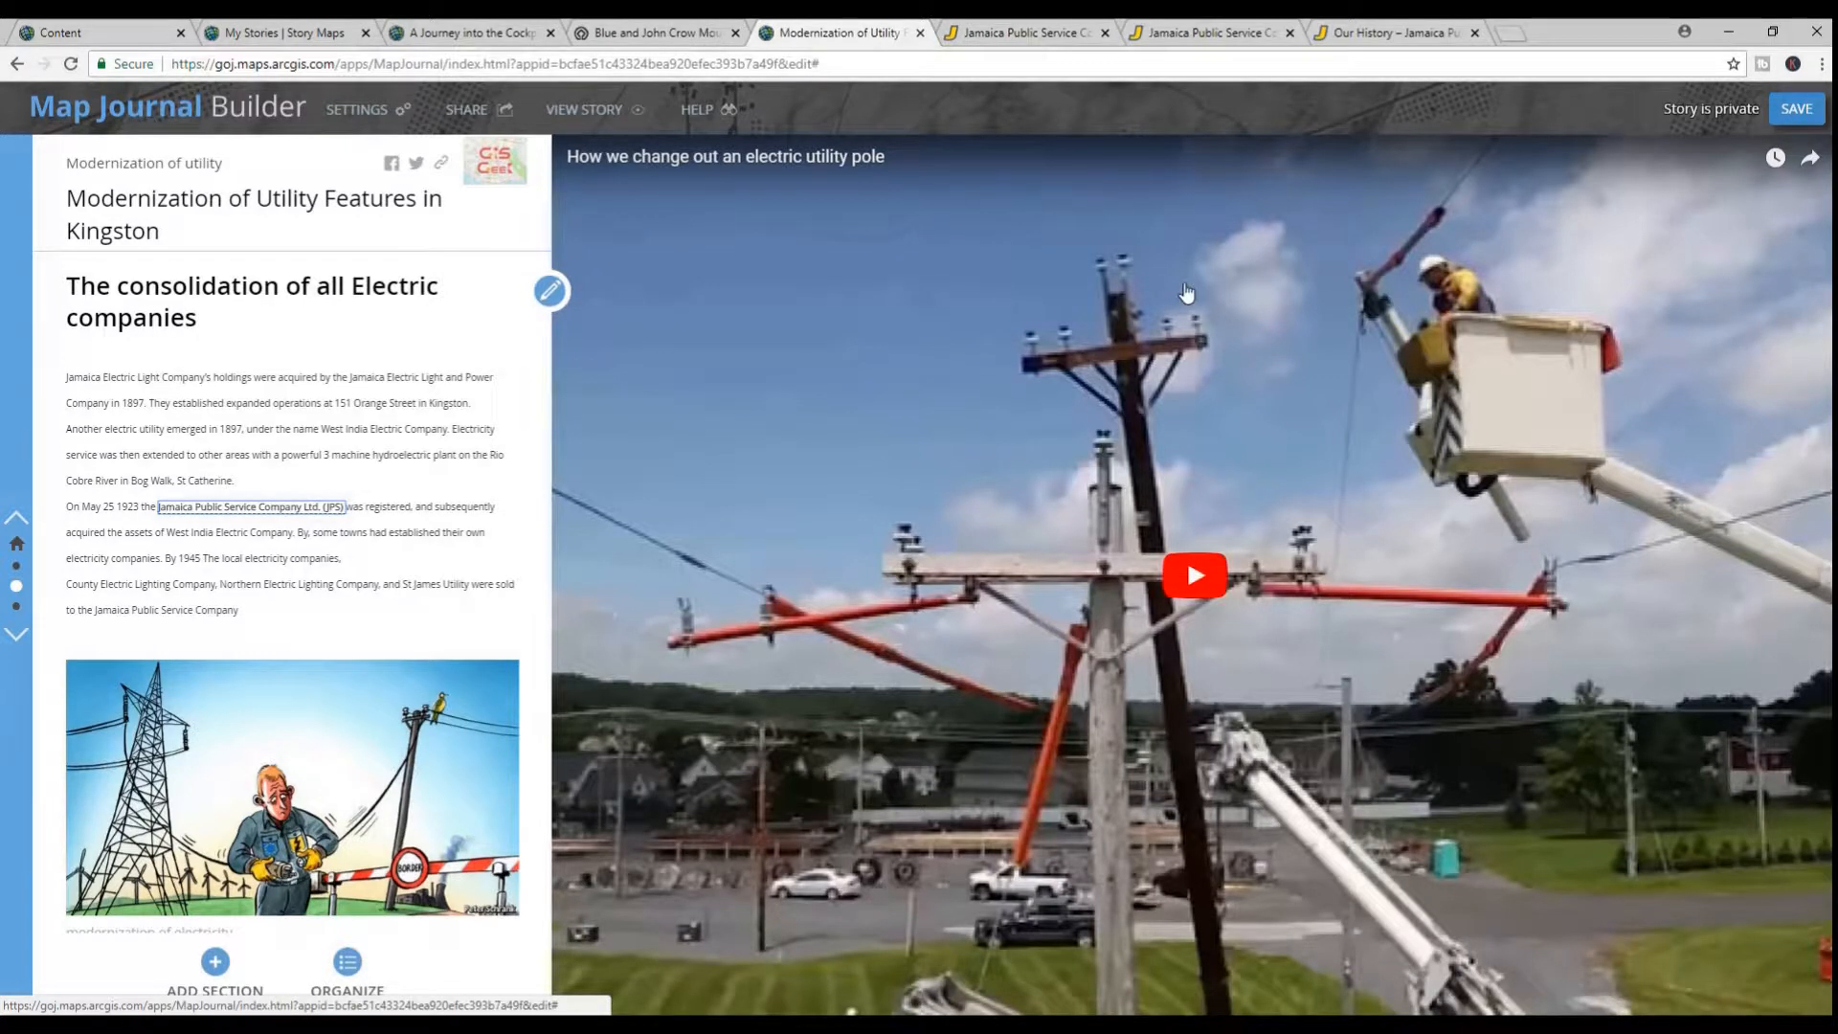
In the section "Modernization of utility features", start a main stage action on the text "wooden utility poles"
scroll(383, 500, down, 1)
scroll(388, 507, down, 2)
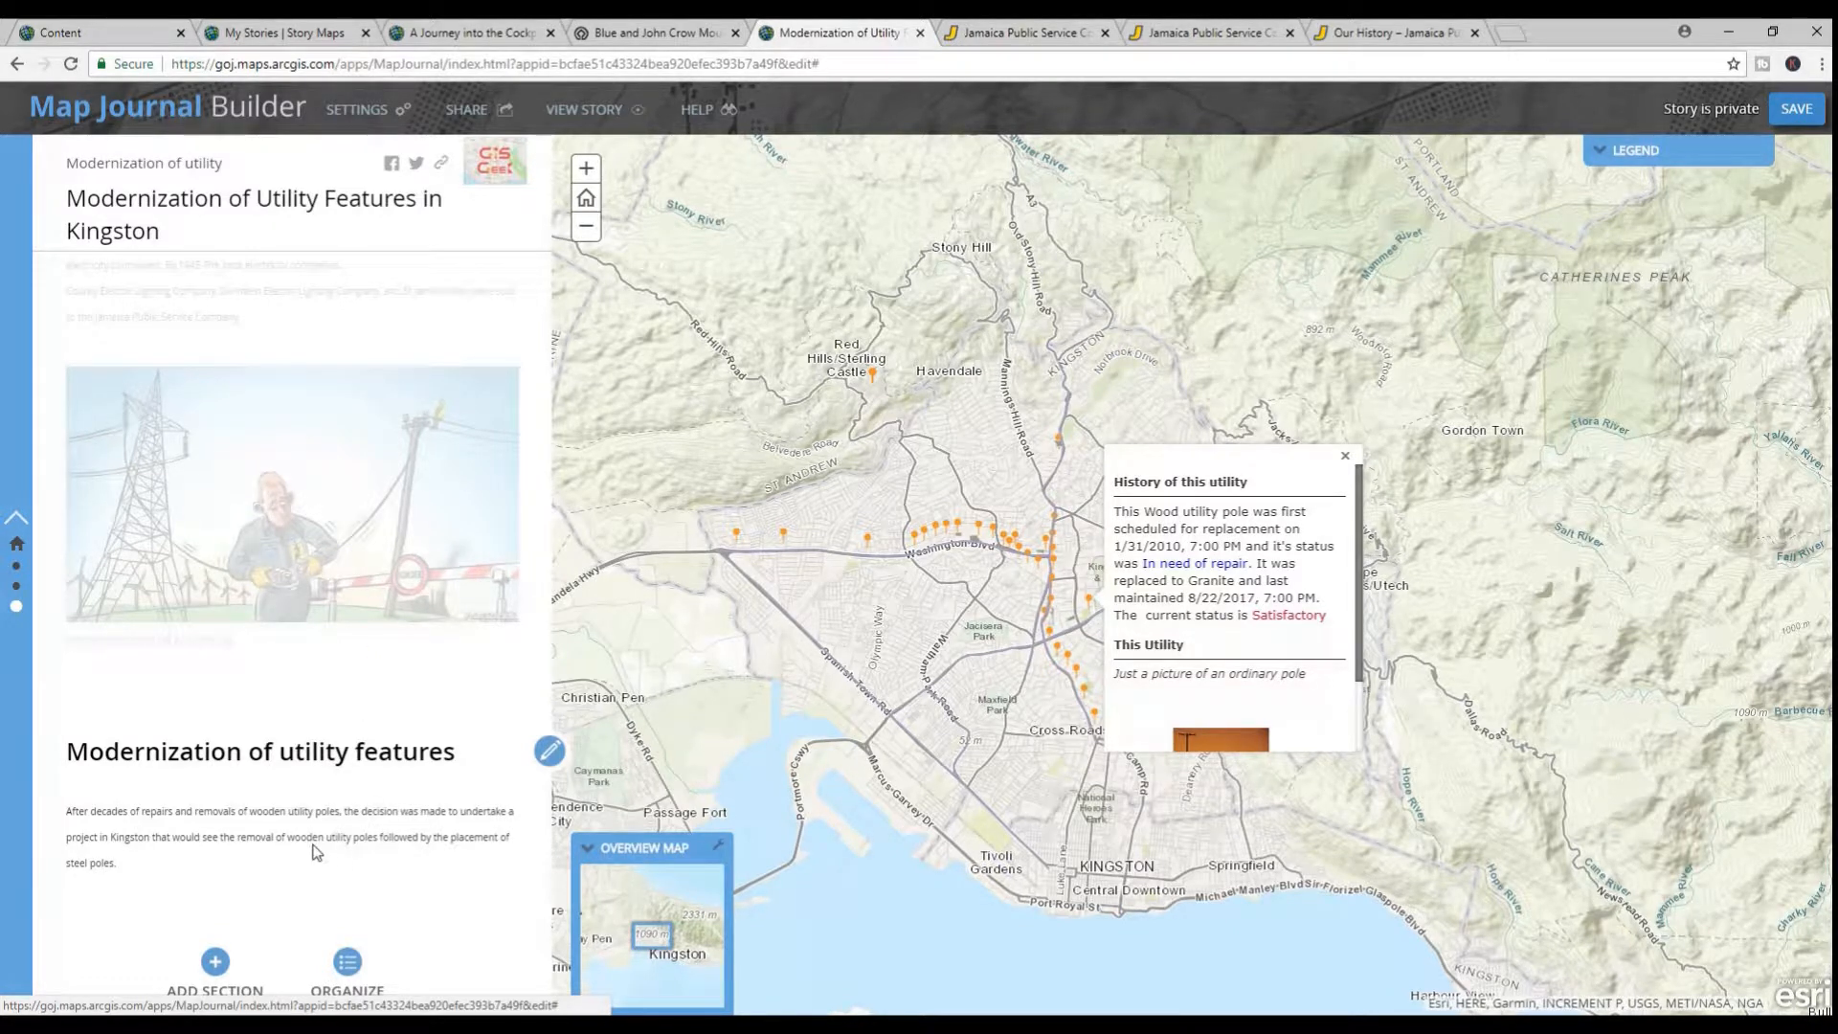
click(550, 752)
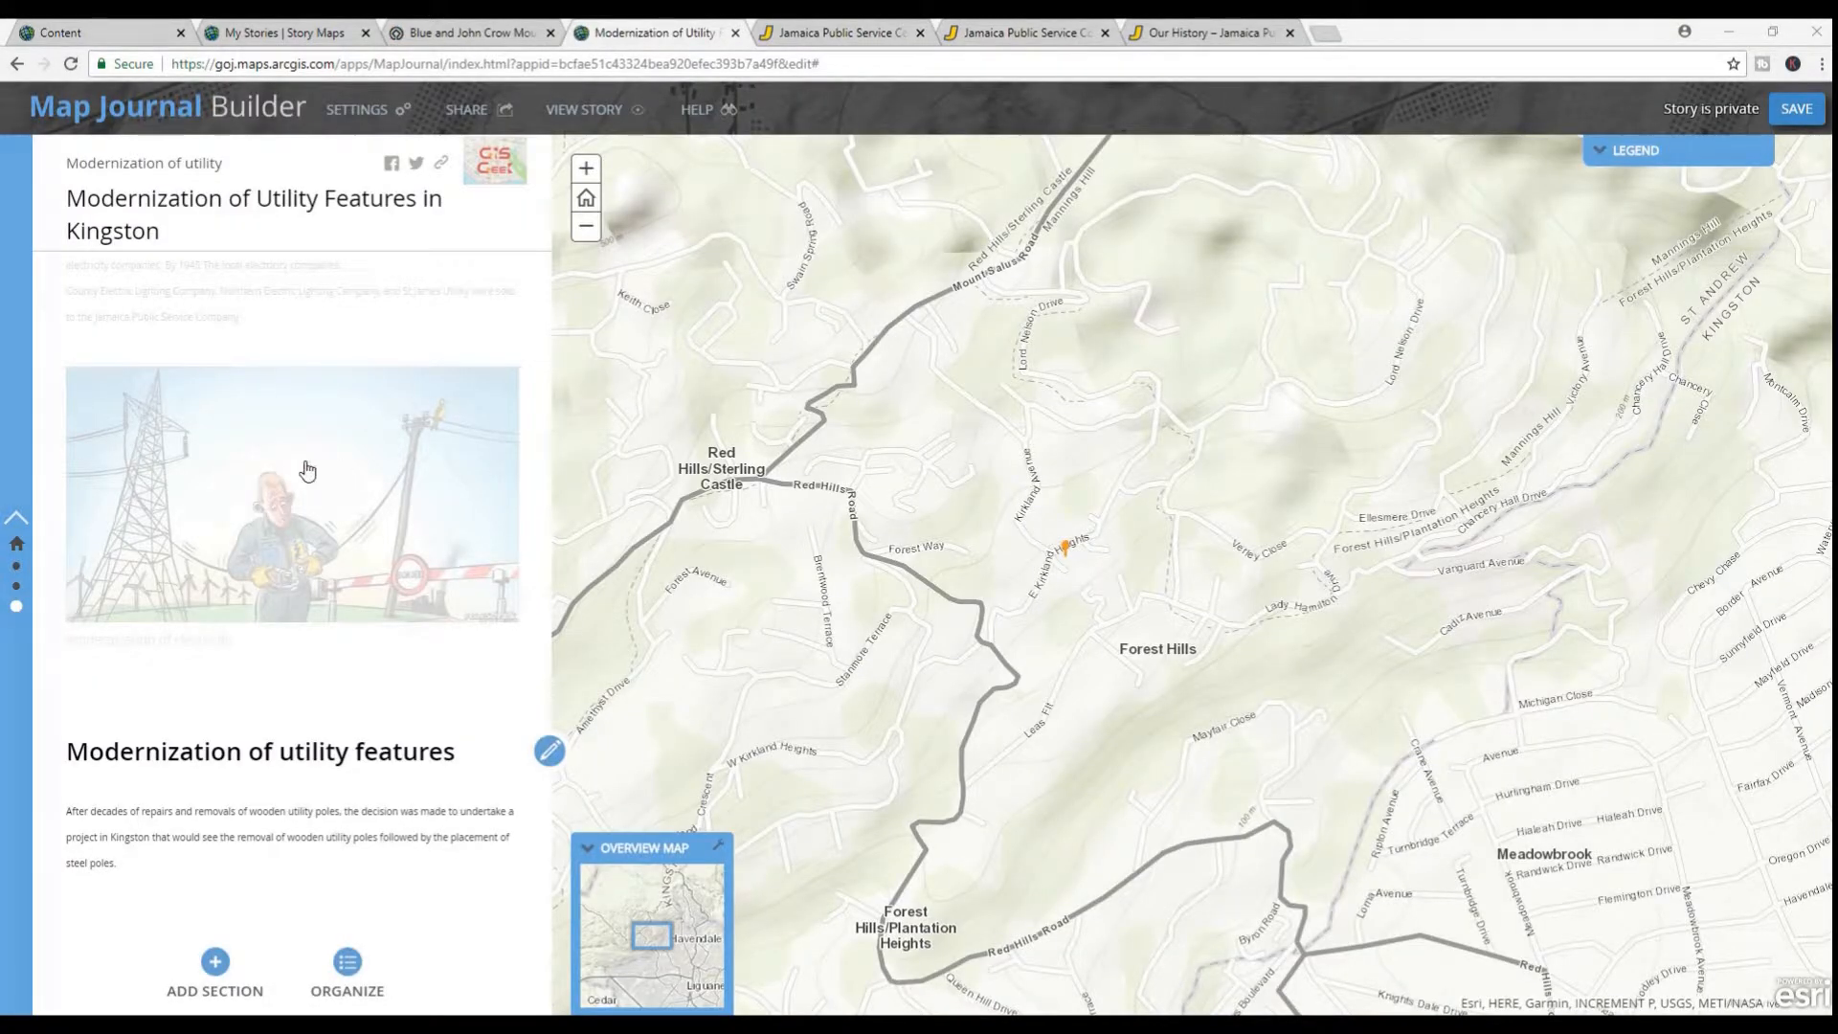
click(550, 753)
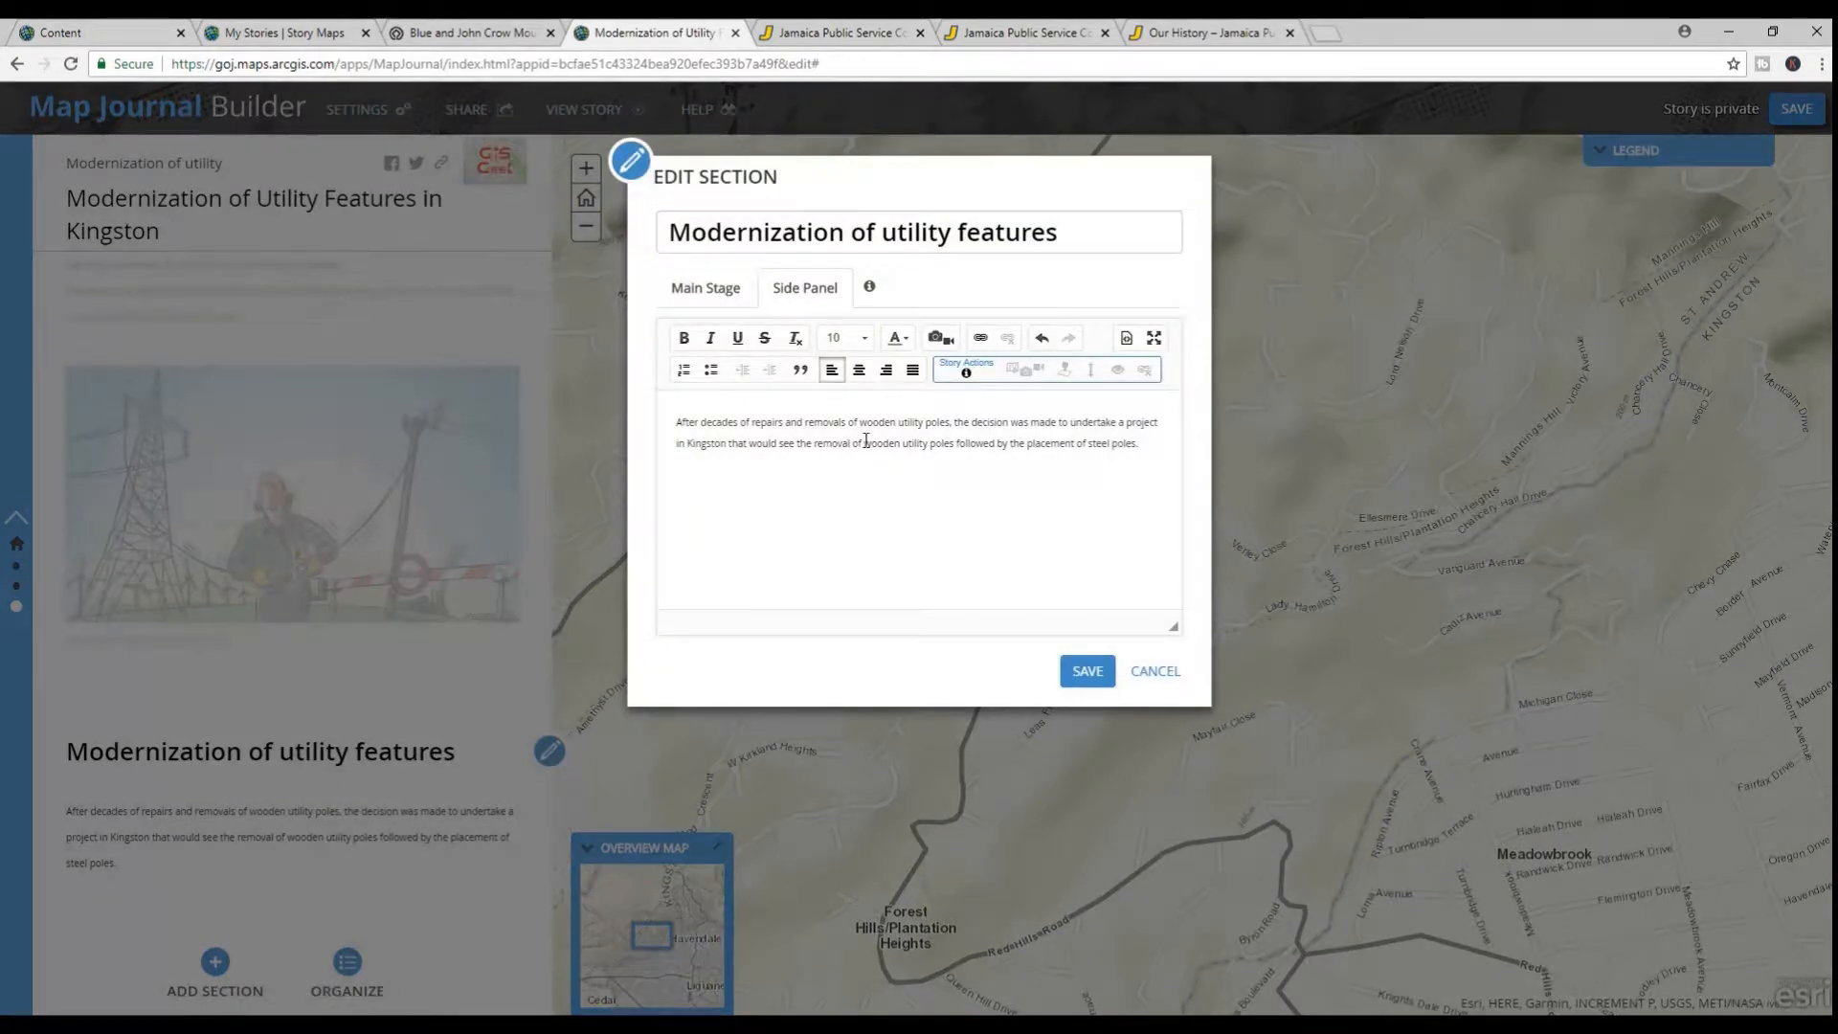
drag(865, 442, 942, 444)
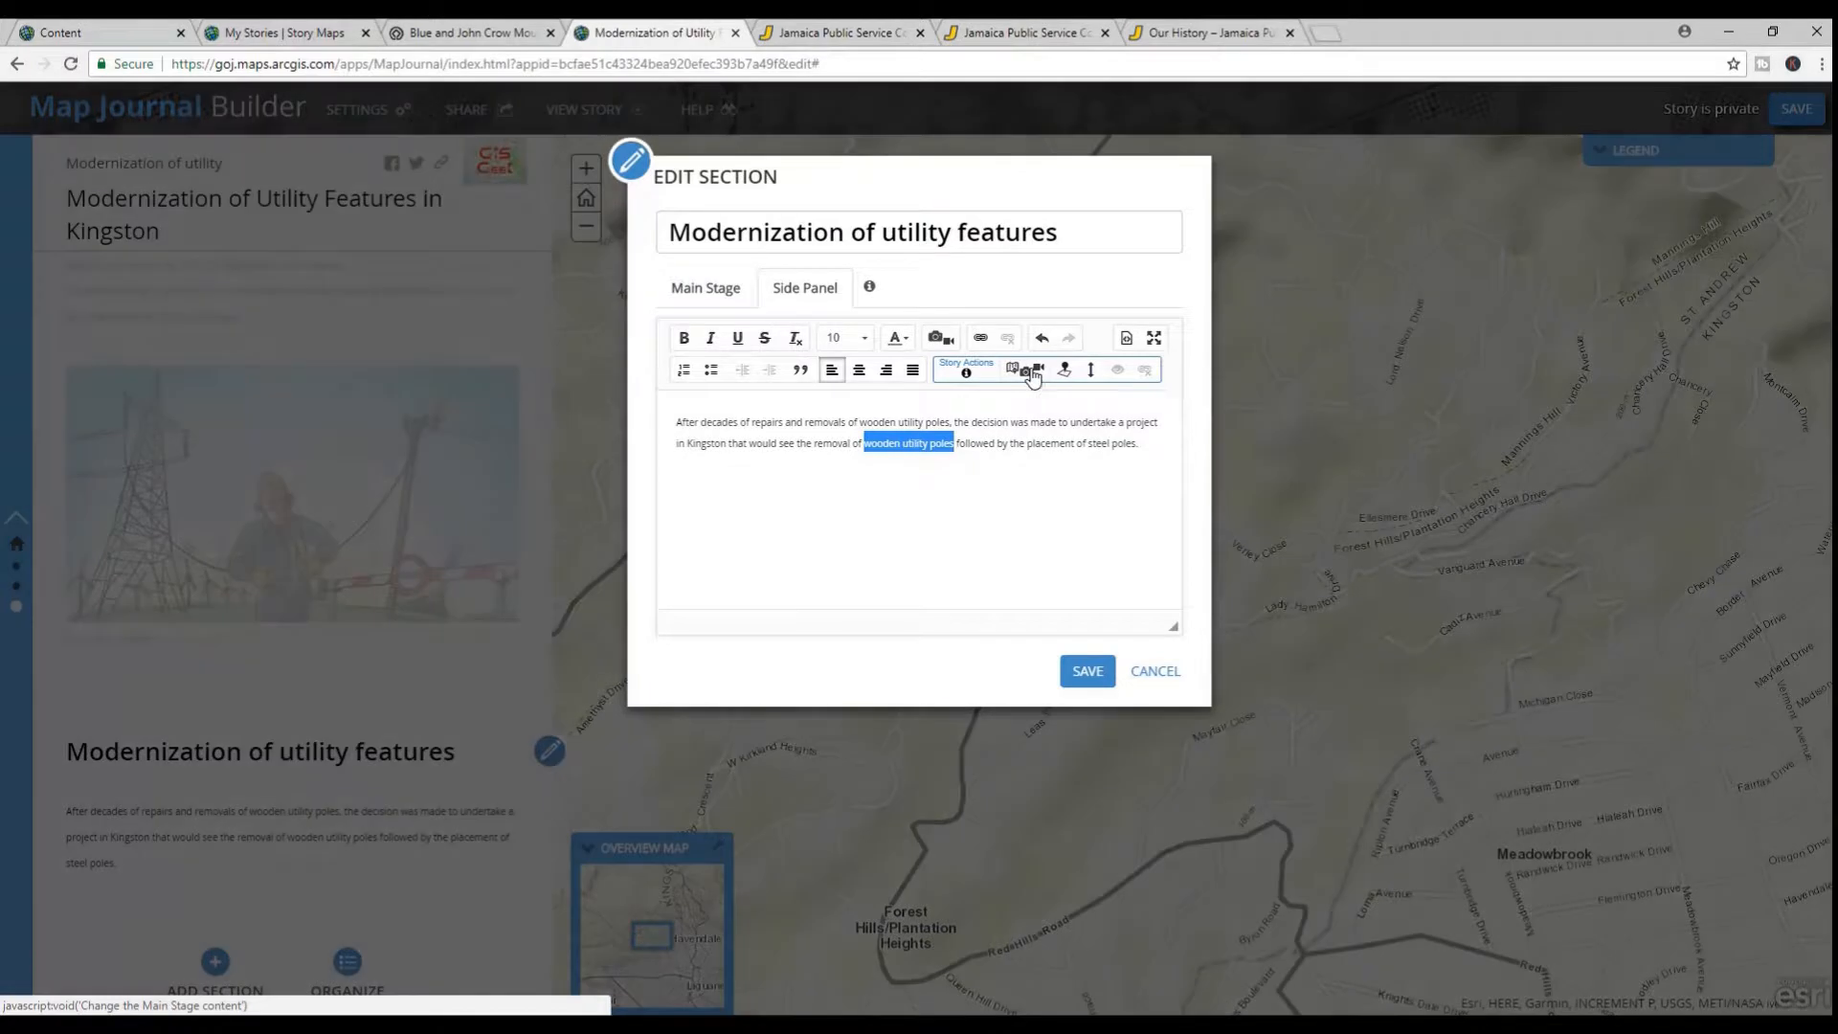
click(1032, 373)
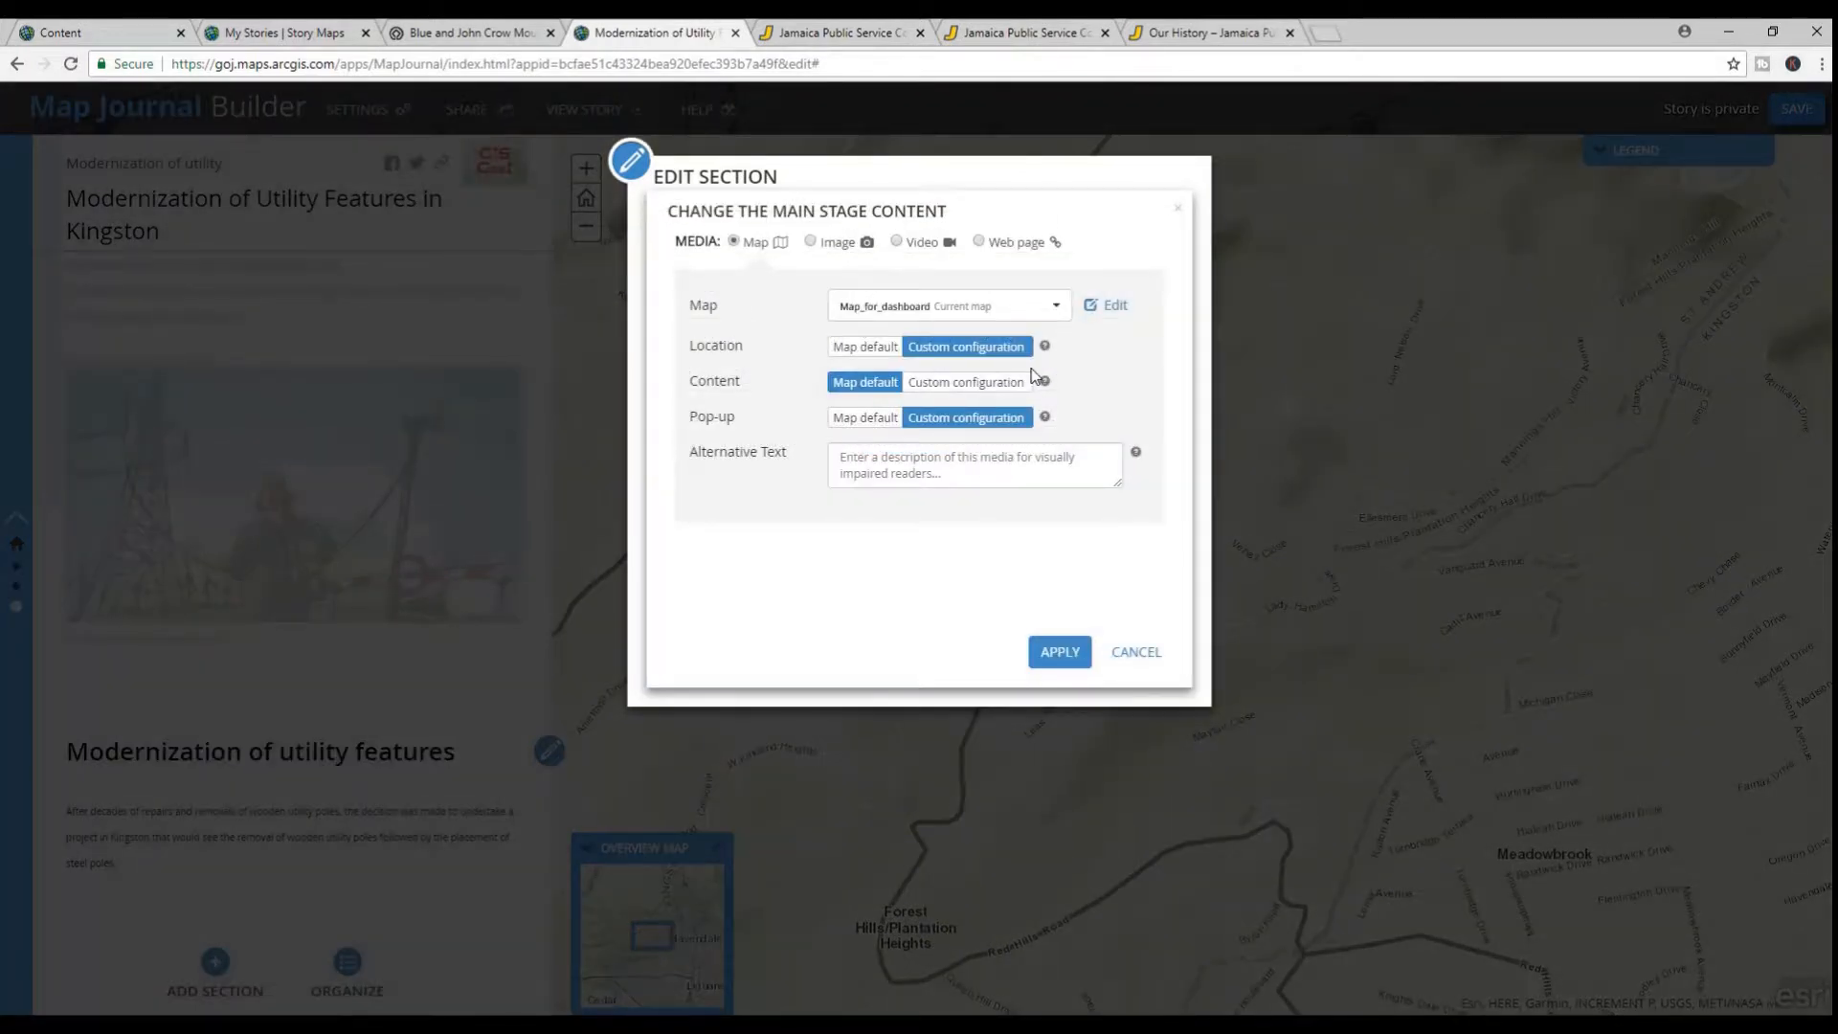
Save a custom location for Map_for_dashboard around the utility pole north of Forest Hills, and apply the main stage action
click(946, 350)
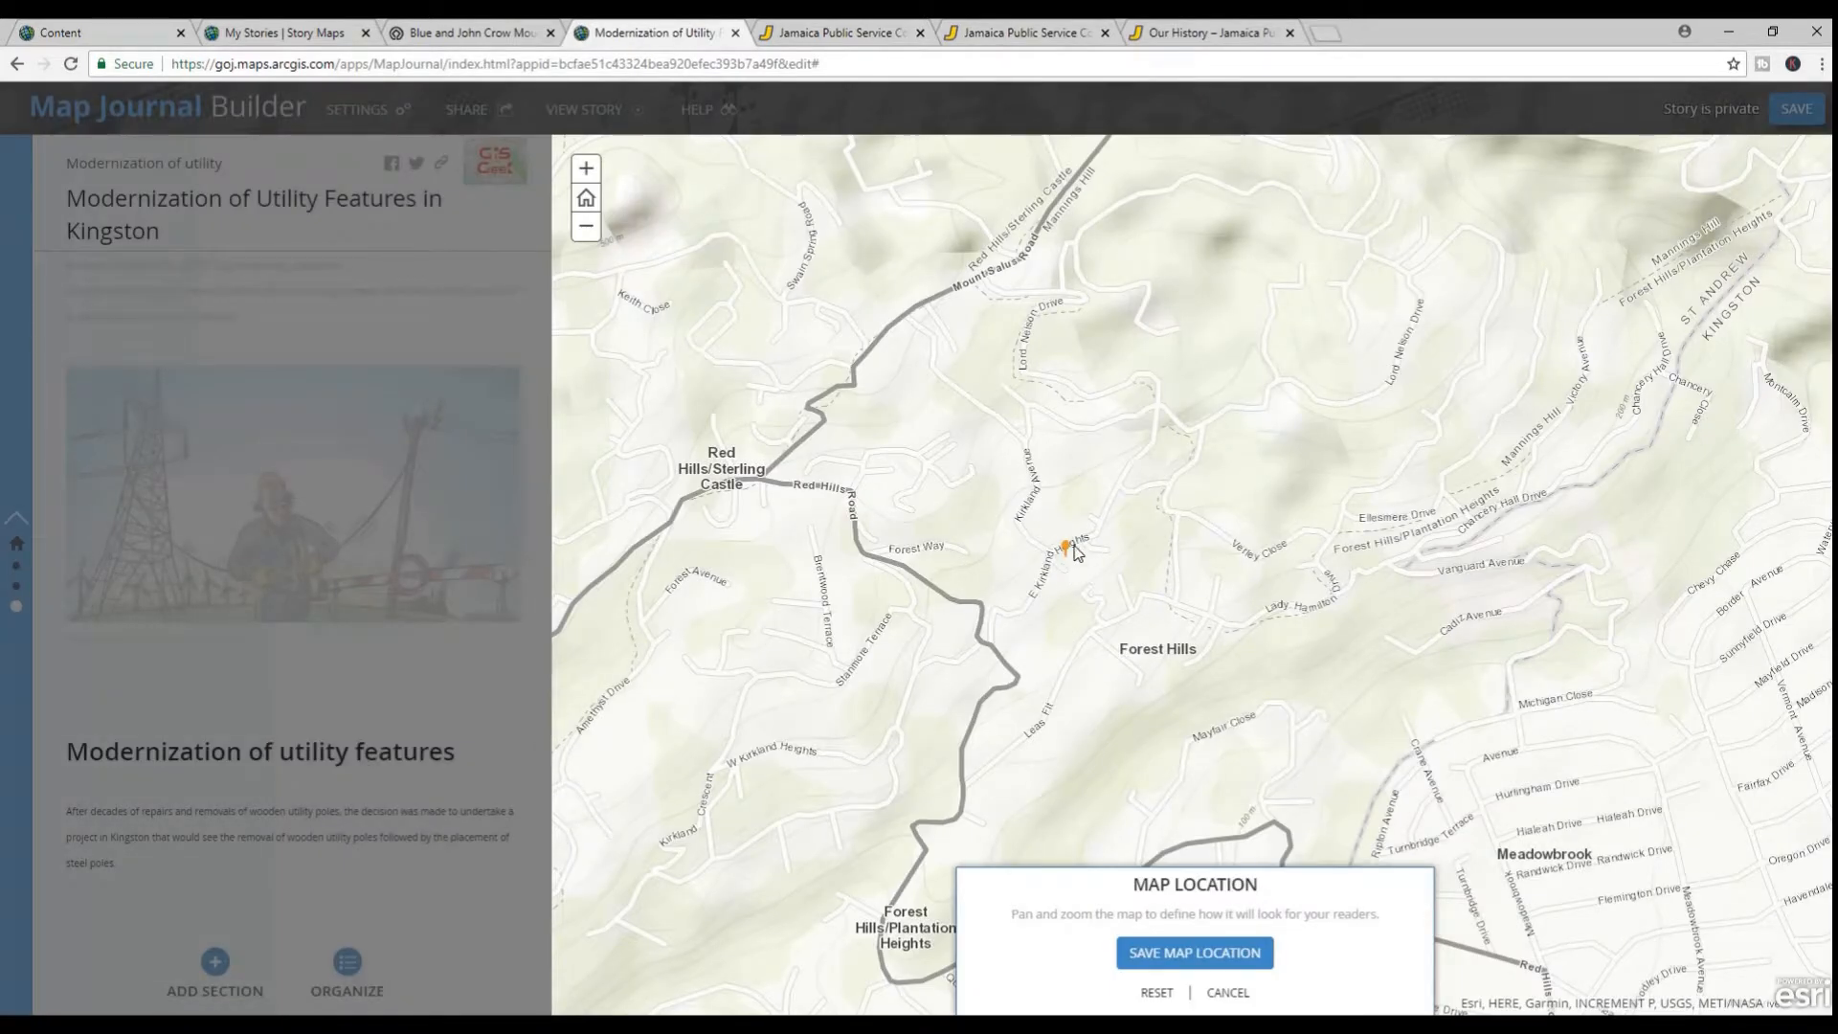
click(1195, 953)
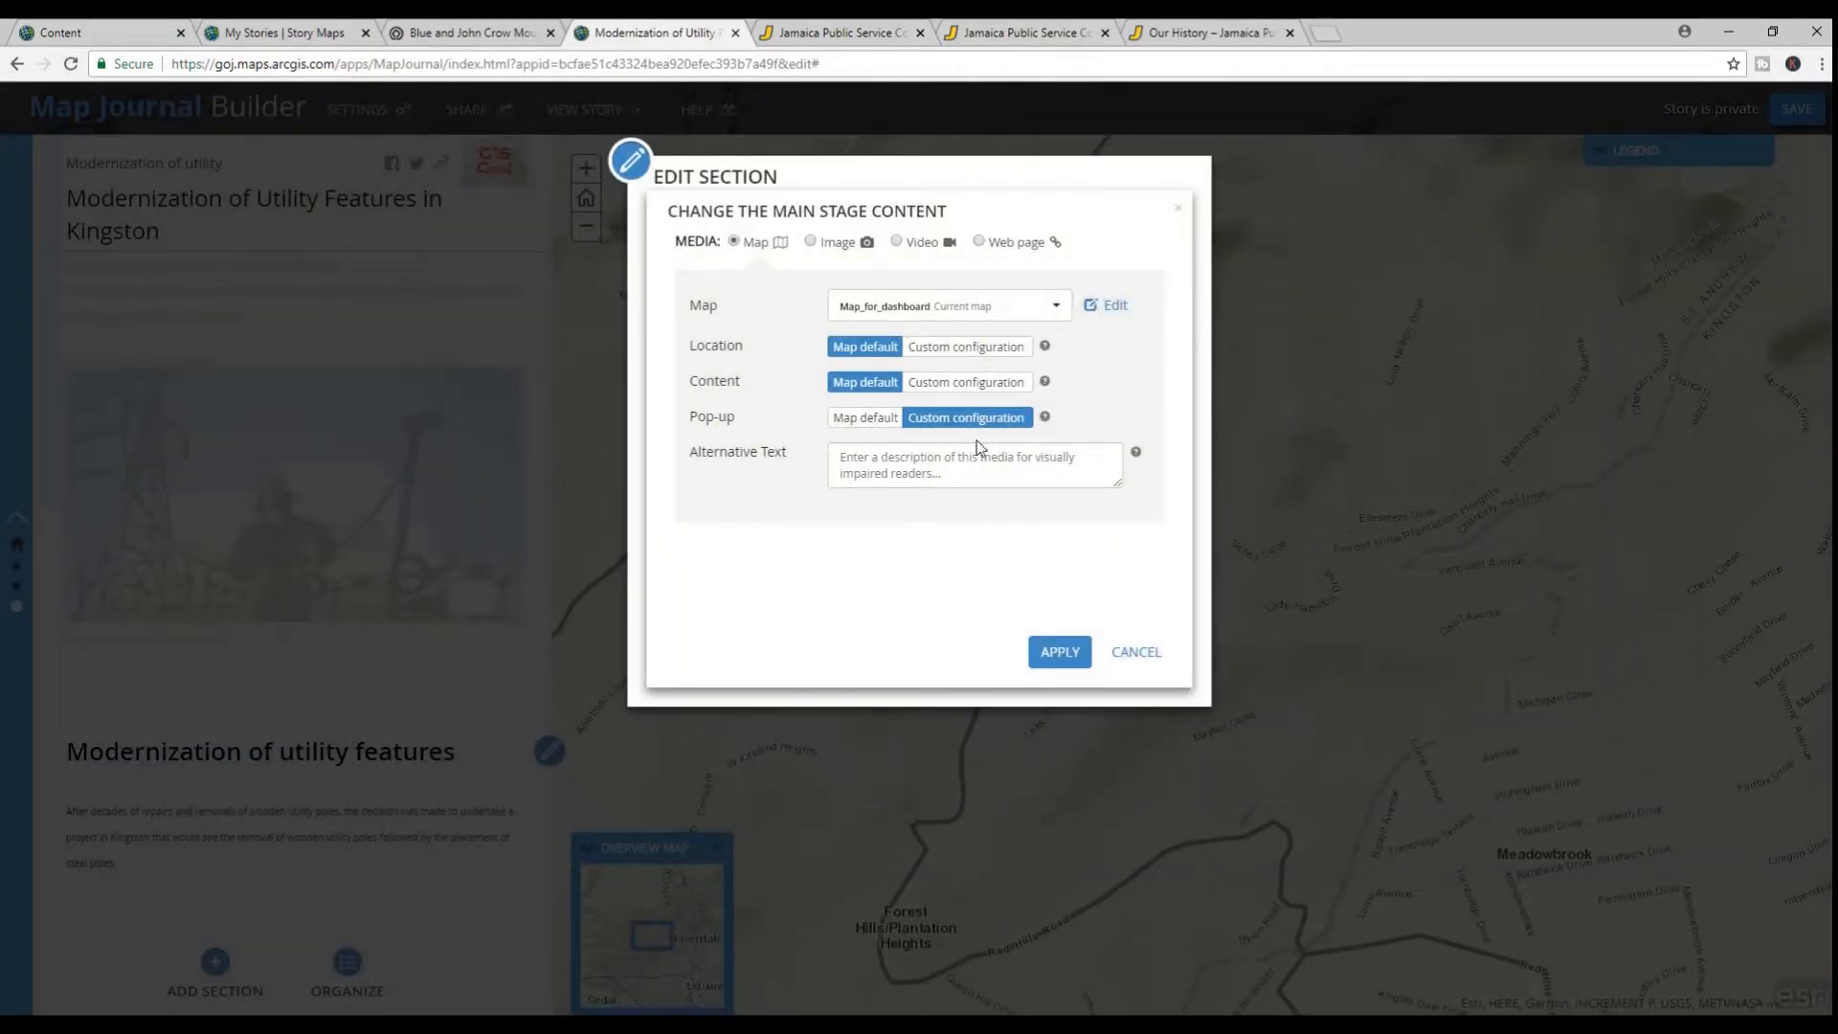
click(960, 352)
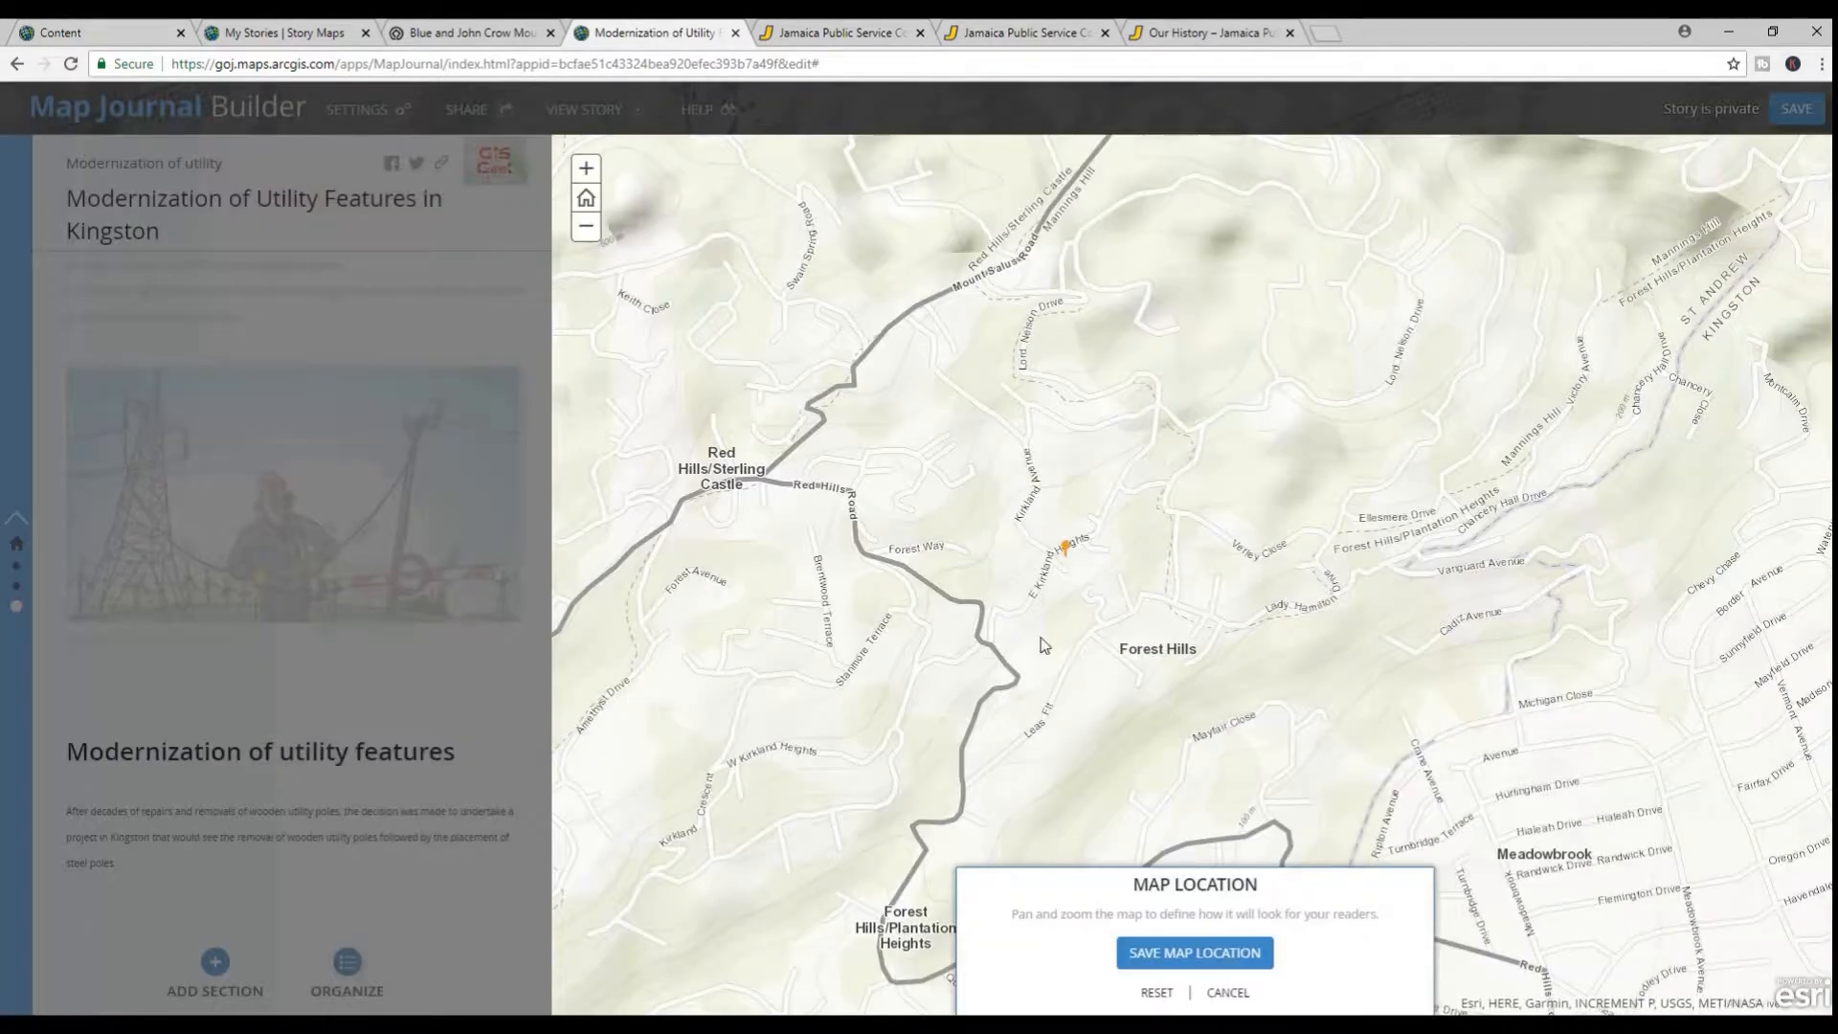
click(1162, 953)
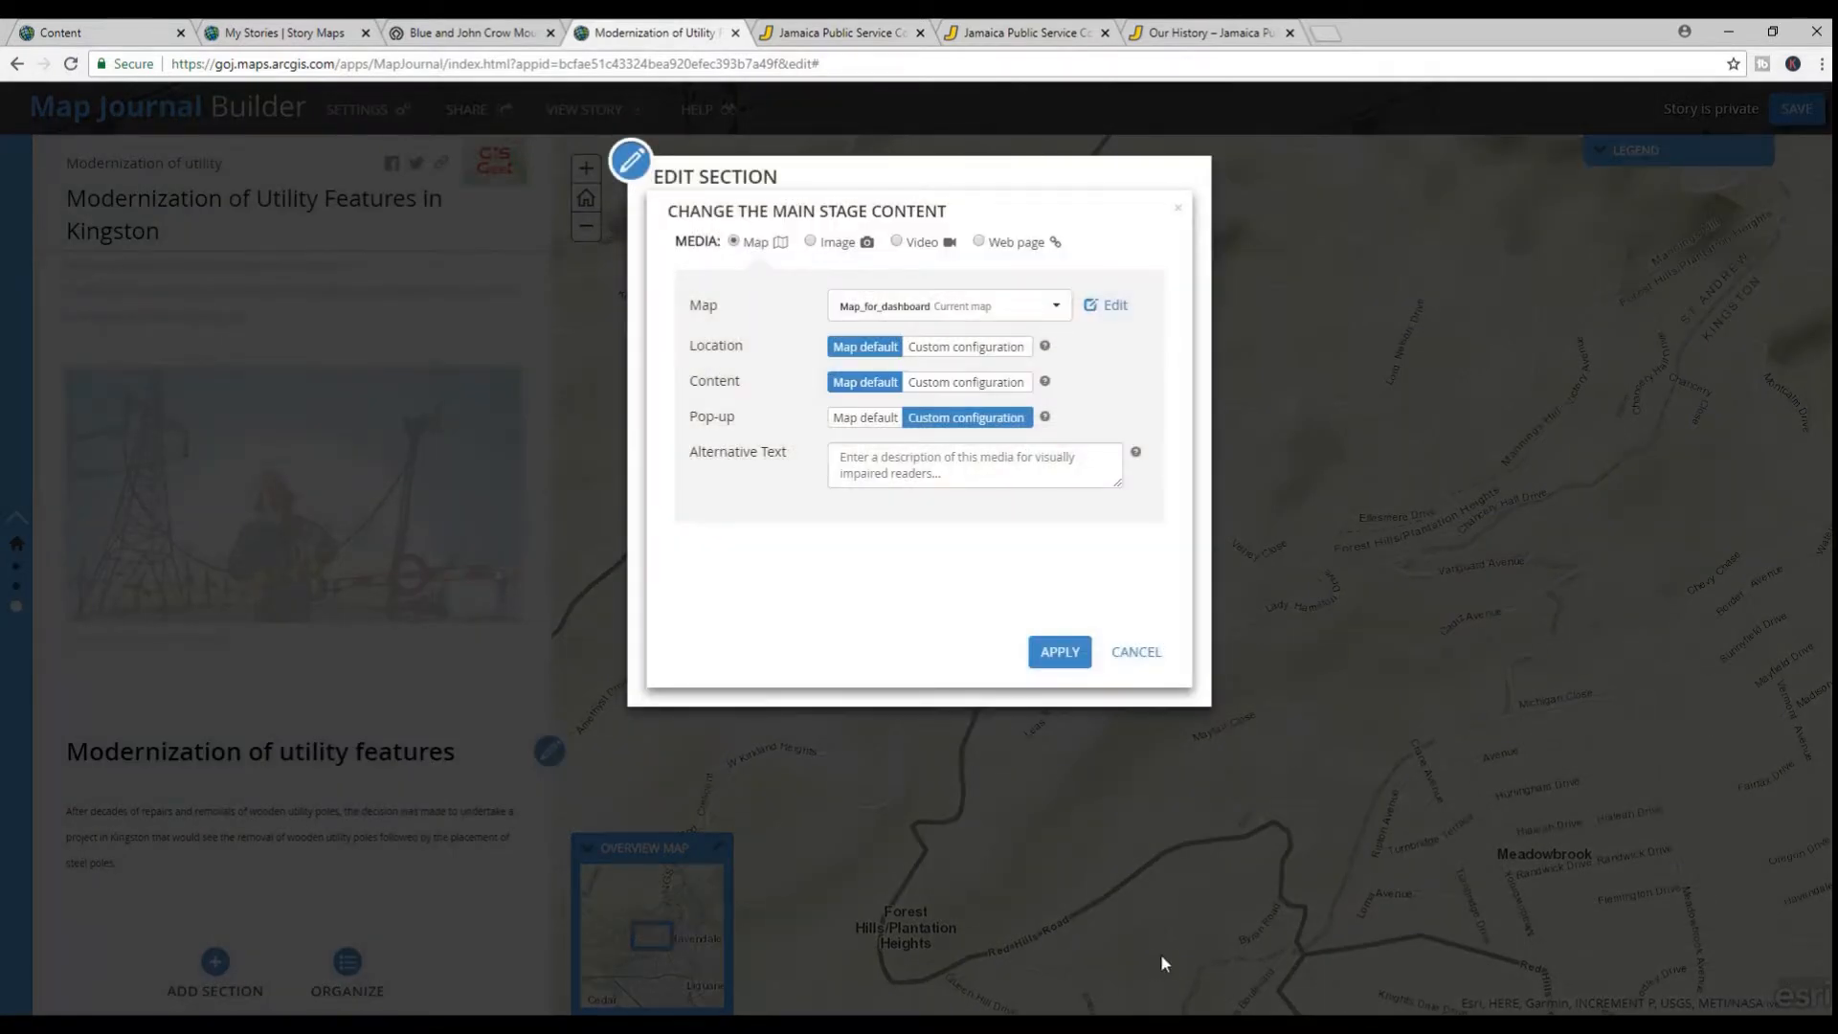
click(1069, 661)
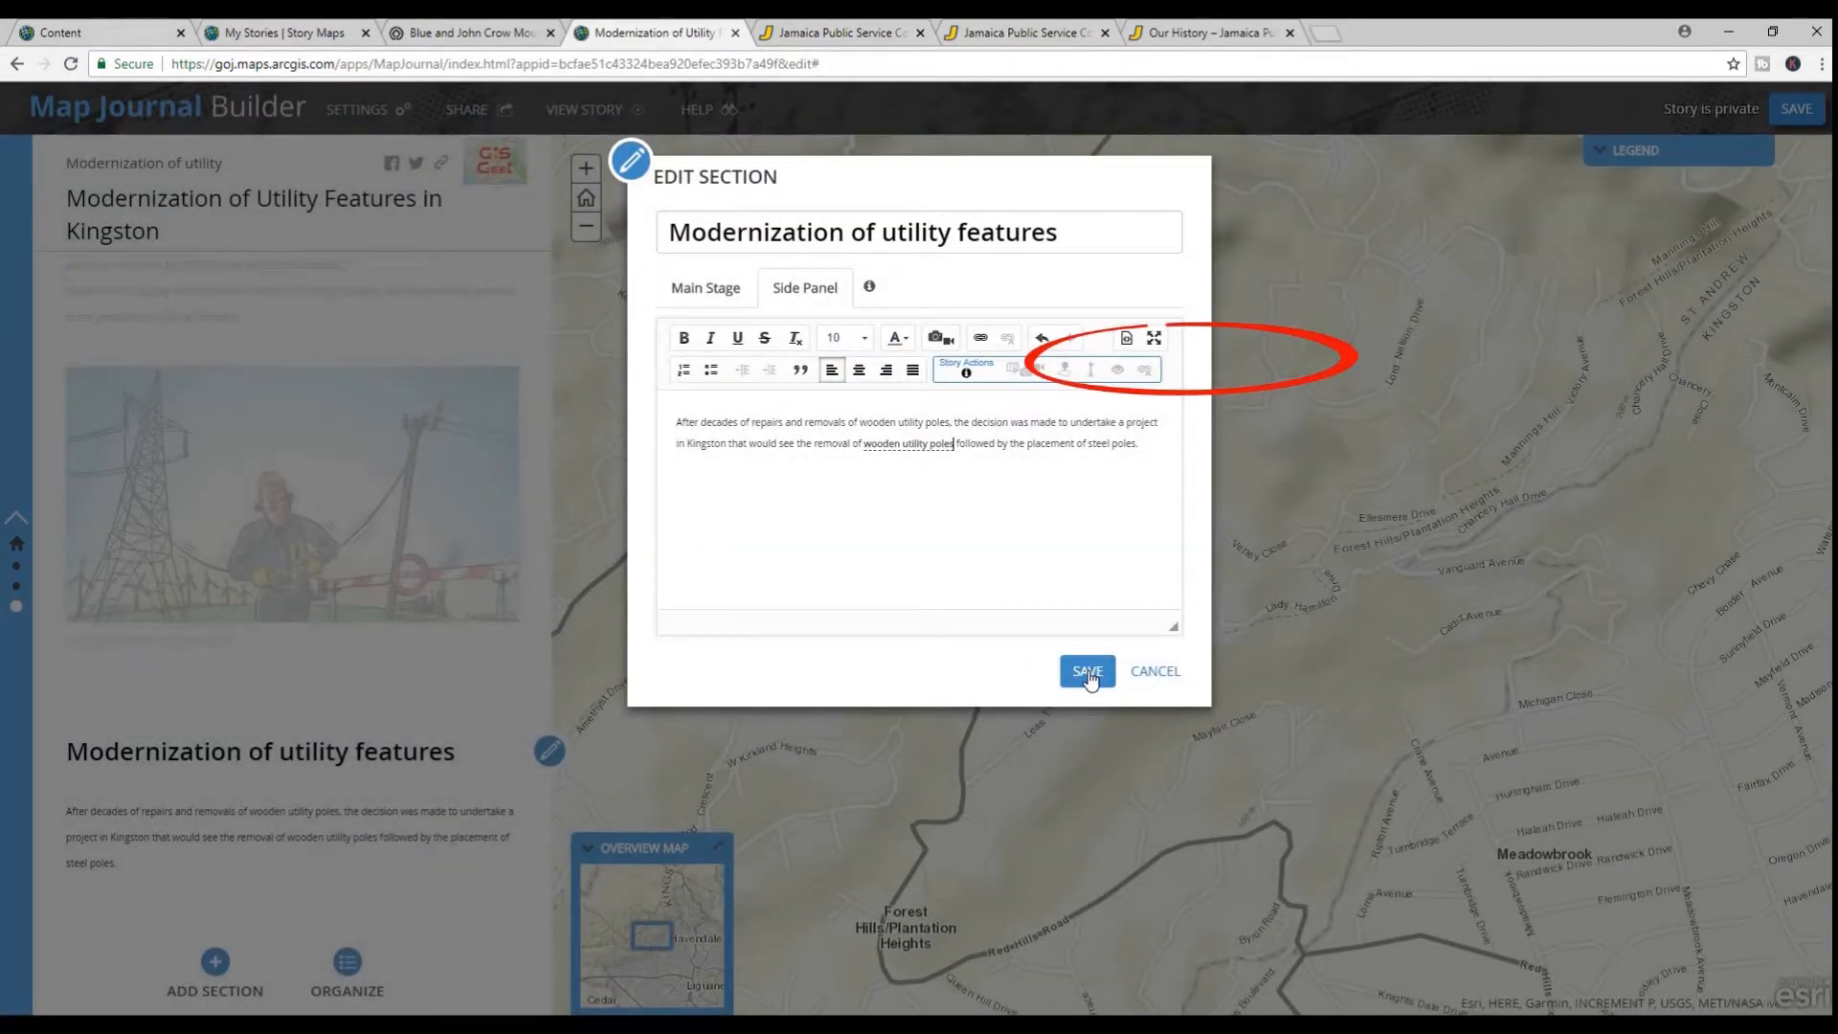
Display the side panel text as HTML source and select the anchor code around "wooden utility poles"
click(1126, 341)
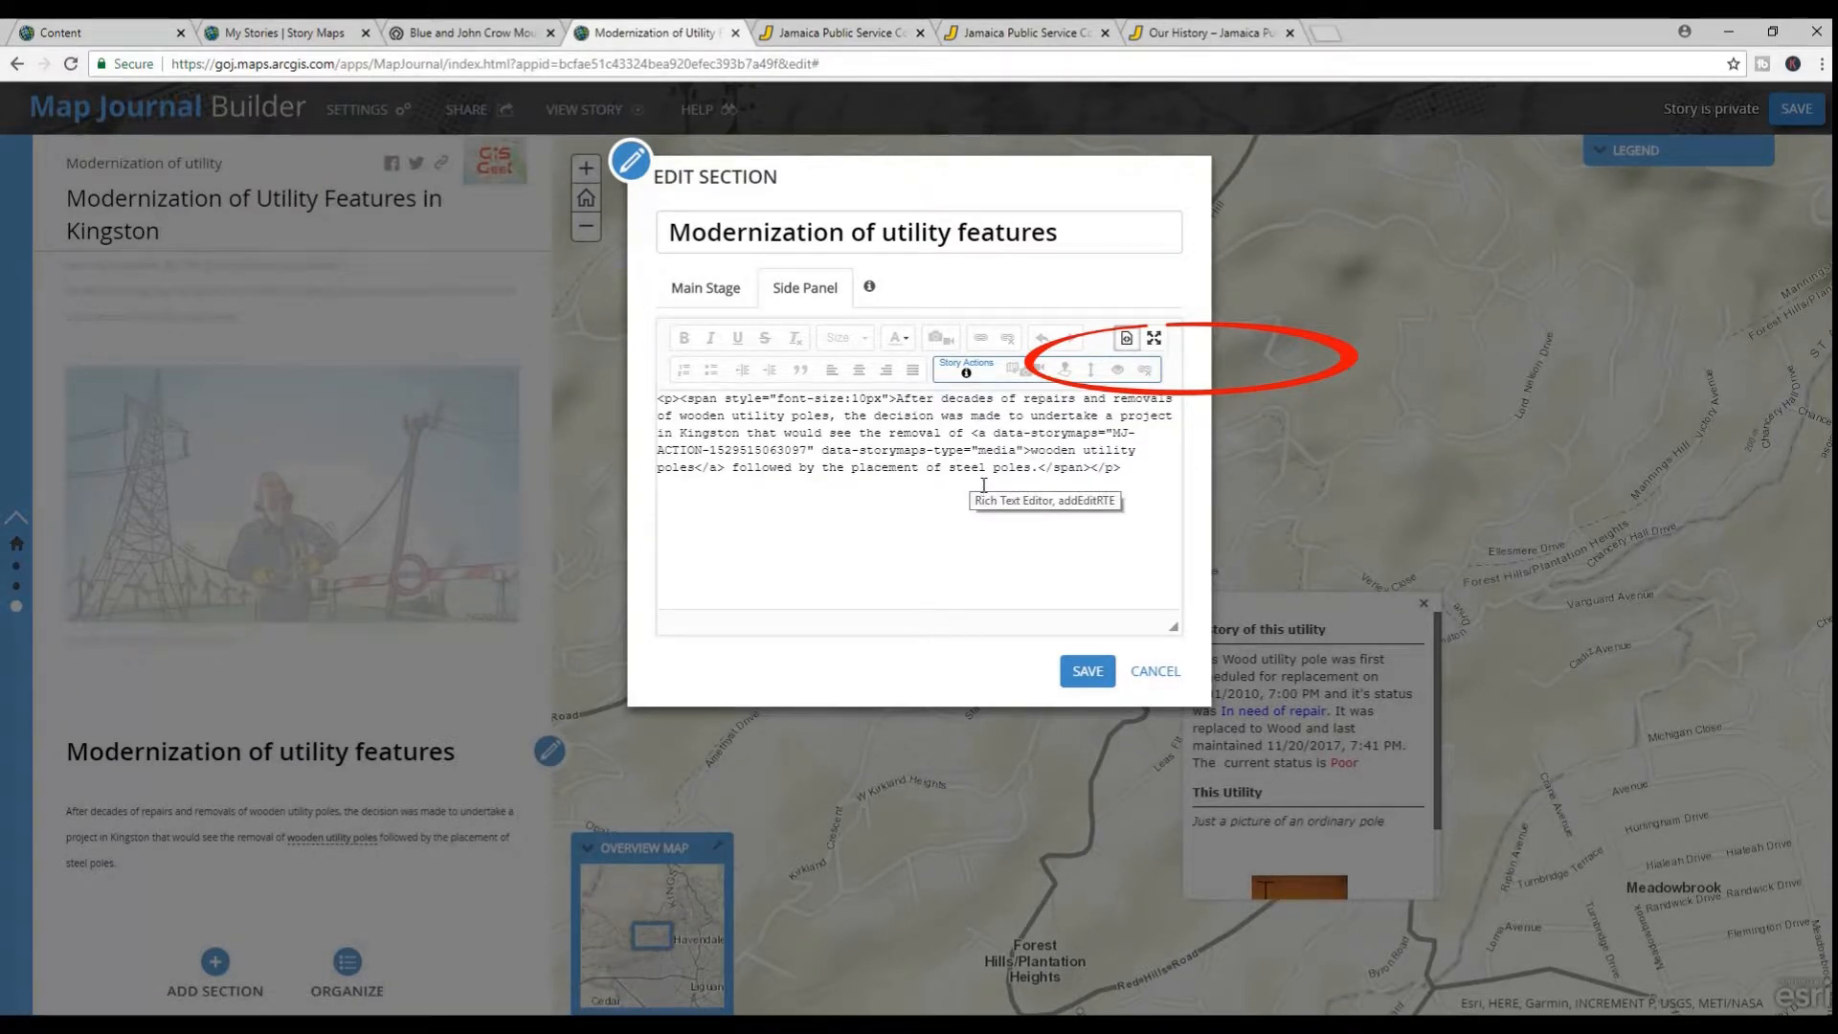
click(976, 433)
drag(976, 432, 733, 474)
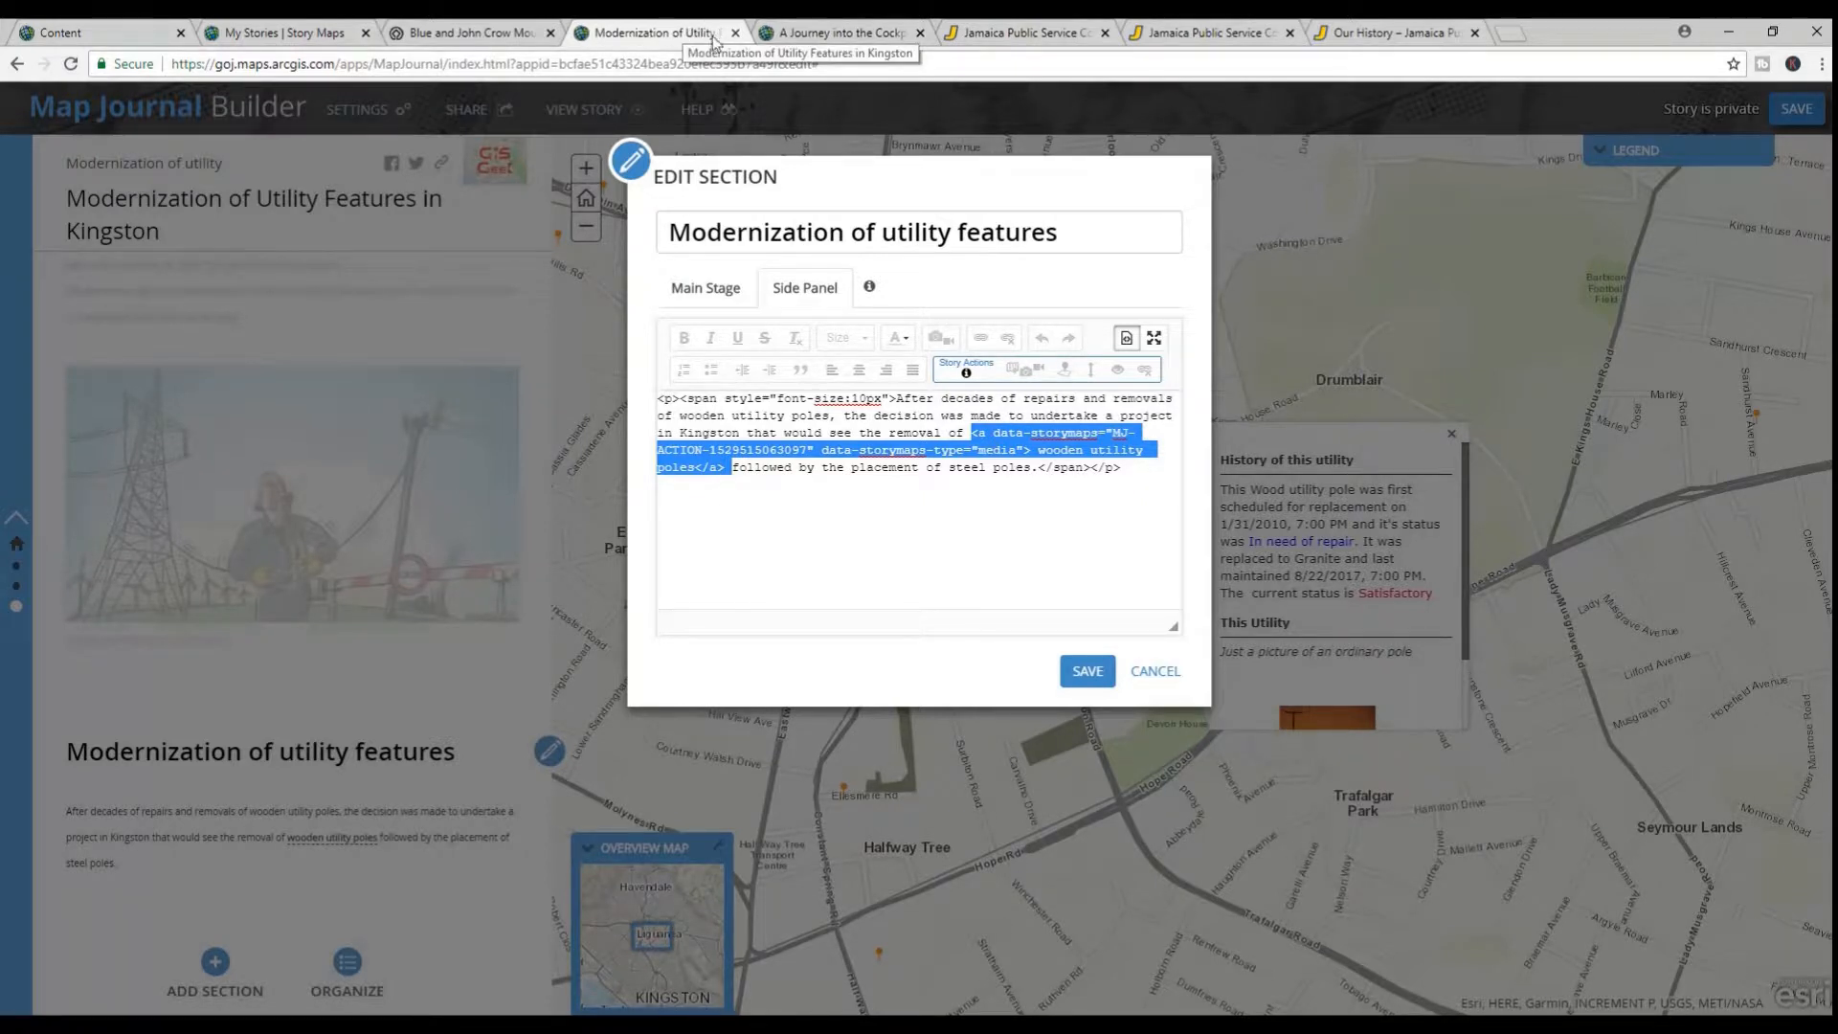
Copy class="btn-orange" from the Social Encumbrances source in the Cockpit Country story into the opening anchor tag of "wooden utility poles"
click(837, 34)
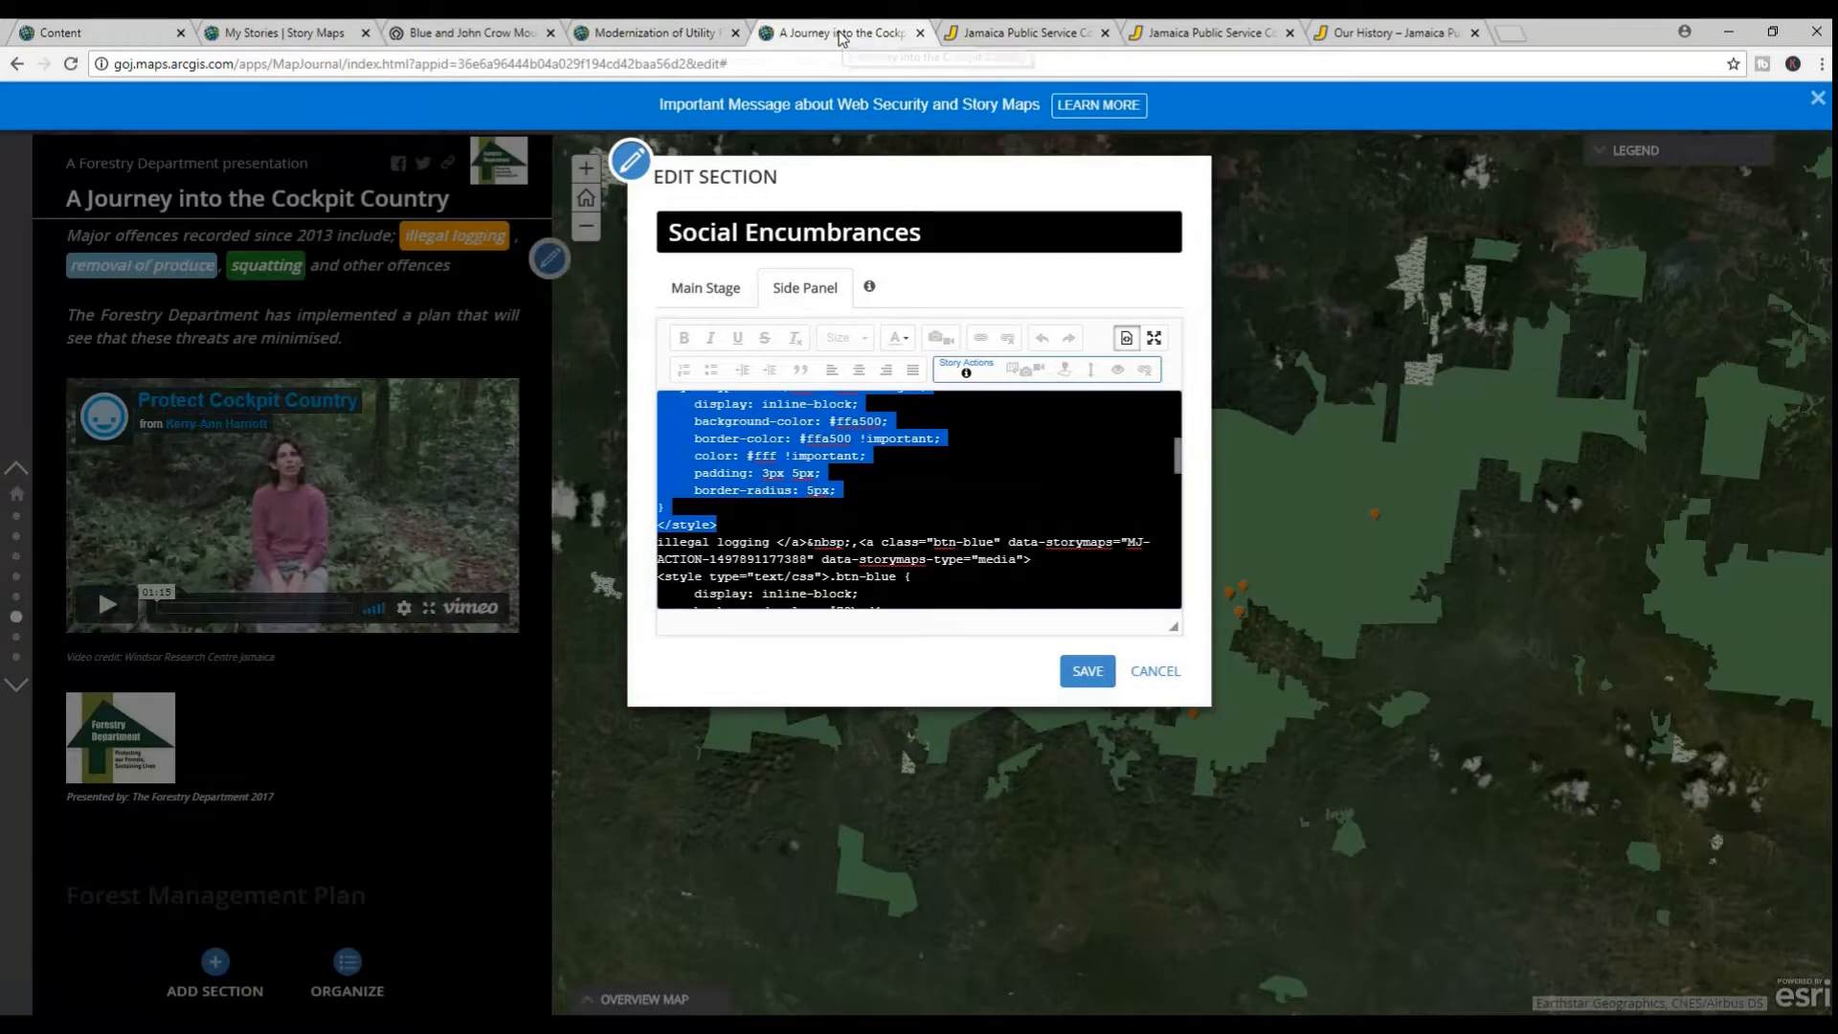
click(898, 486)
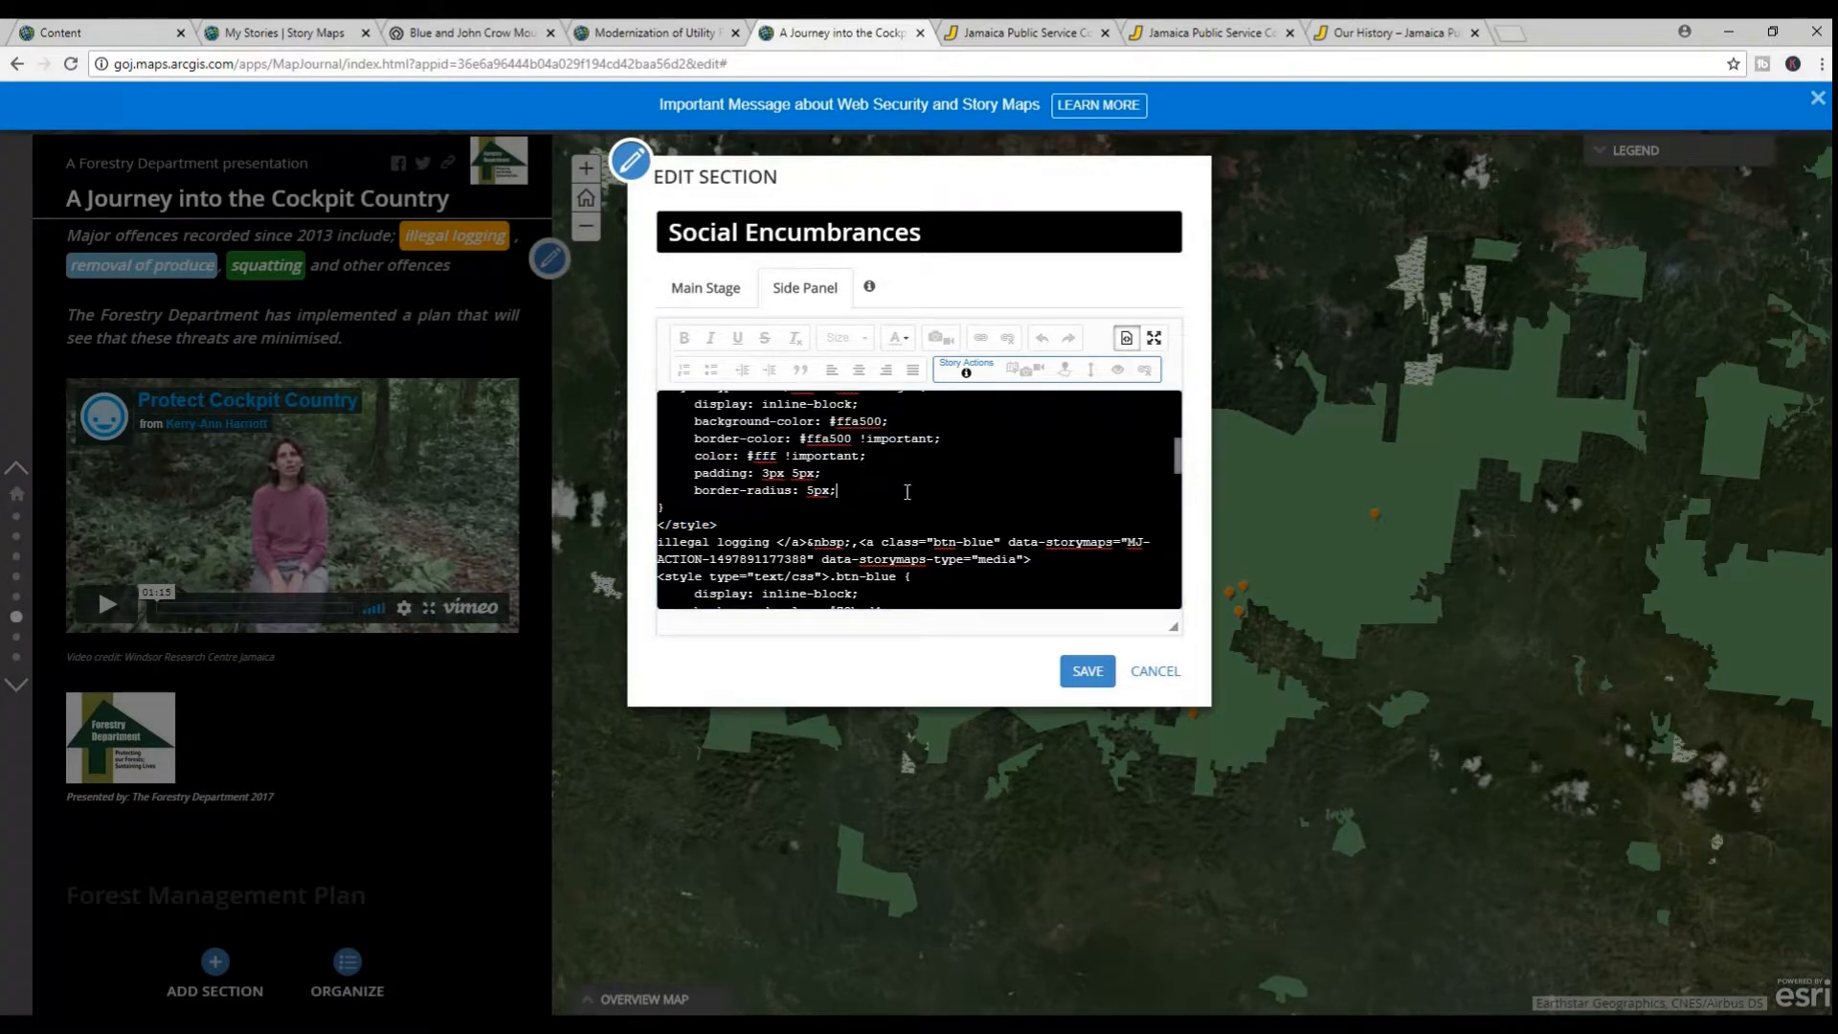
scroll(909, 487, up, 10)
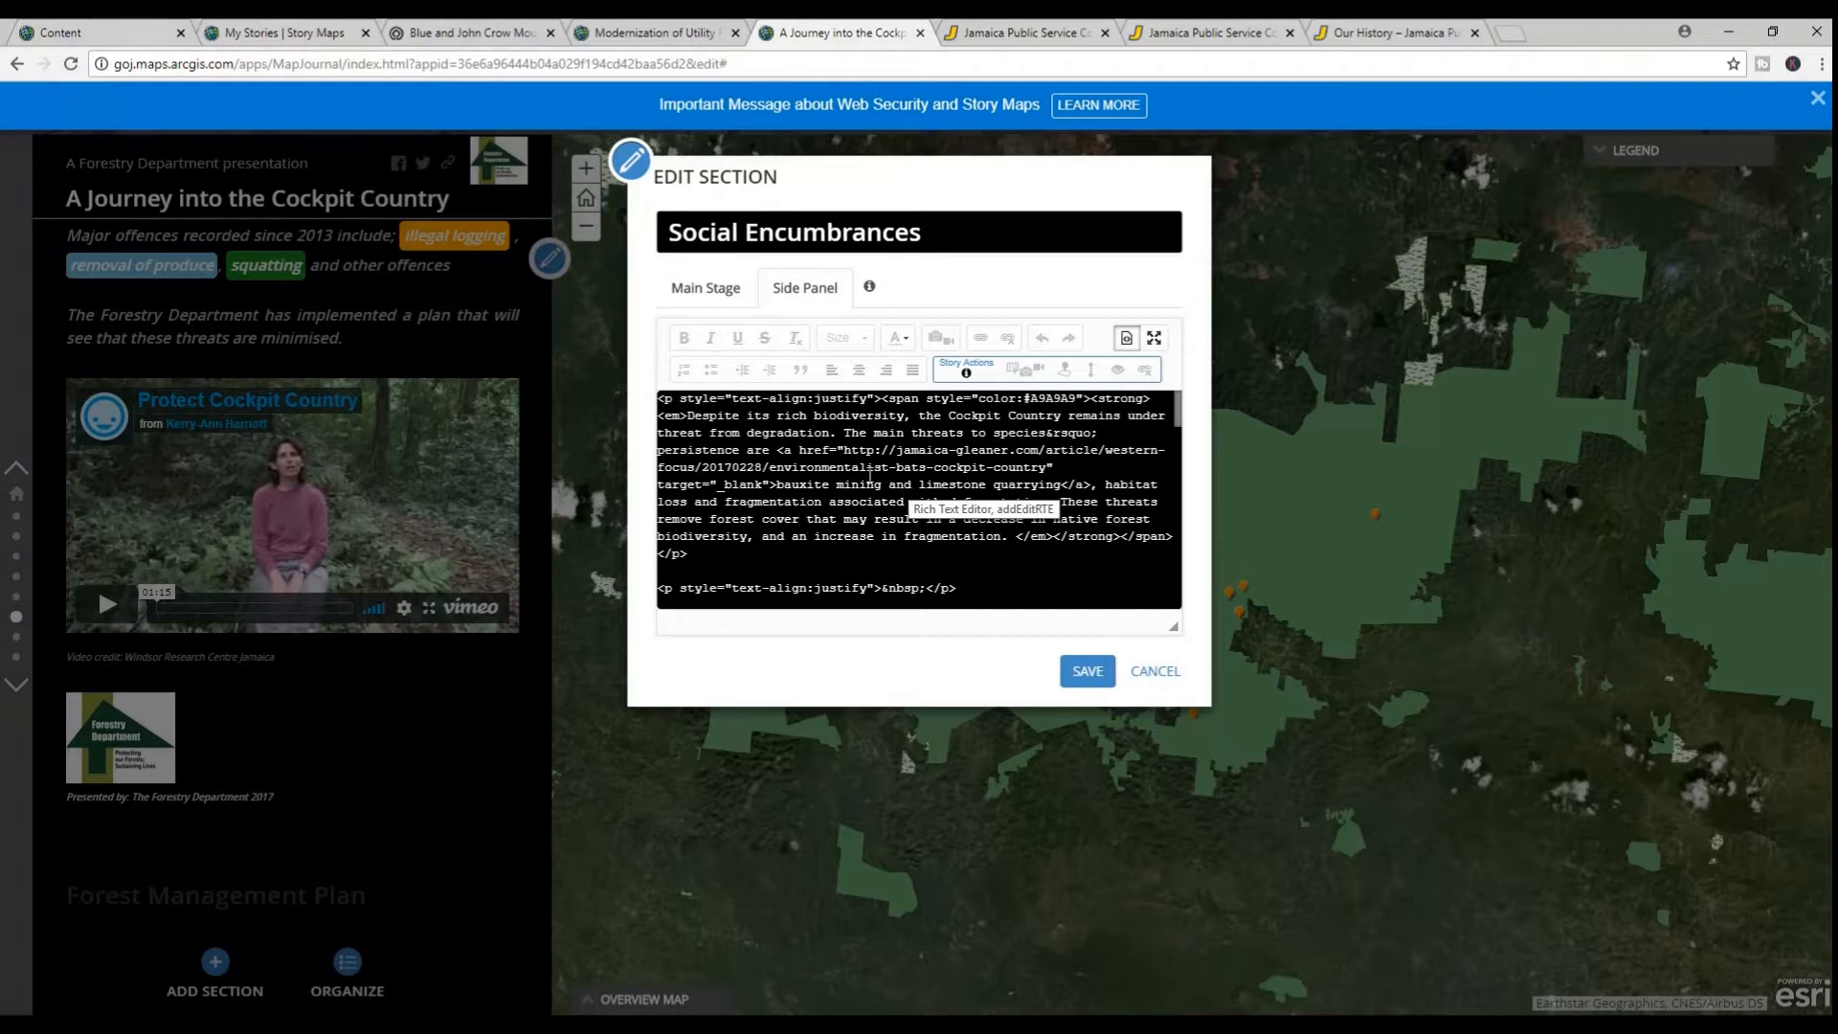
scroll(868, 521, down, 4)
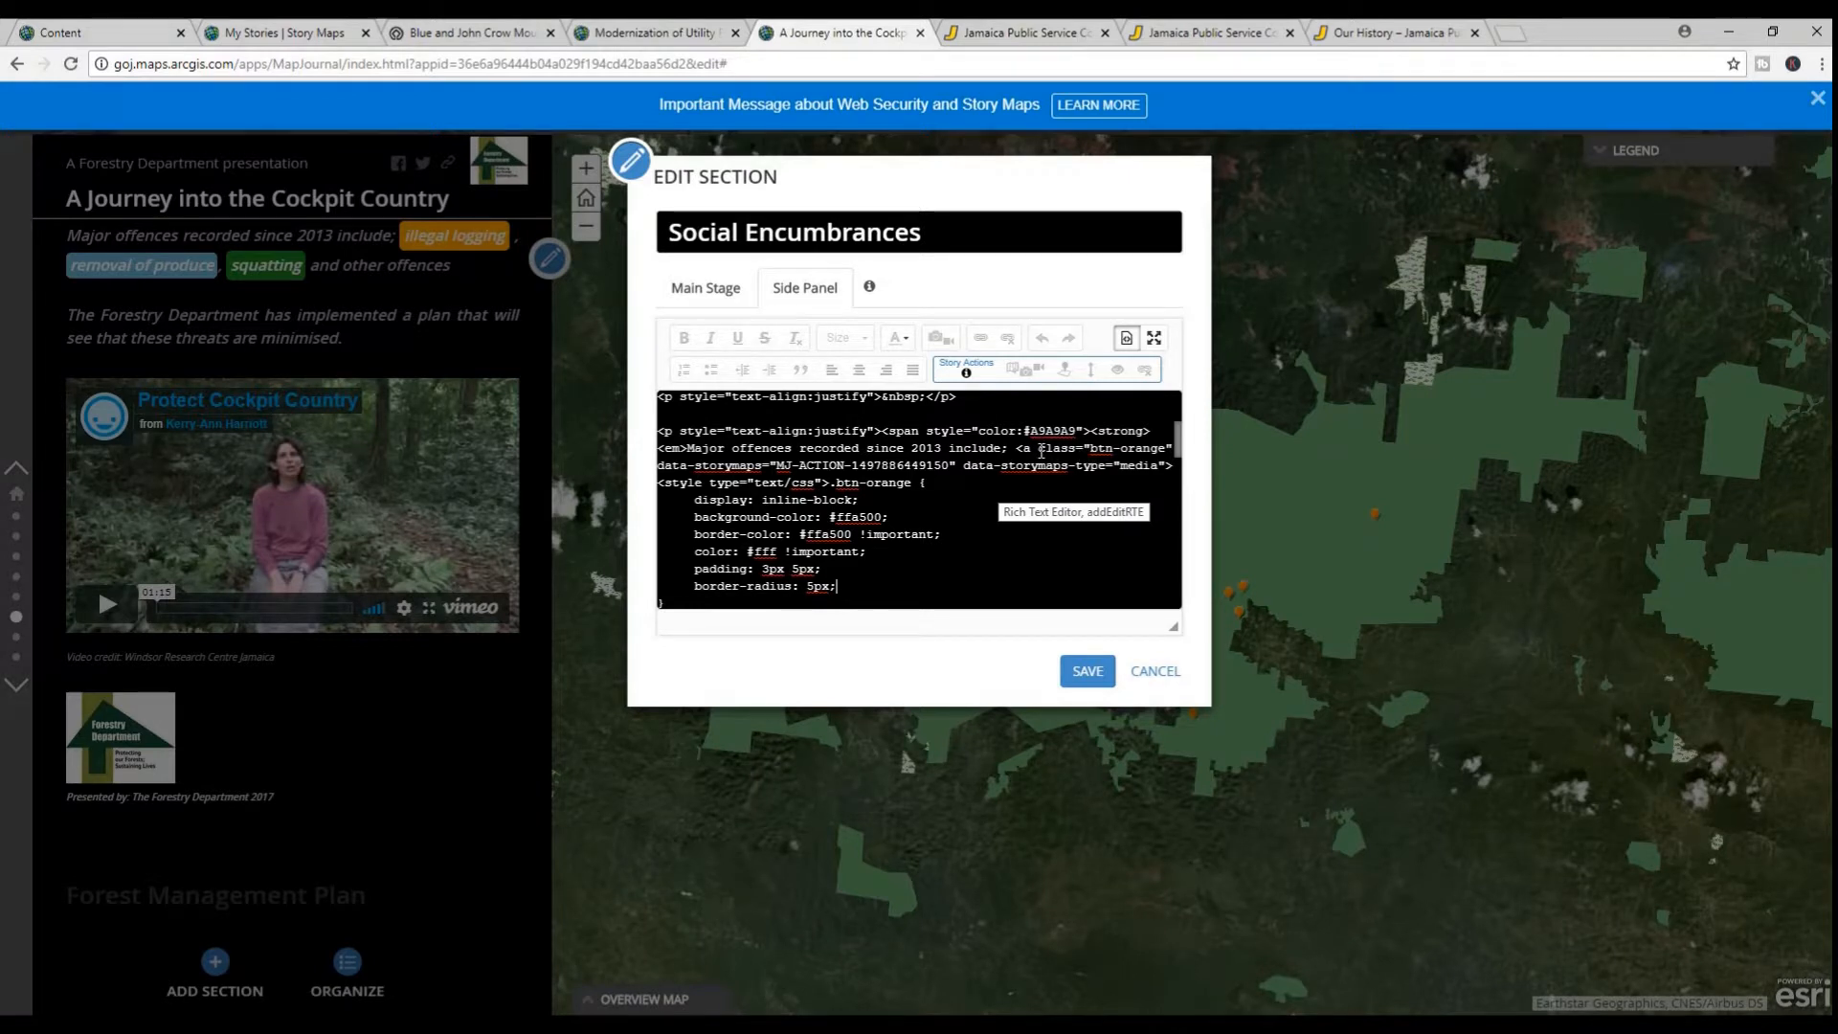
drag(1039, 447, 1169, 447)
key(ctrl+c)
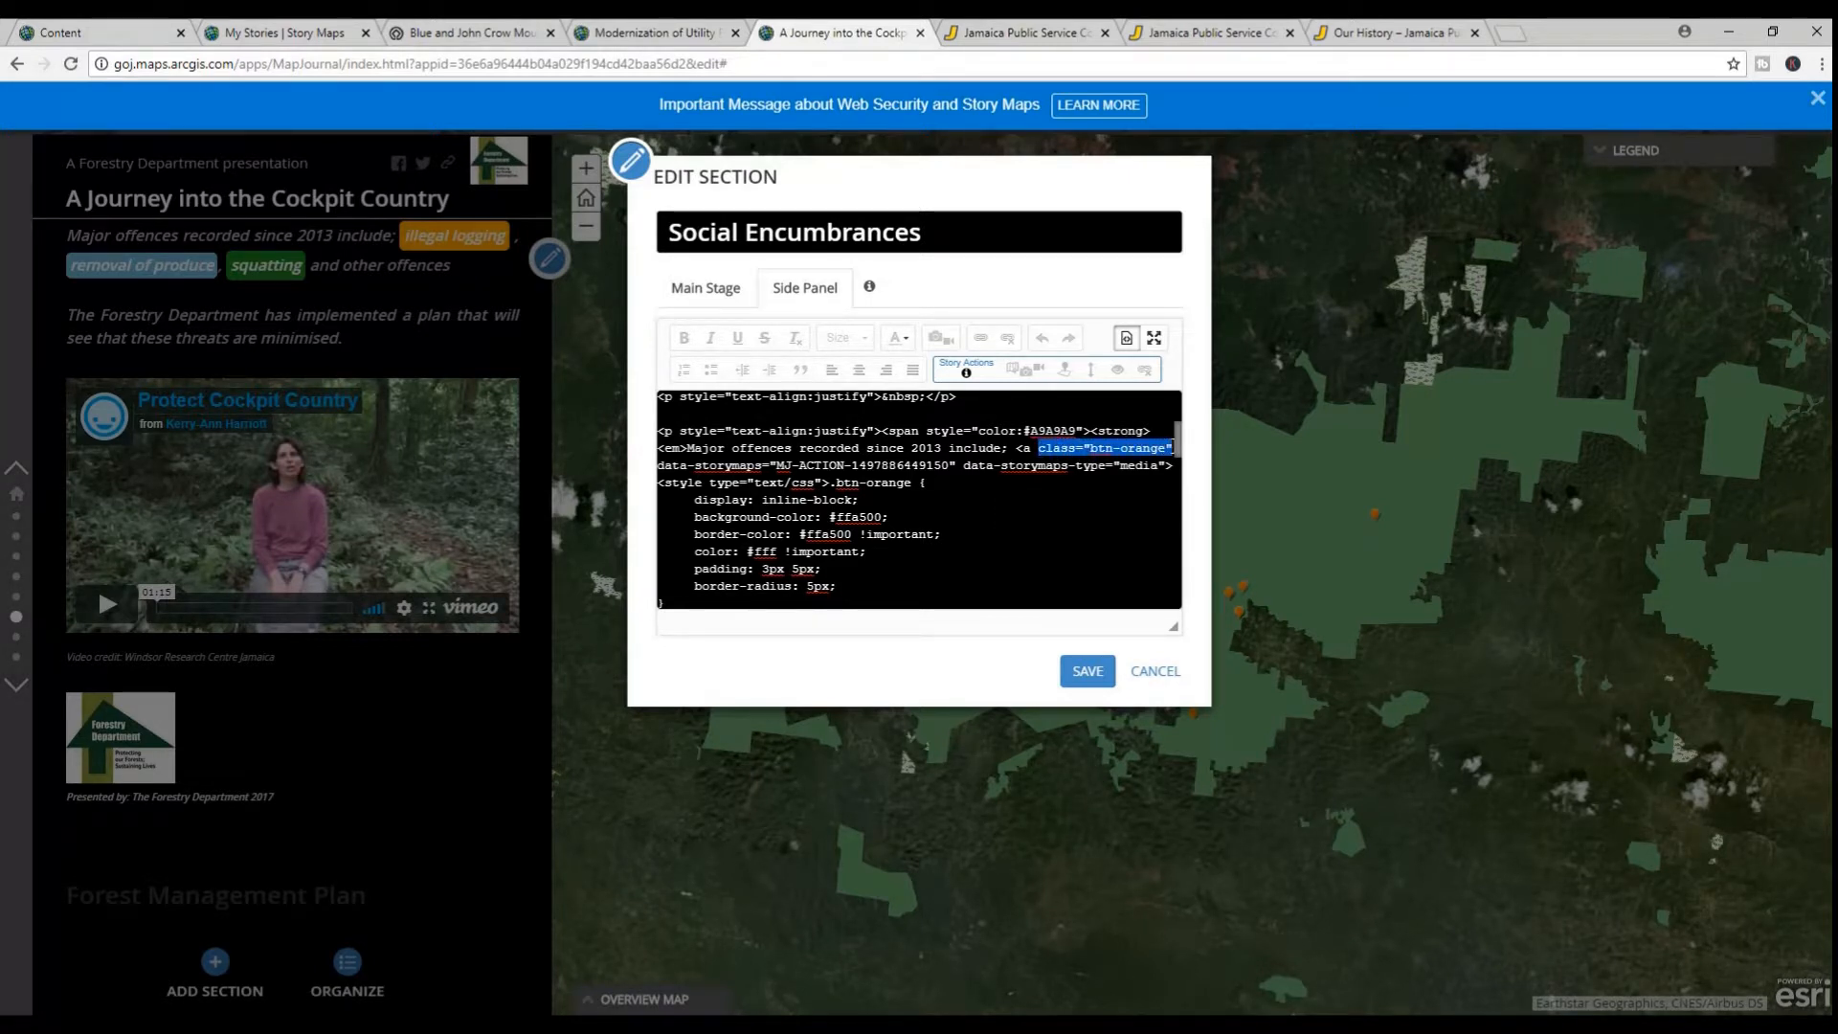
click(640, 33)
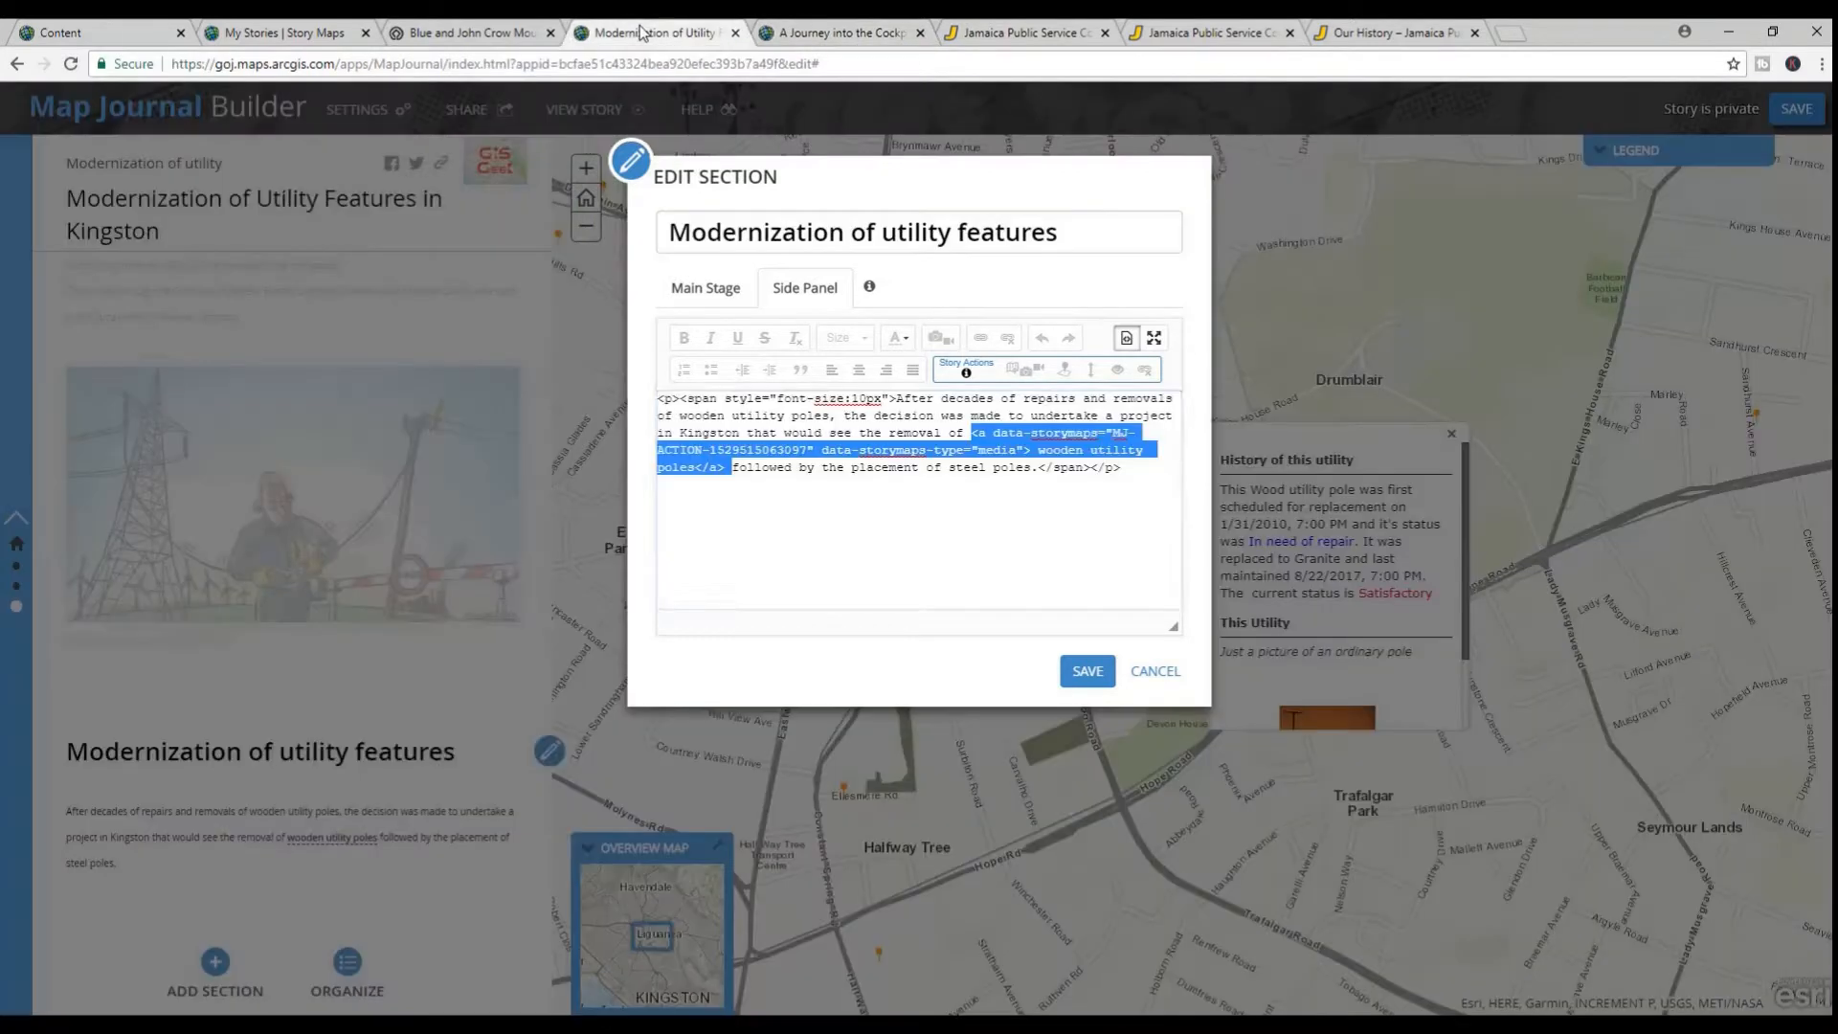
click(995, 432)
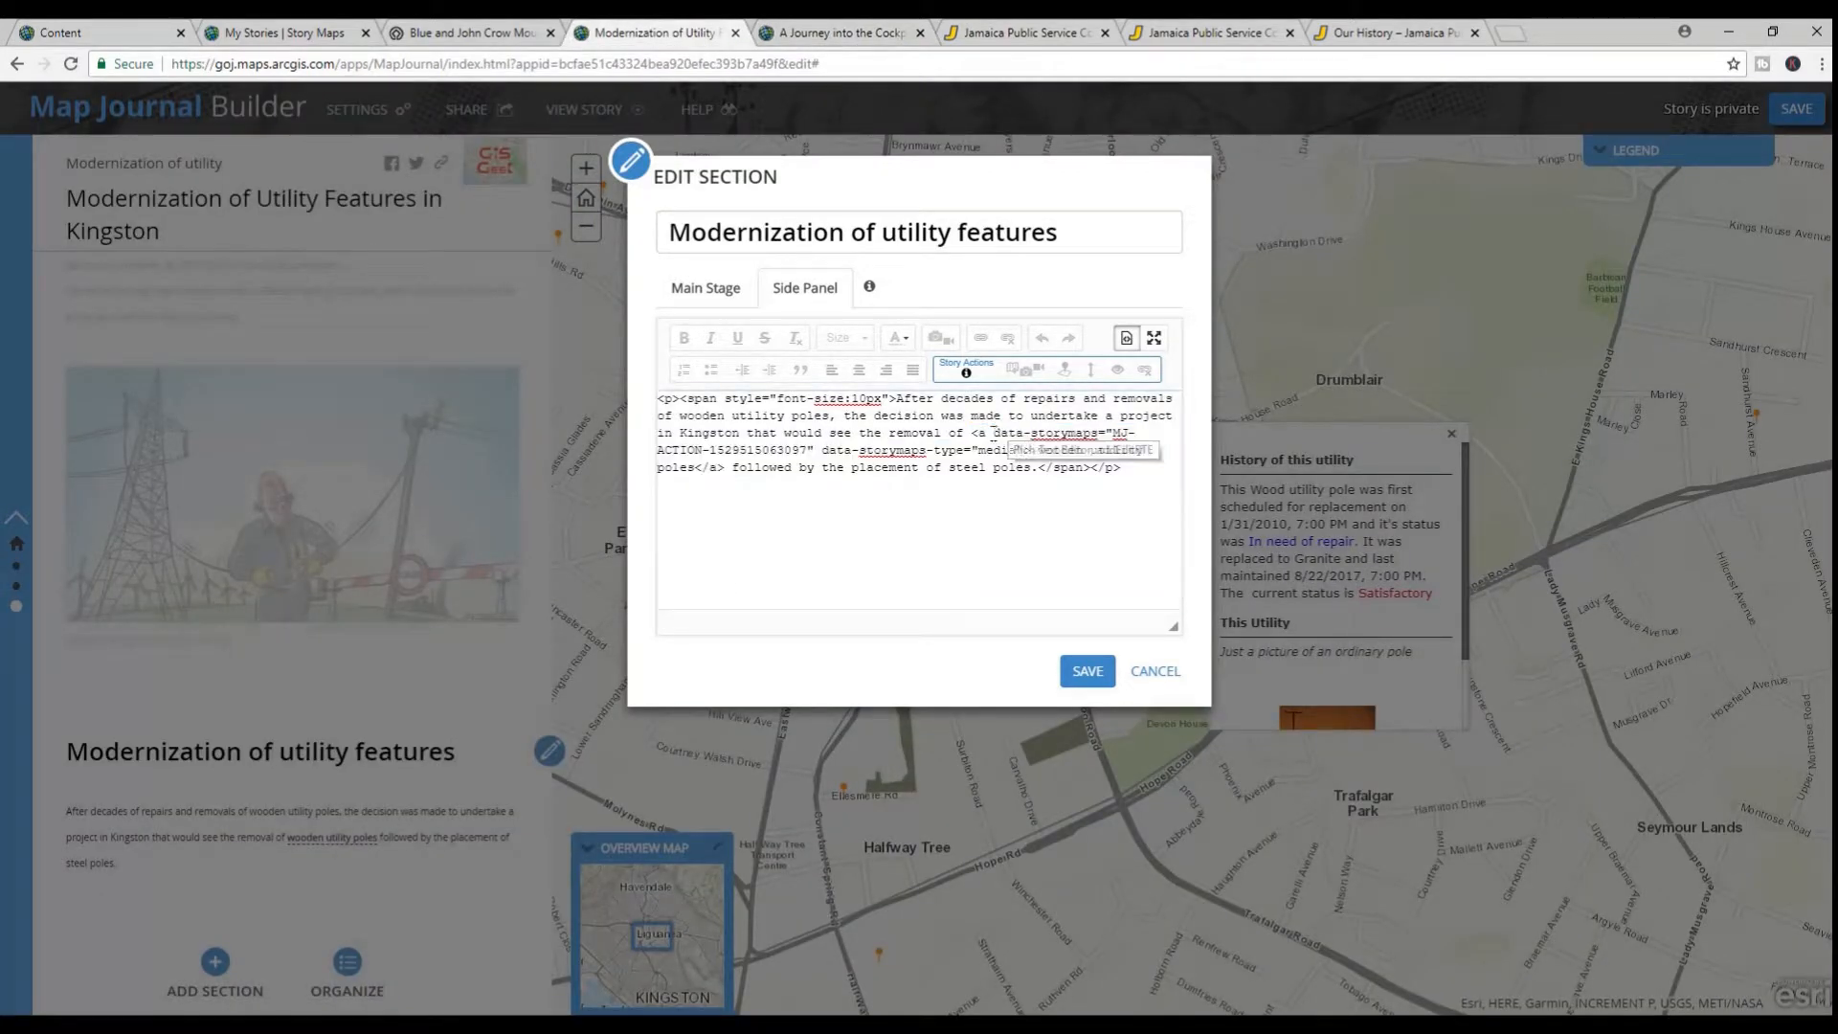
key(ctrl+v)
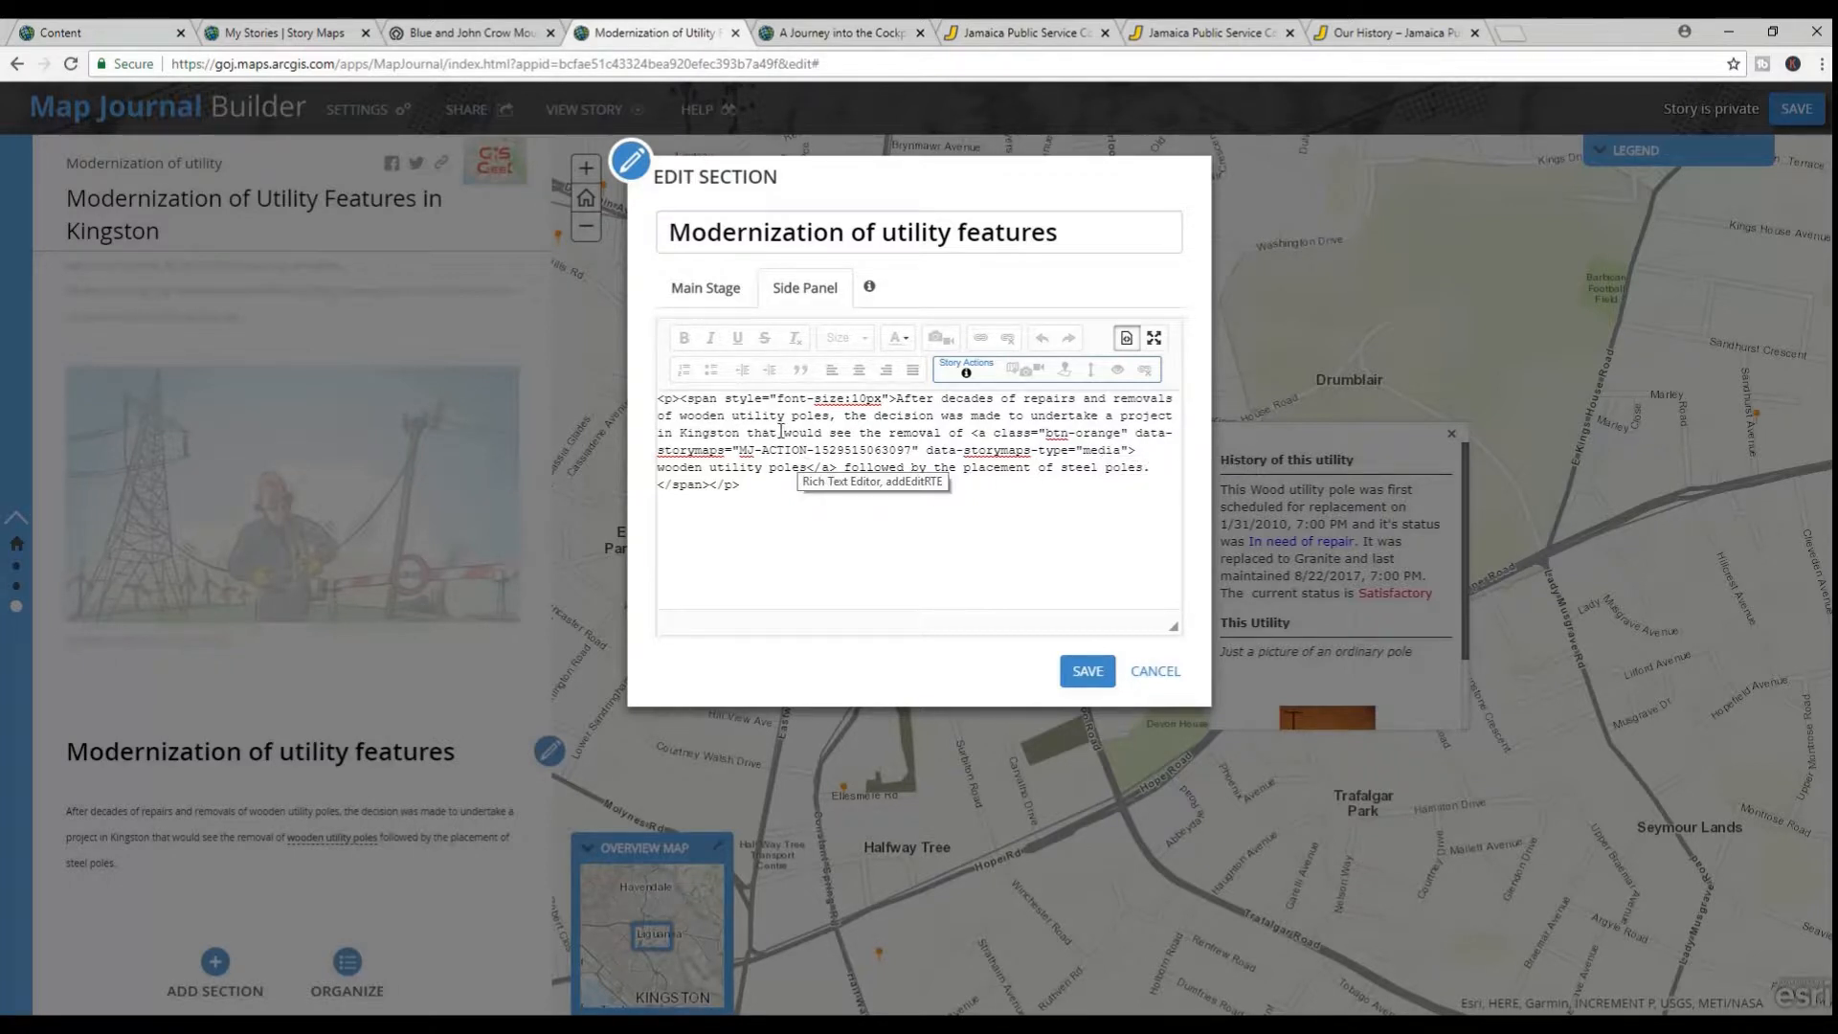
Select and copy the complete .btn-orange style block from the Social Encumbrances source in the Cockpit Country story
click(1135, 452)
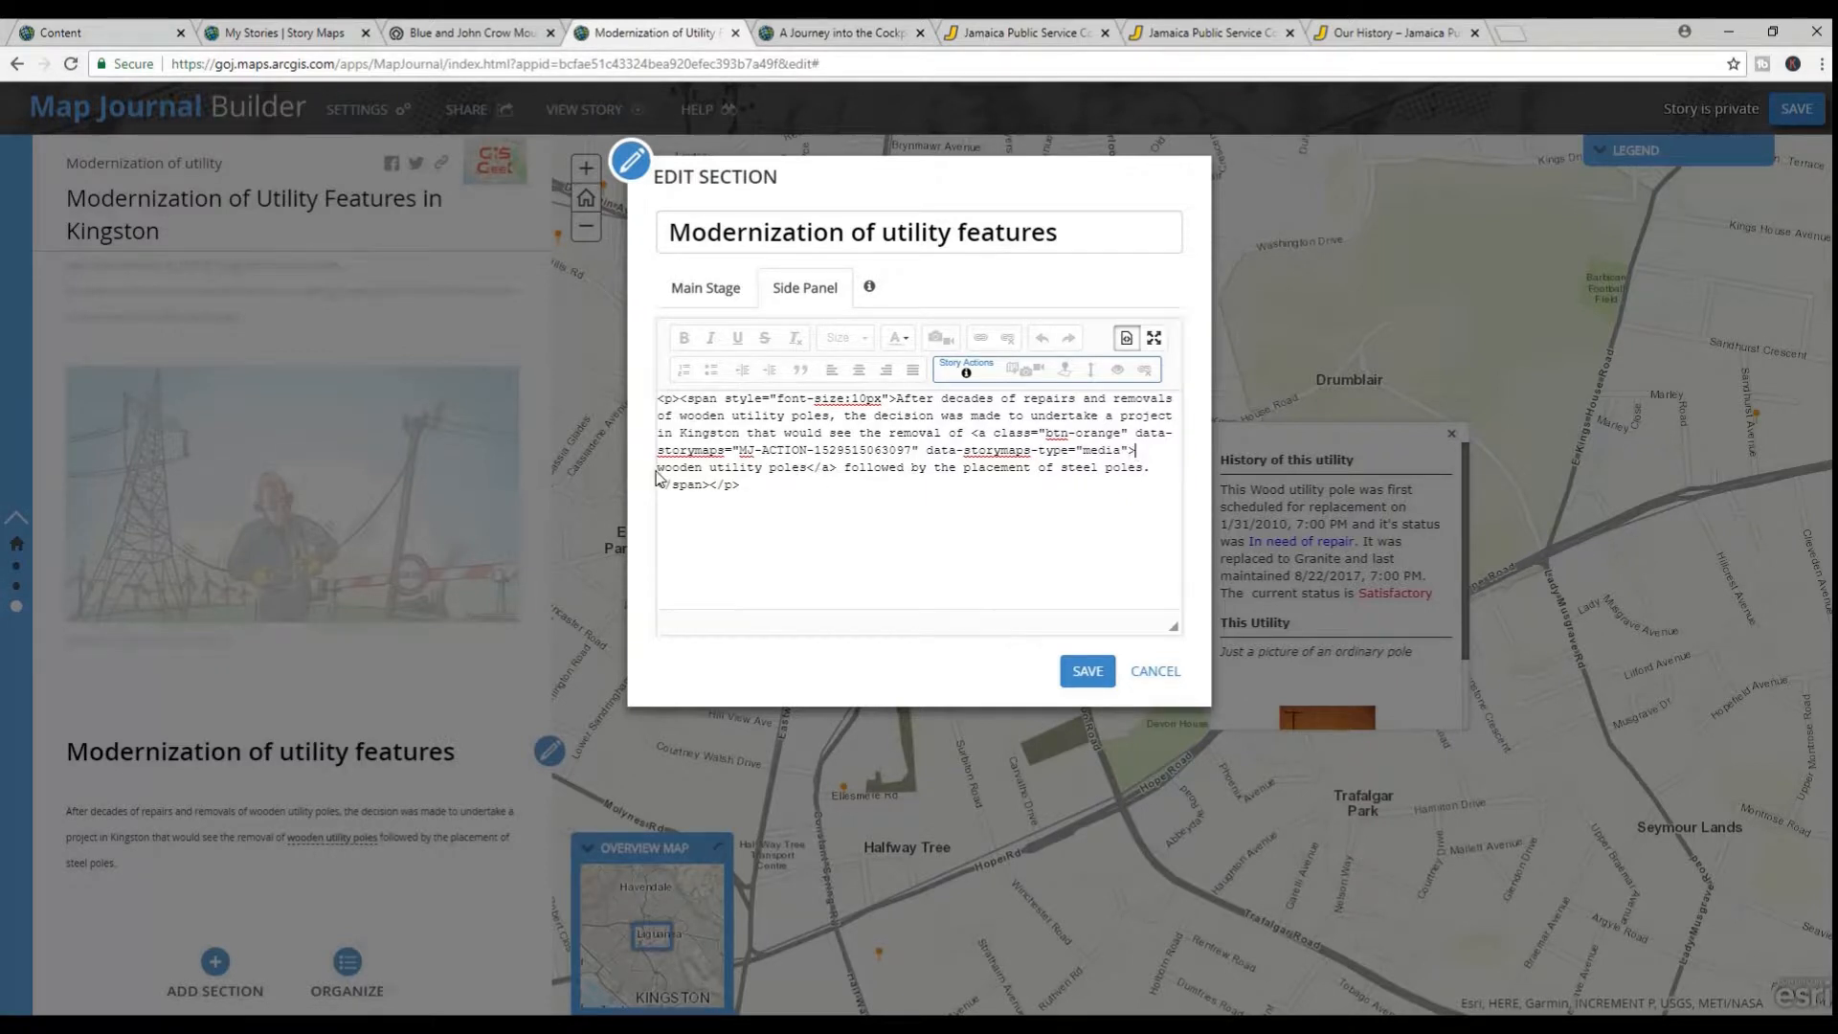
click(802, 34)
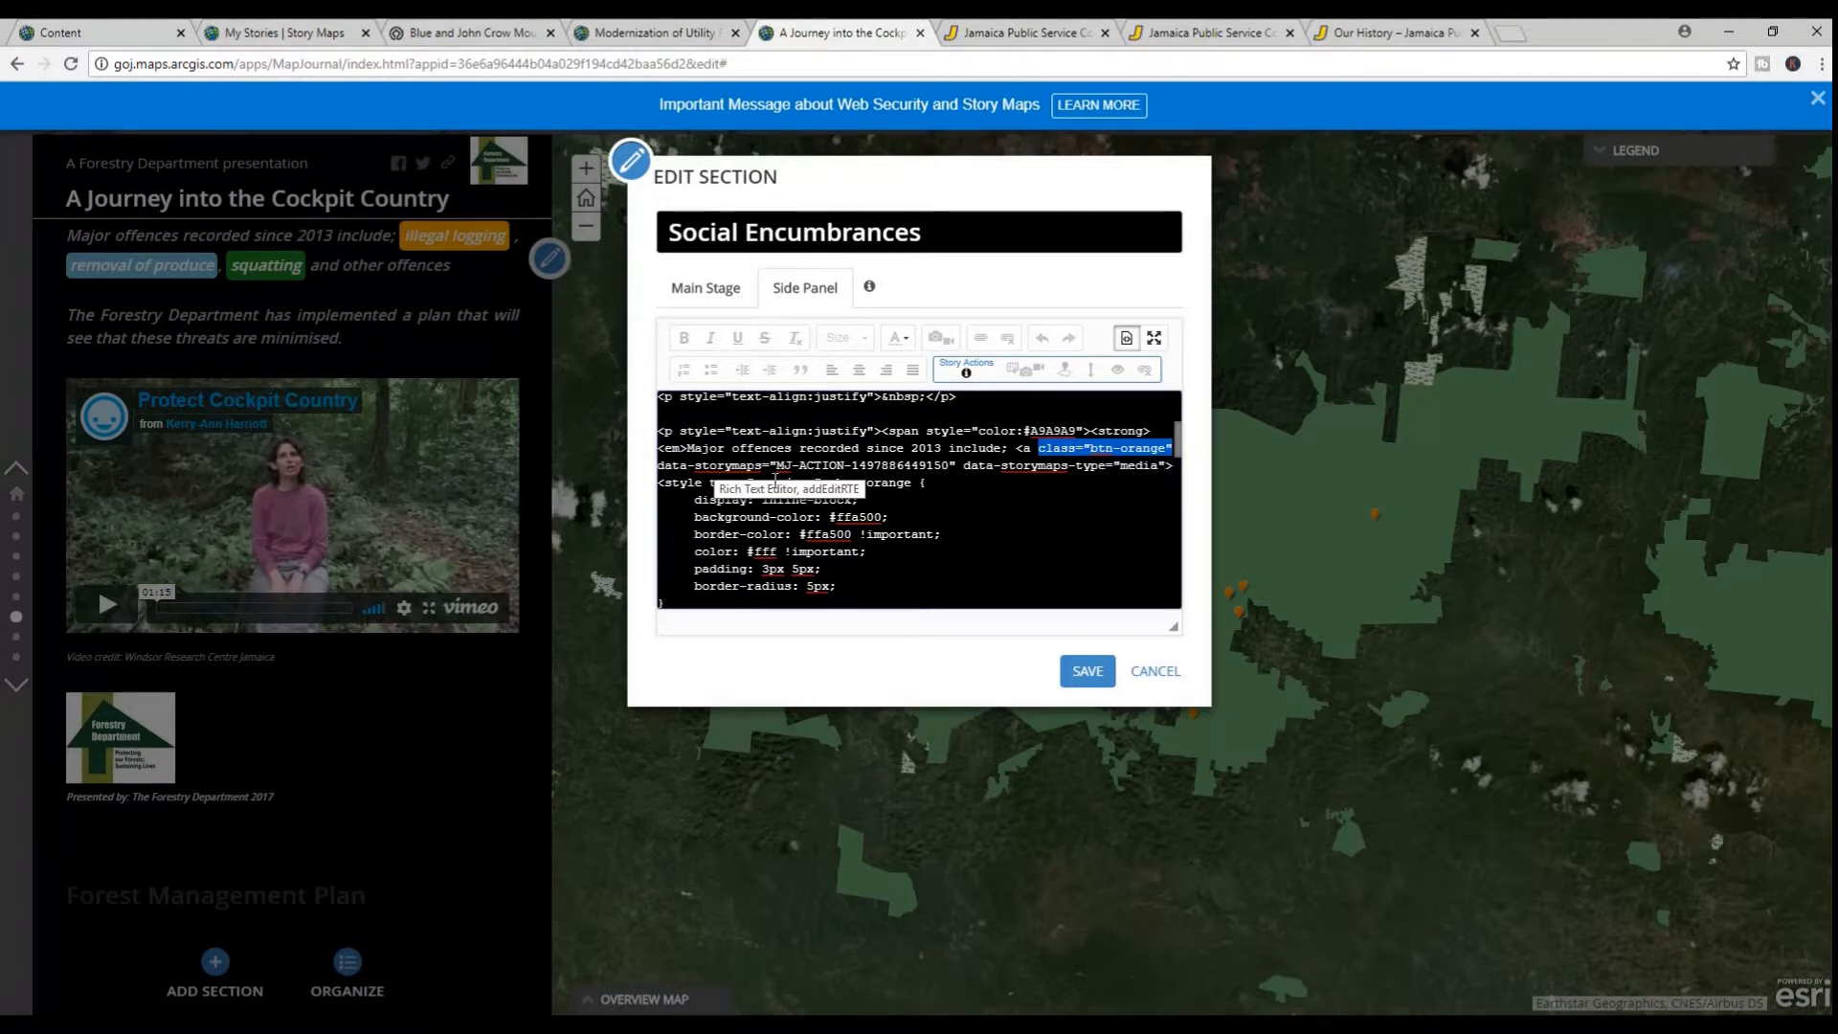
drag(659, 482, 721, 429)
key(ctrl+c)
scroll(672, 489, down, 1)
scroll(675, 483, down, 3)
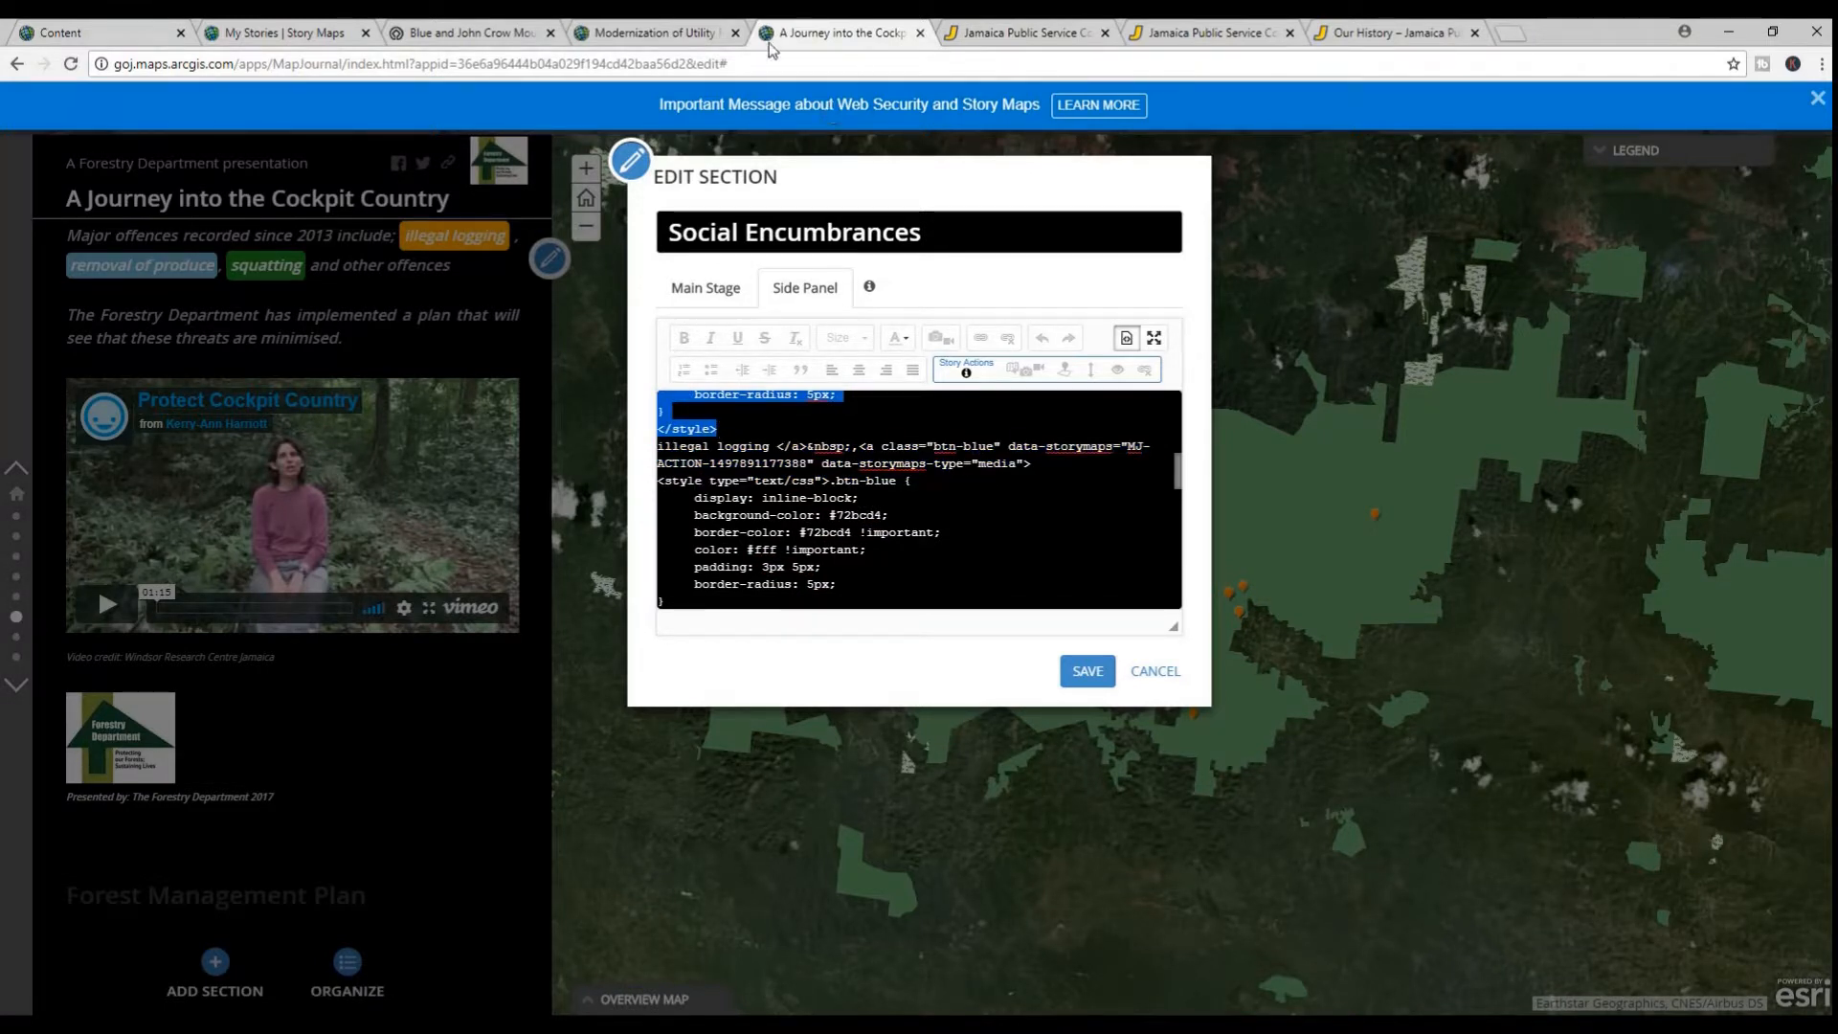
Insert the copied .btn-orange style block before the anchor text "wooden utility poles" in the Kingston story's source, and save the section and the story
click(667, 32)
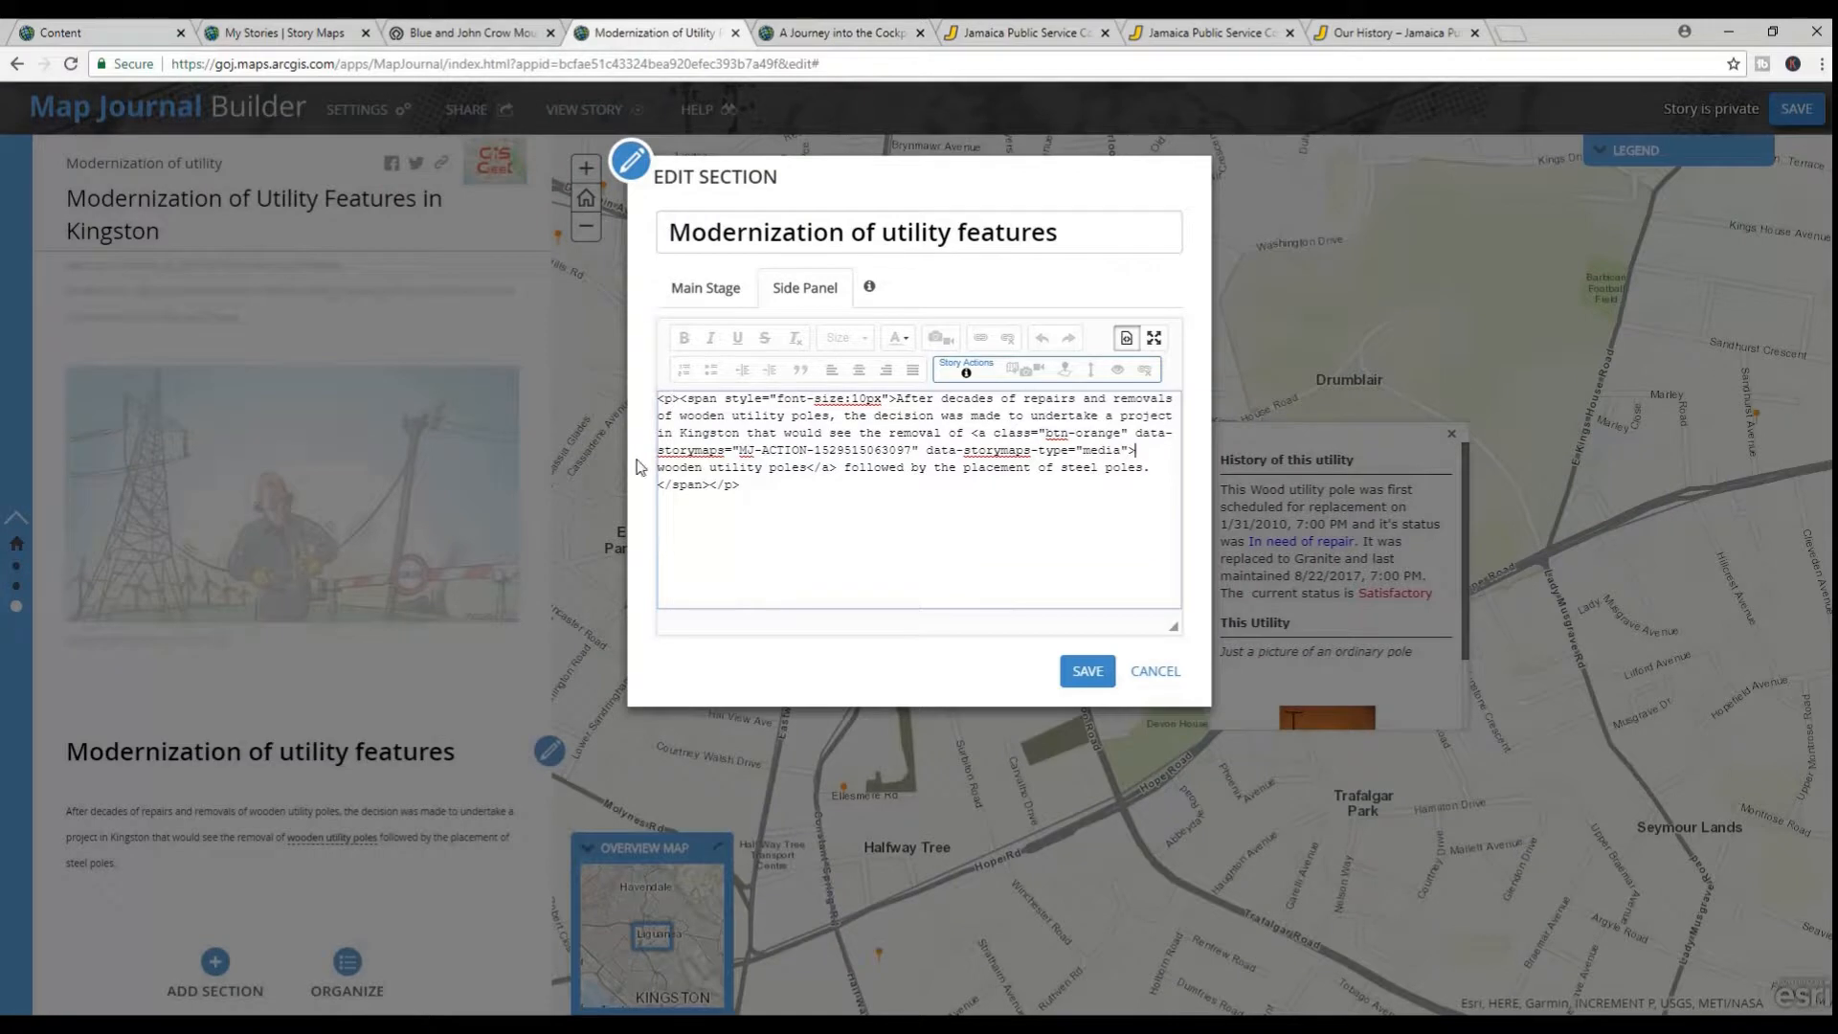
click(1138, 451)
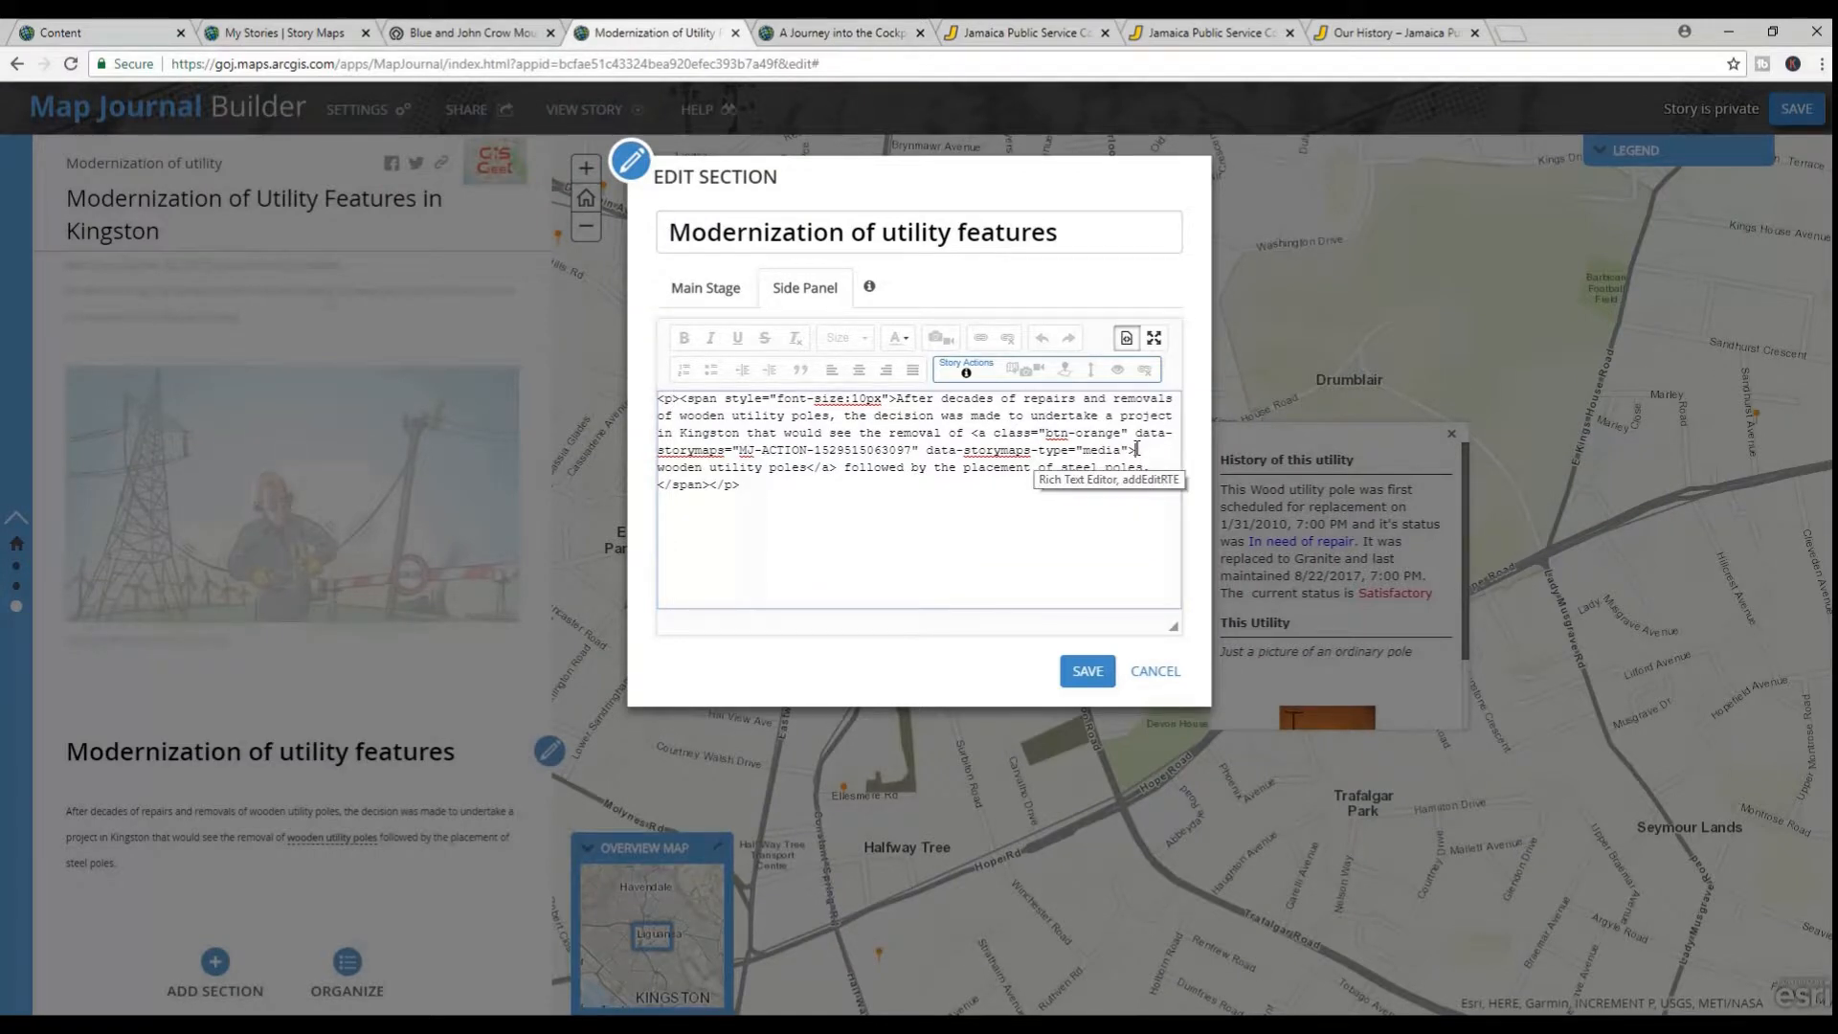
key(ctrl+v)
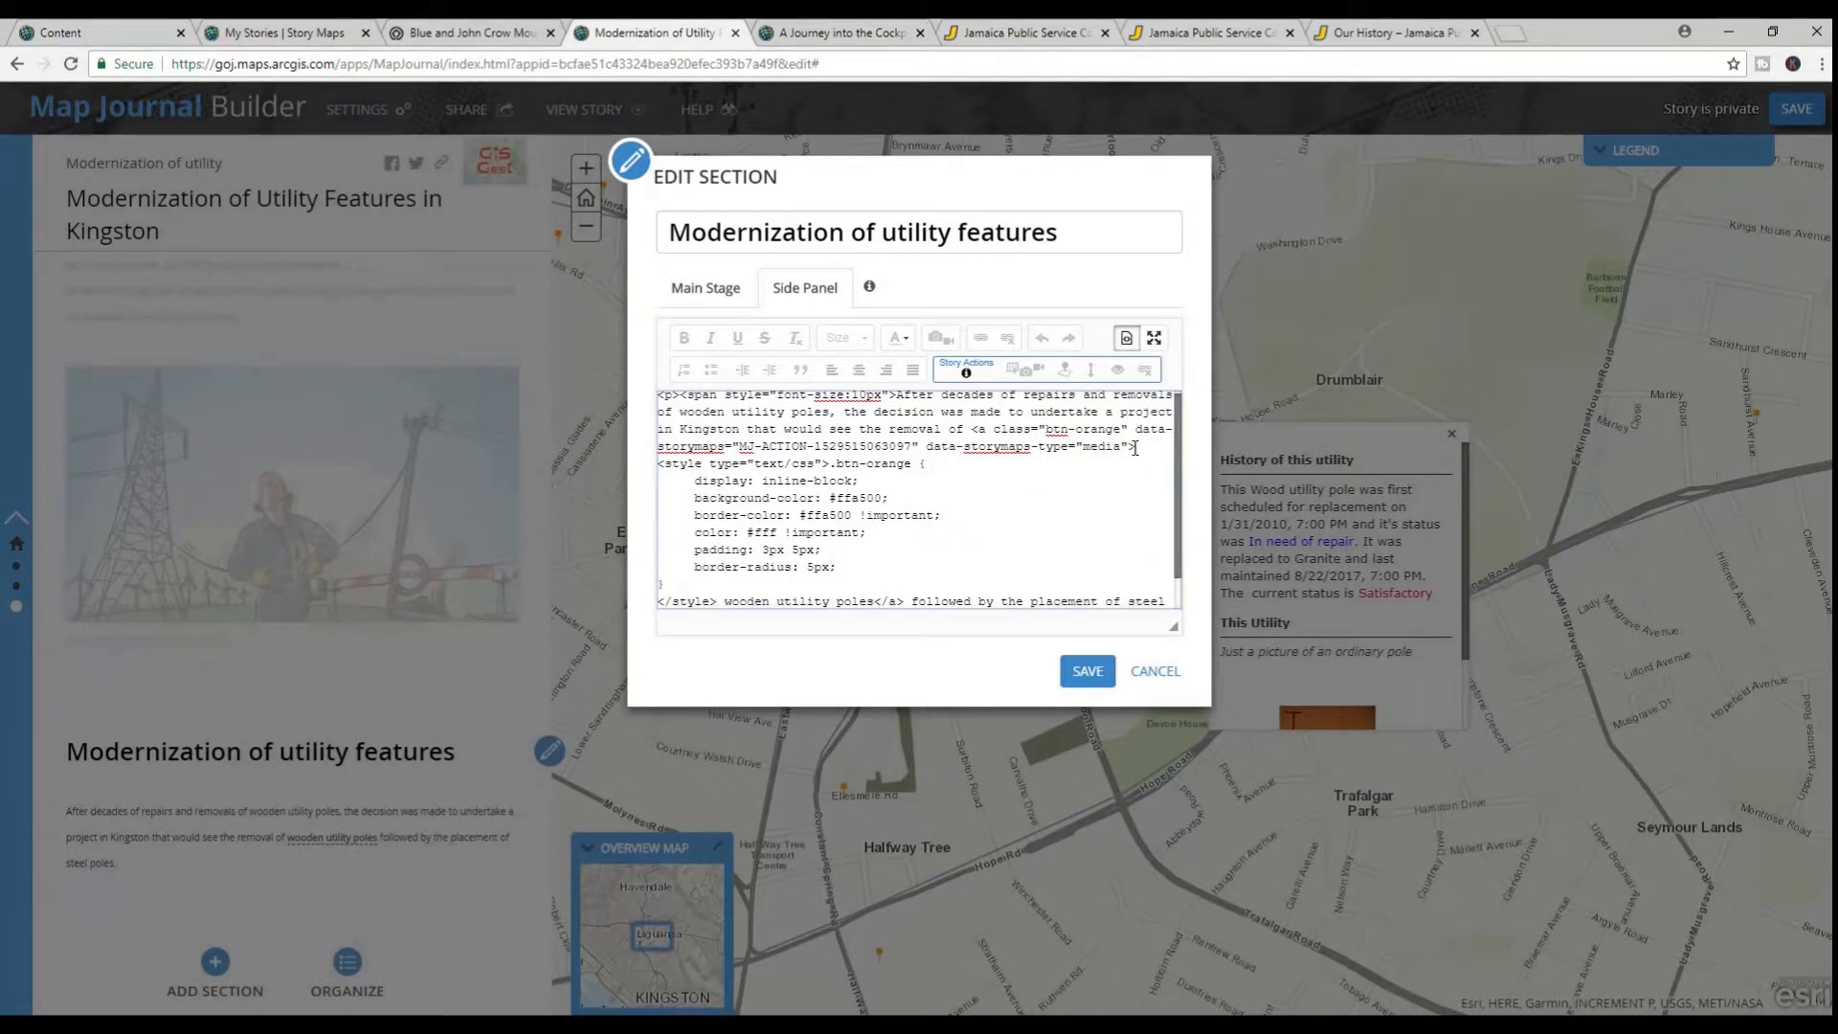
key(Return)
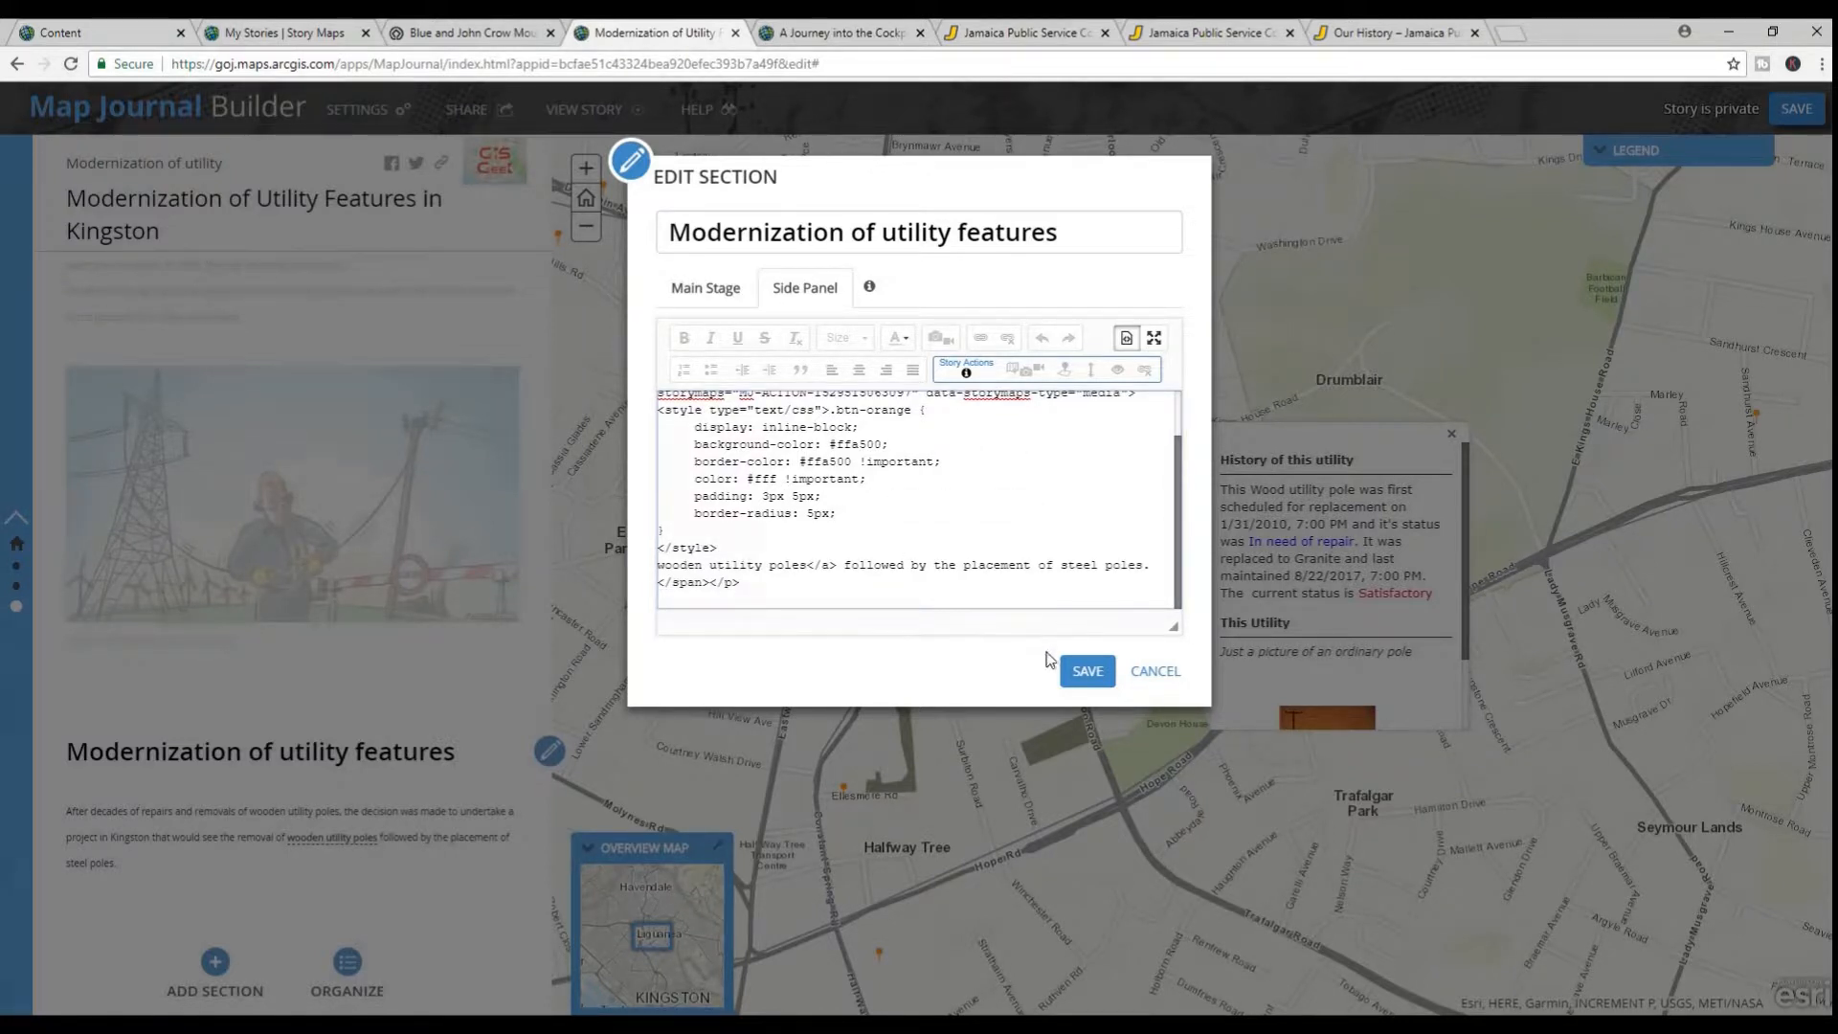
click(1086, 670)
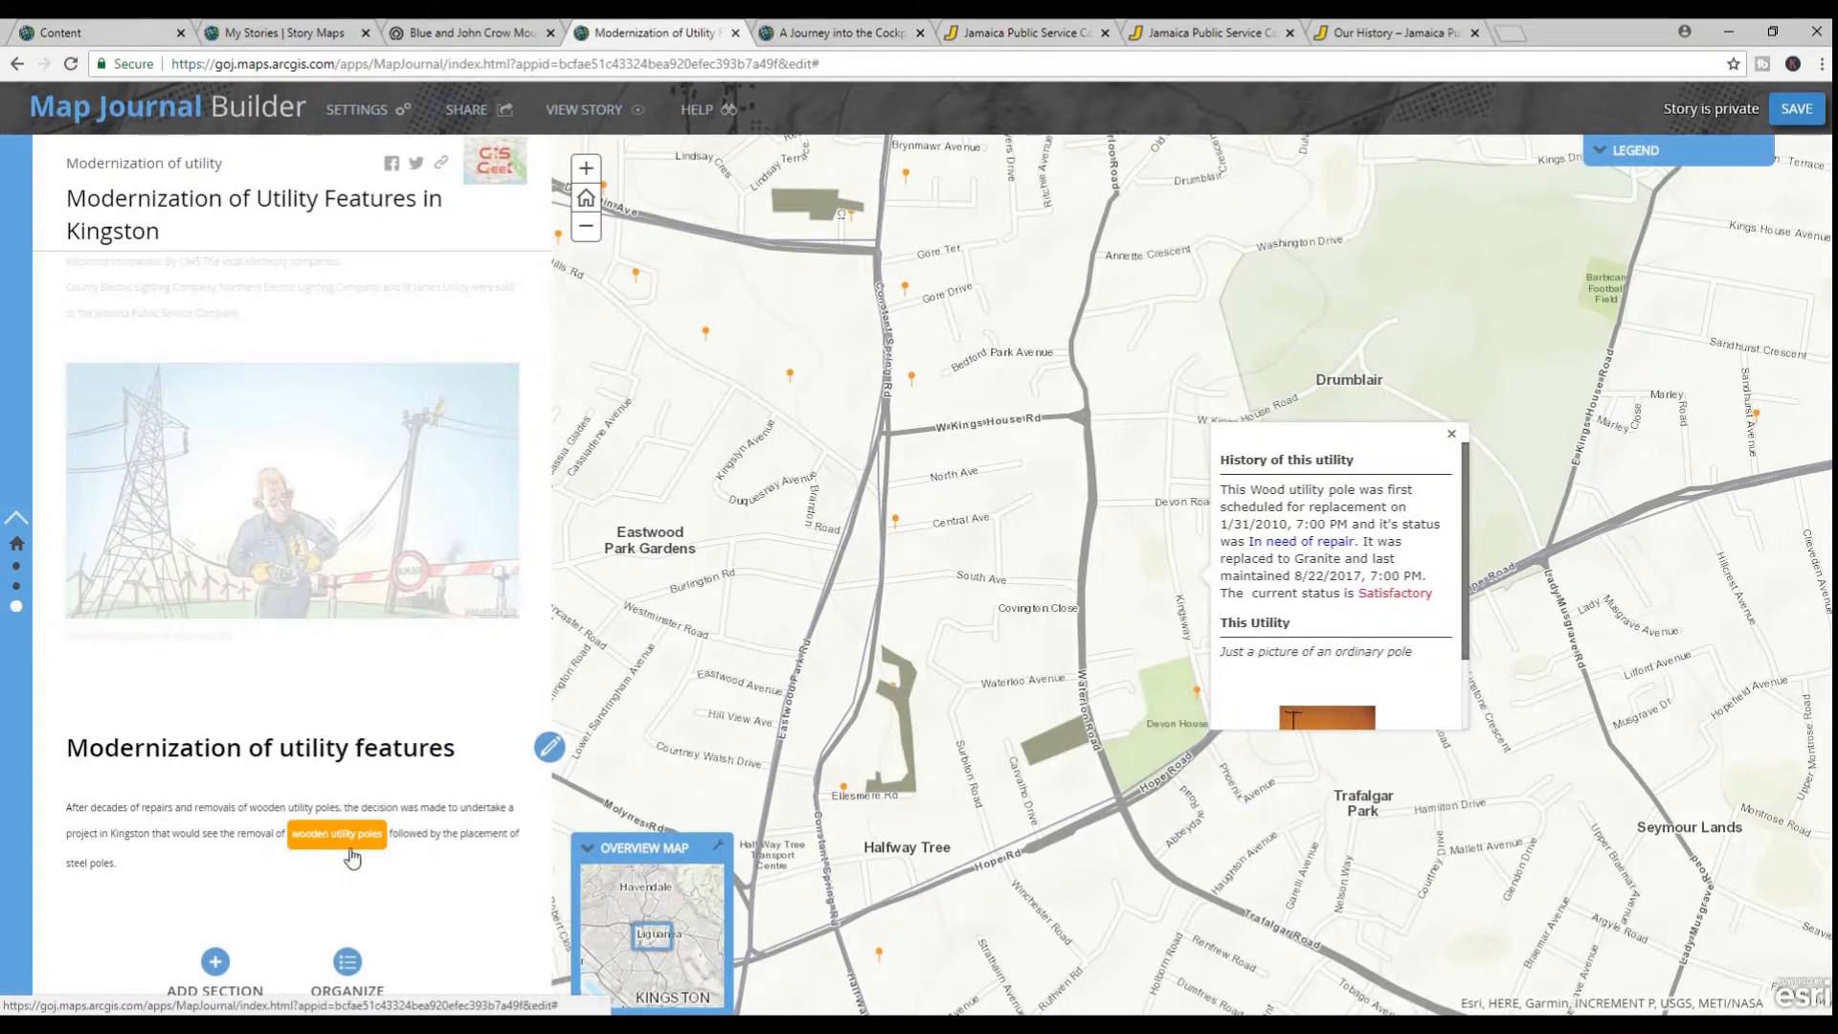
click(1792, 112)
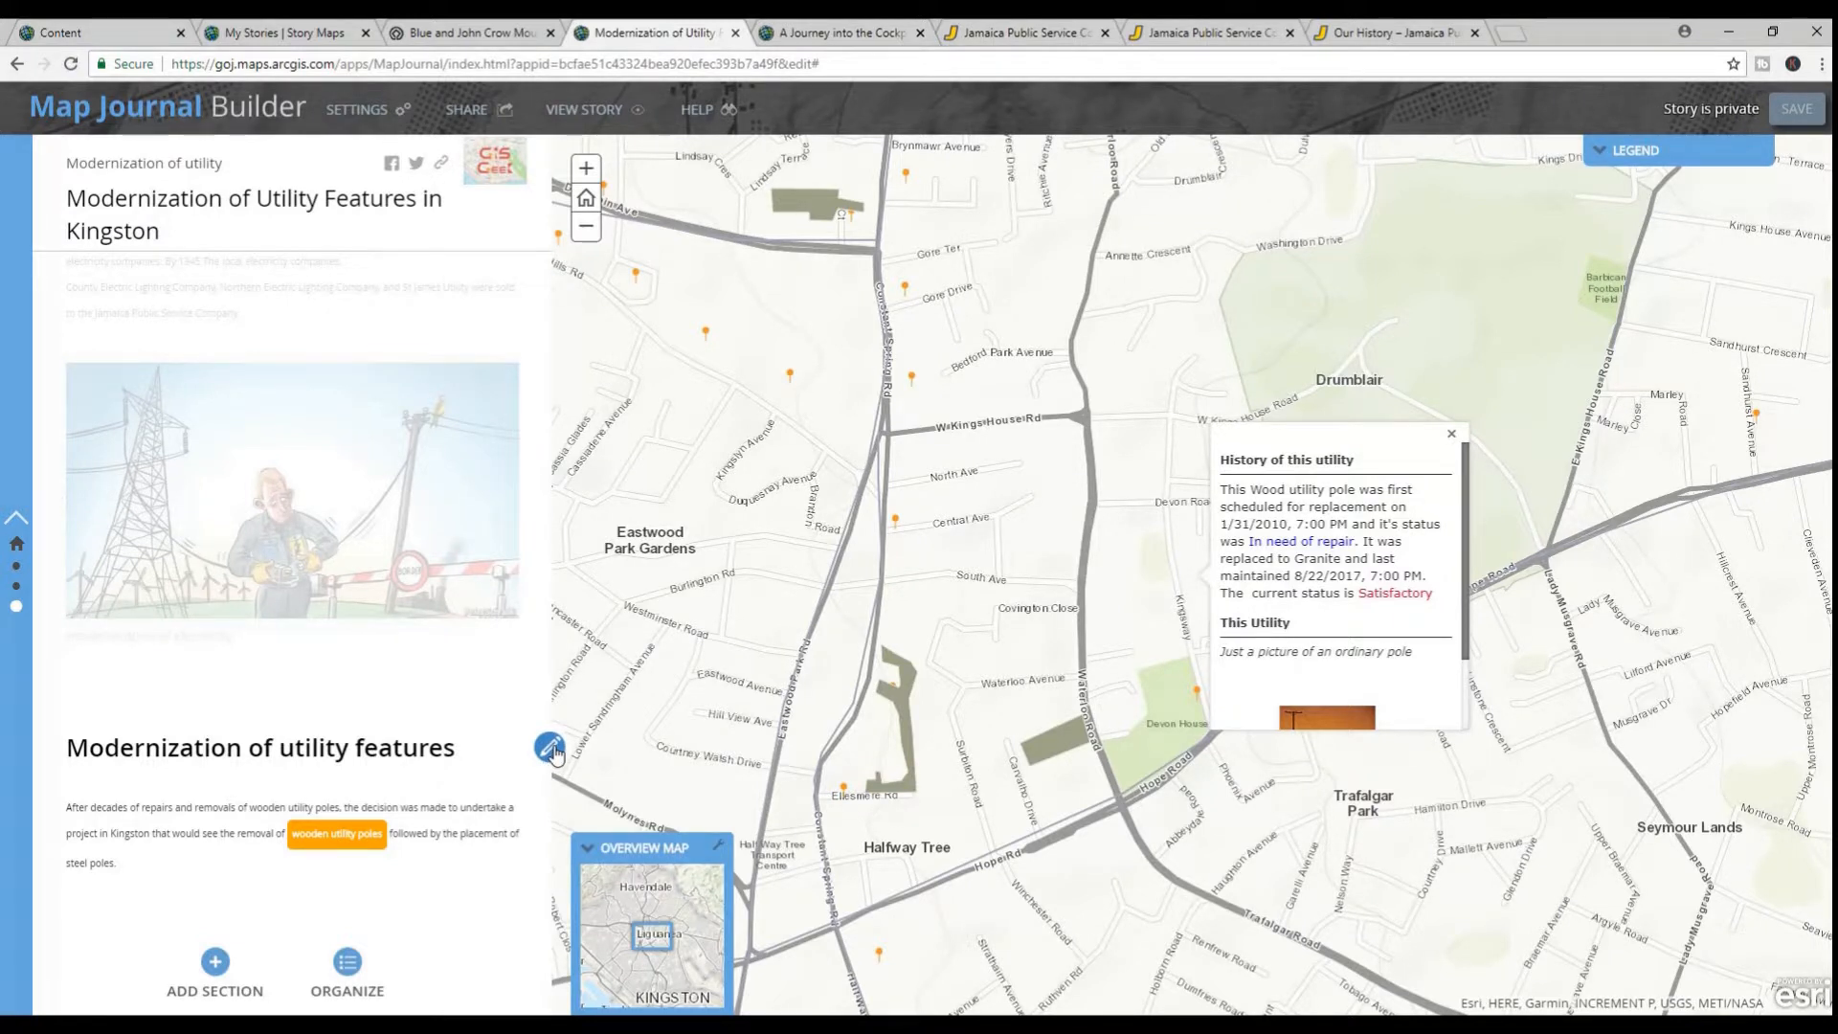
Start a main stage action on the text "steel poles" and save a custom map location around the utility pole near Club Lane, south of Cross Roads
click(550, 748)
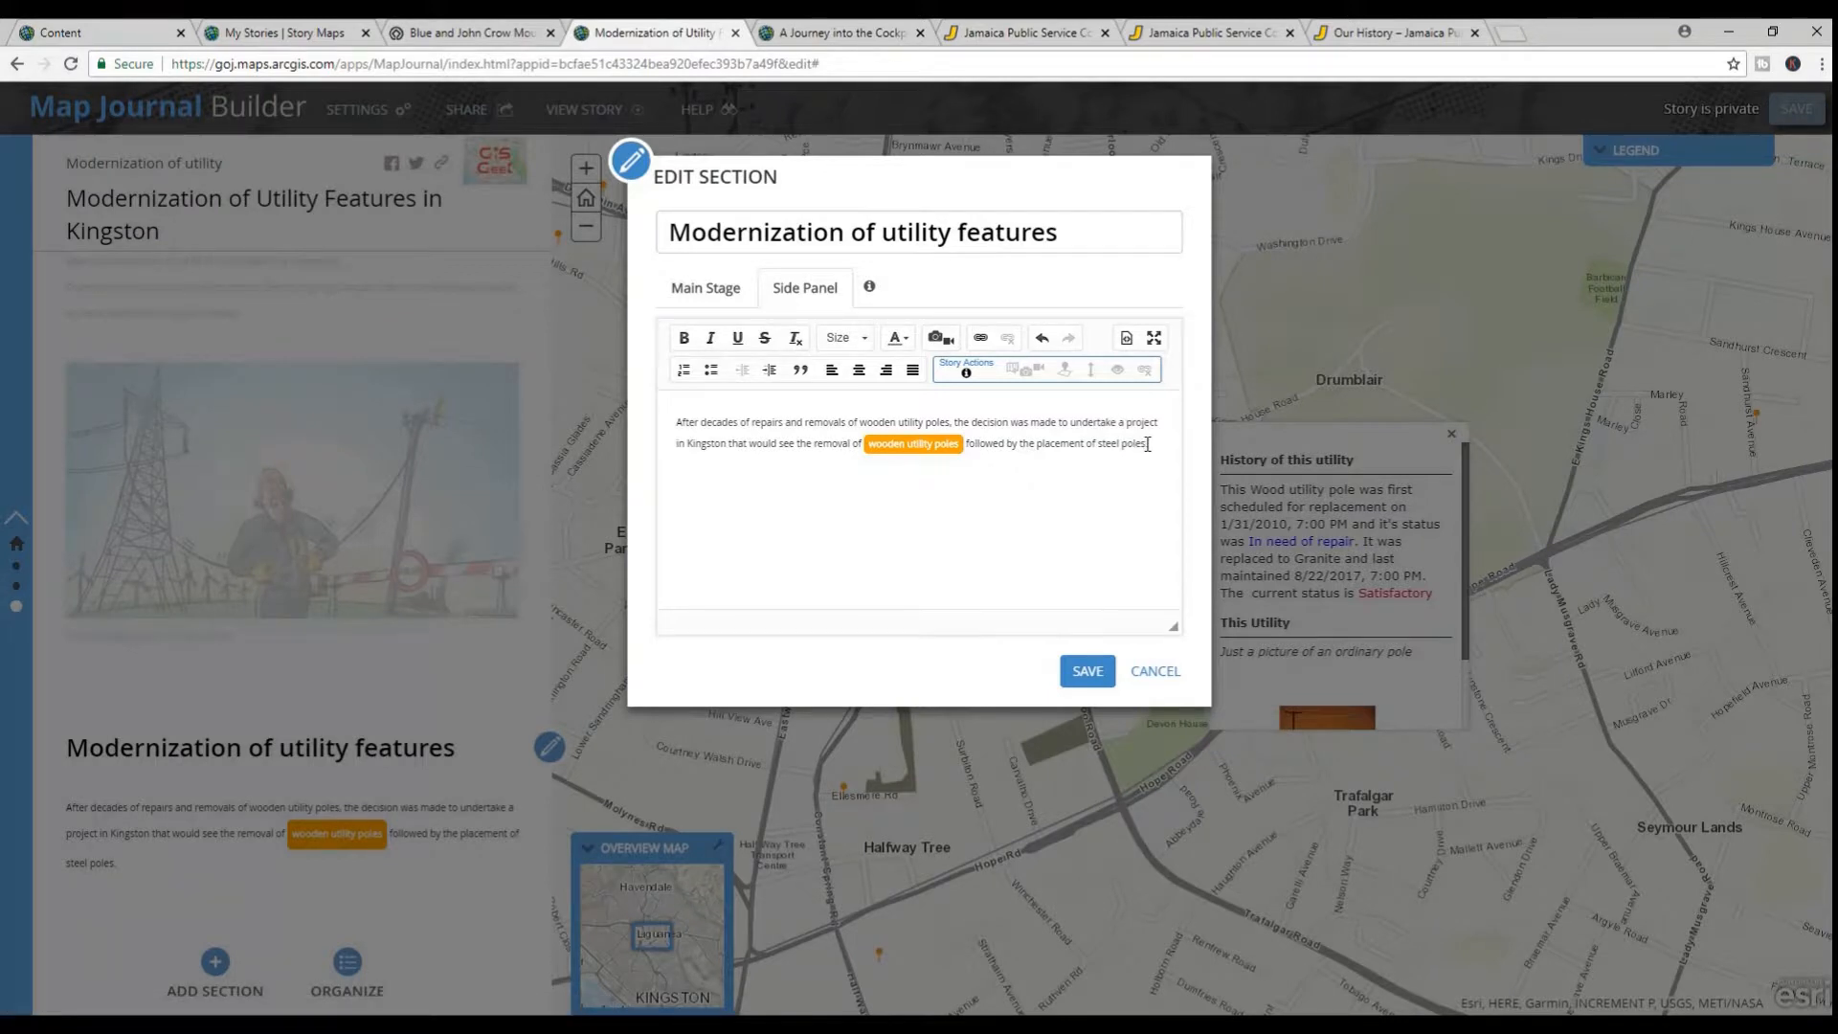
drag(1146, 444, 1101, 444)
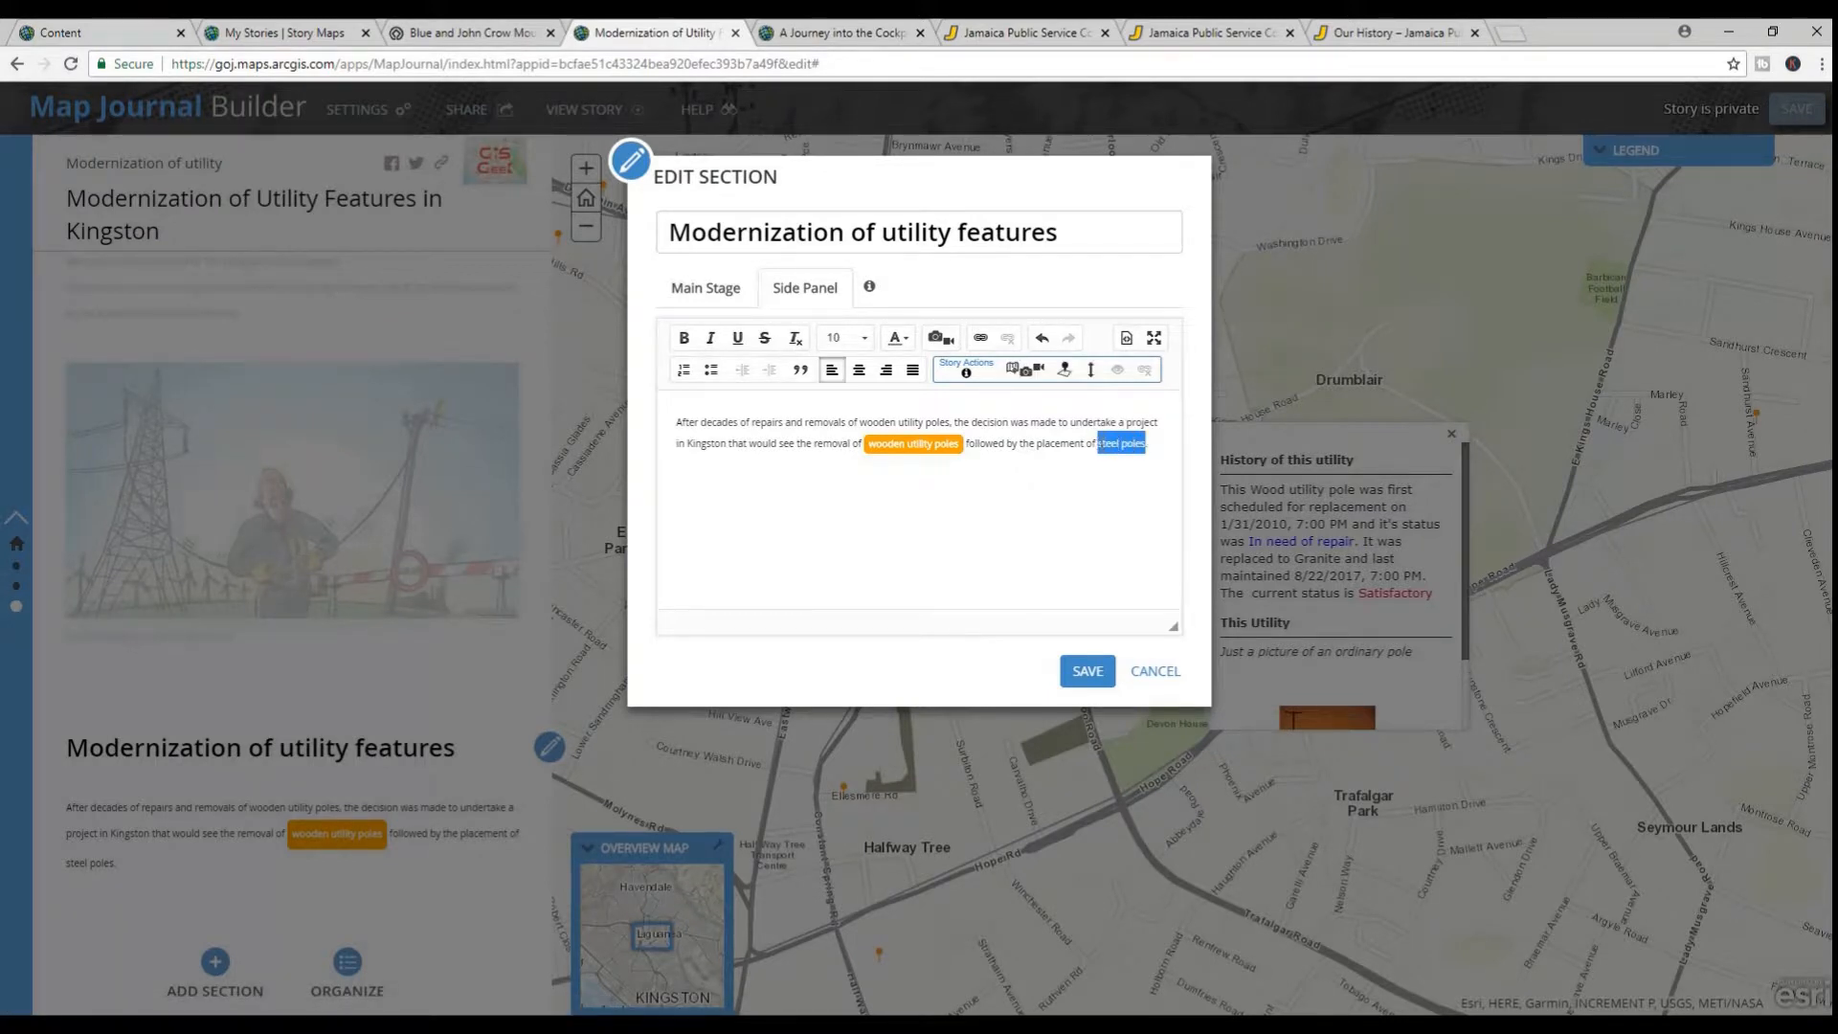
click(1017, 370)
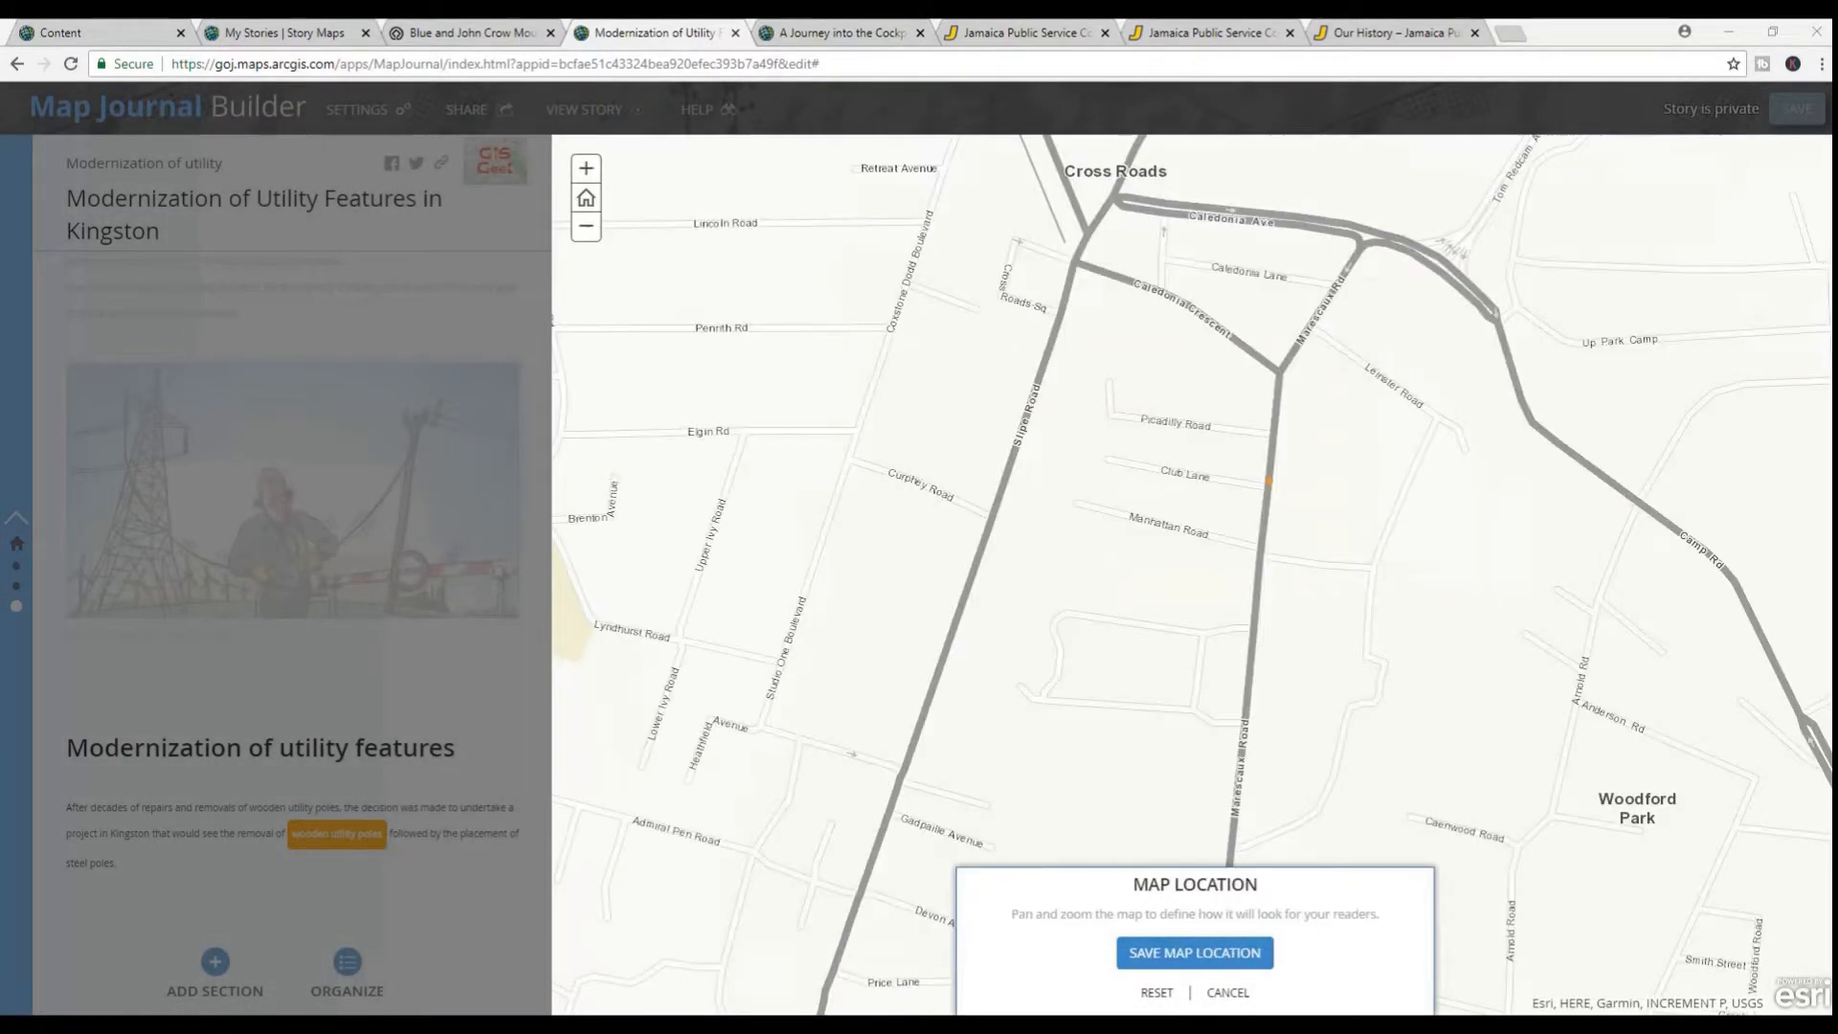
click(1215, 957)
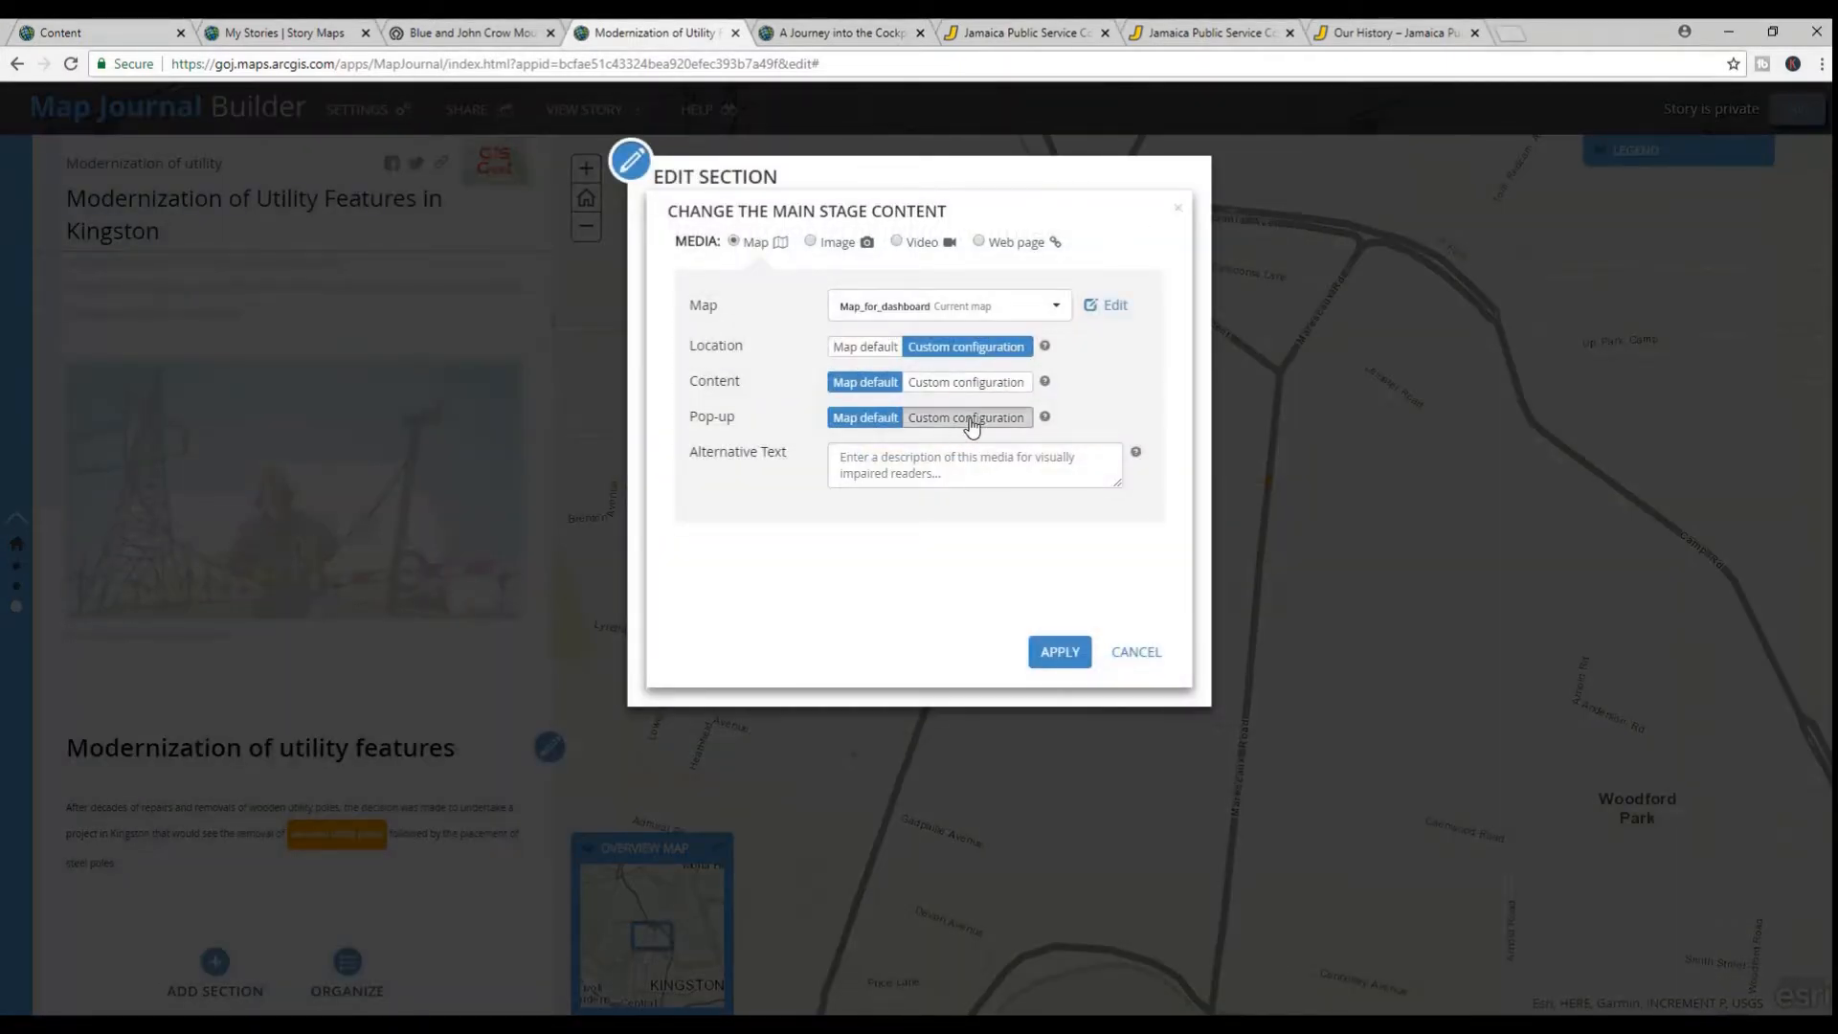
Save a custom pop-up configuration that shows the utility pole near Club Lane, and apply the main stage action
click(971, 421)
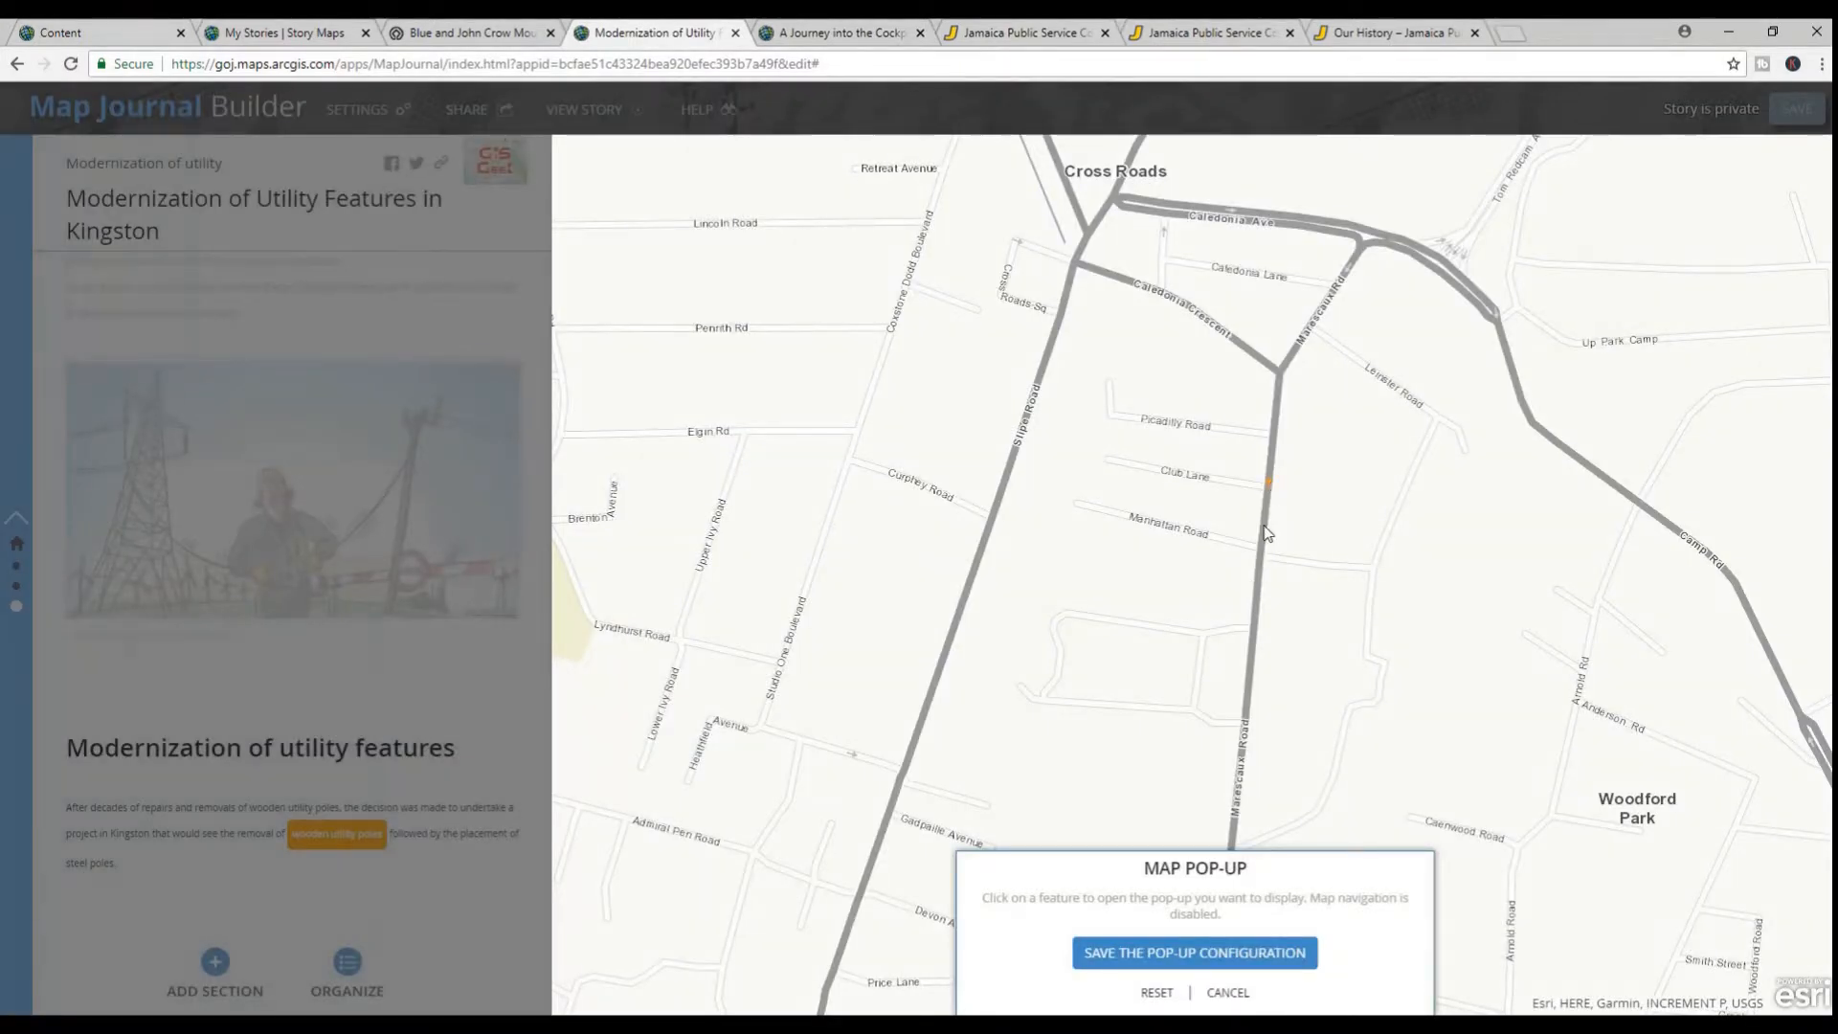
click(1269, 483)
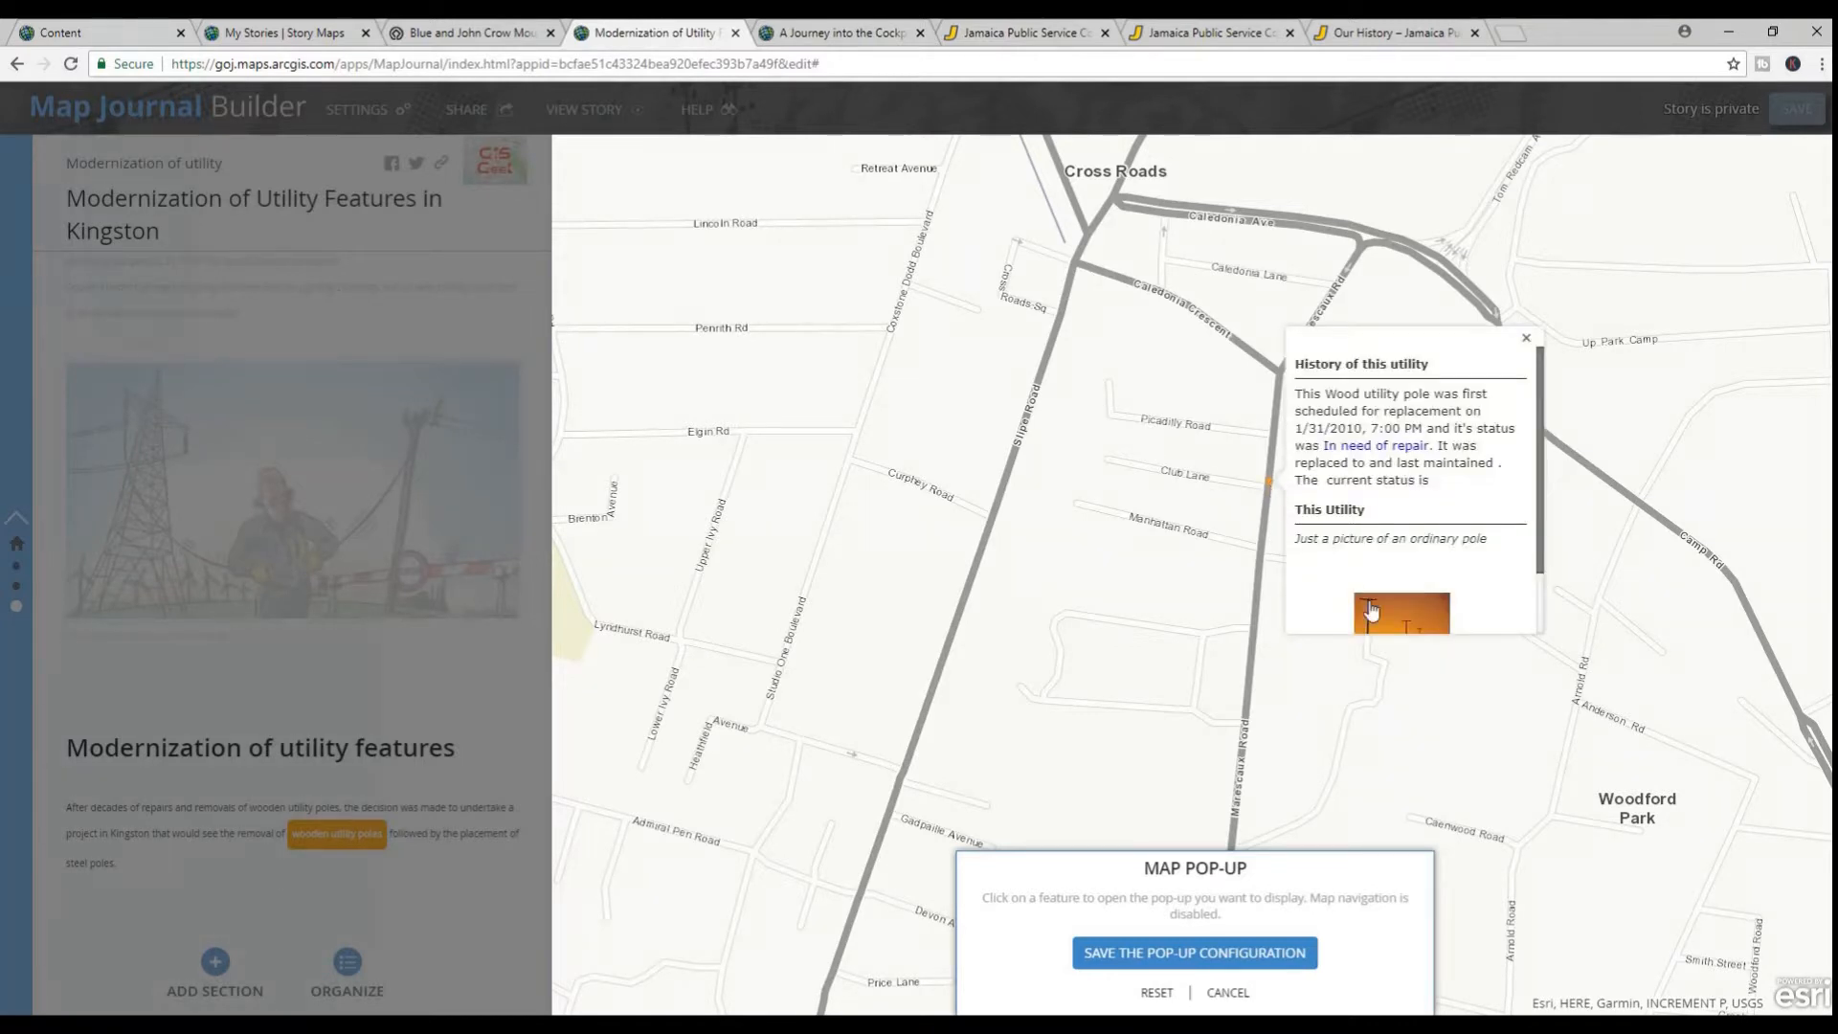
click(1243, 953)
click(1057, 657)
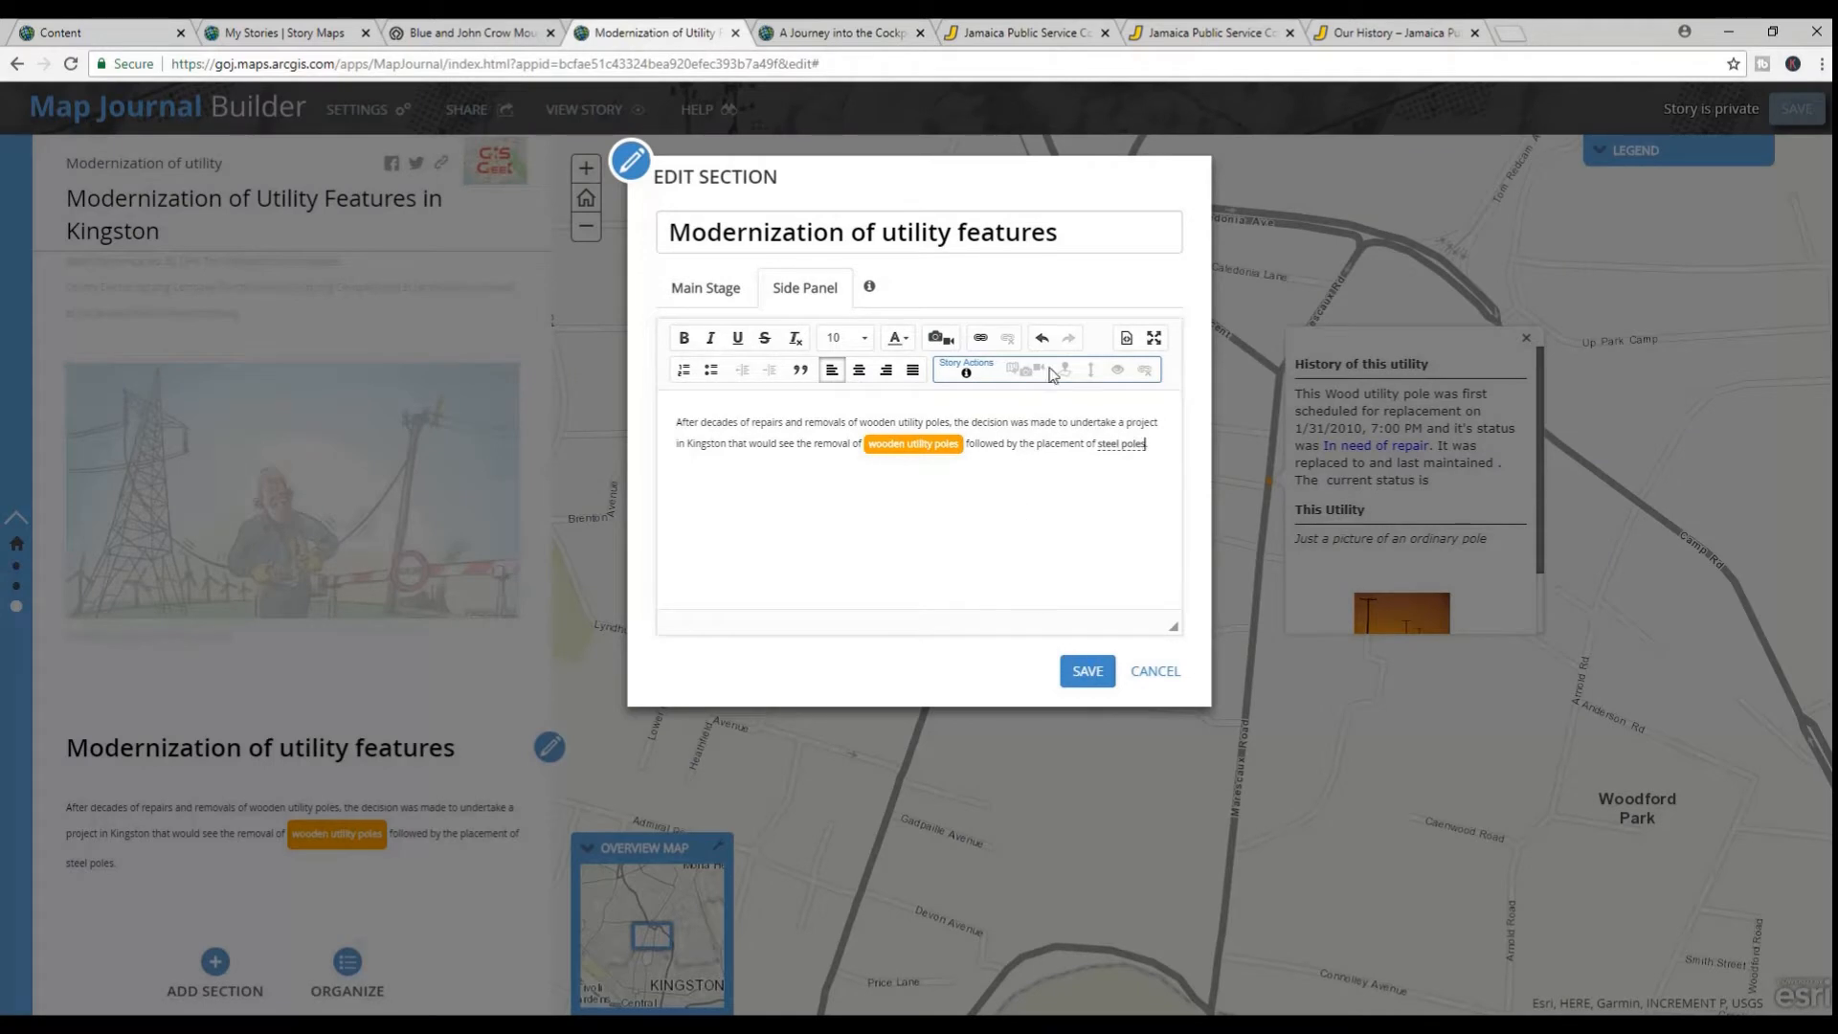
Display the side panel's HTML source and copy class="btn-orange" into the opening anchor tag of "steel poles"
click(1126, 340)
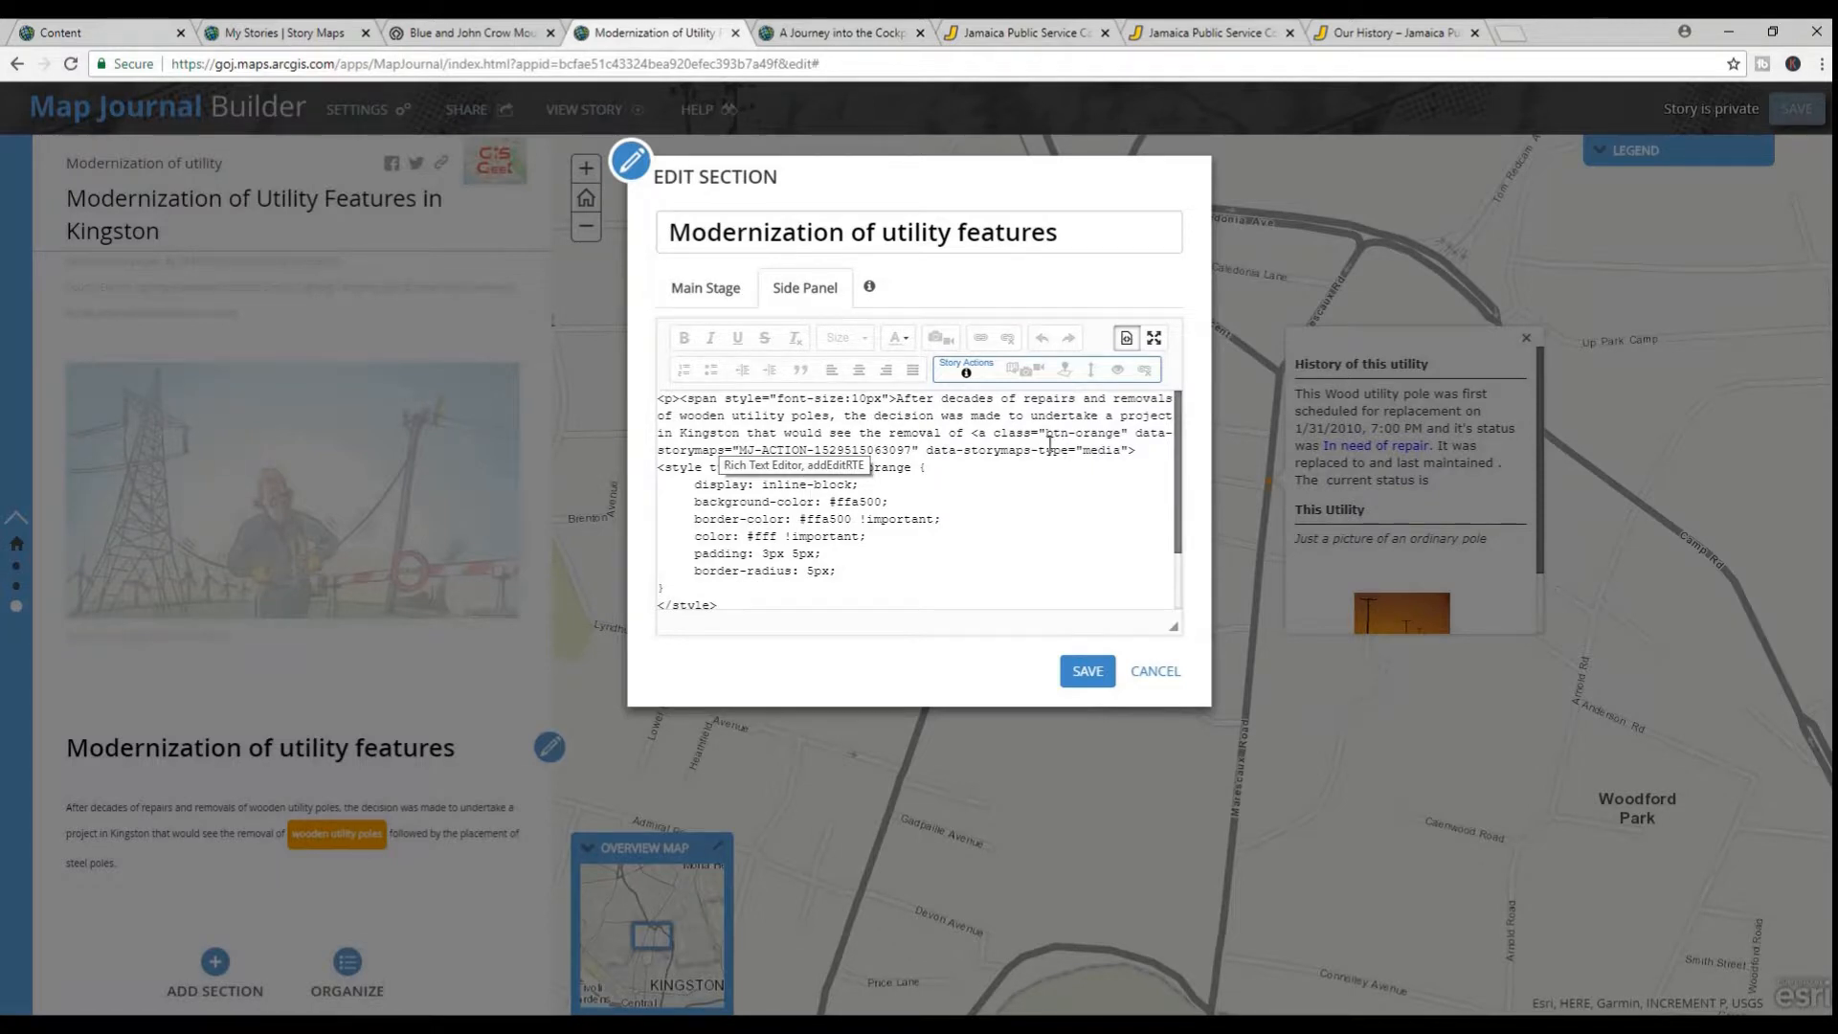
drag(994, 435, 1127, 432)
right_click(1116, 441)
click(1125, 479)
scroll(849, 572, down, 2)
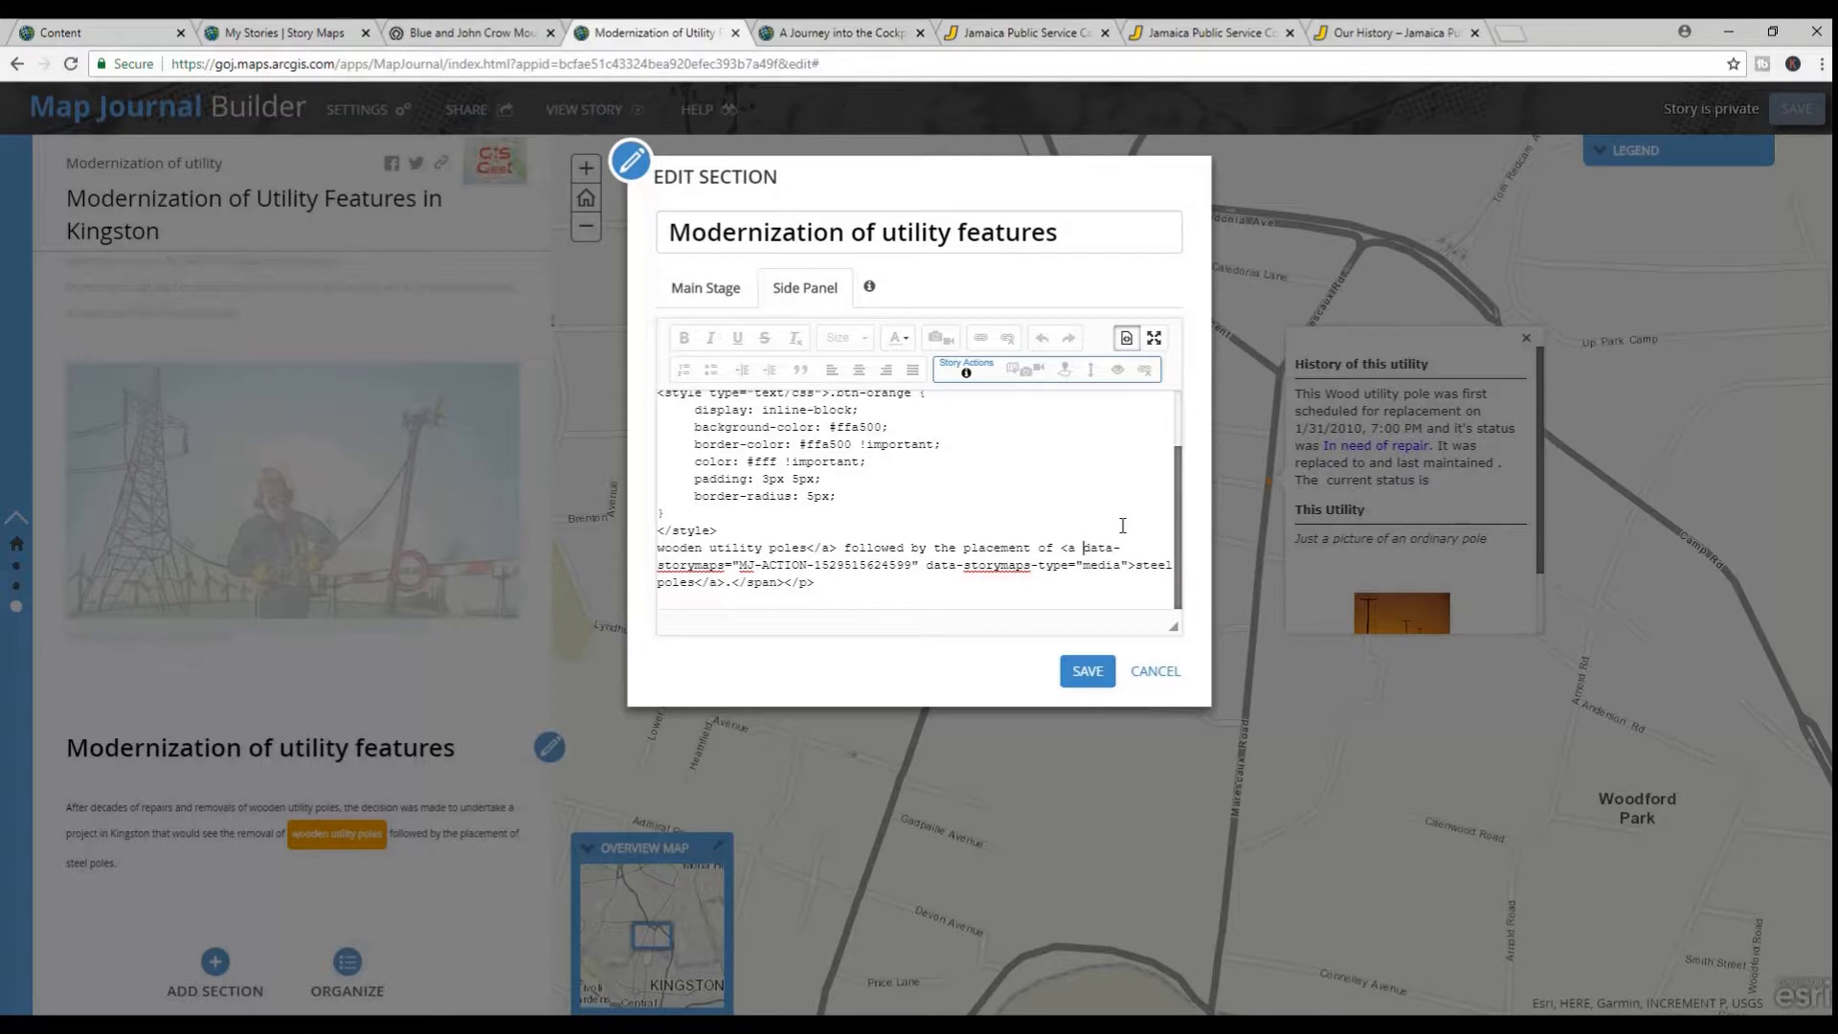
key(ctrl+v)
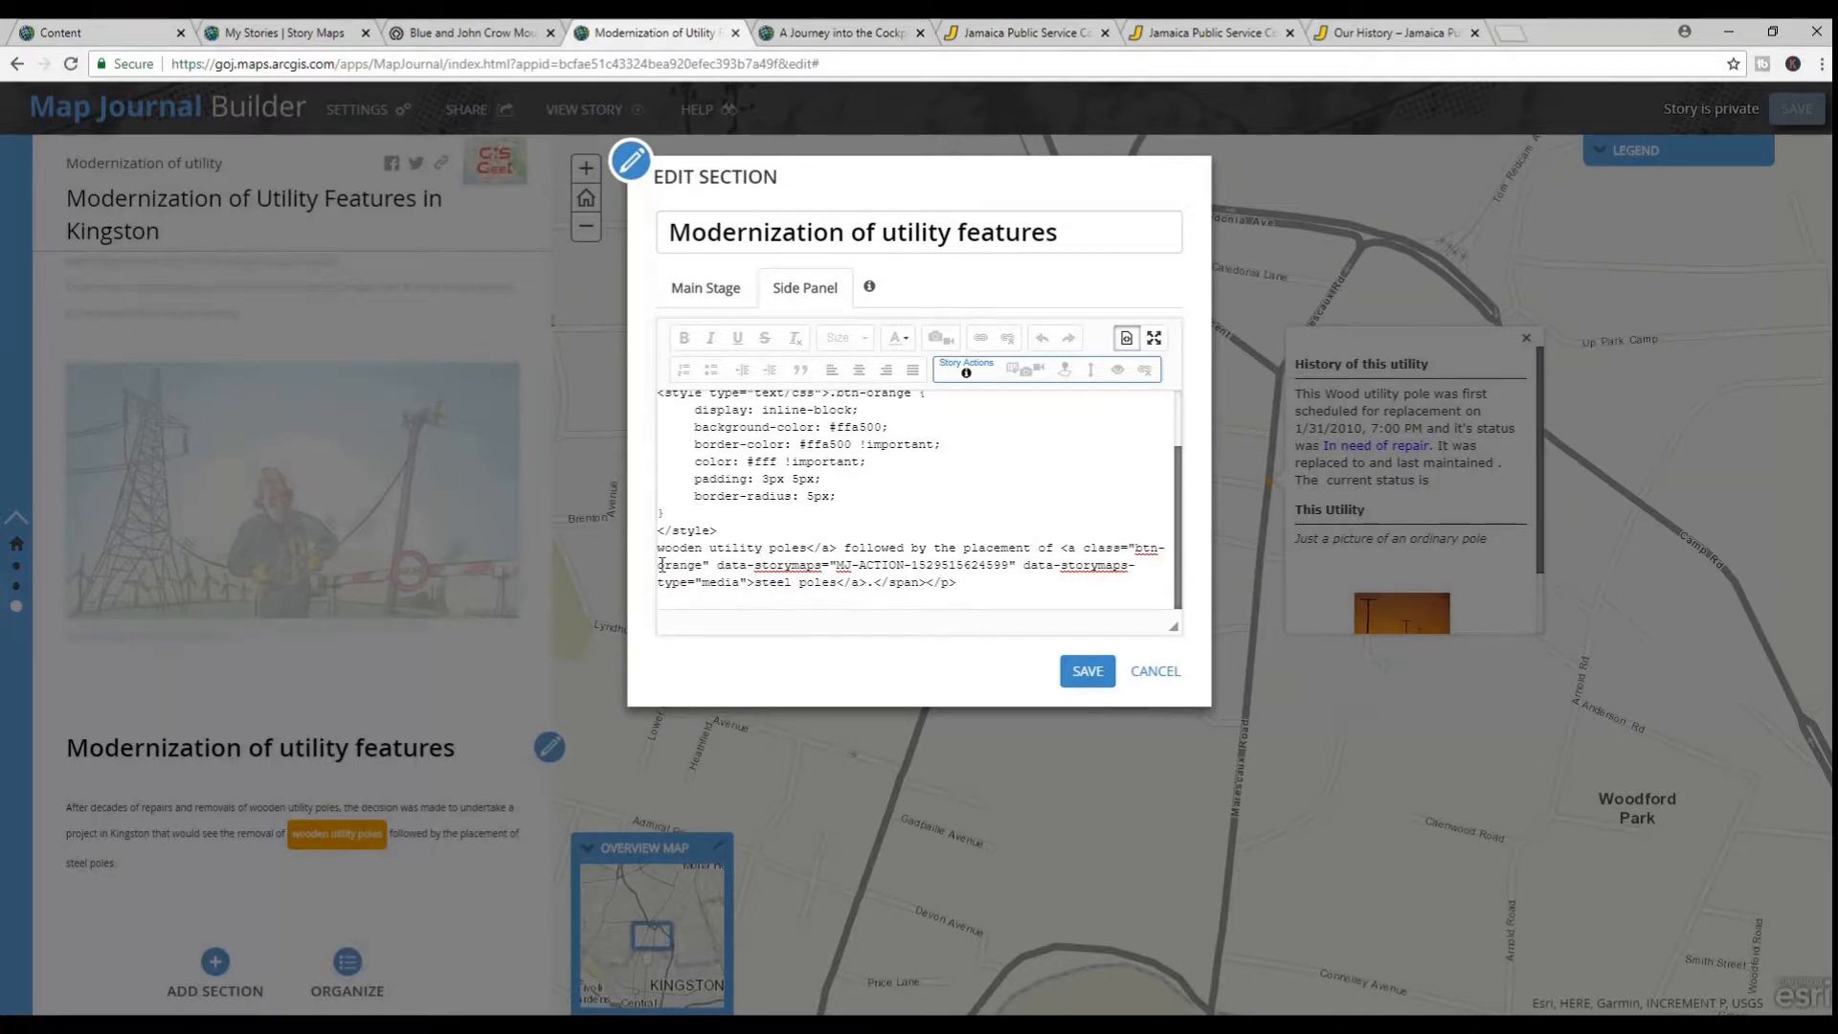
Replace "orange" with "blue" in the class name of the "steel poles" anchor and in the selector of its style block
drag(658, 566, 699, 567)
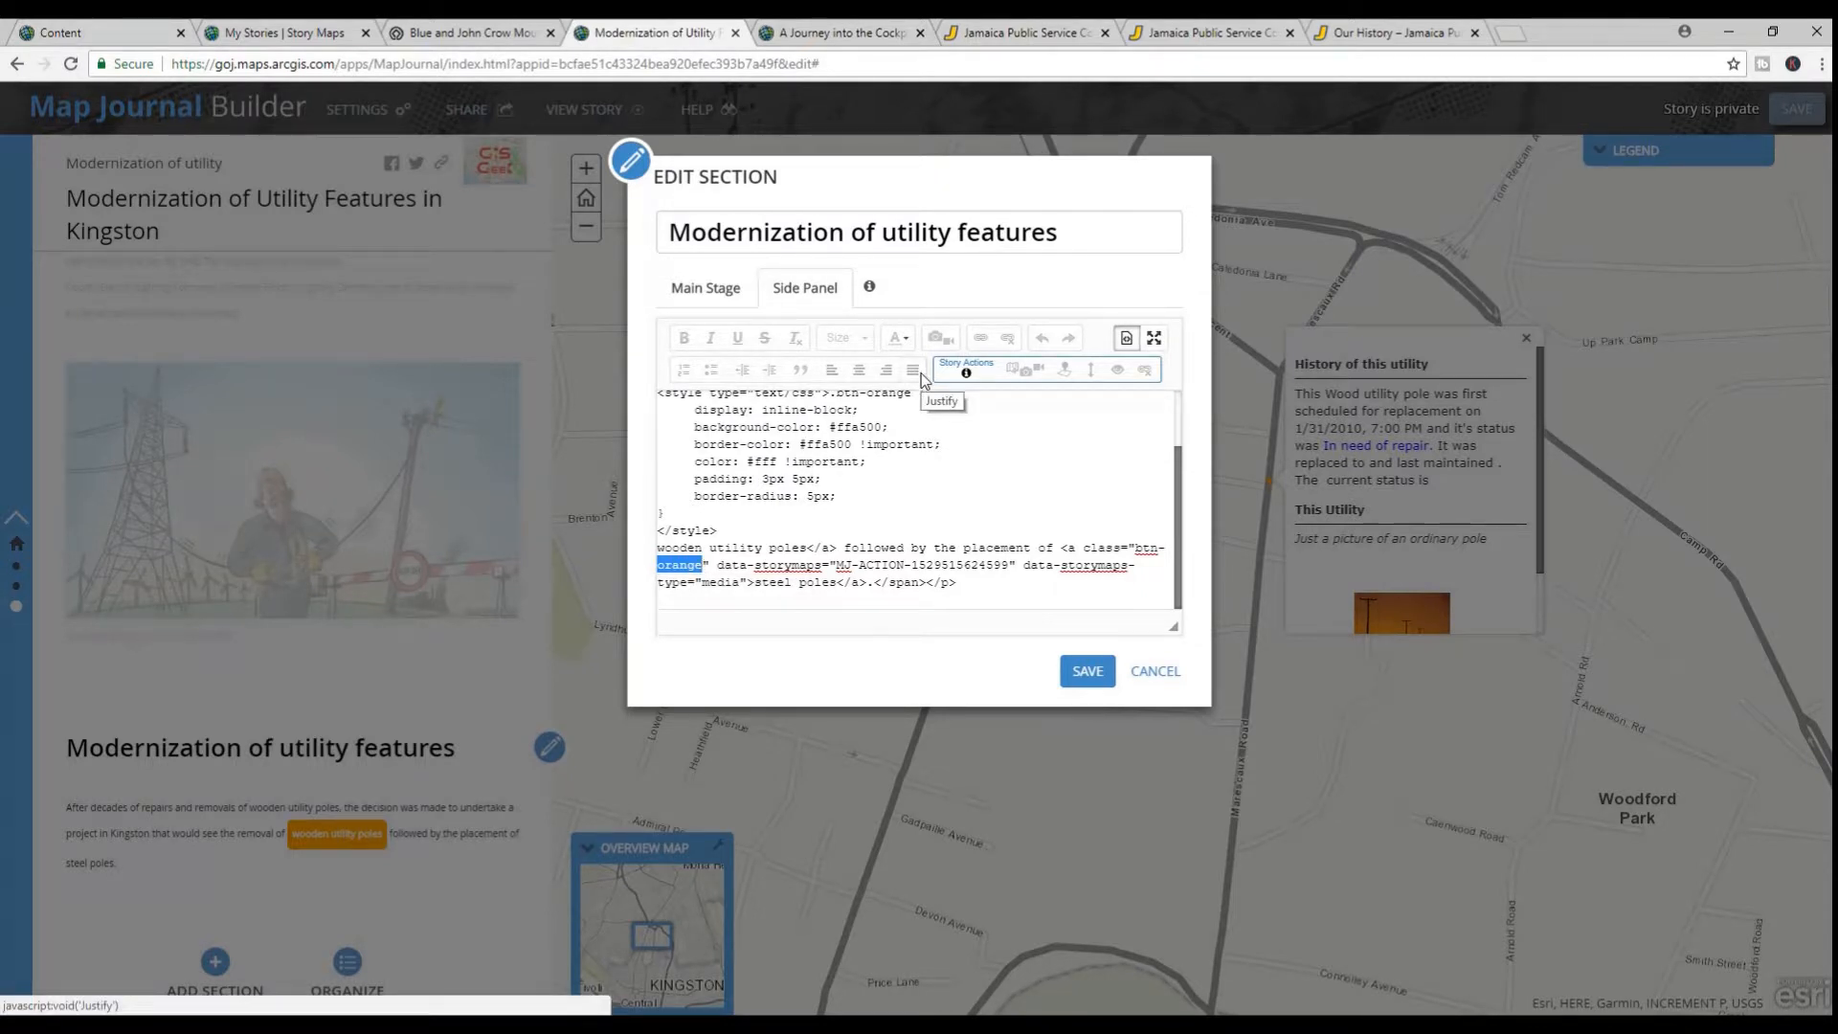
text(blue)
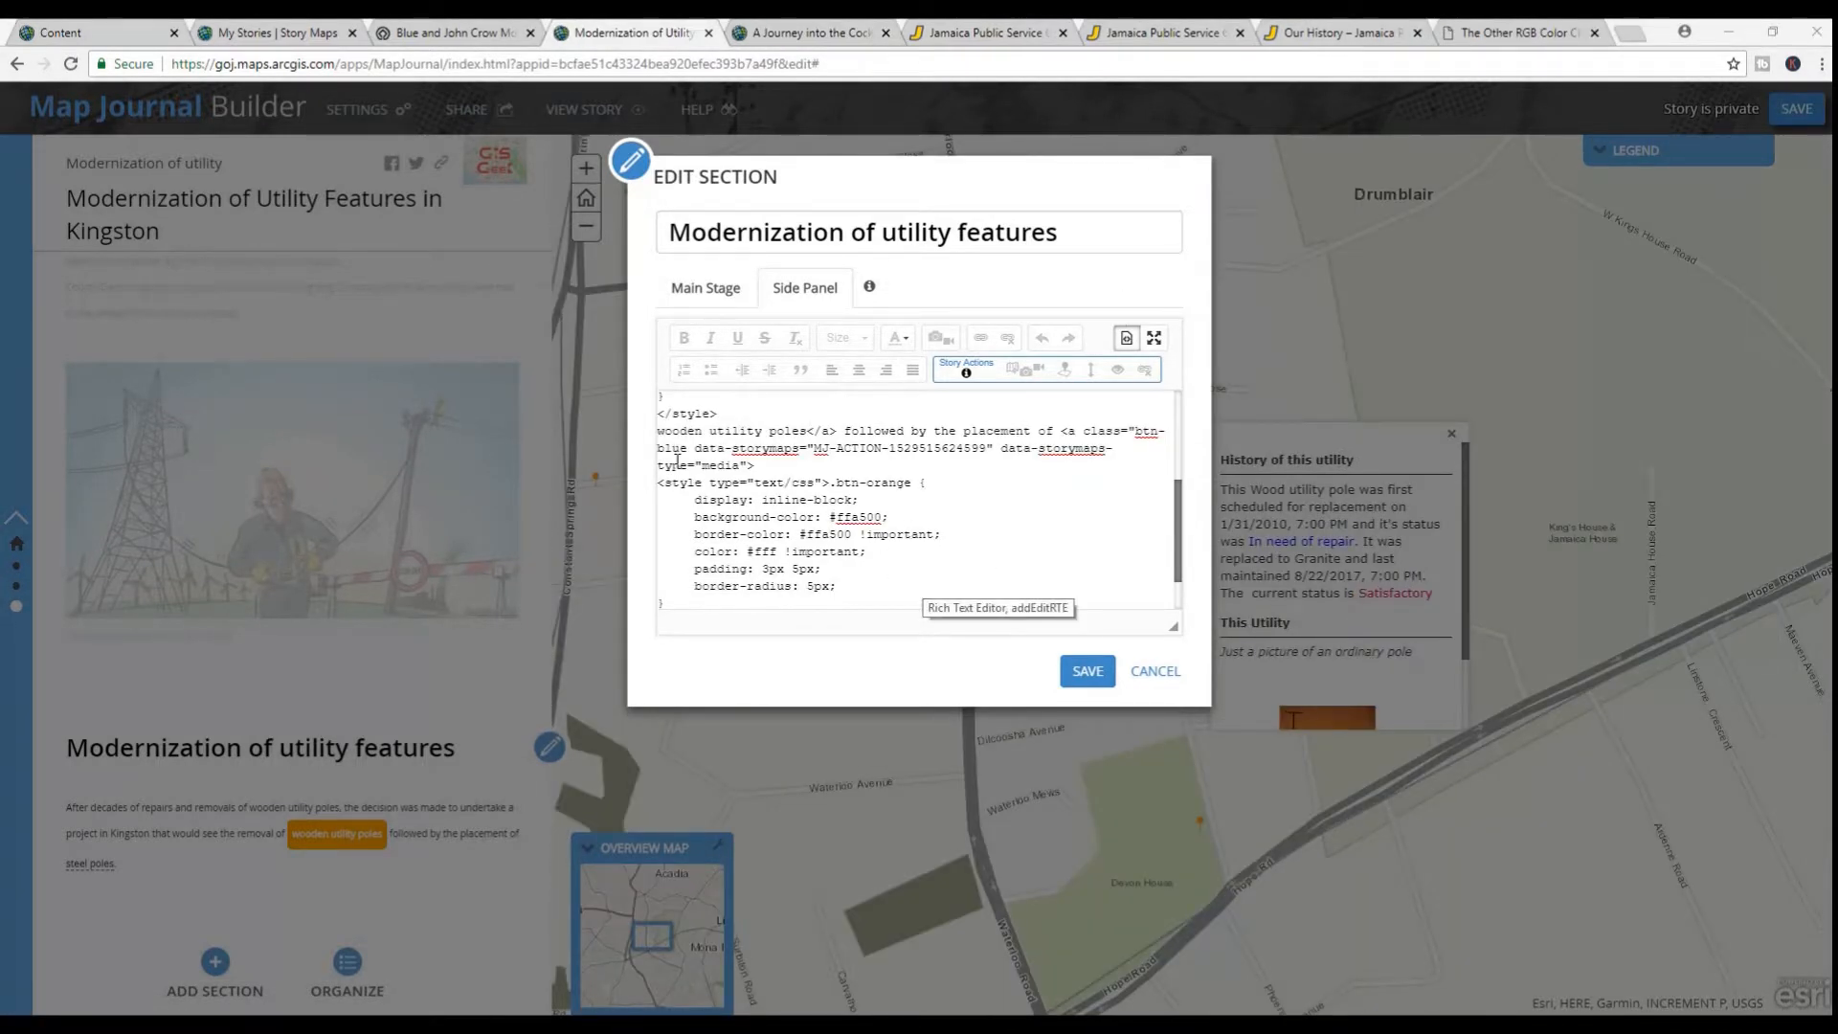
drag(869, 482, 914, 484)
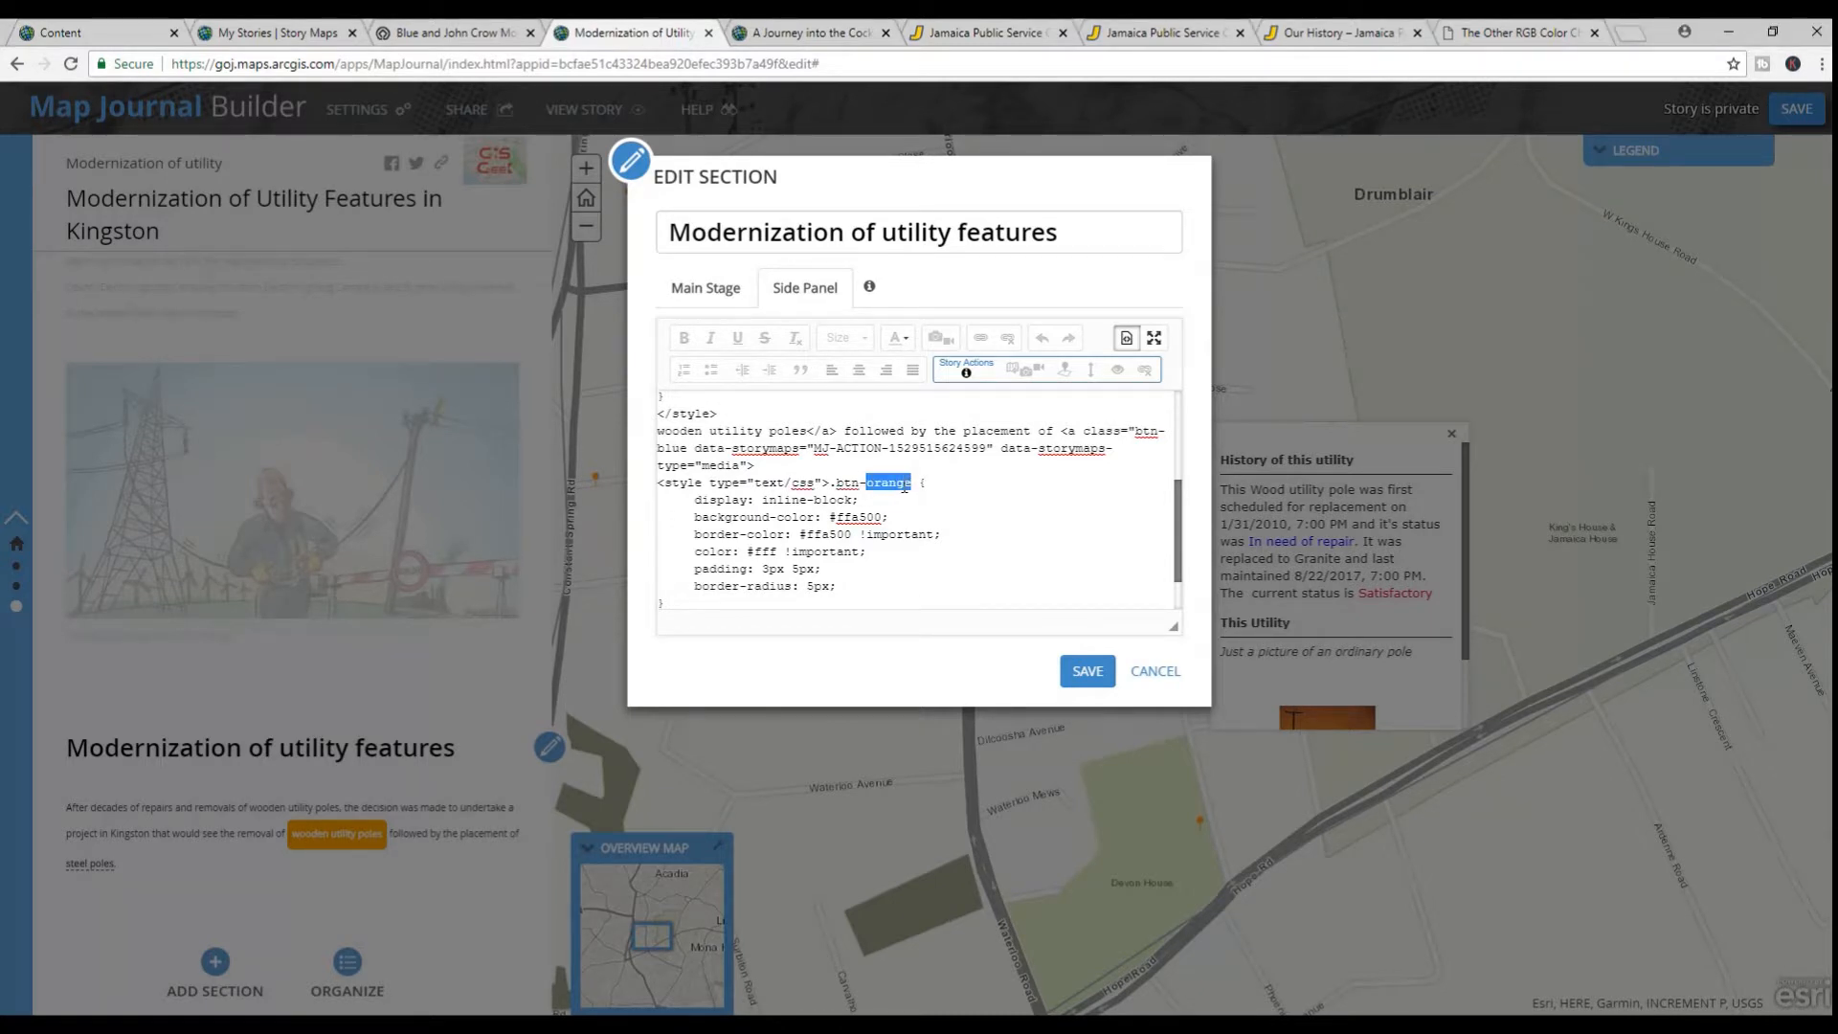
text(blu)
Search Google for "blue colour codes" and examine the Blues table in The Other RGB Color Chart
click(1536, 31)
scroll(566, 478, up, 15)
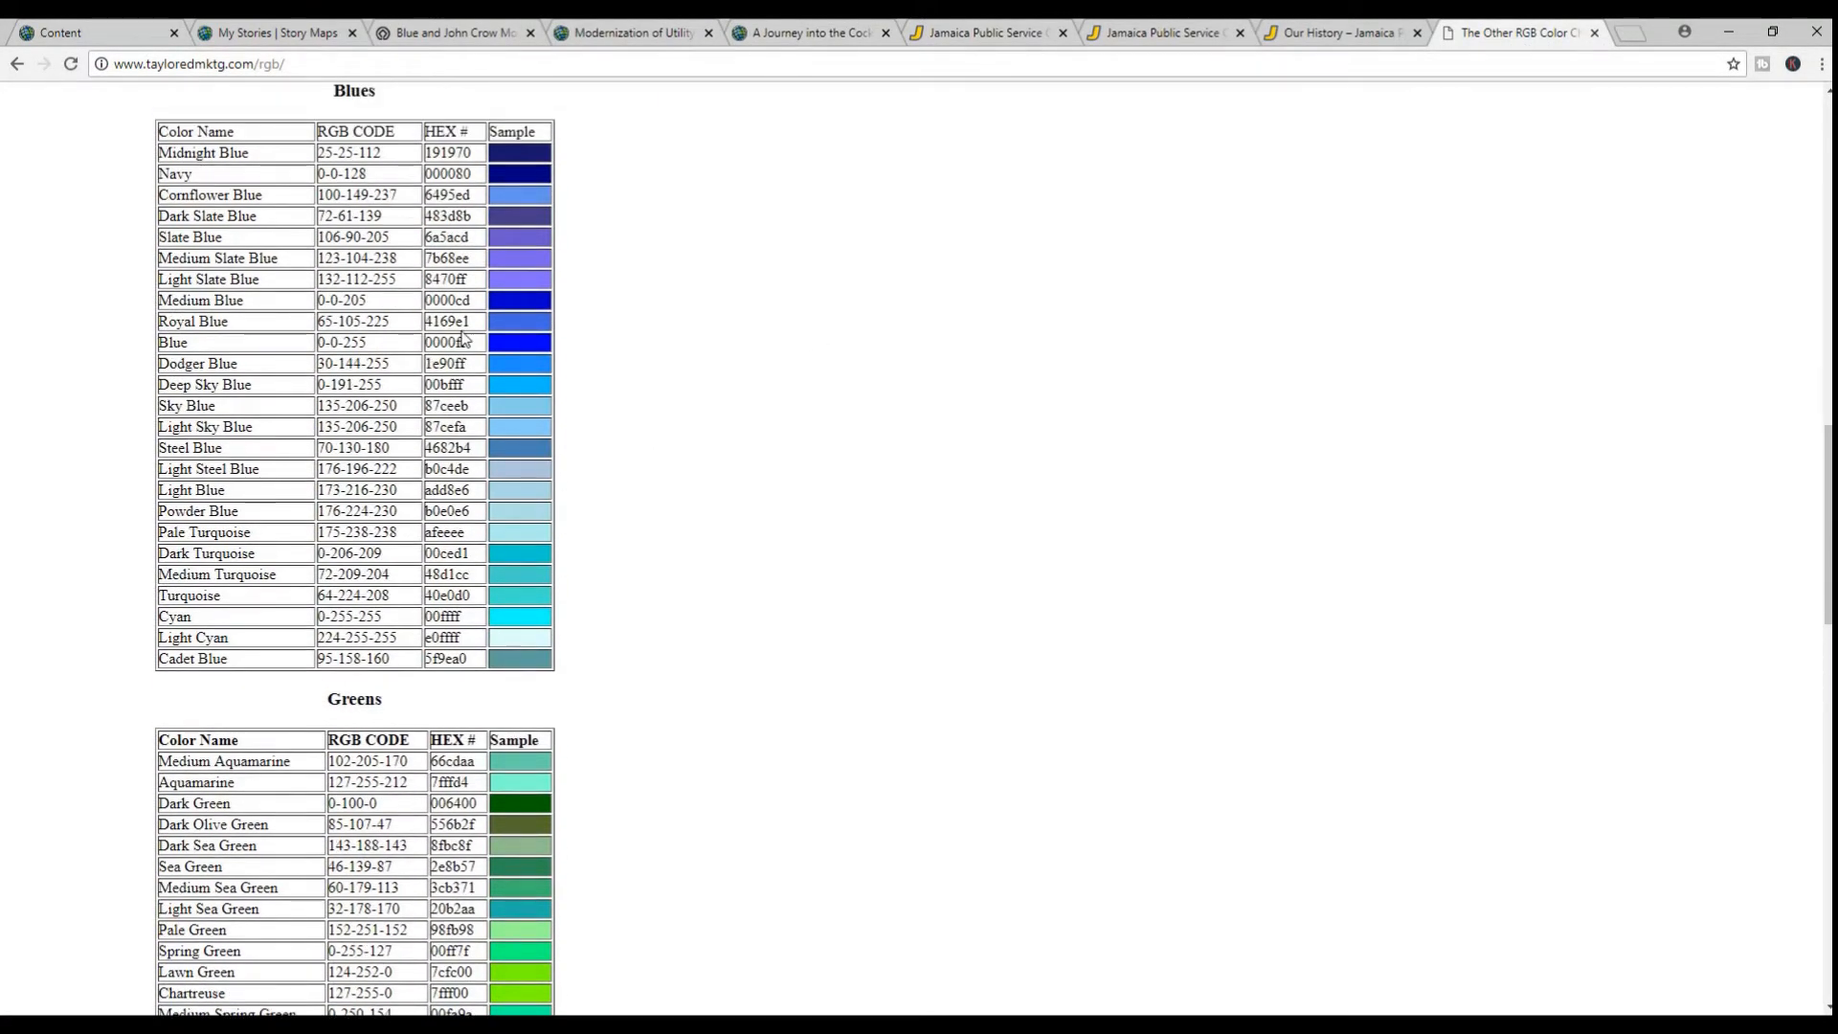
scroll(371, 383, up, 1)
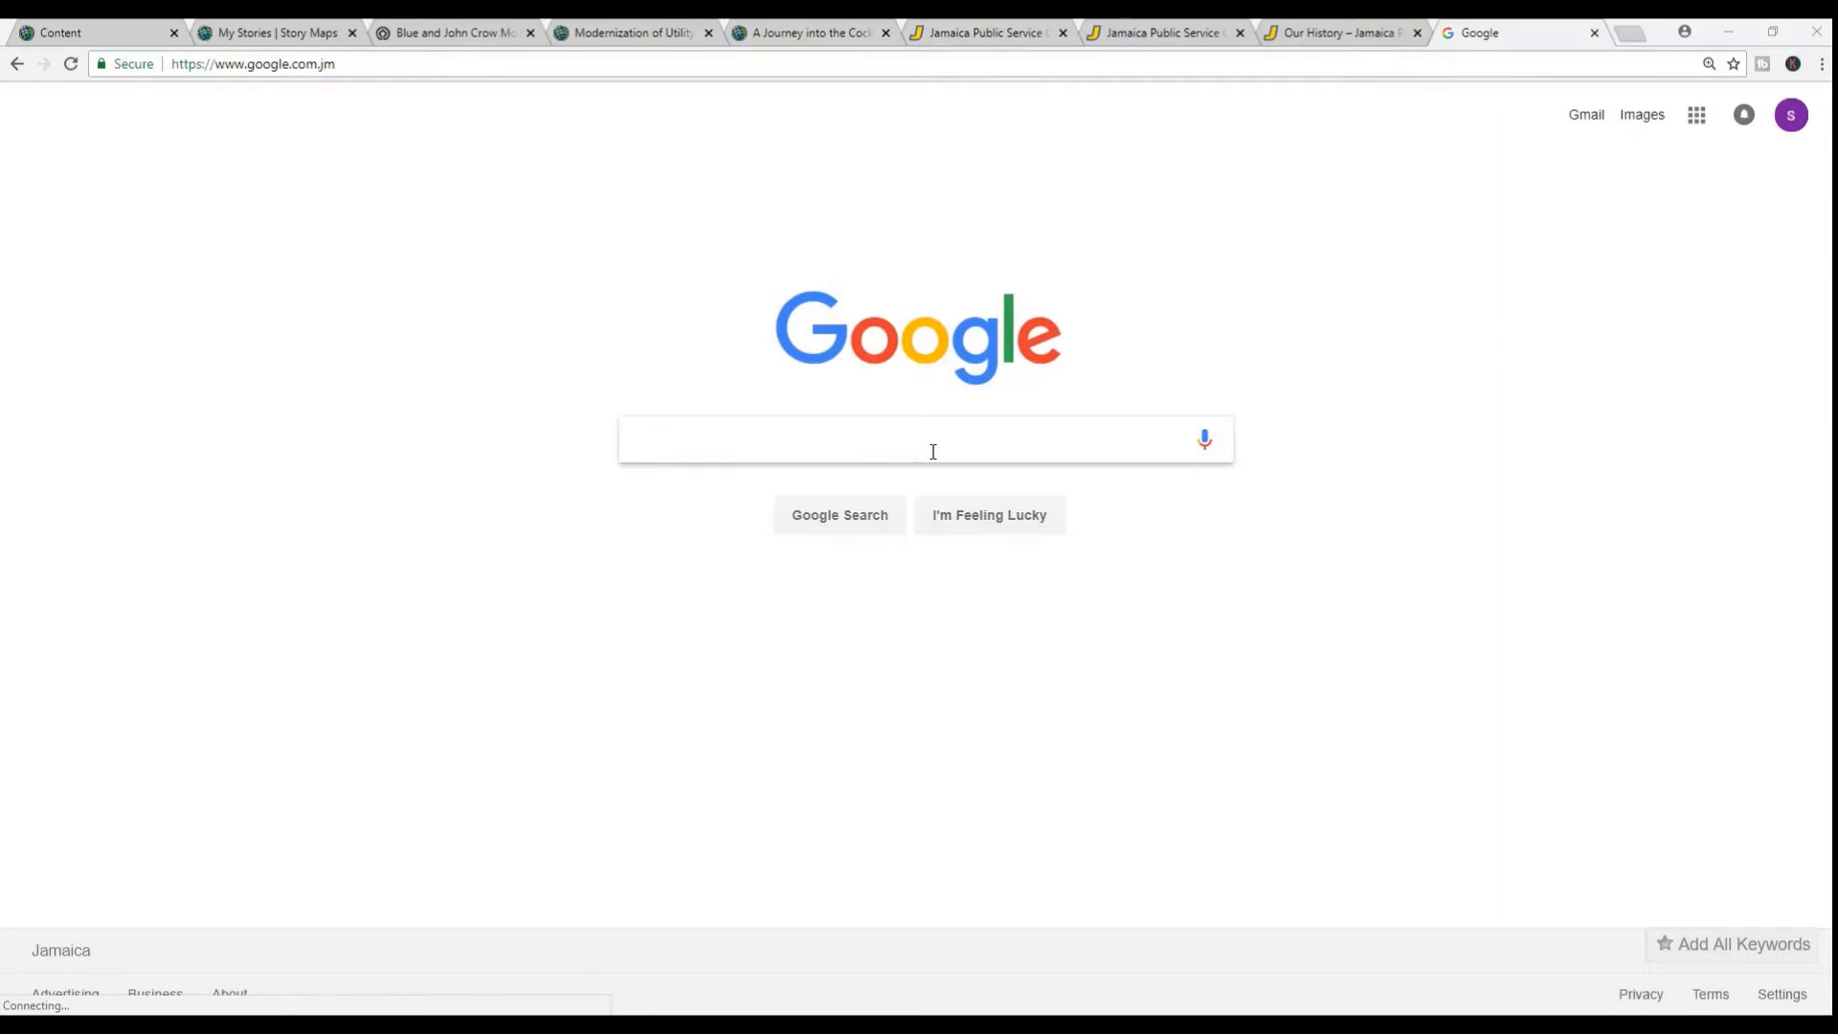
click(933, 451)
text(blue colour codes)
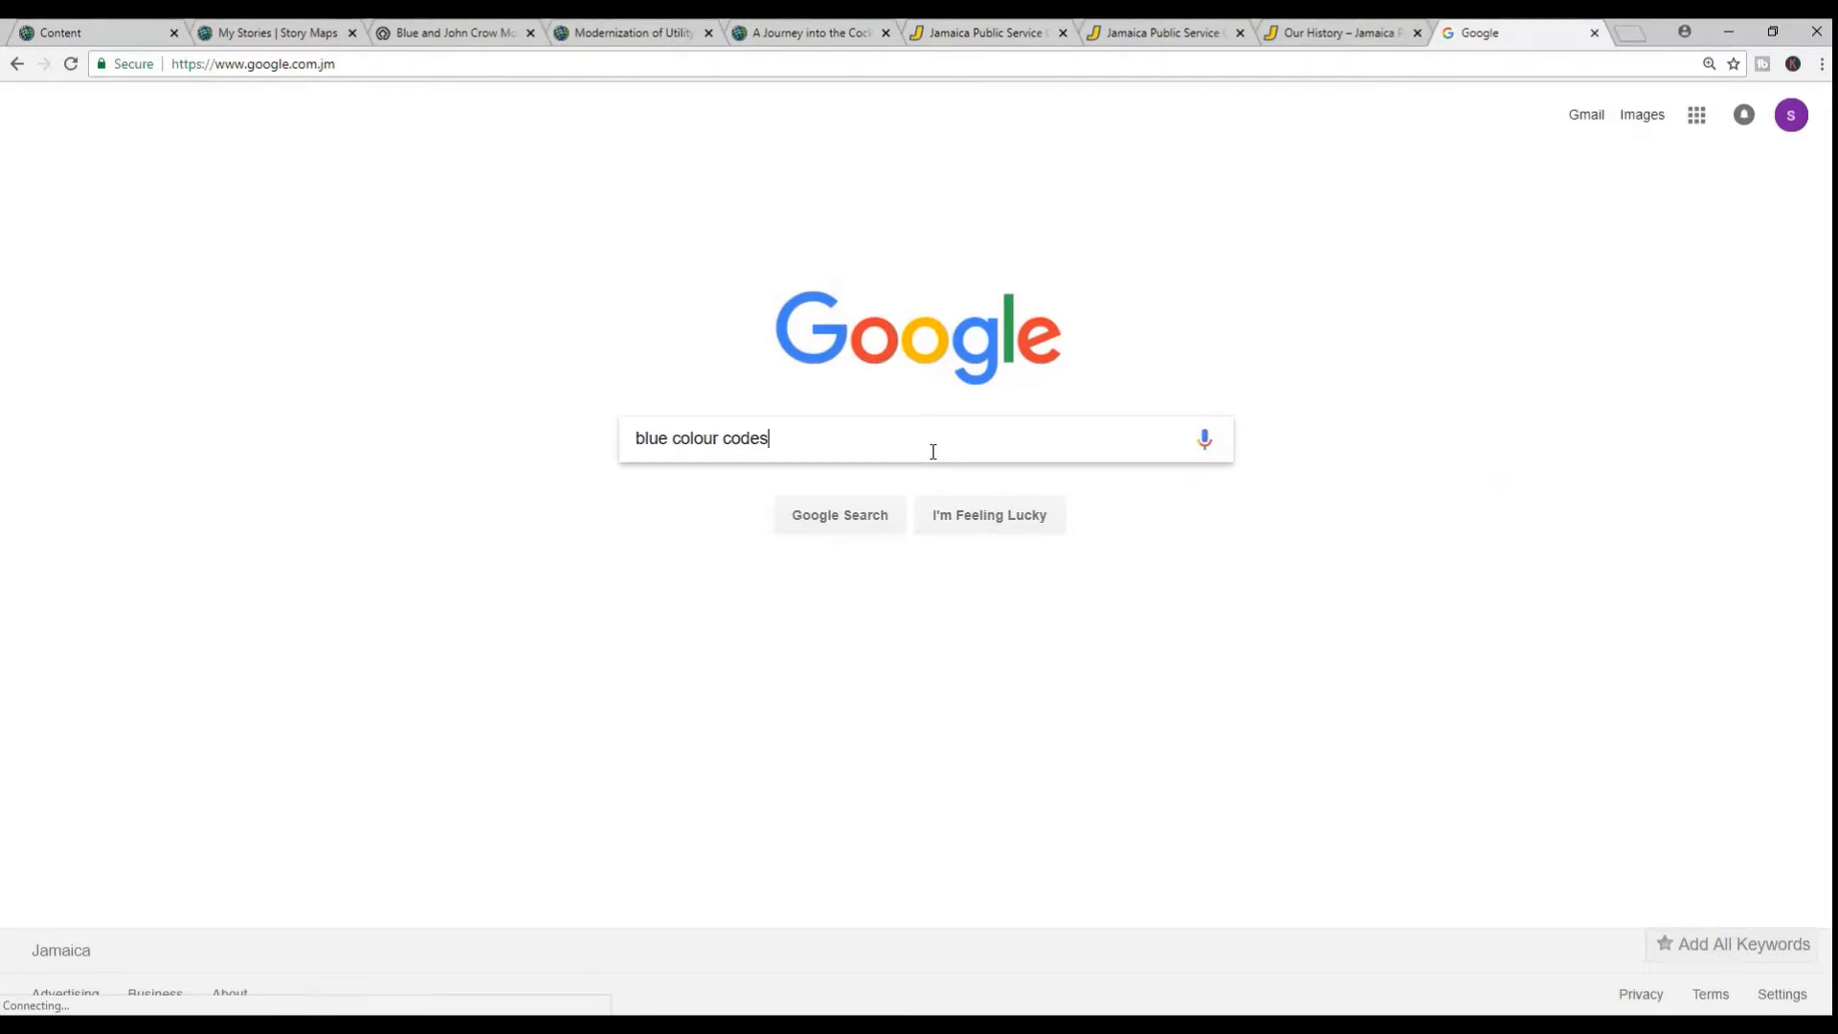
key(Return)
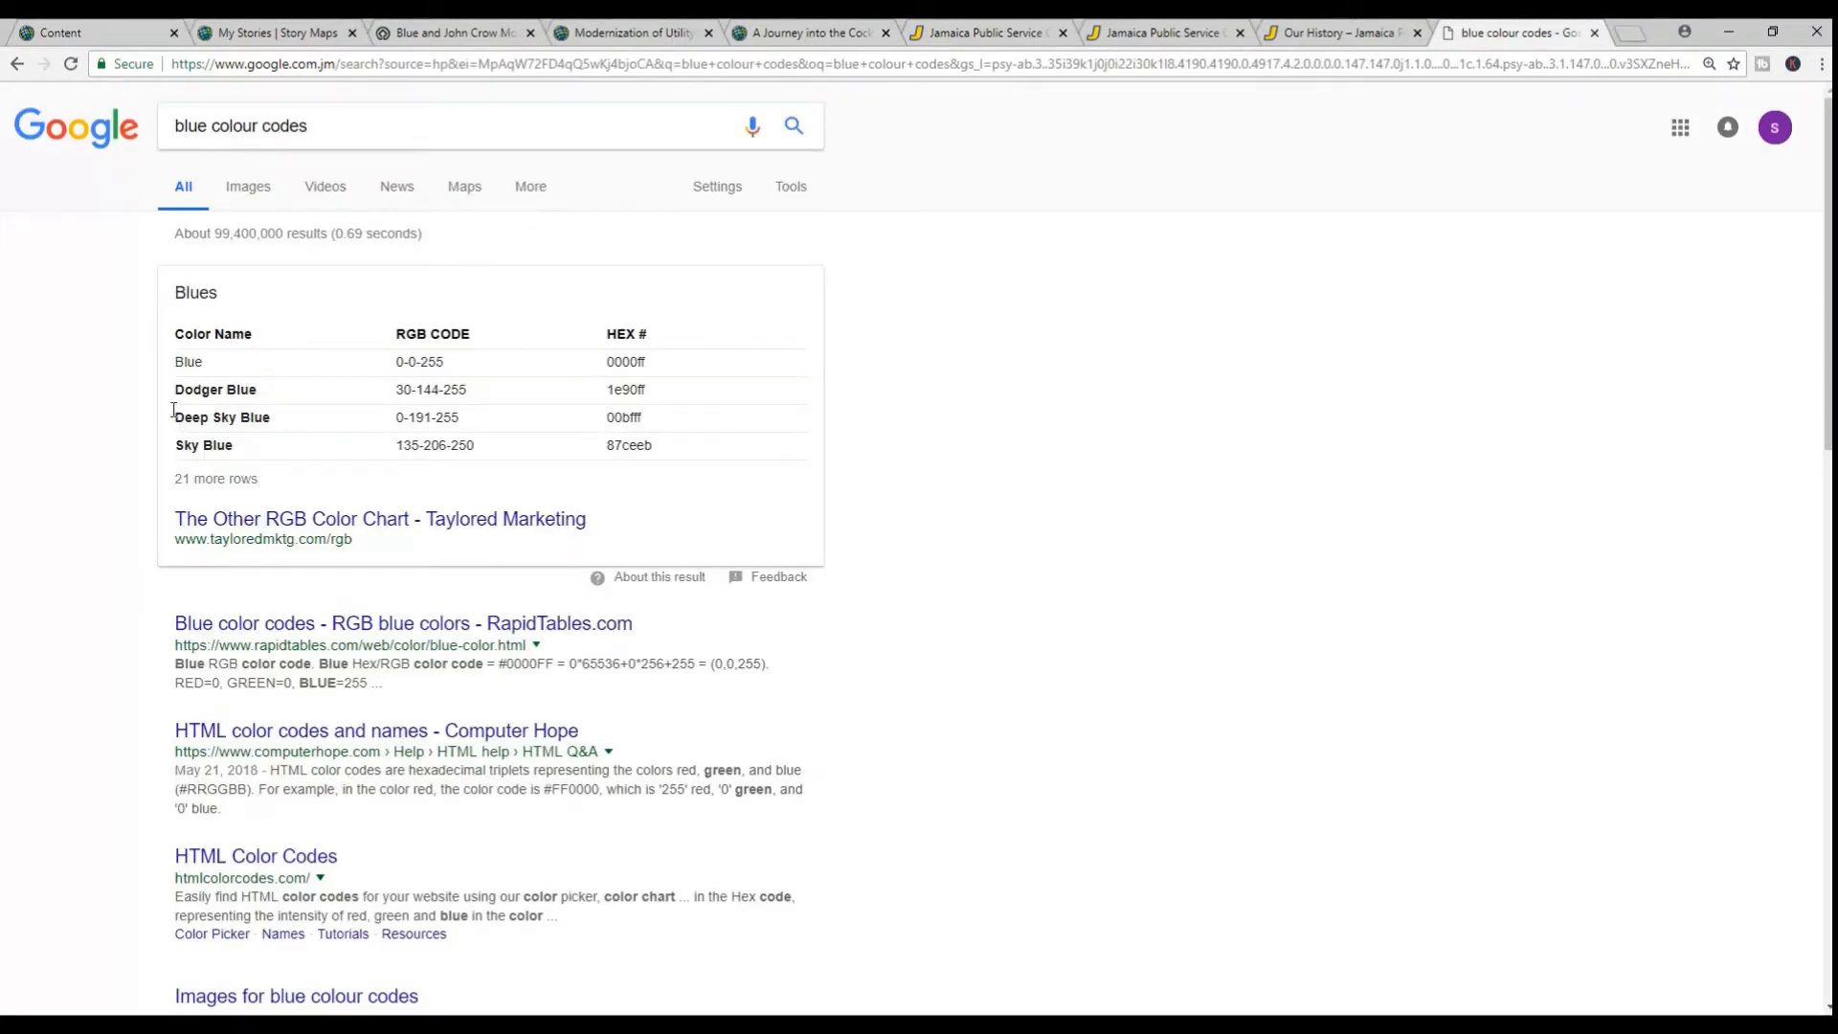
click(340, 520)
scroll(316, 483, down, 1)
scroll(316, 482, down, 12)
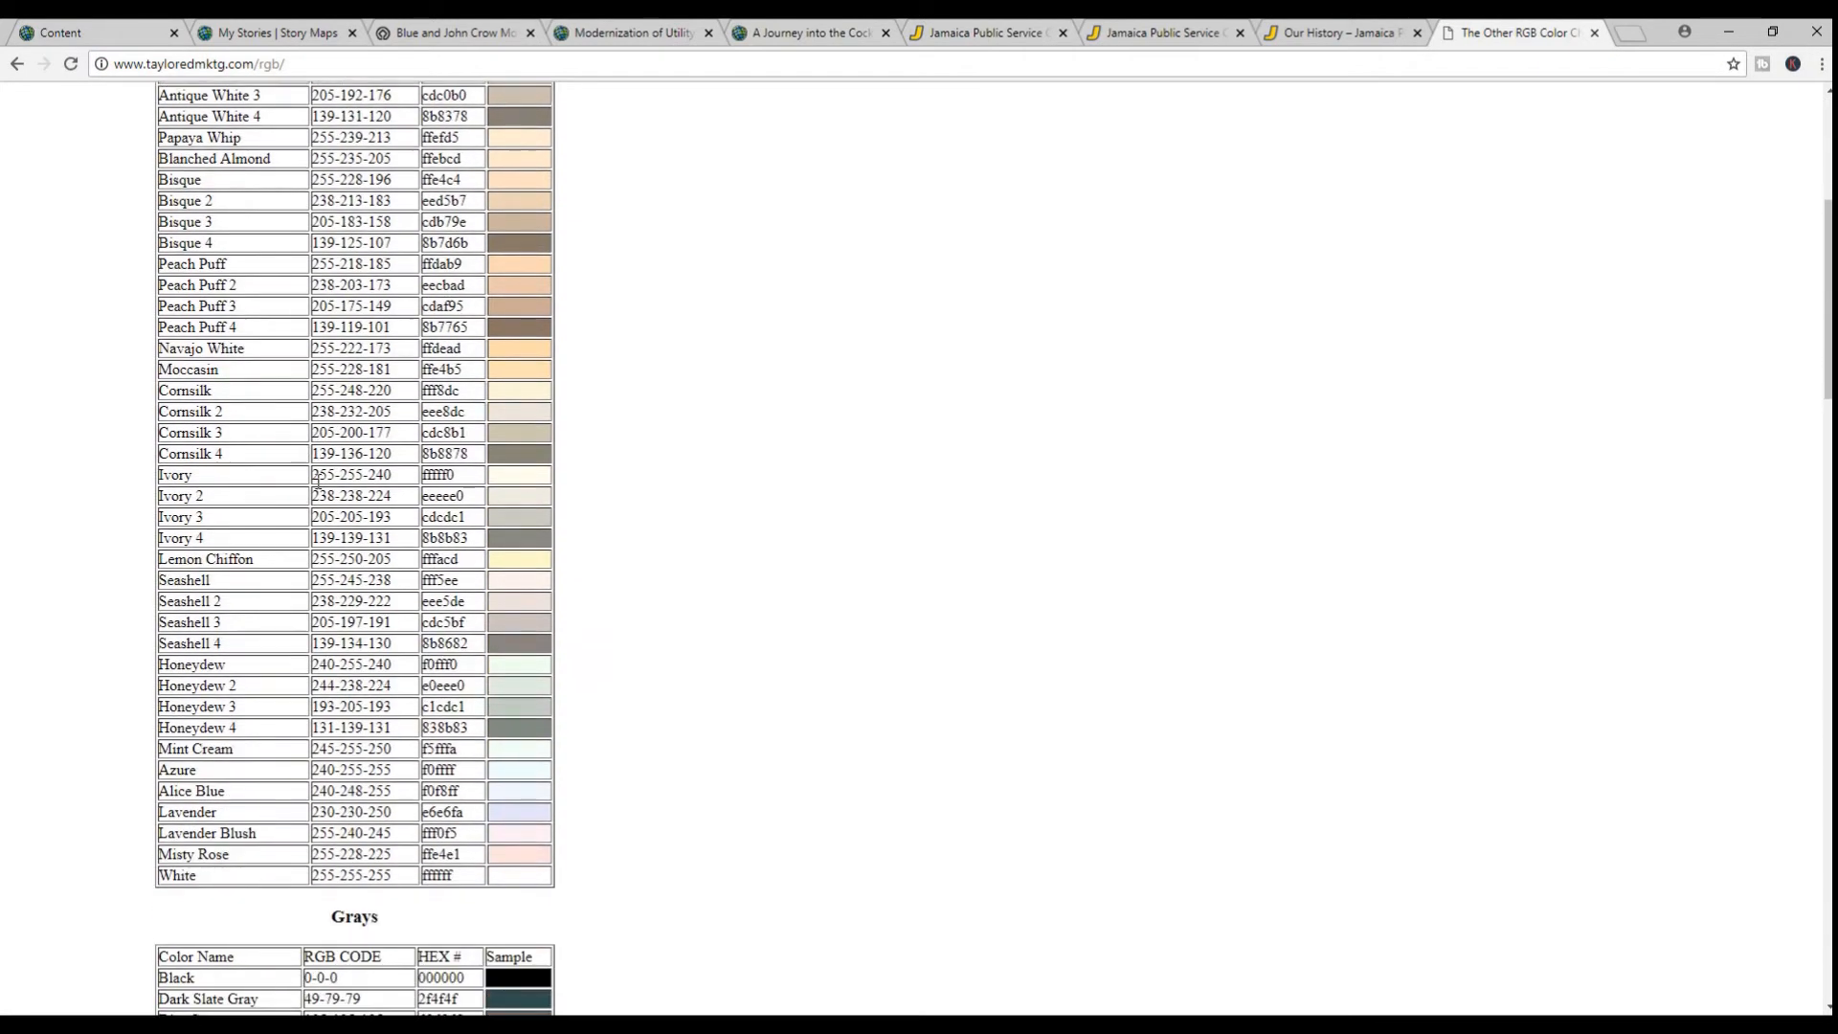
scroll(321, 488, down, 1)
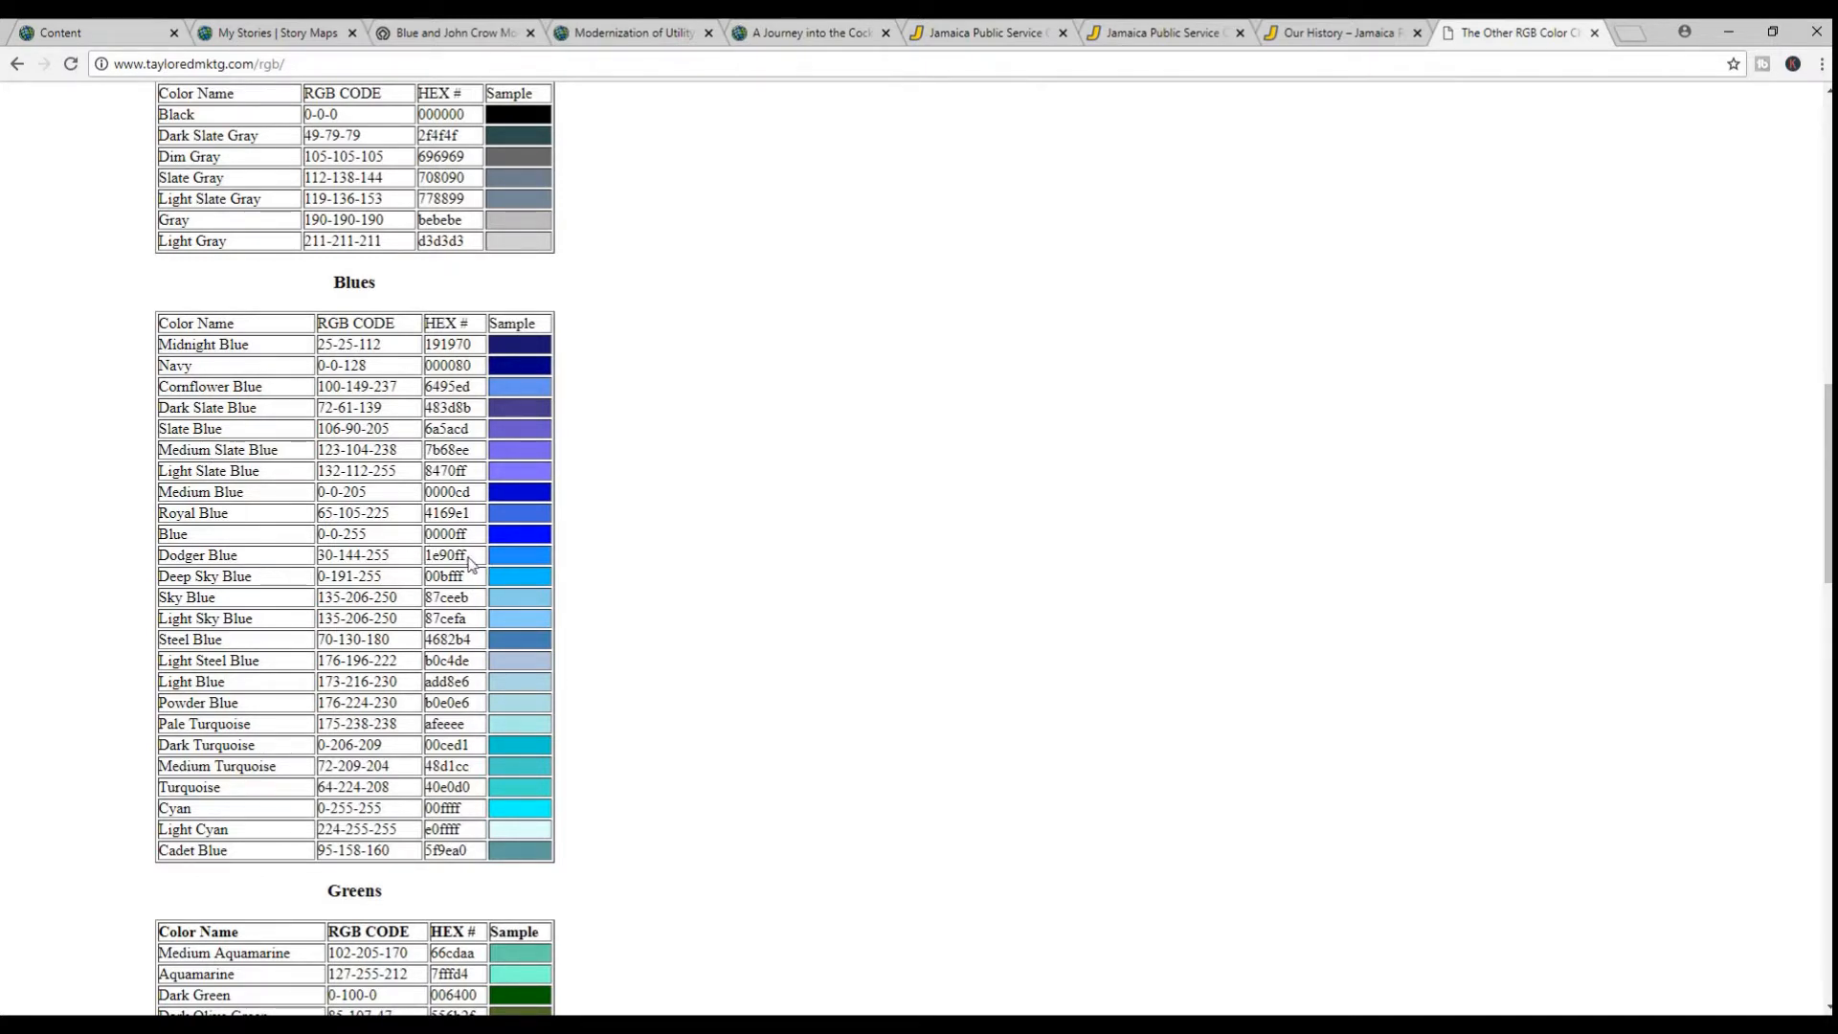
Set the .btn-blue background-color to the chart's Dodger Blue code #1e90ff and its border-color to #b22222, and save the section
drag(467, 557, 429, 558)
click(631, 29)
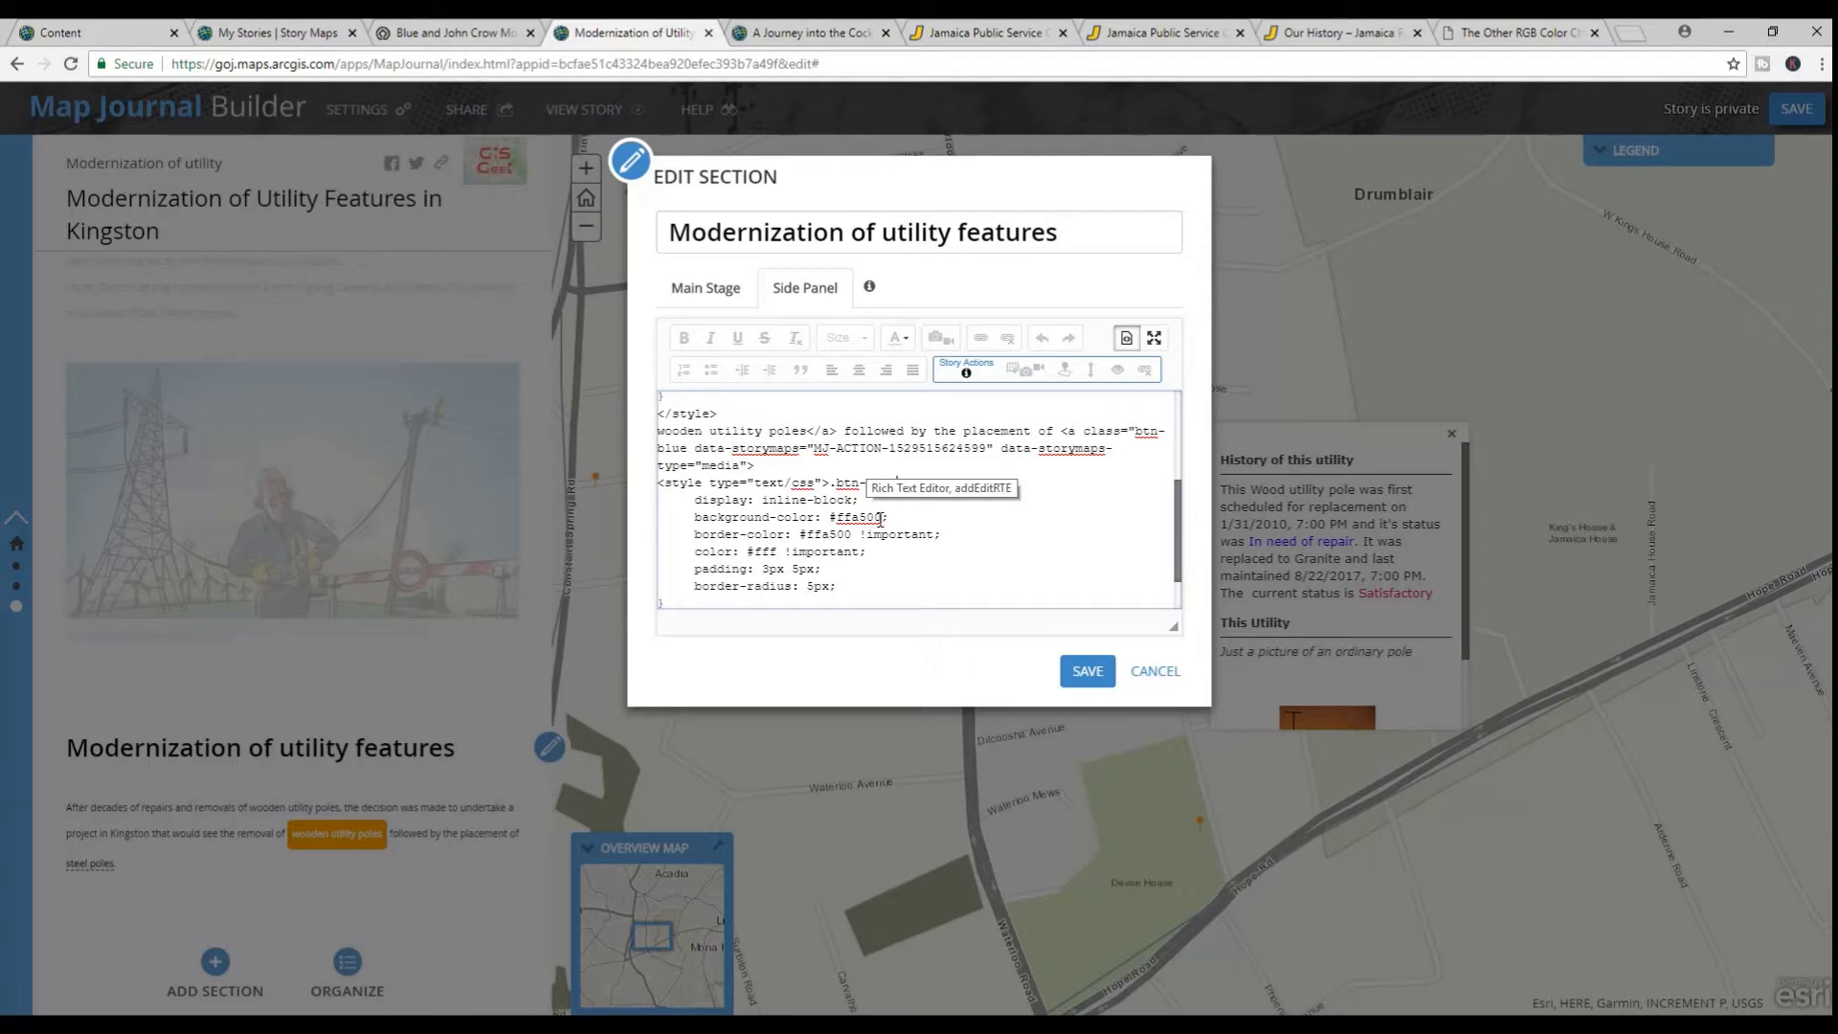
drag(880, 518, 841, 519)
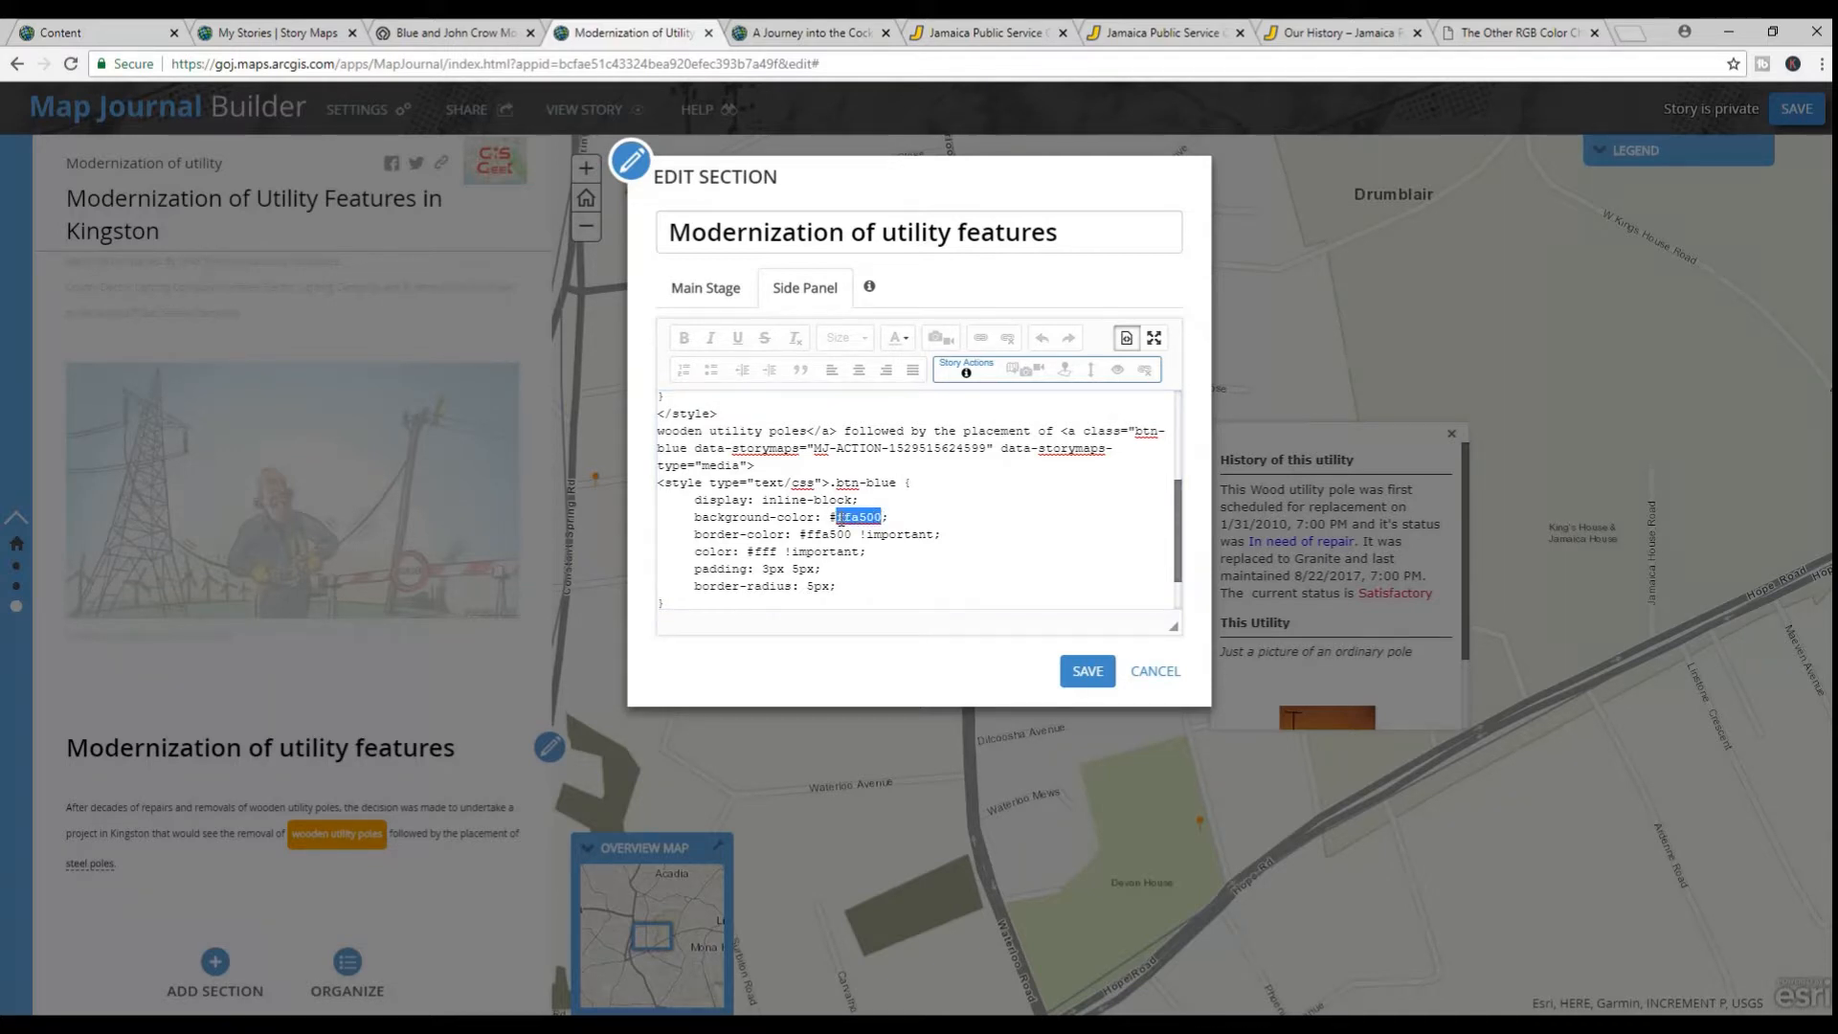
key(ctrl+v)
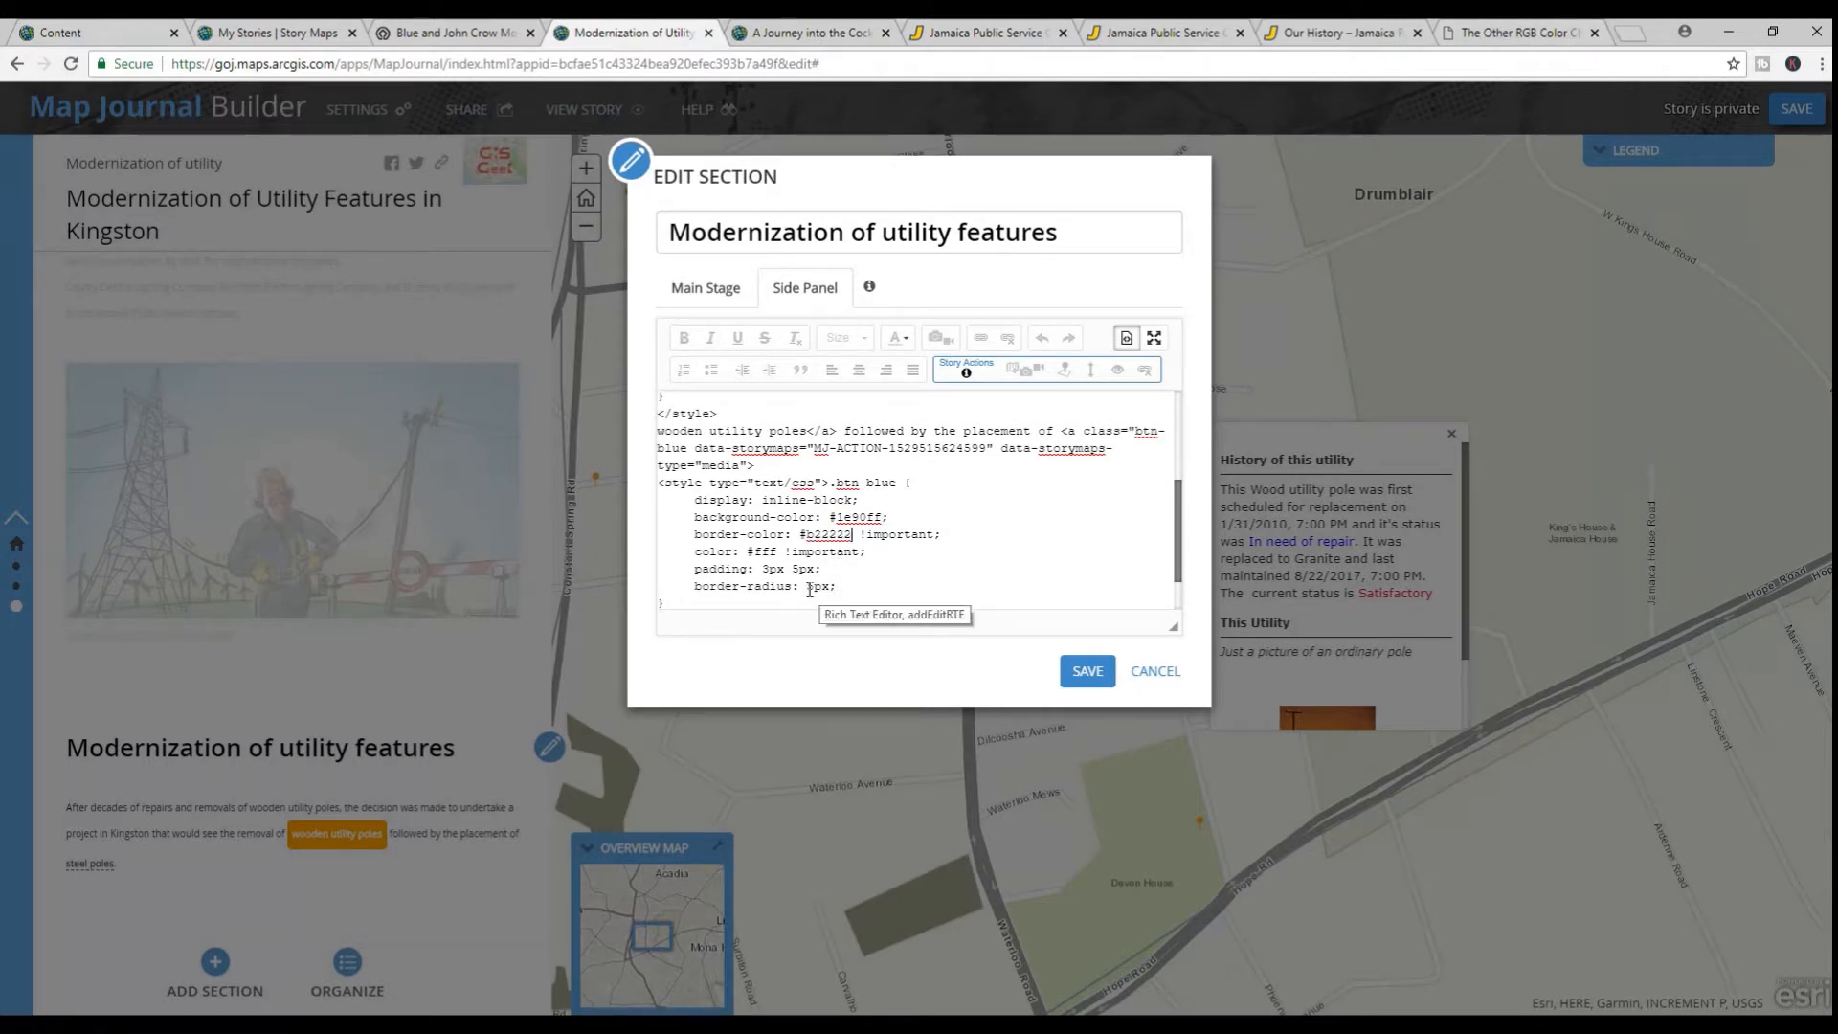
drag(807, 586, 813, 587)
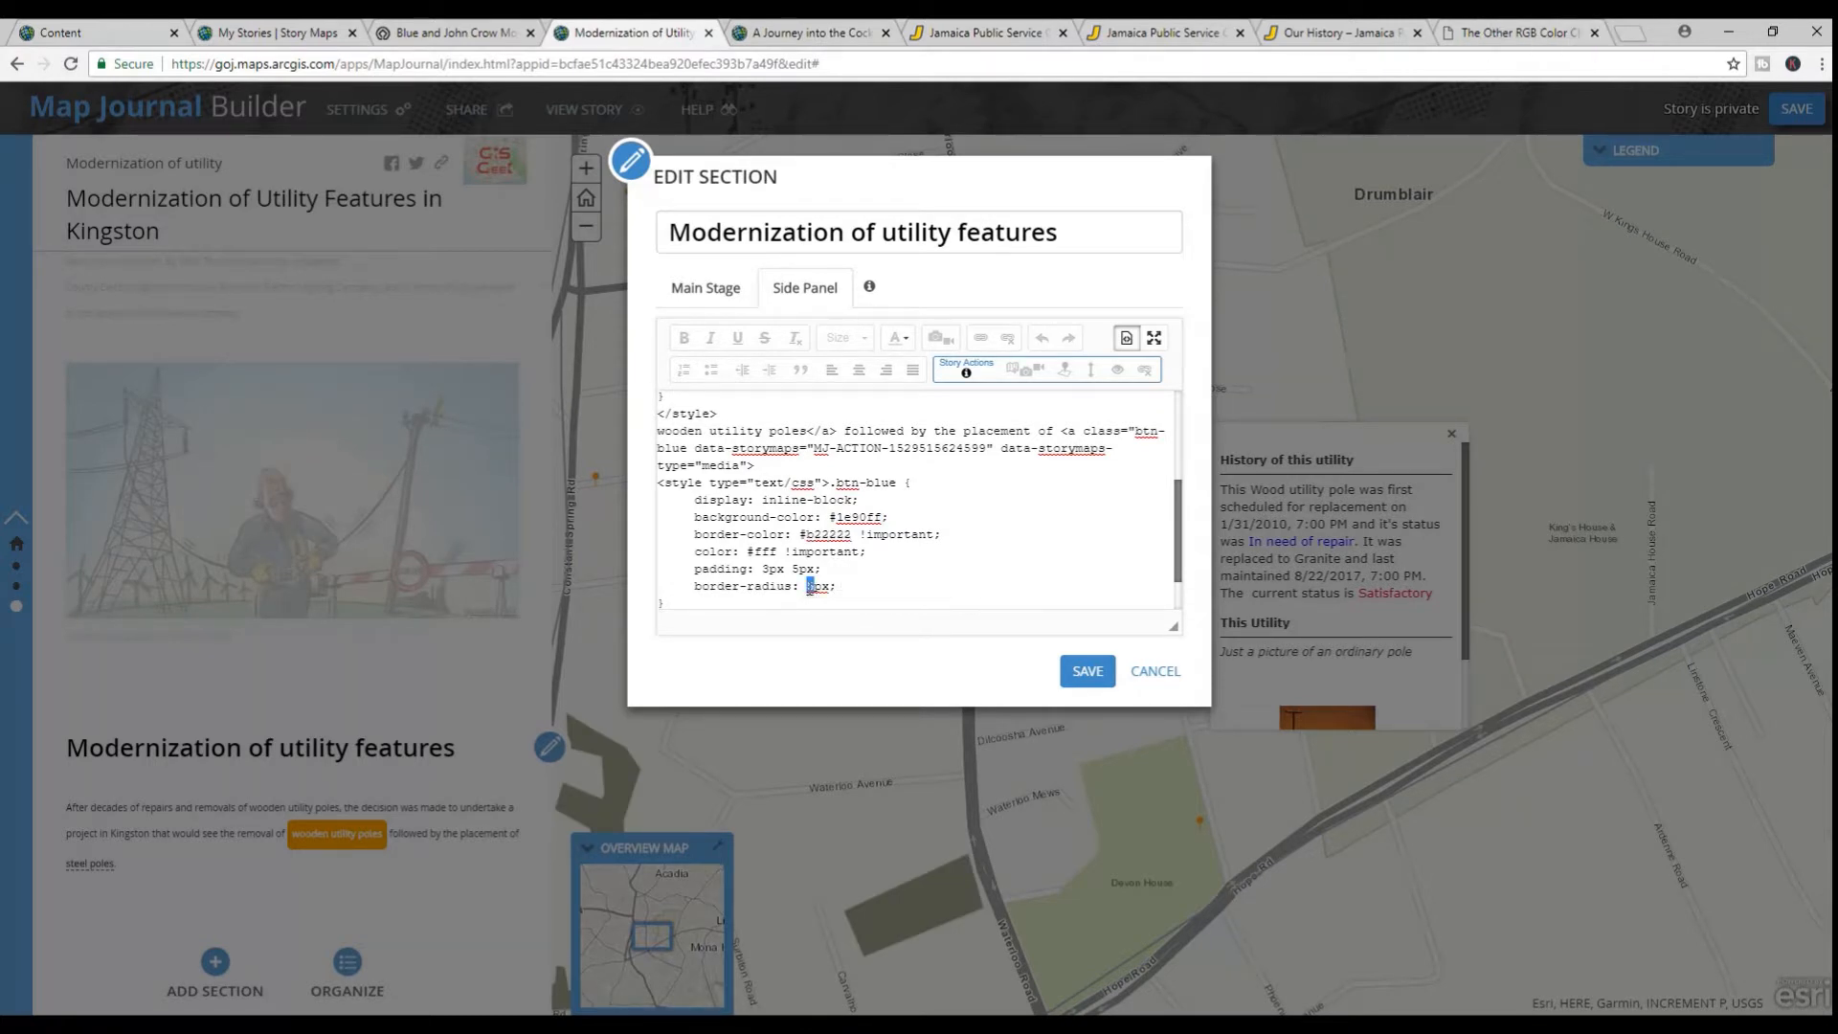
click(1080, 670)
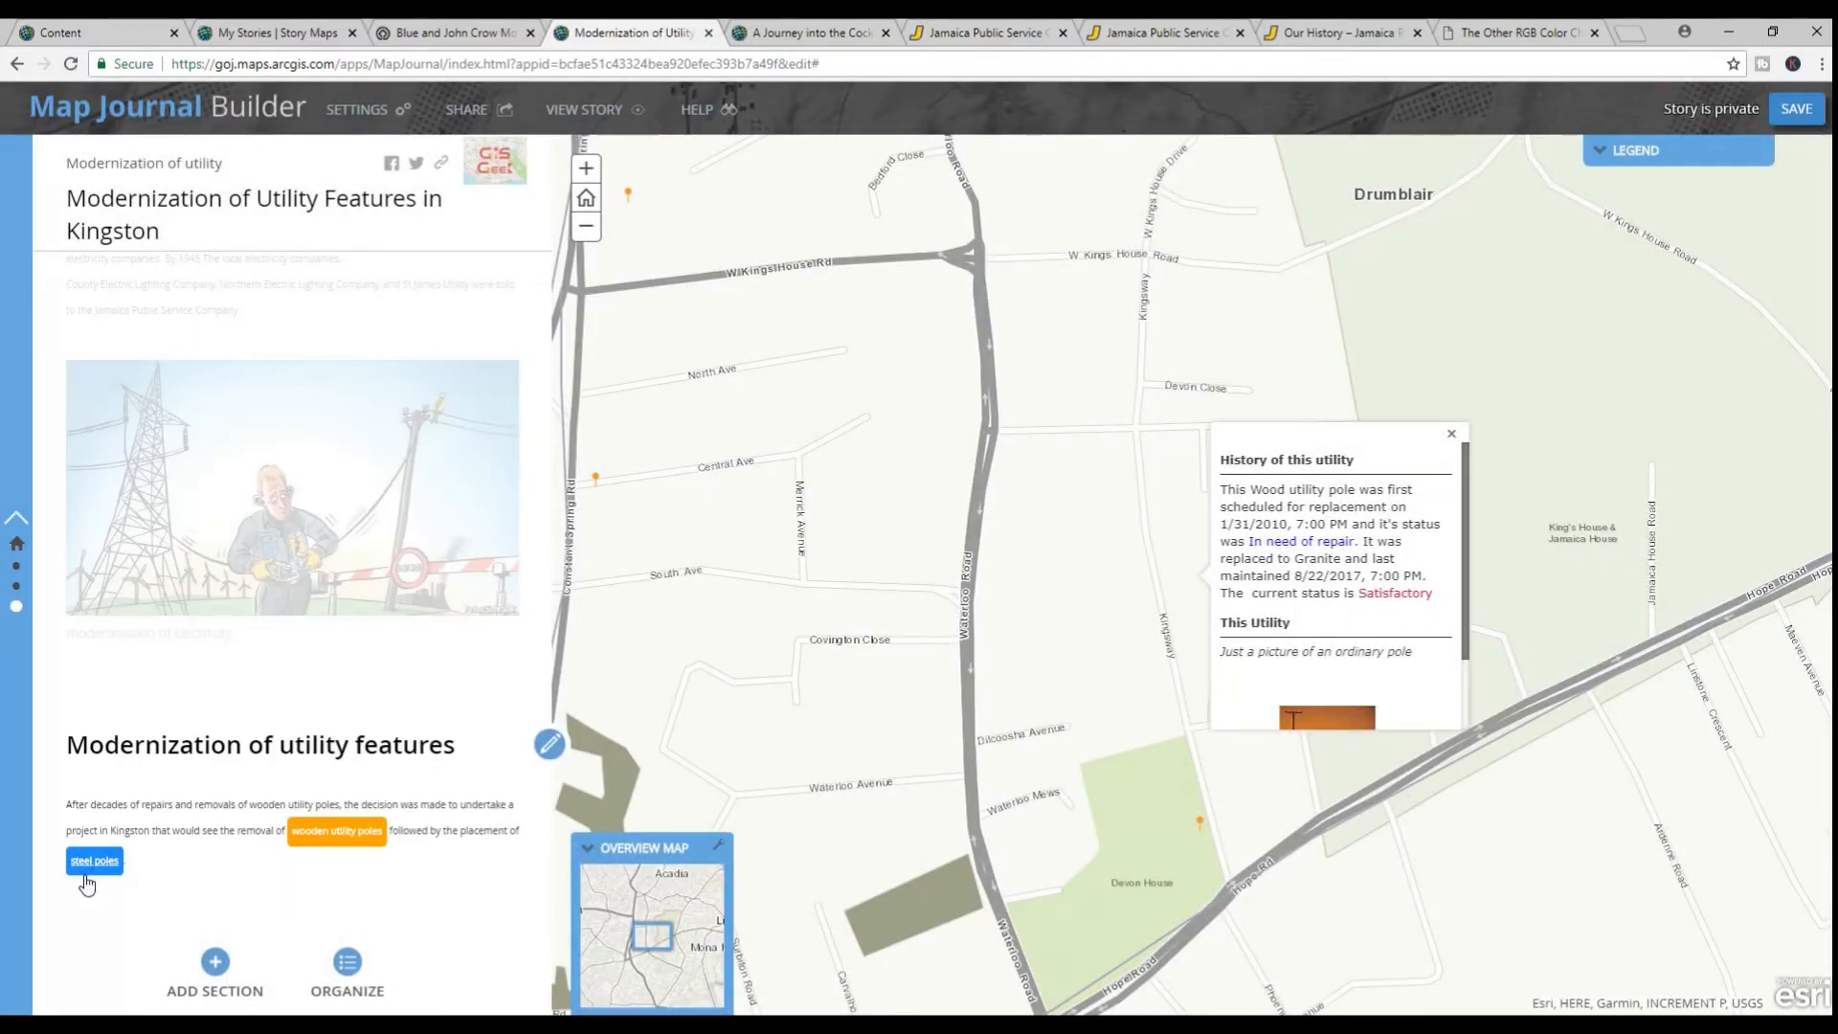
Set the .btn-orange border-radius to 15px in the HTML source of the "Modernization of utility features" side panel and save the section
click(549, 745)
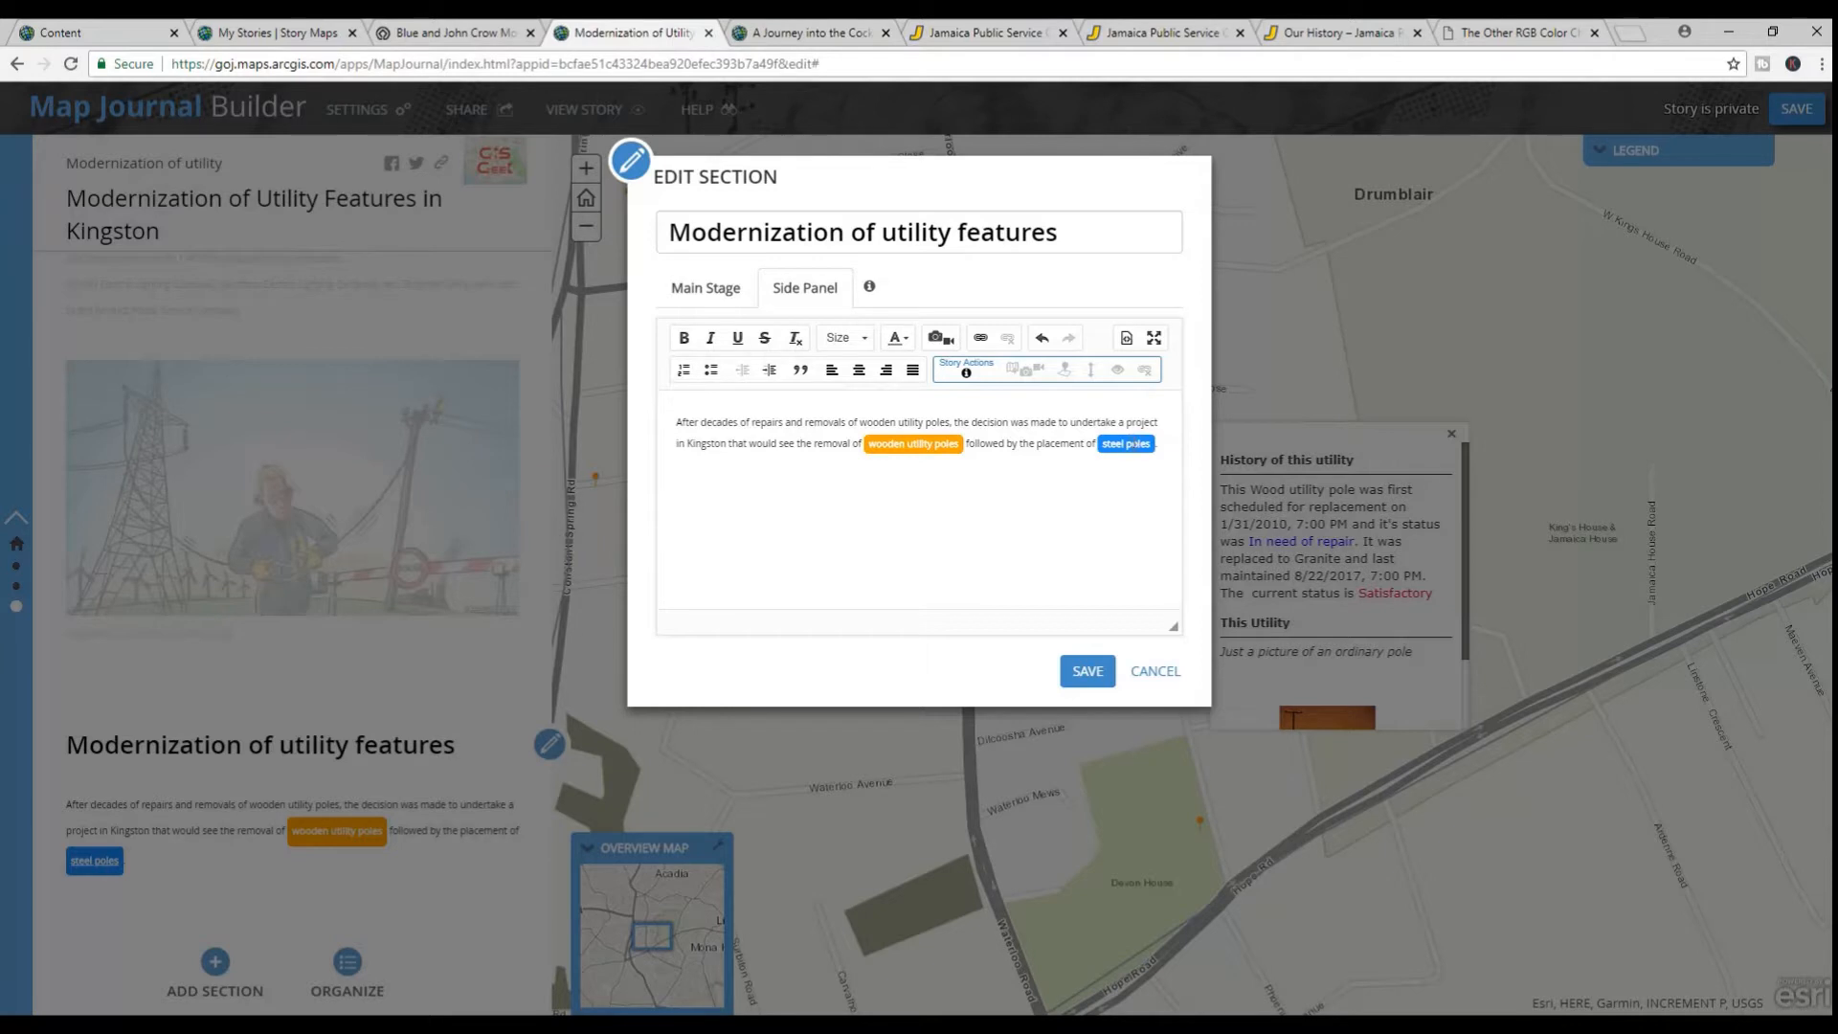
click(1155, 443)
click(1127, 339)
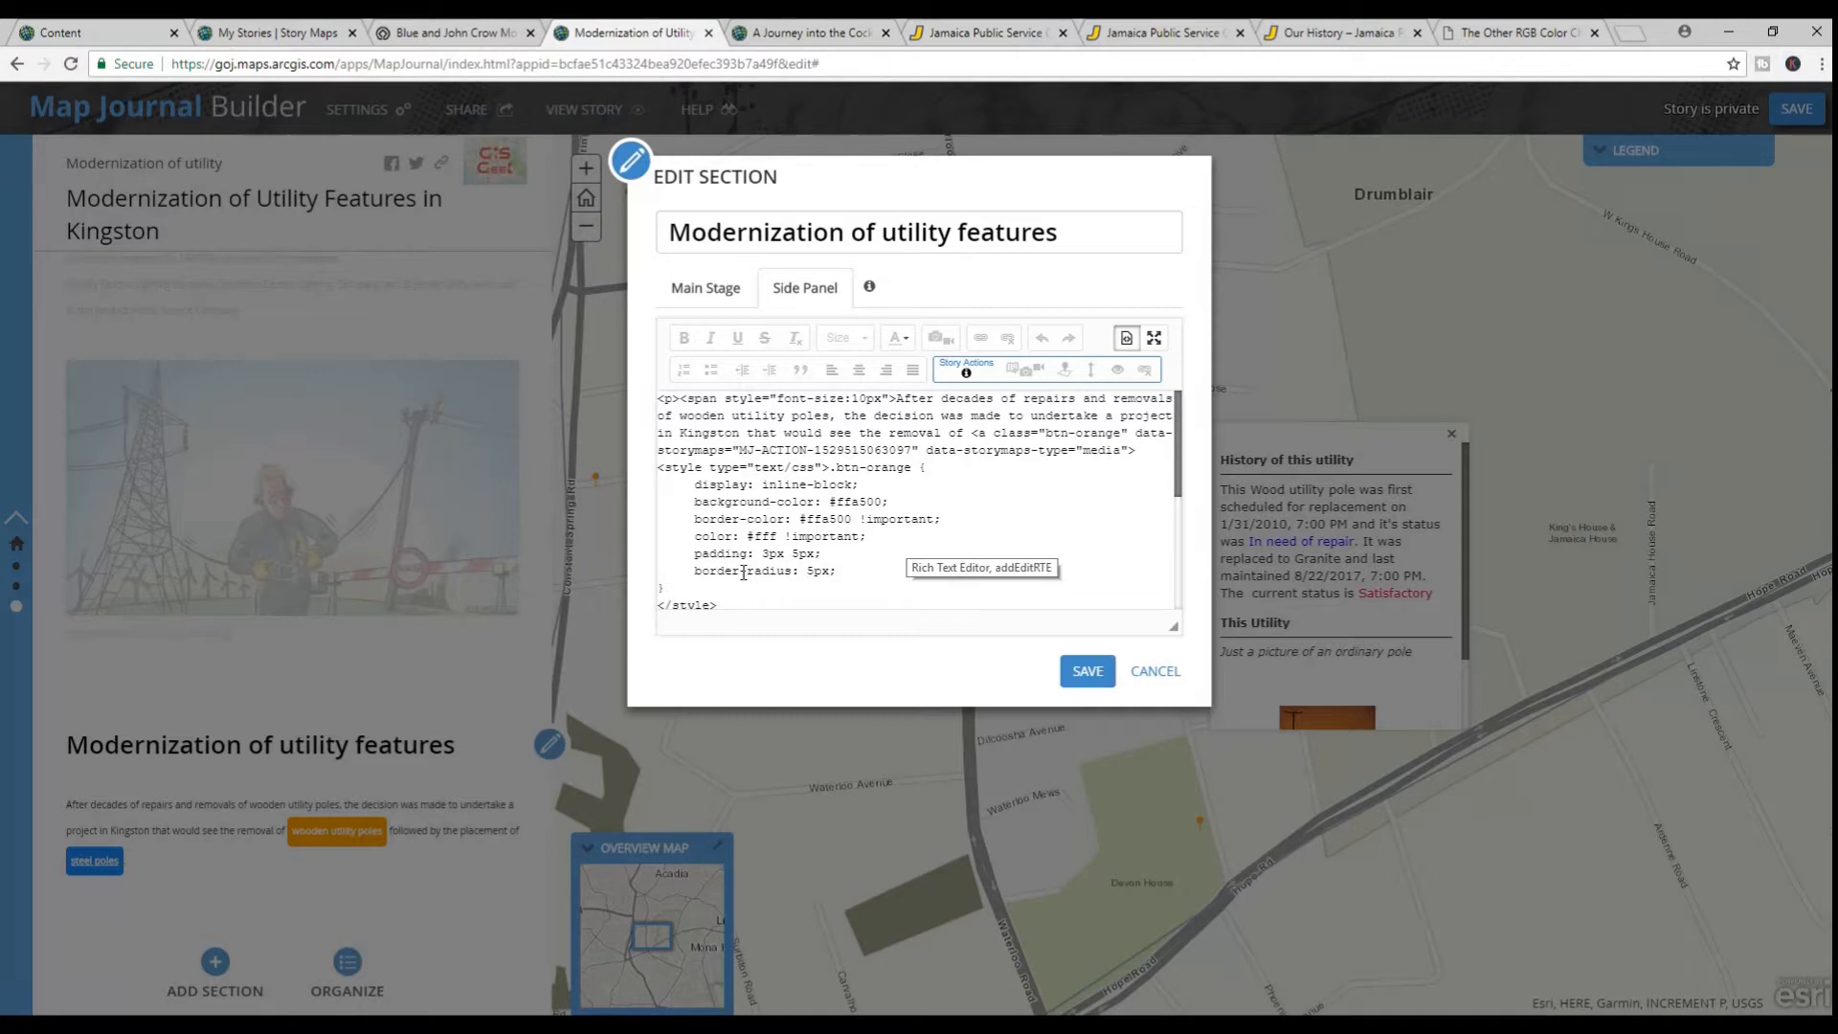
click(809, 575)
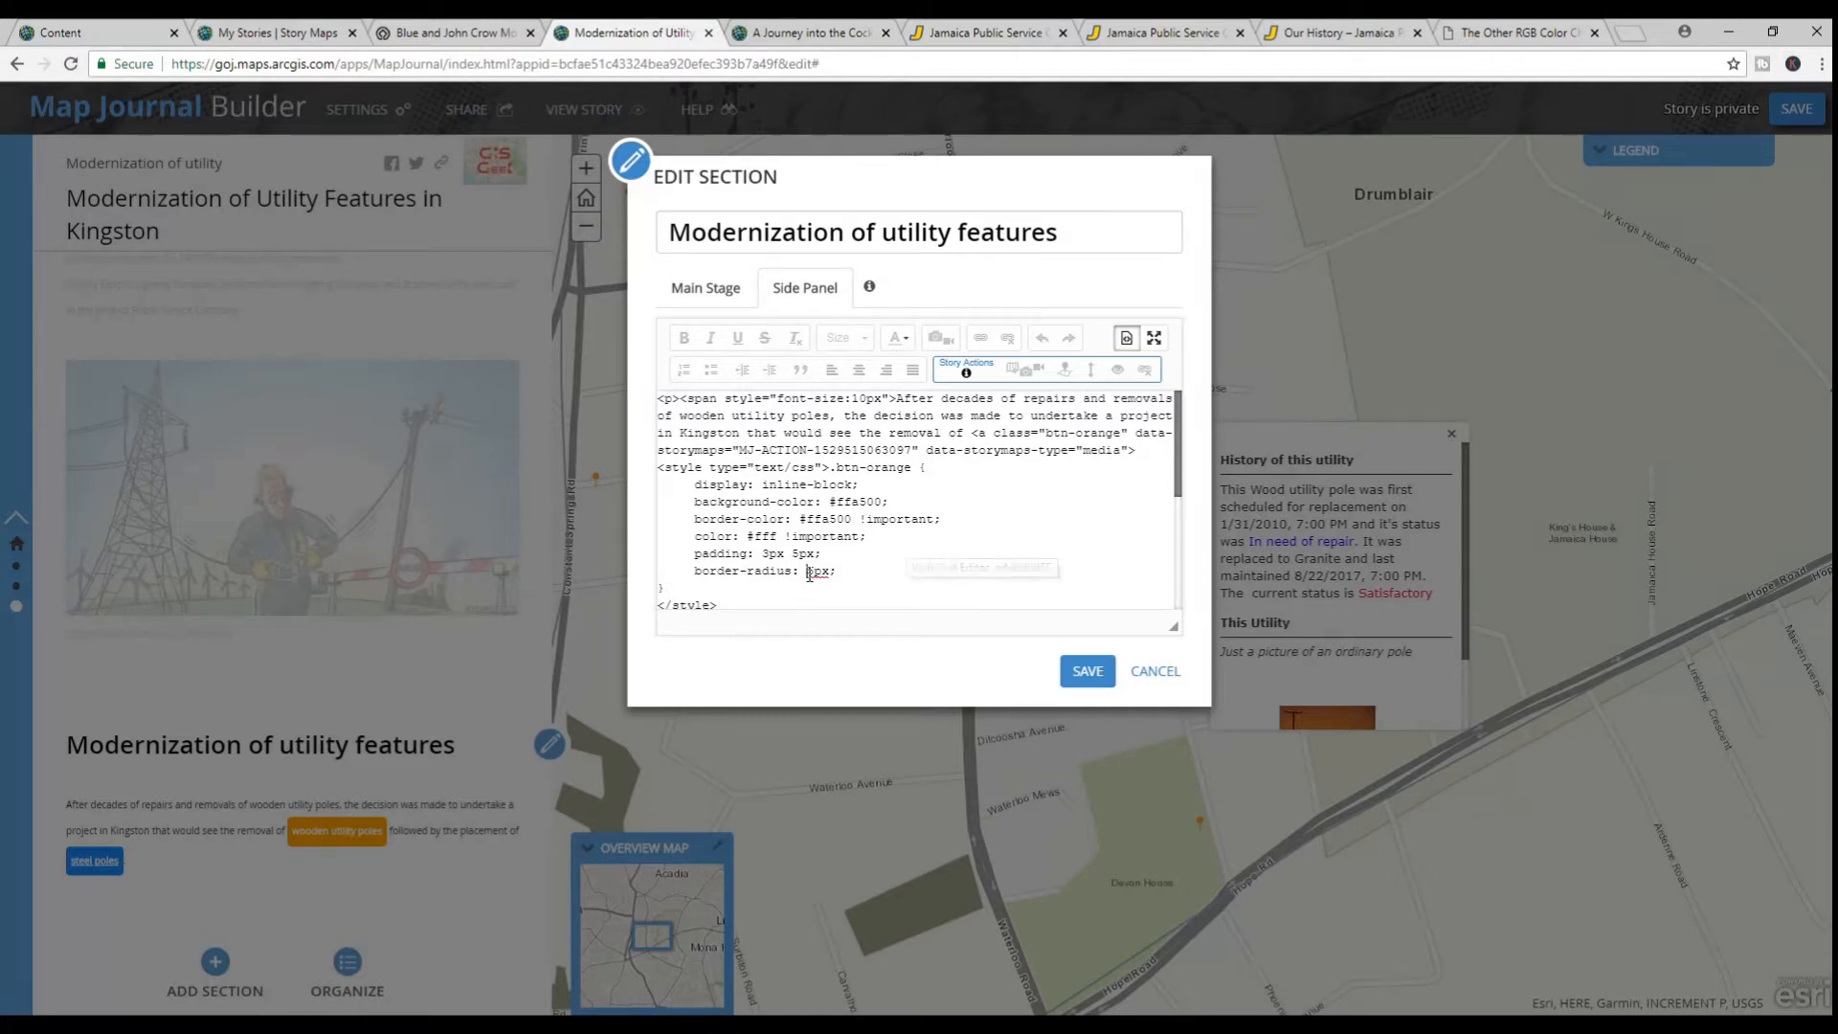
text(1)
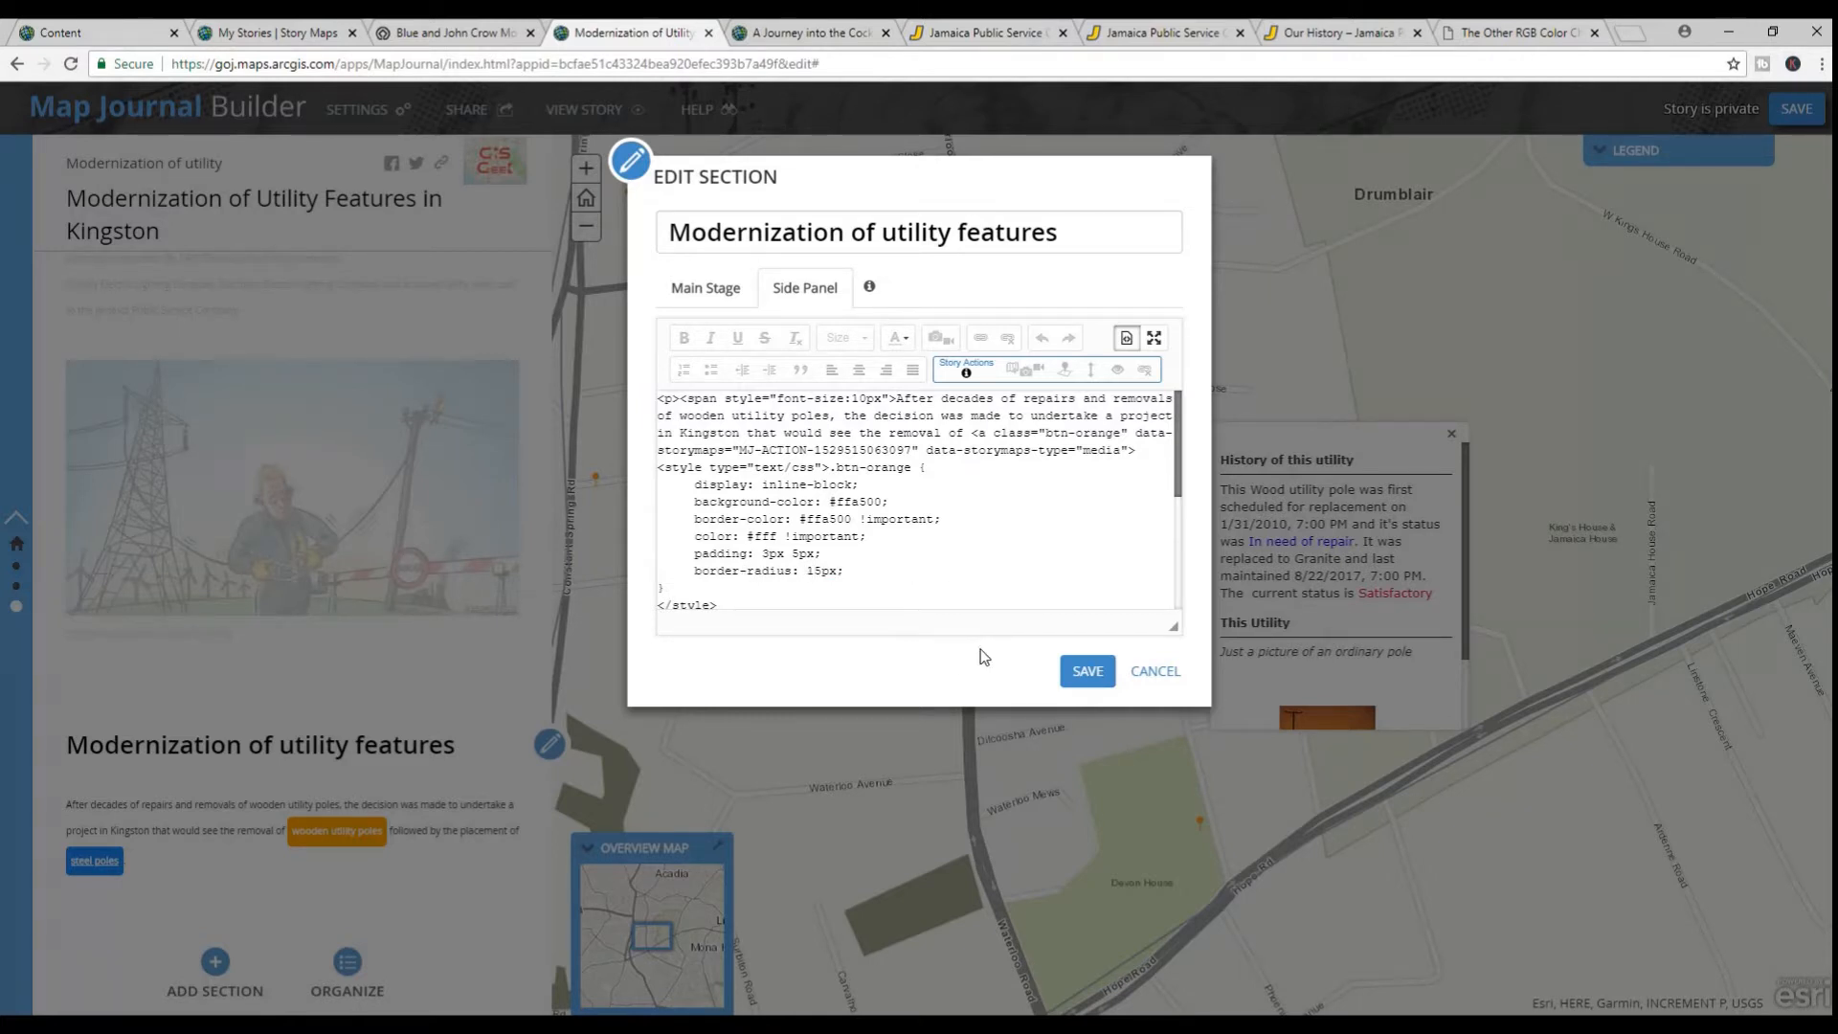
click(1085, 671)
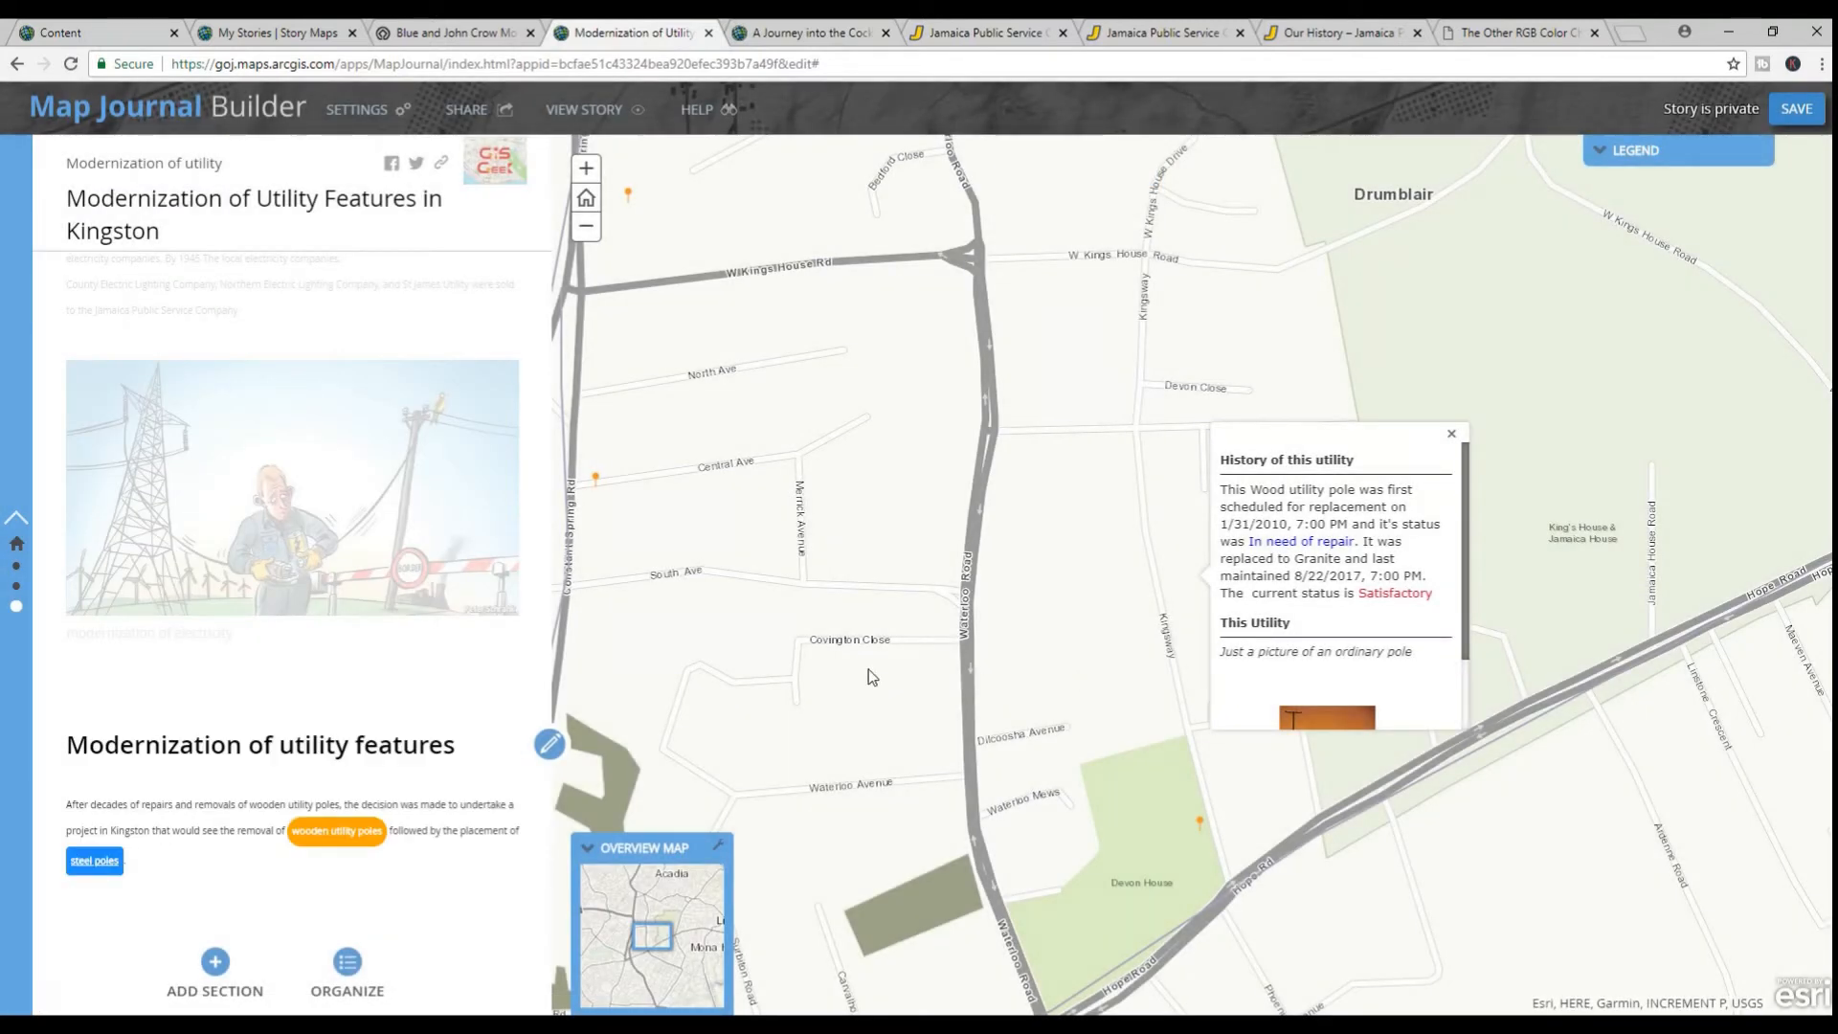
Set the .btn-blue padding to 3px 5px in the side panel's HTML source, and save the section and the story
click(545, 750)
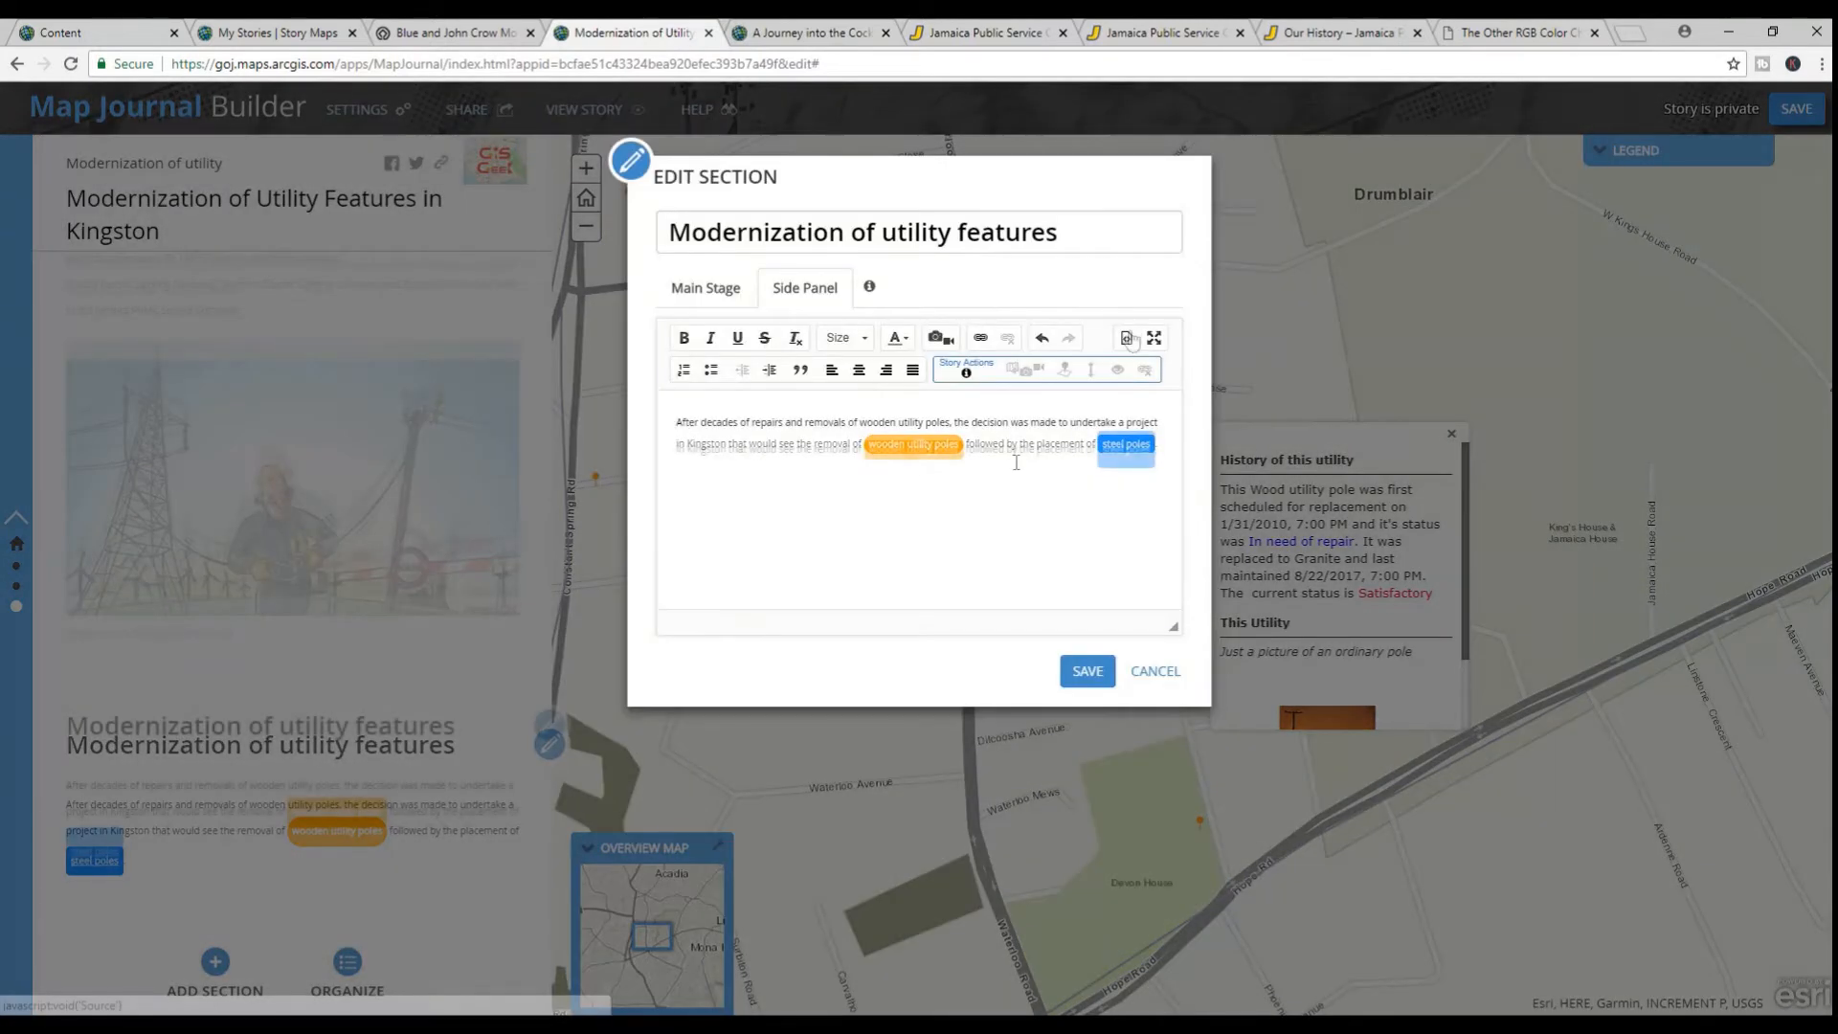
scroll(766, 561, down, 3)
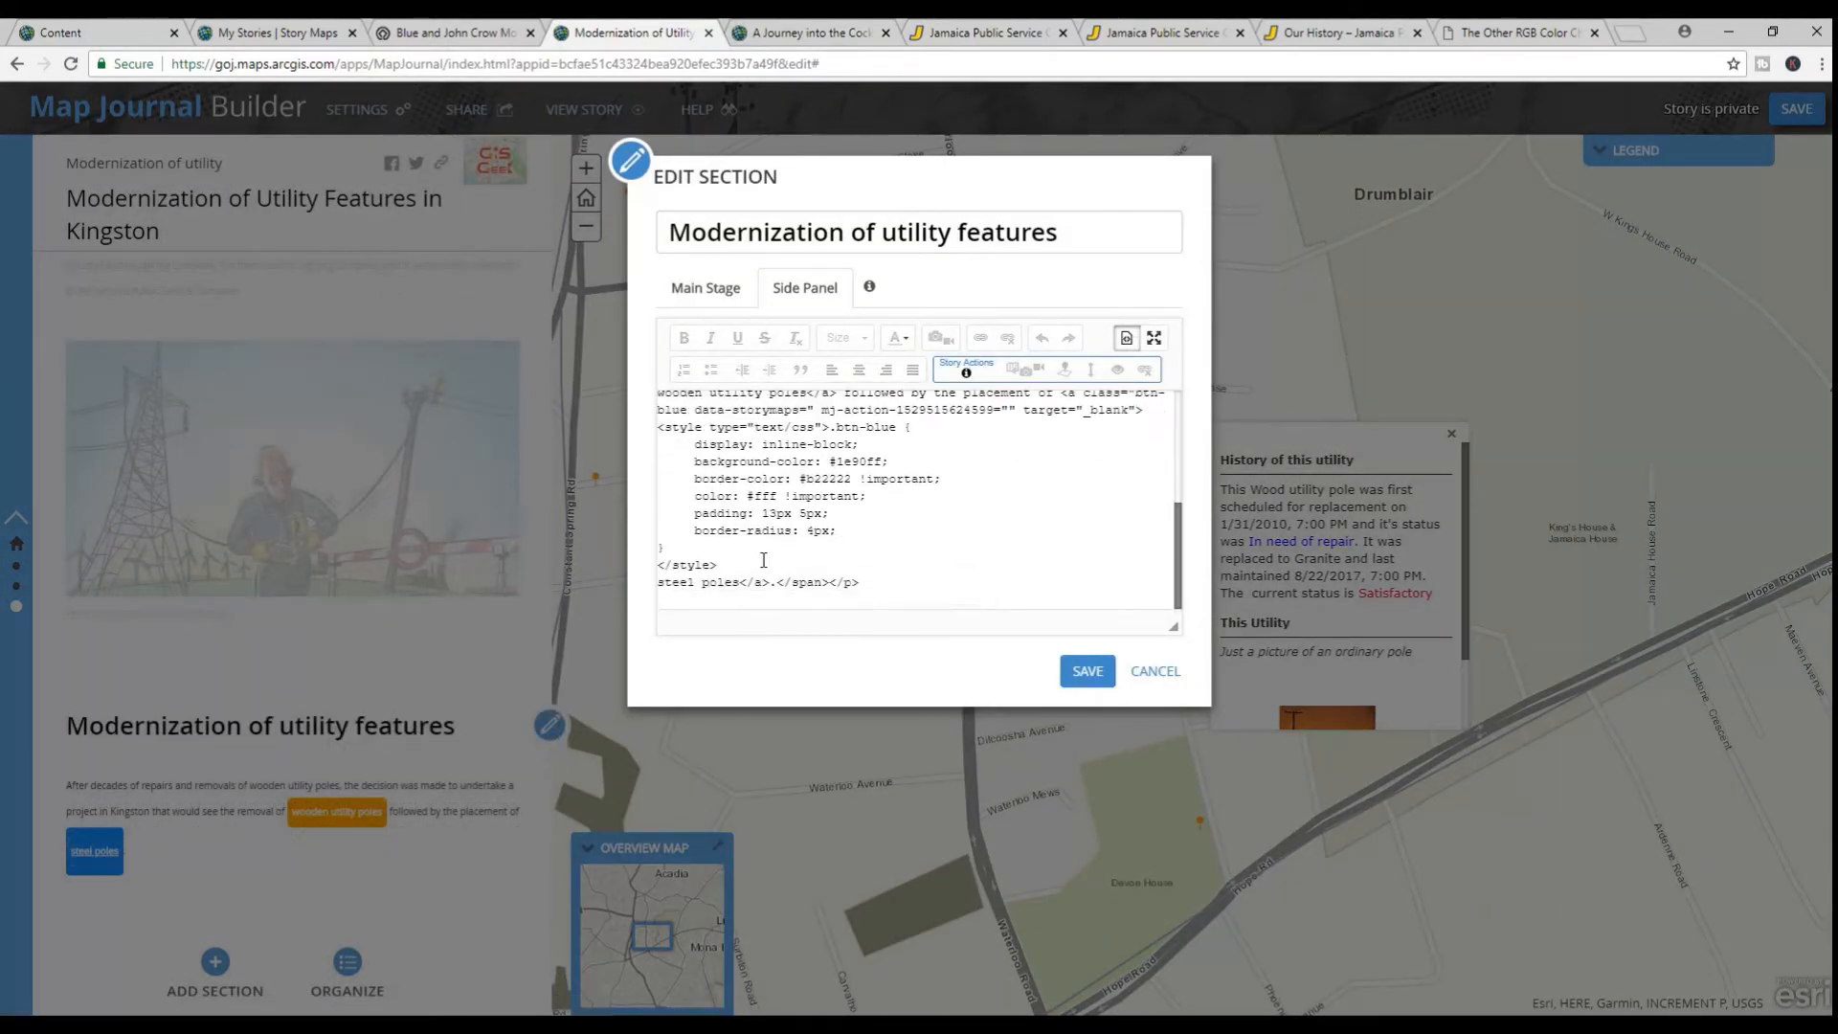
click(770, 515)
key(BackSpace)
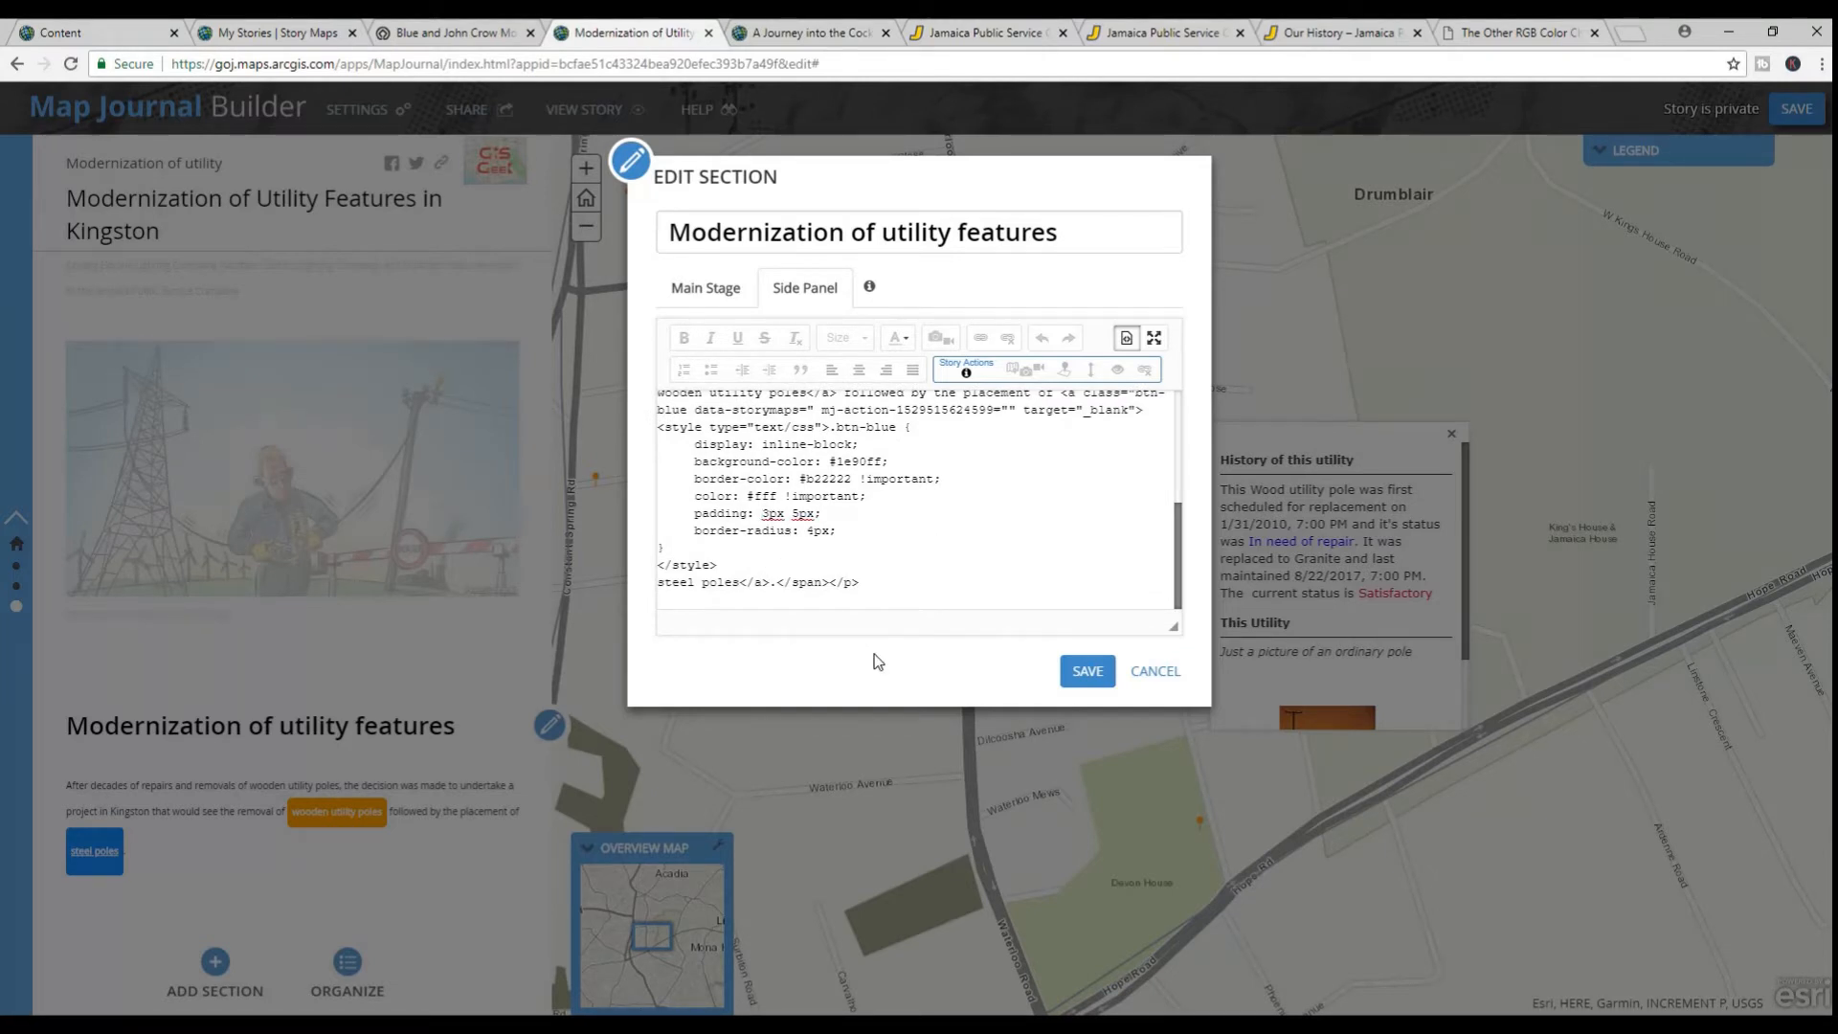
click(1069, 676)
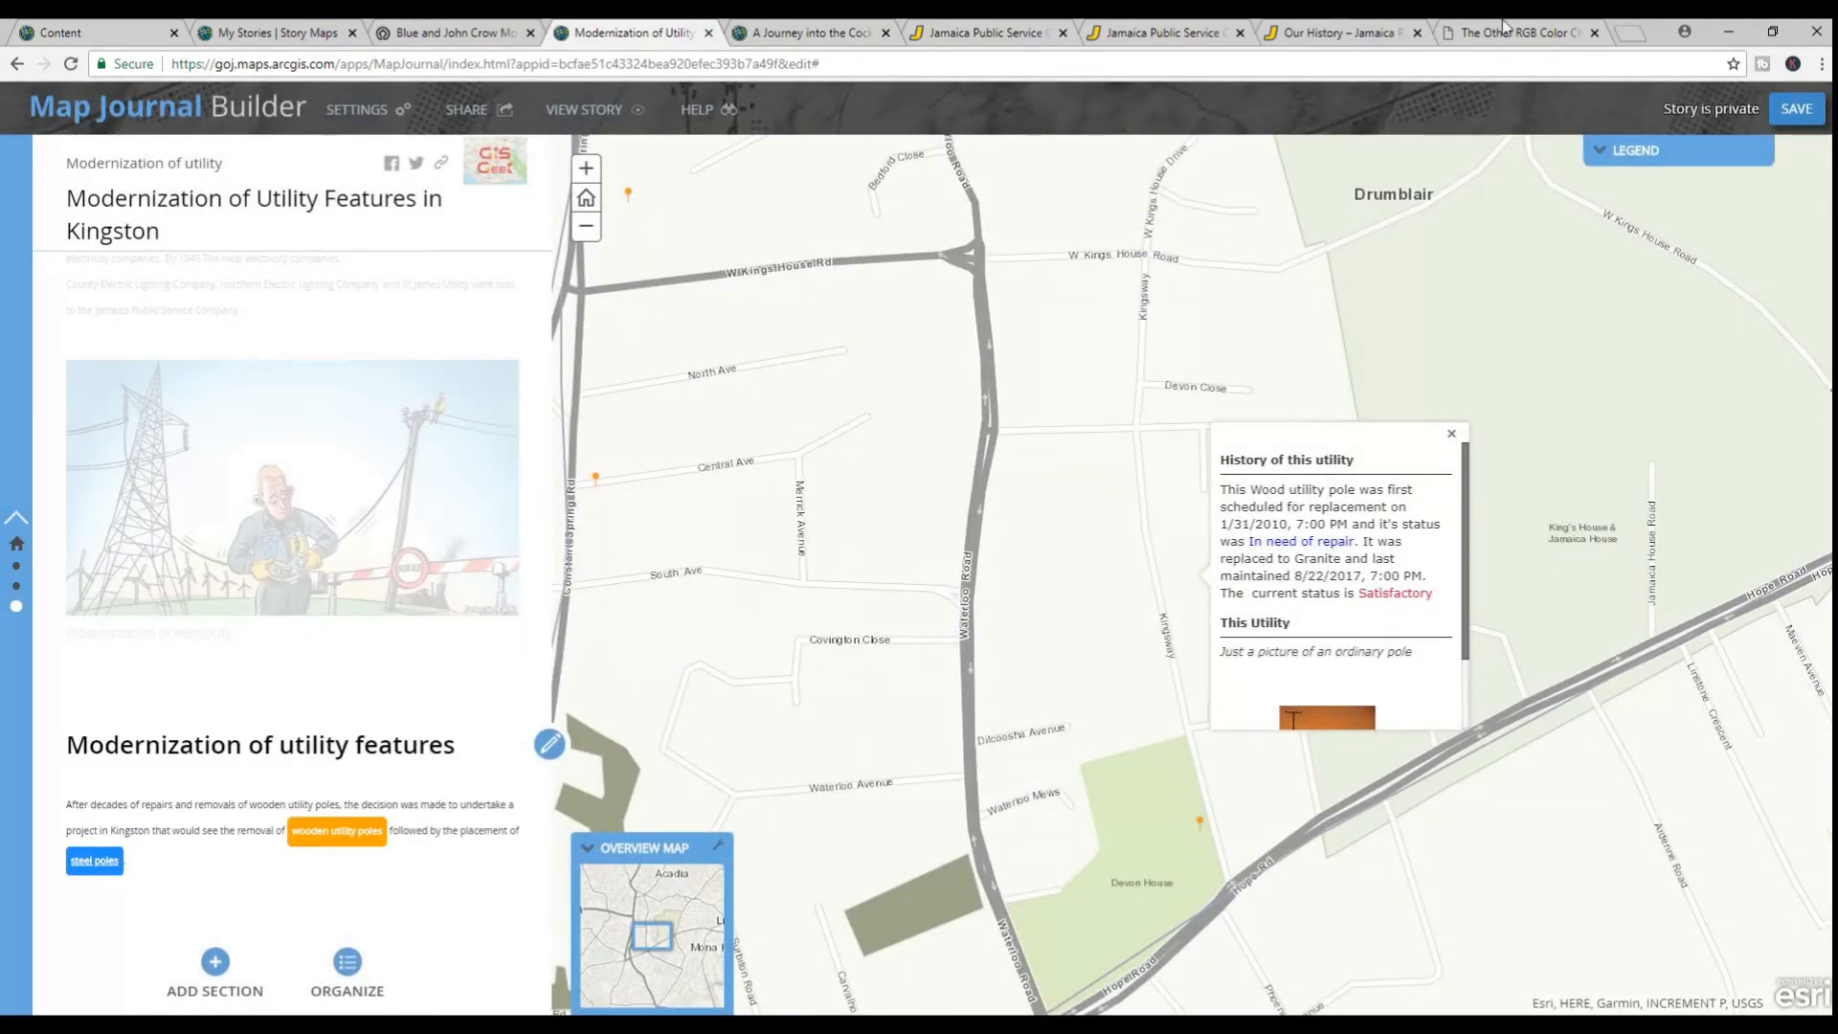
click(1788, 111)
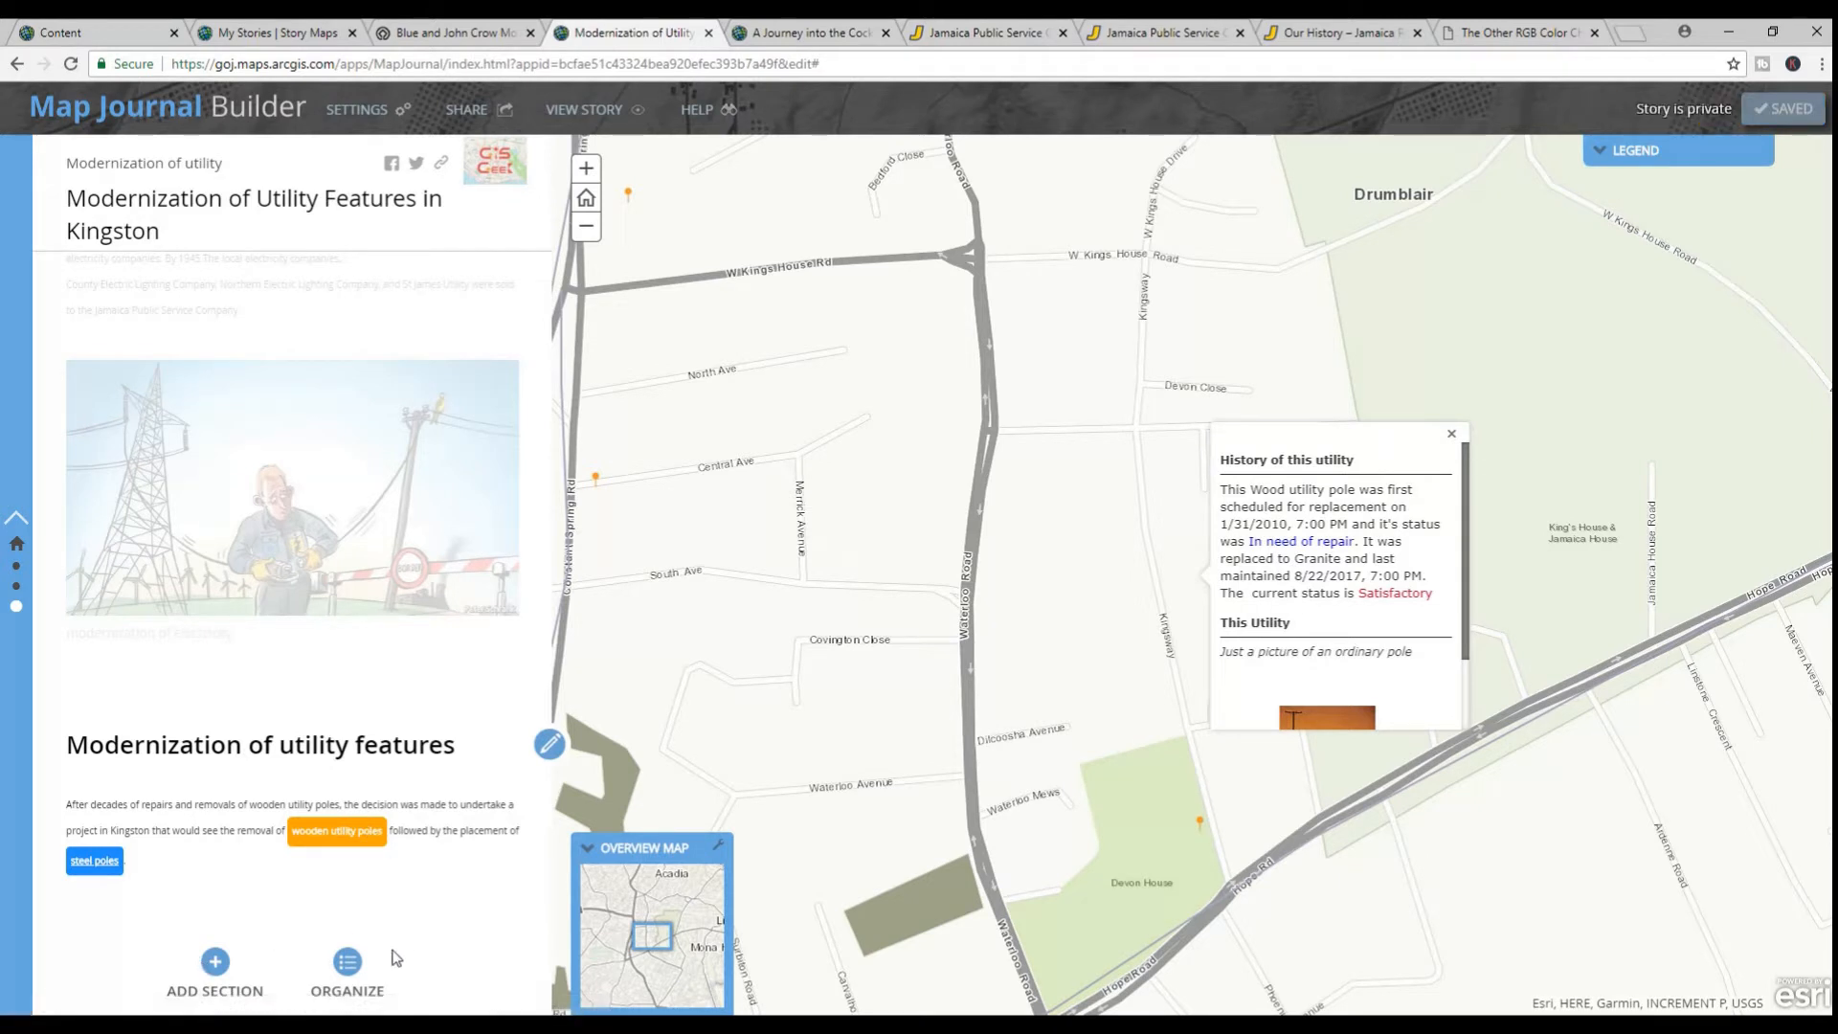
View the live story and test the "Jamaica Public Service Company Limited (JPS)" hyperlink in the introduction, returning to the story
click(599, 108)
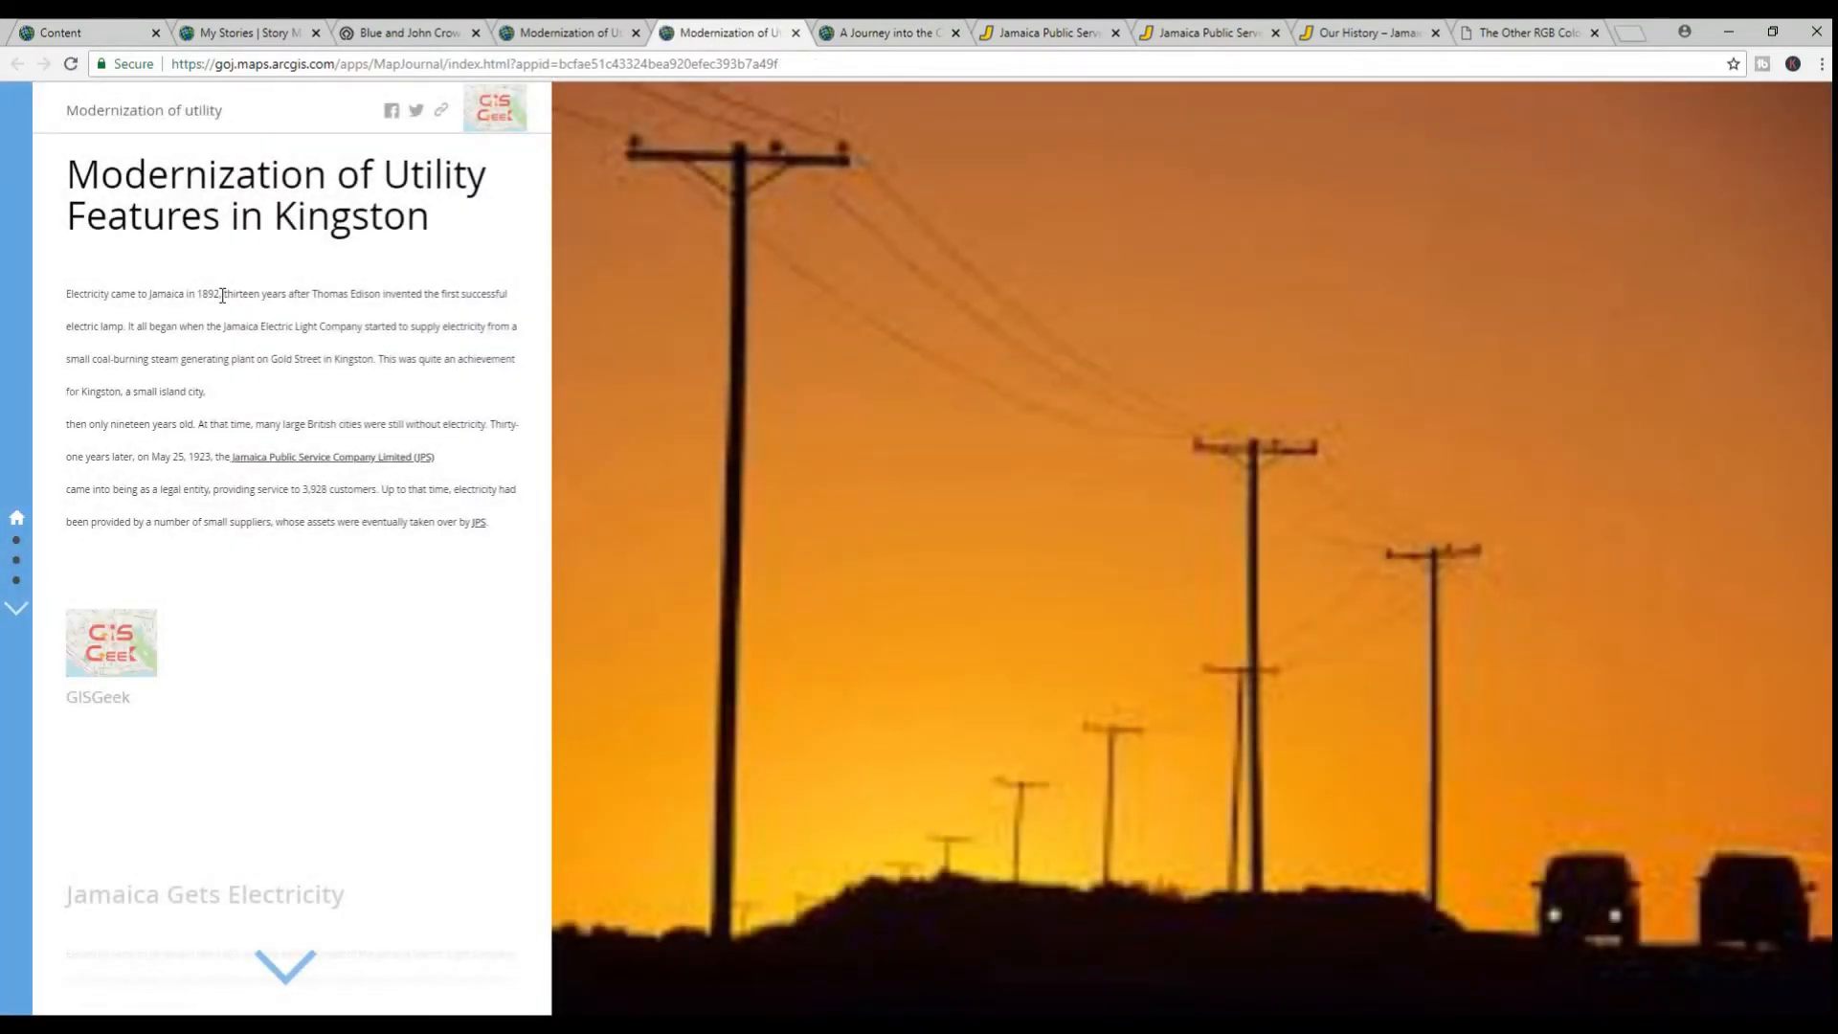
click(347, 462)
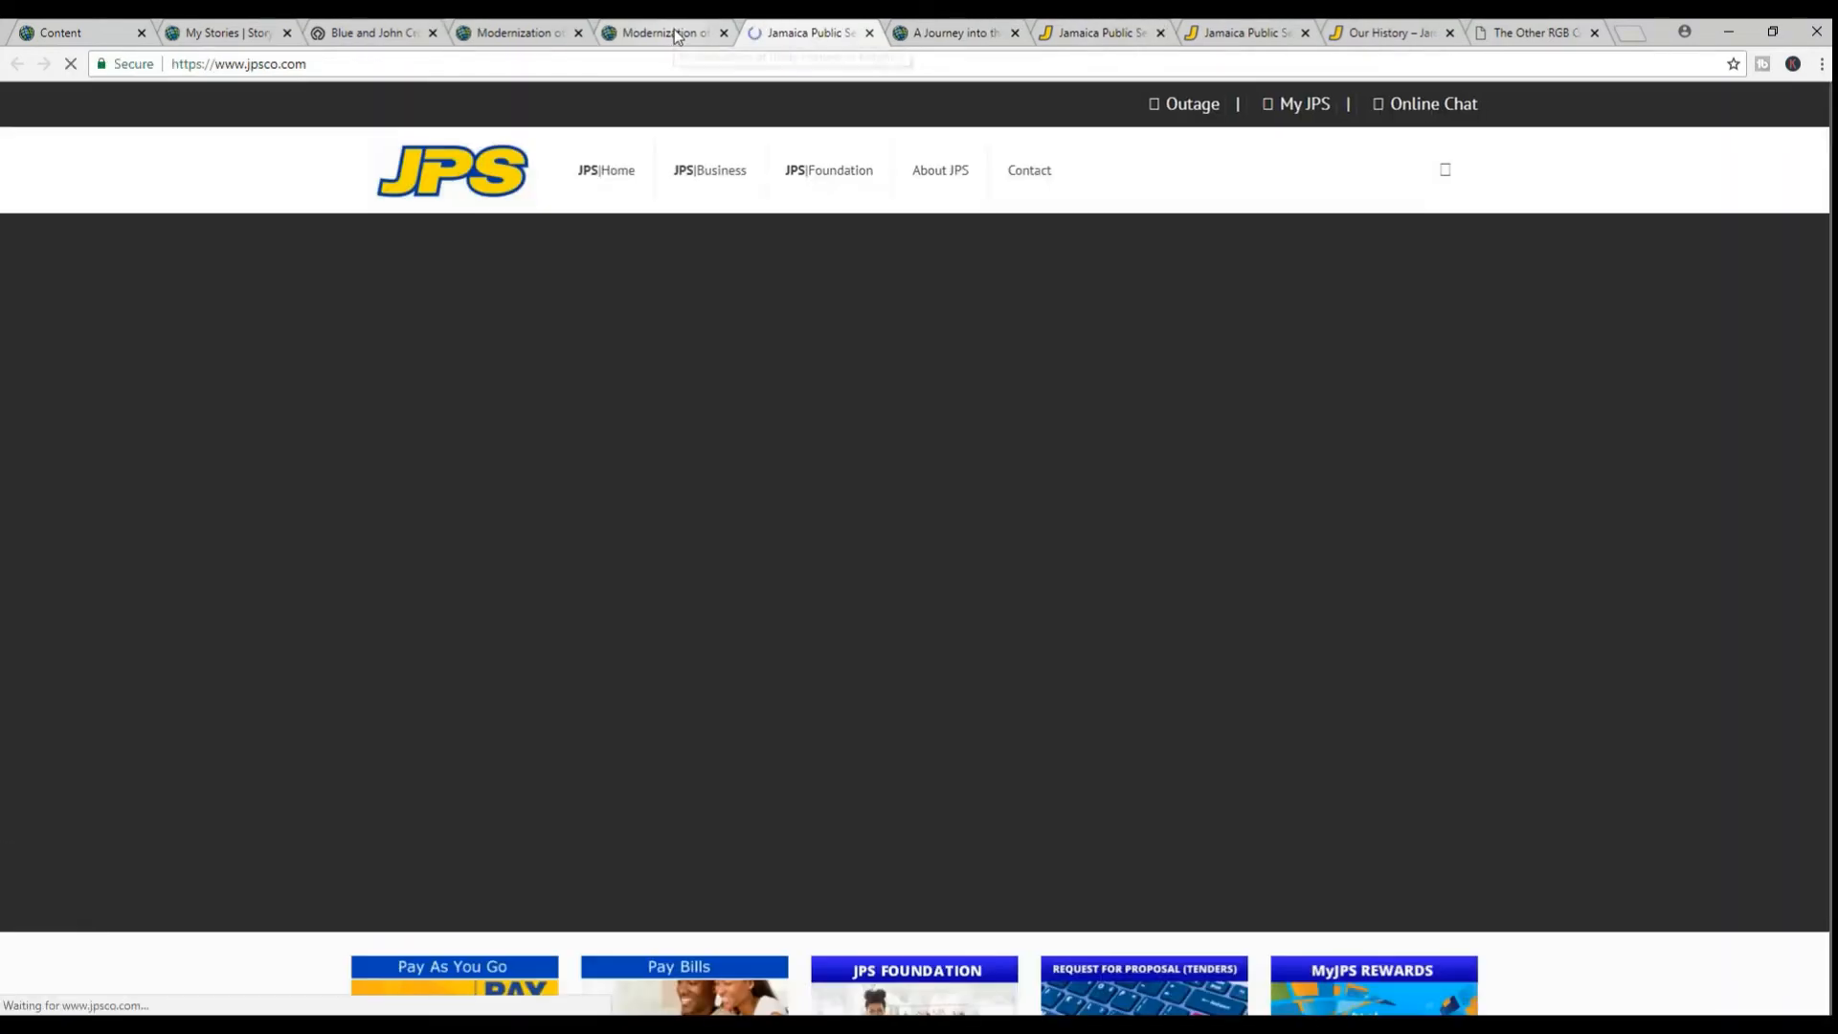
click(675, 37)
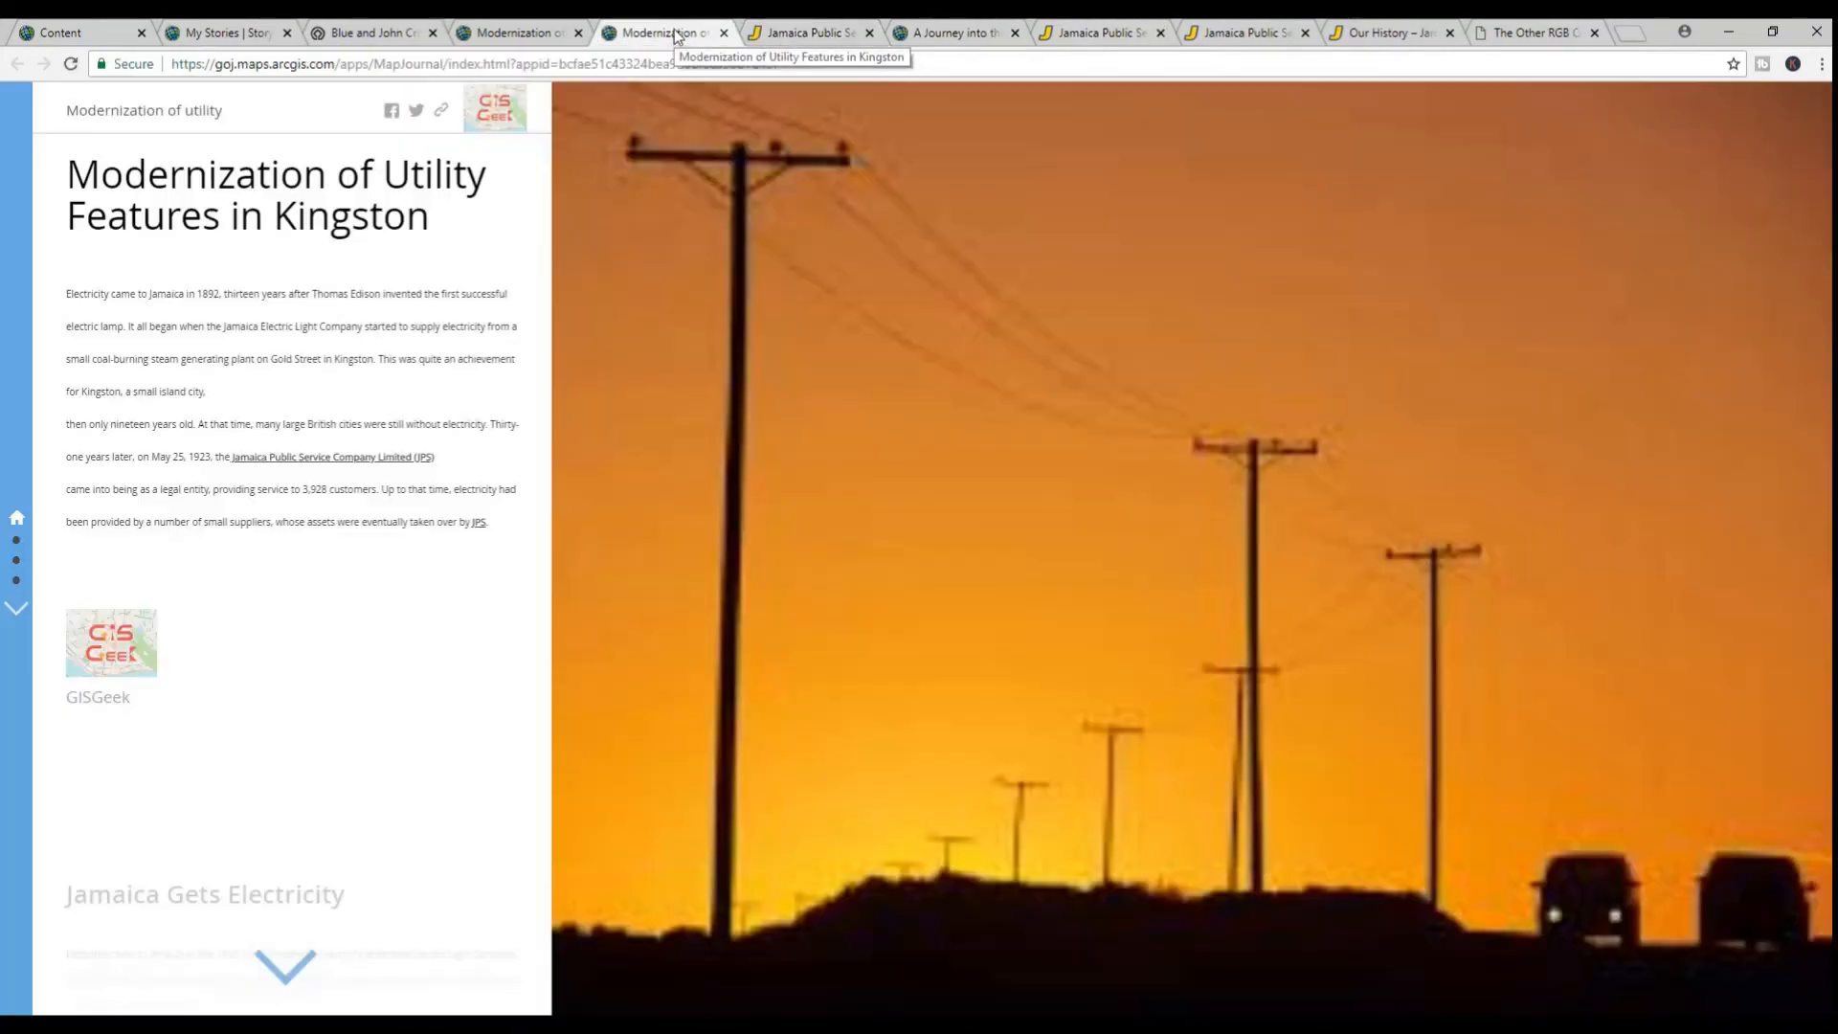
Test the "Jamaica Public Service Company Ltd. (JPS)" story action in the section on the consolidation of all electric companies
scroll(227, 654, down, 5)
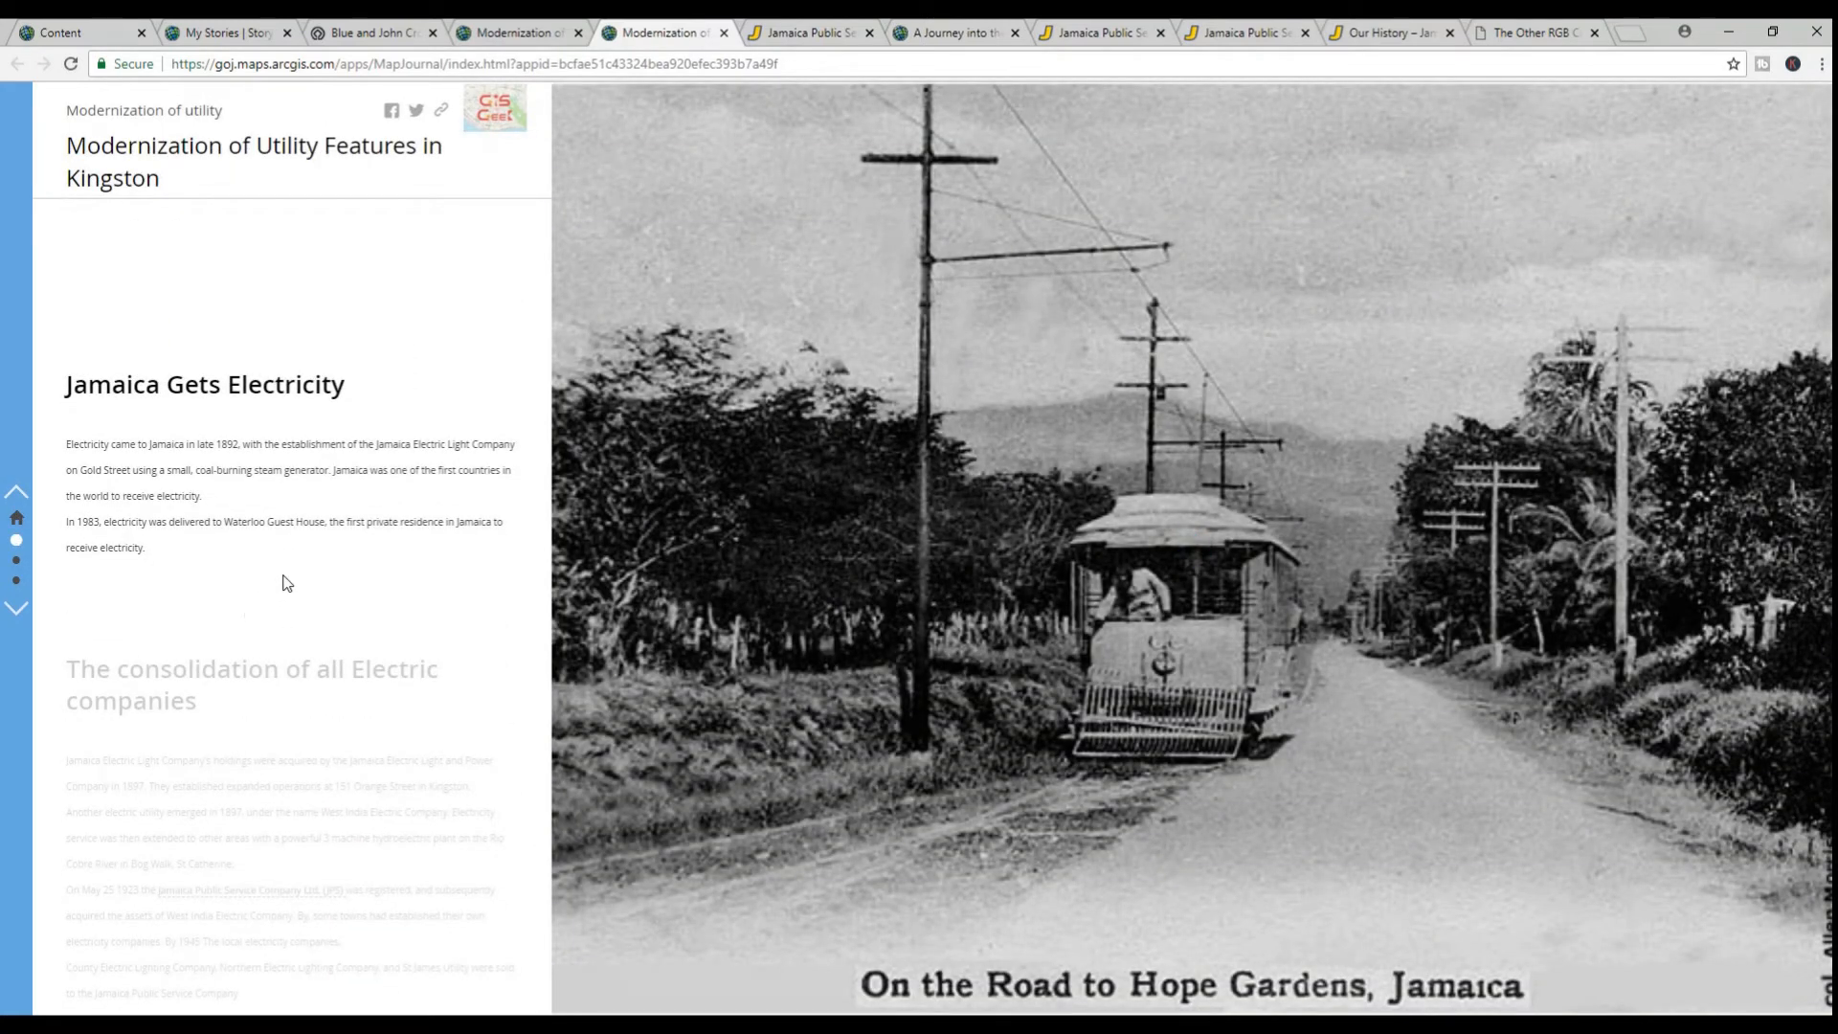
scroll(287, 579, down, 3)
scroll(293, 574, down, 1)
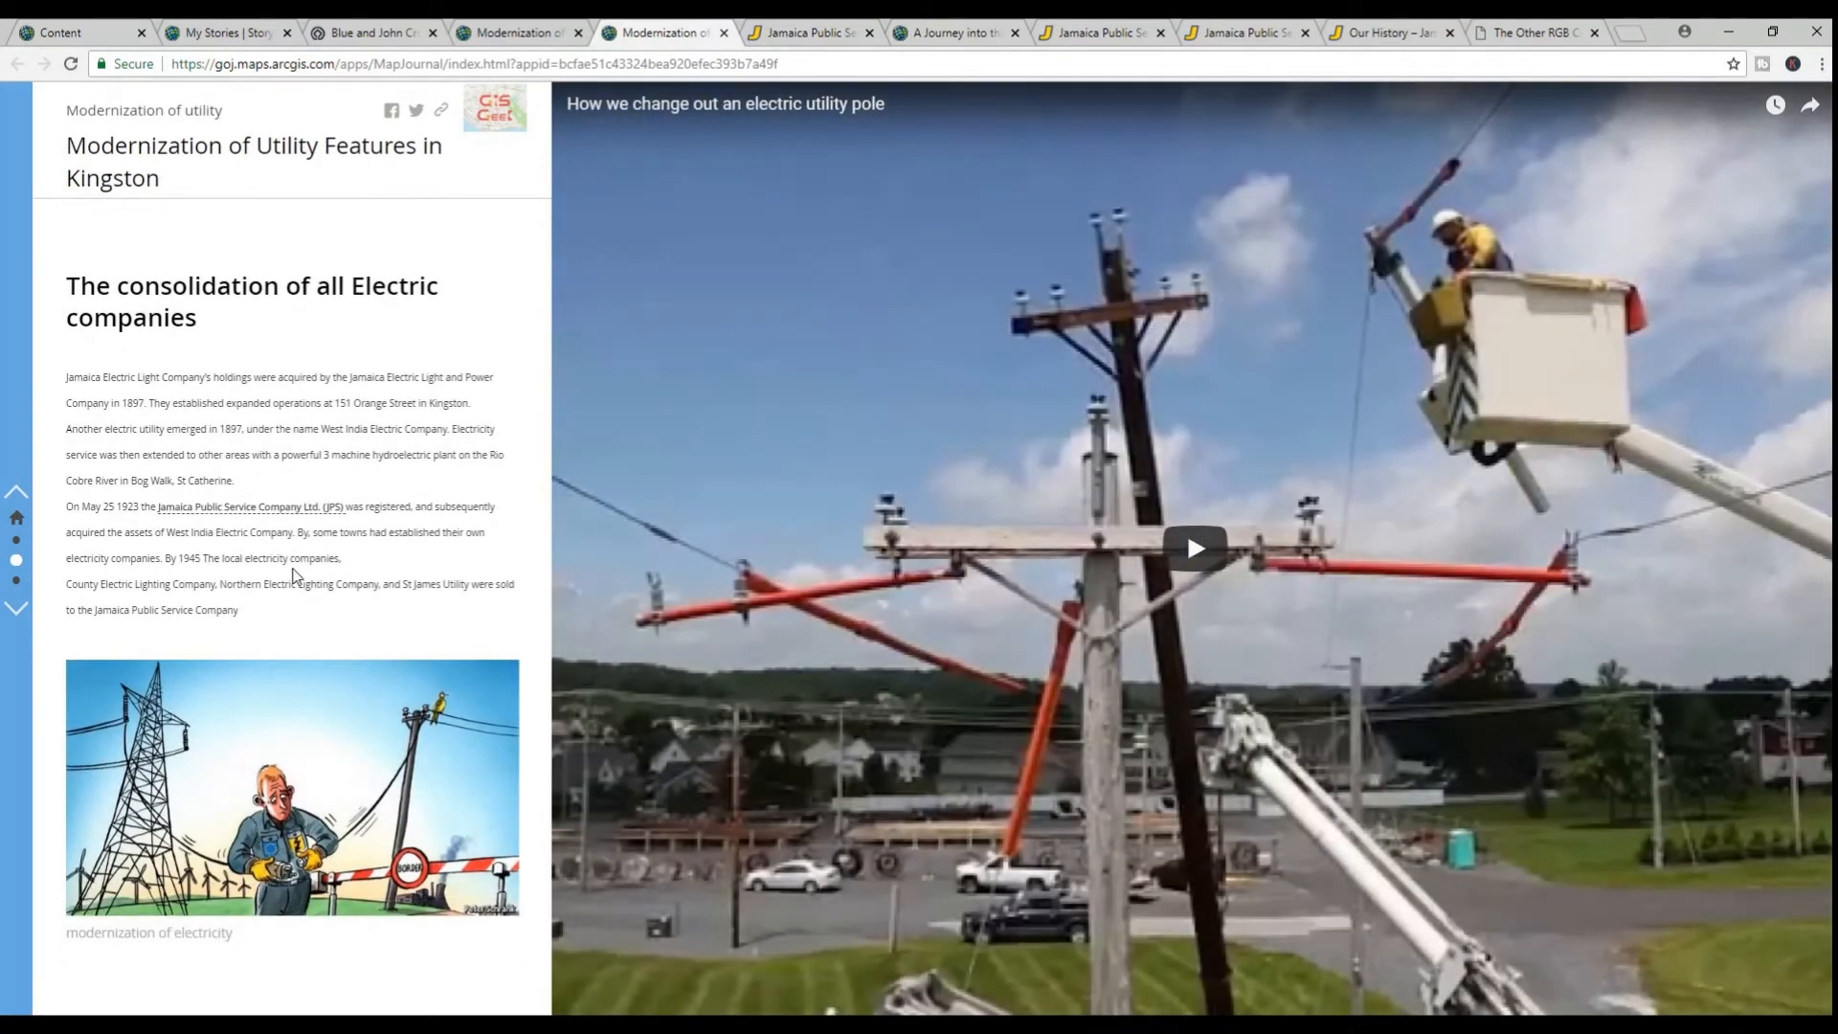
click(281, 515)
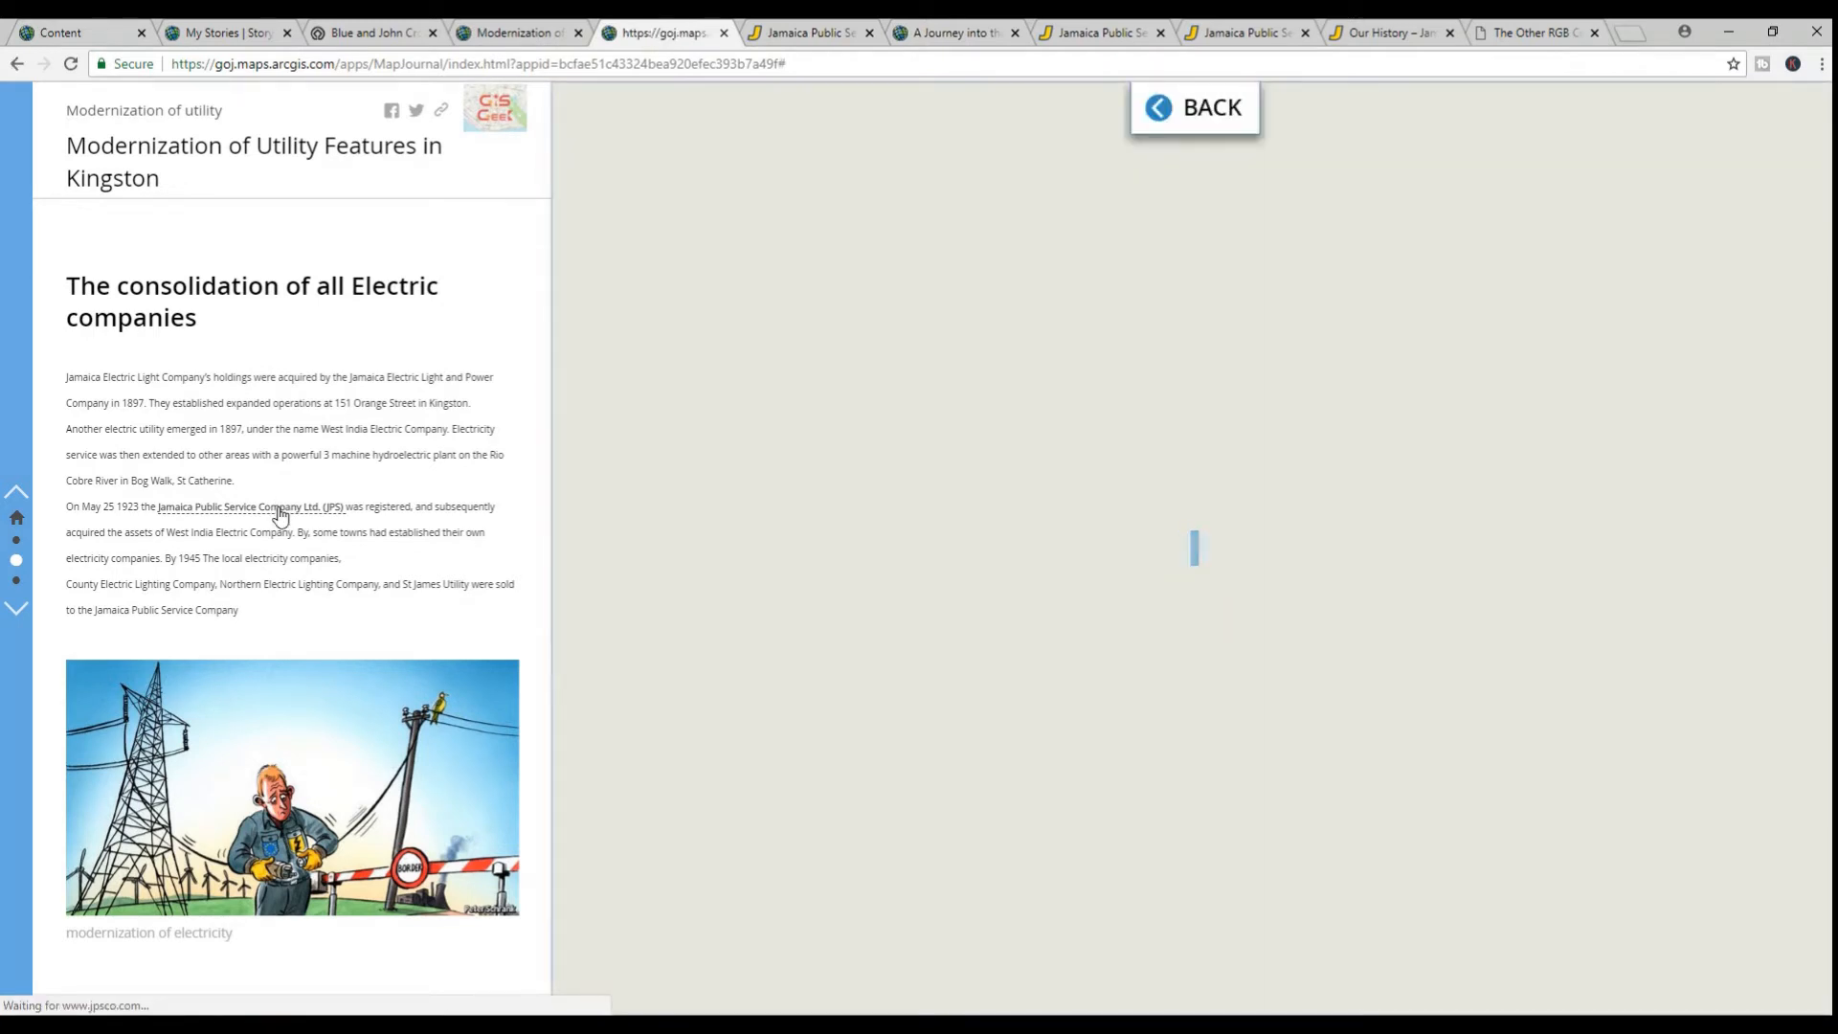
Test the "wooden utility poles" story action in the last section, examine the pole's pop-up, and close it after collapsing the overview map
scroll(280, 515, down, 4)
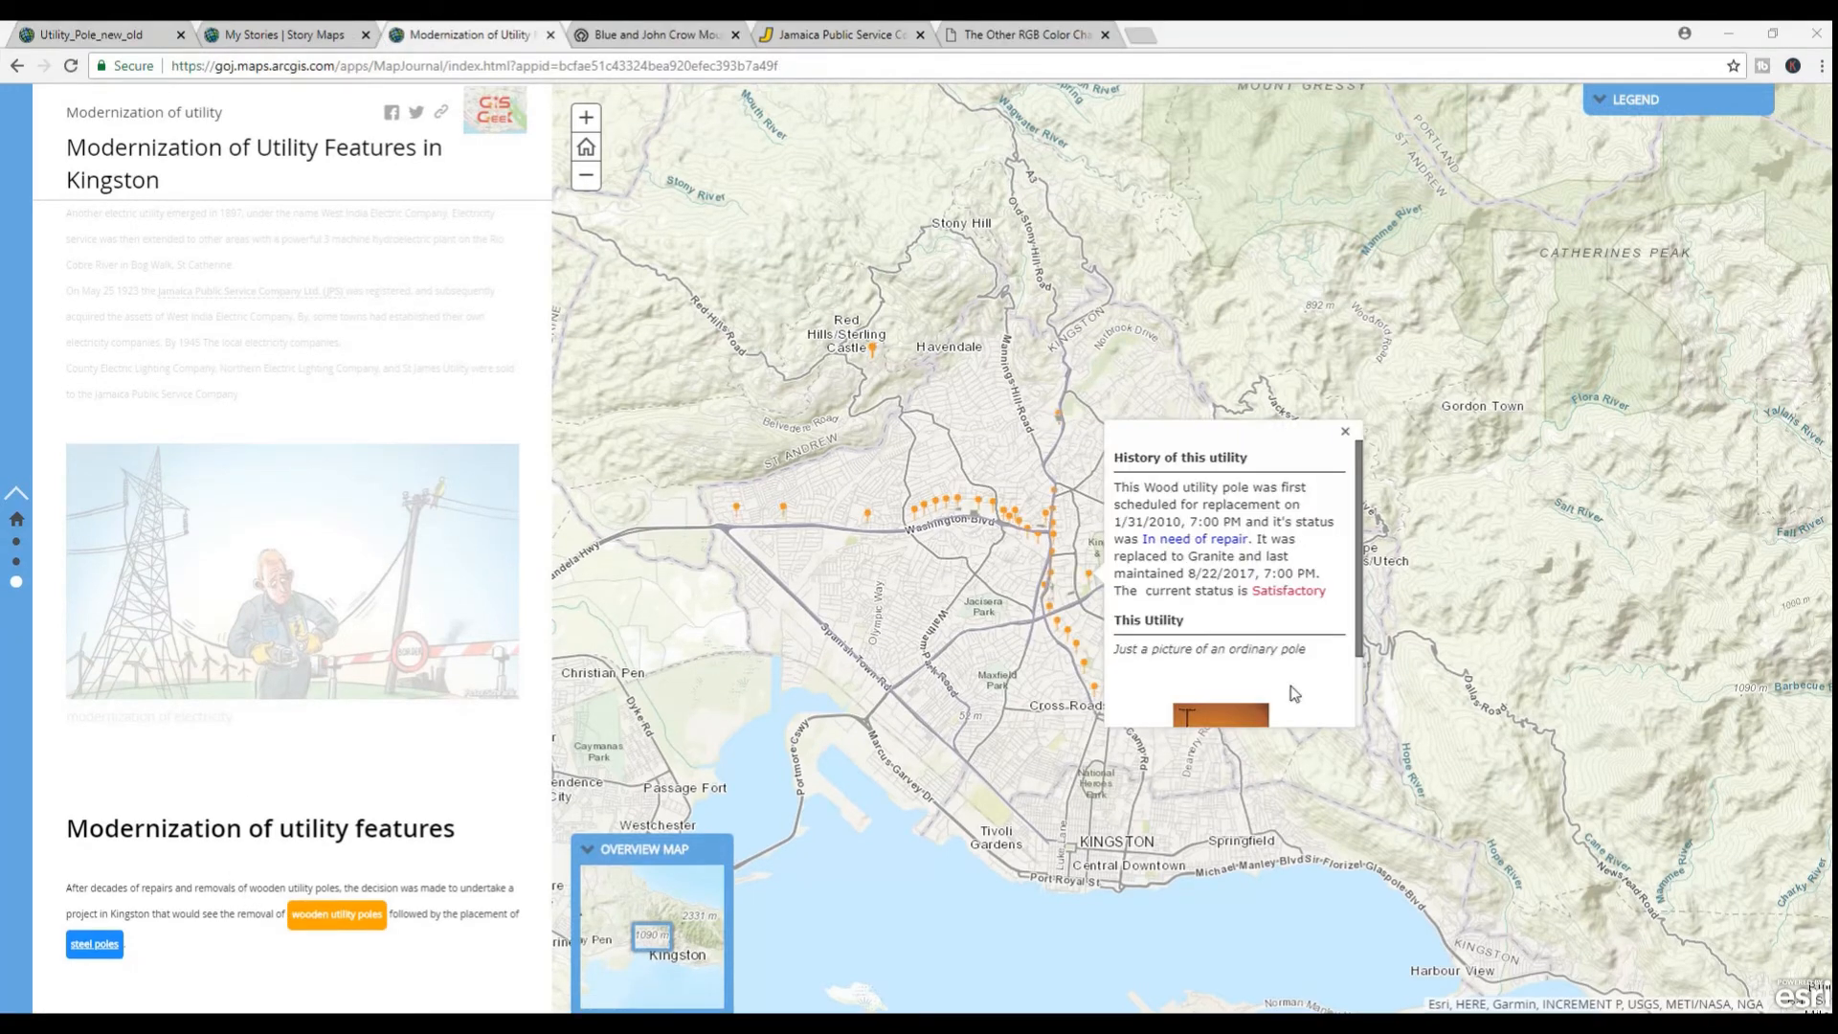
click(334, 915)
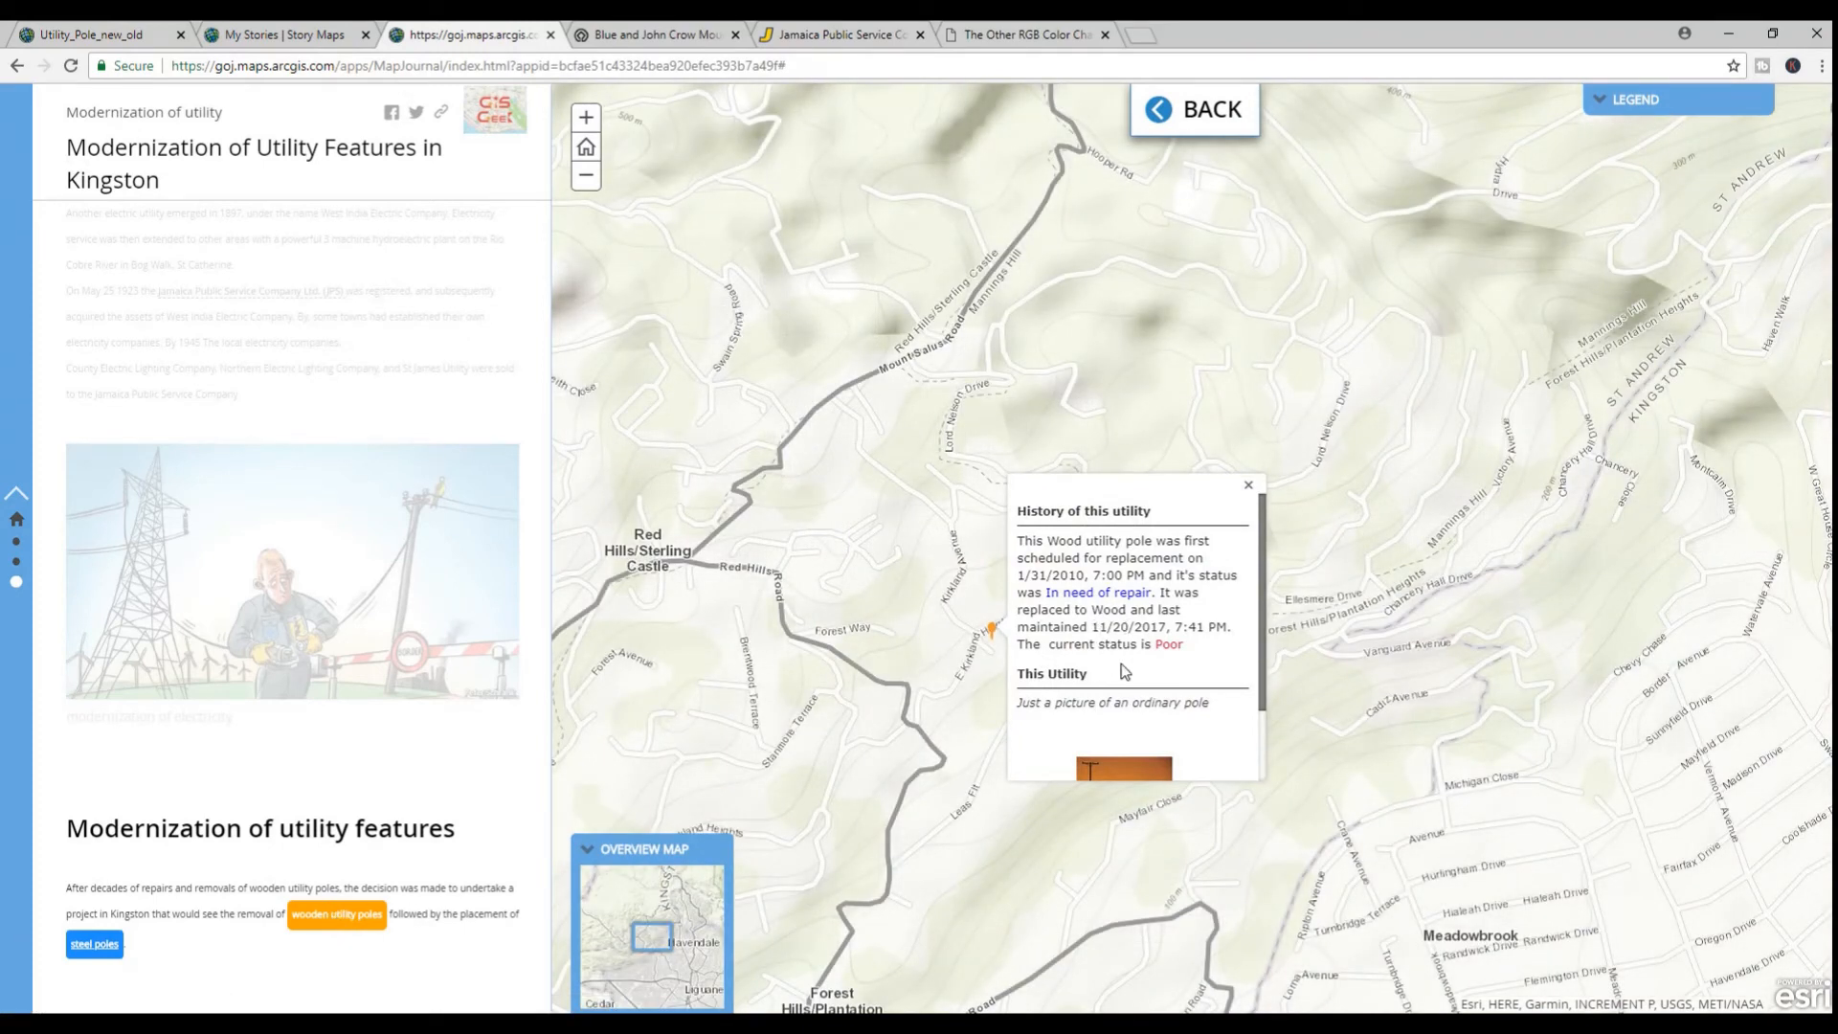
scroll(1124, 672, down, 1)
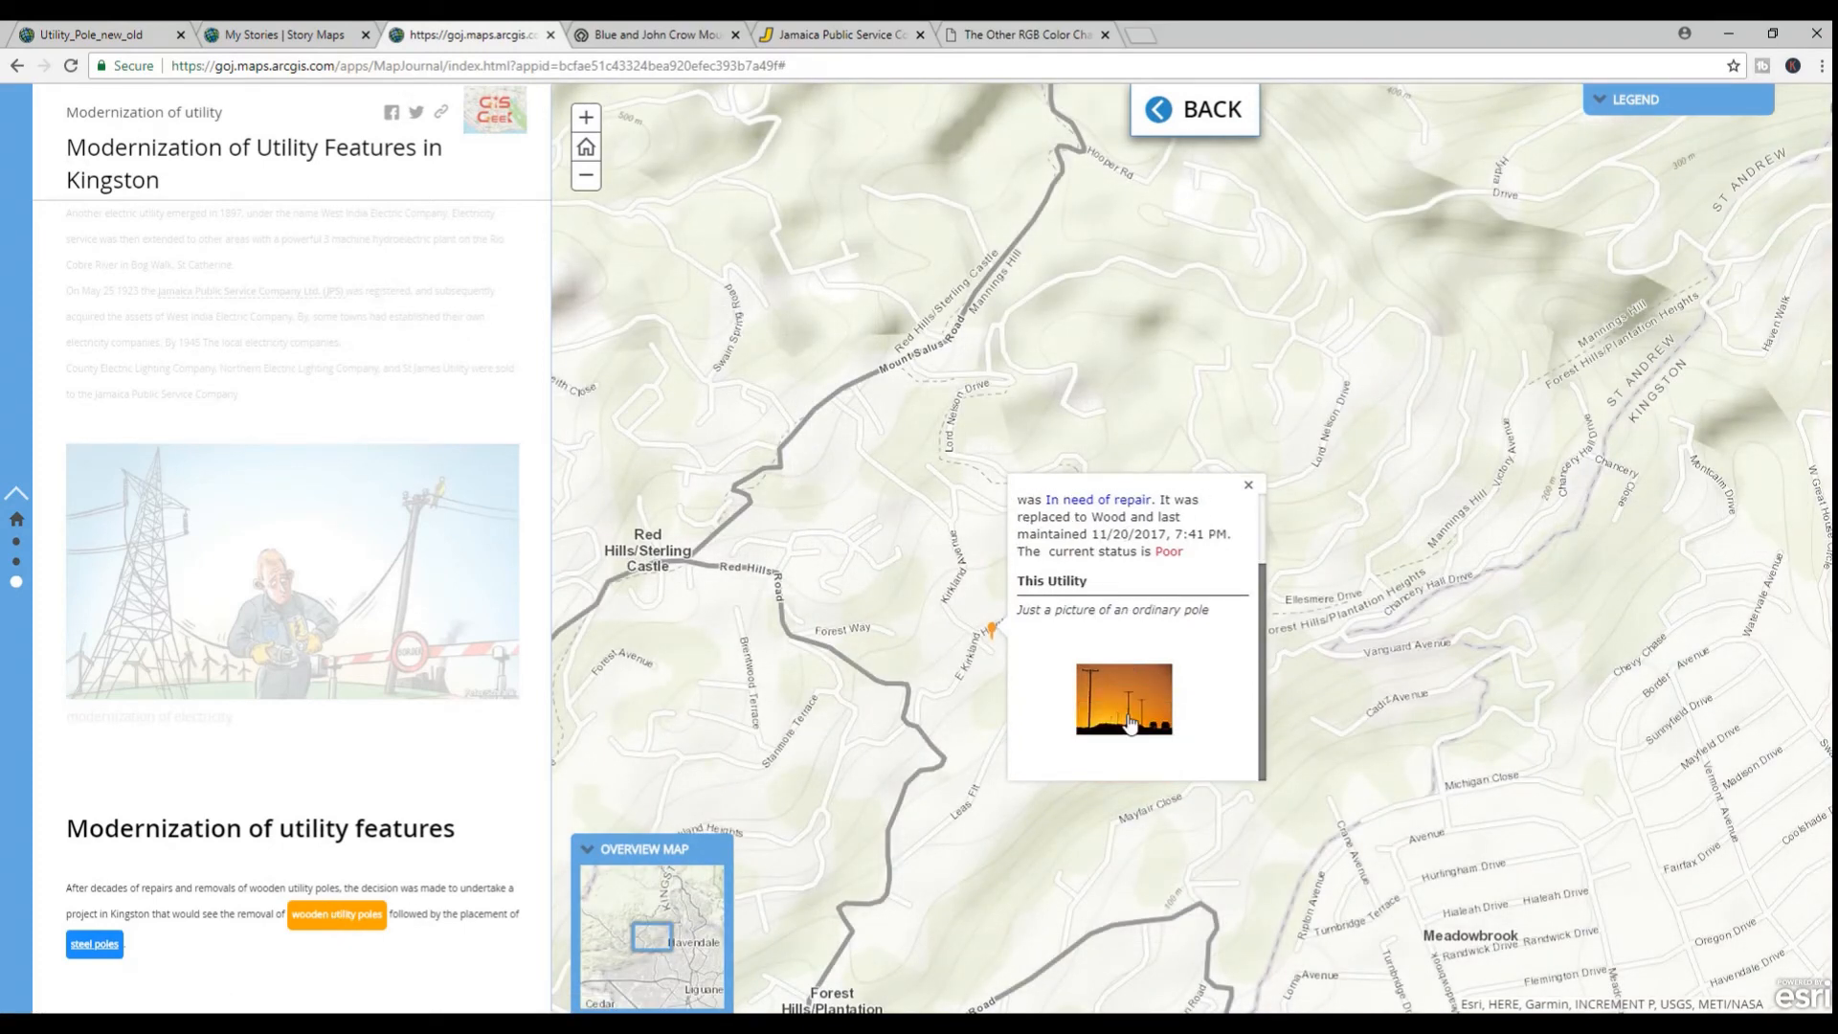
click(588, 855)
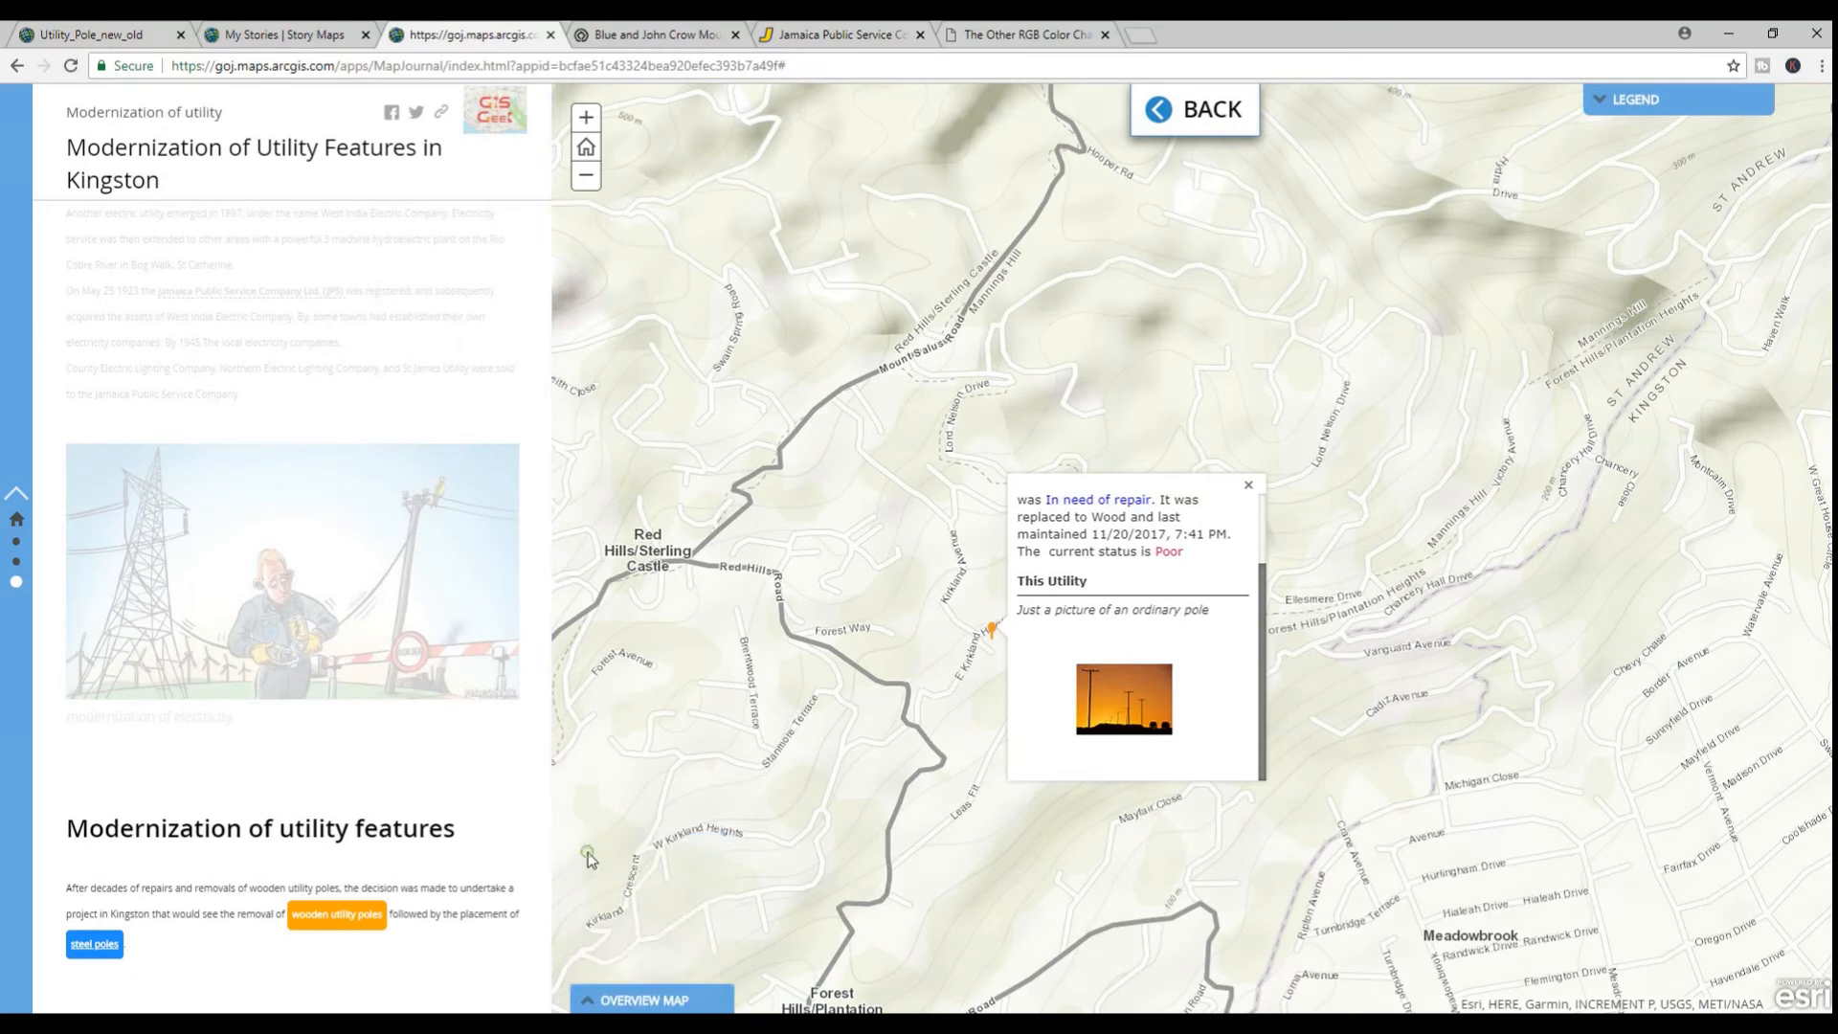
click(1249, 486)
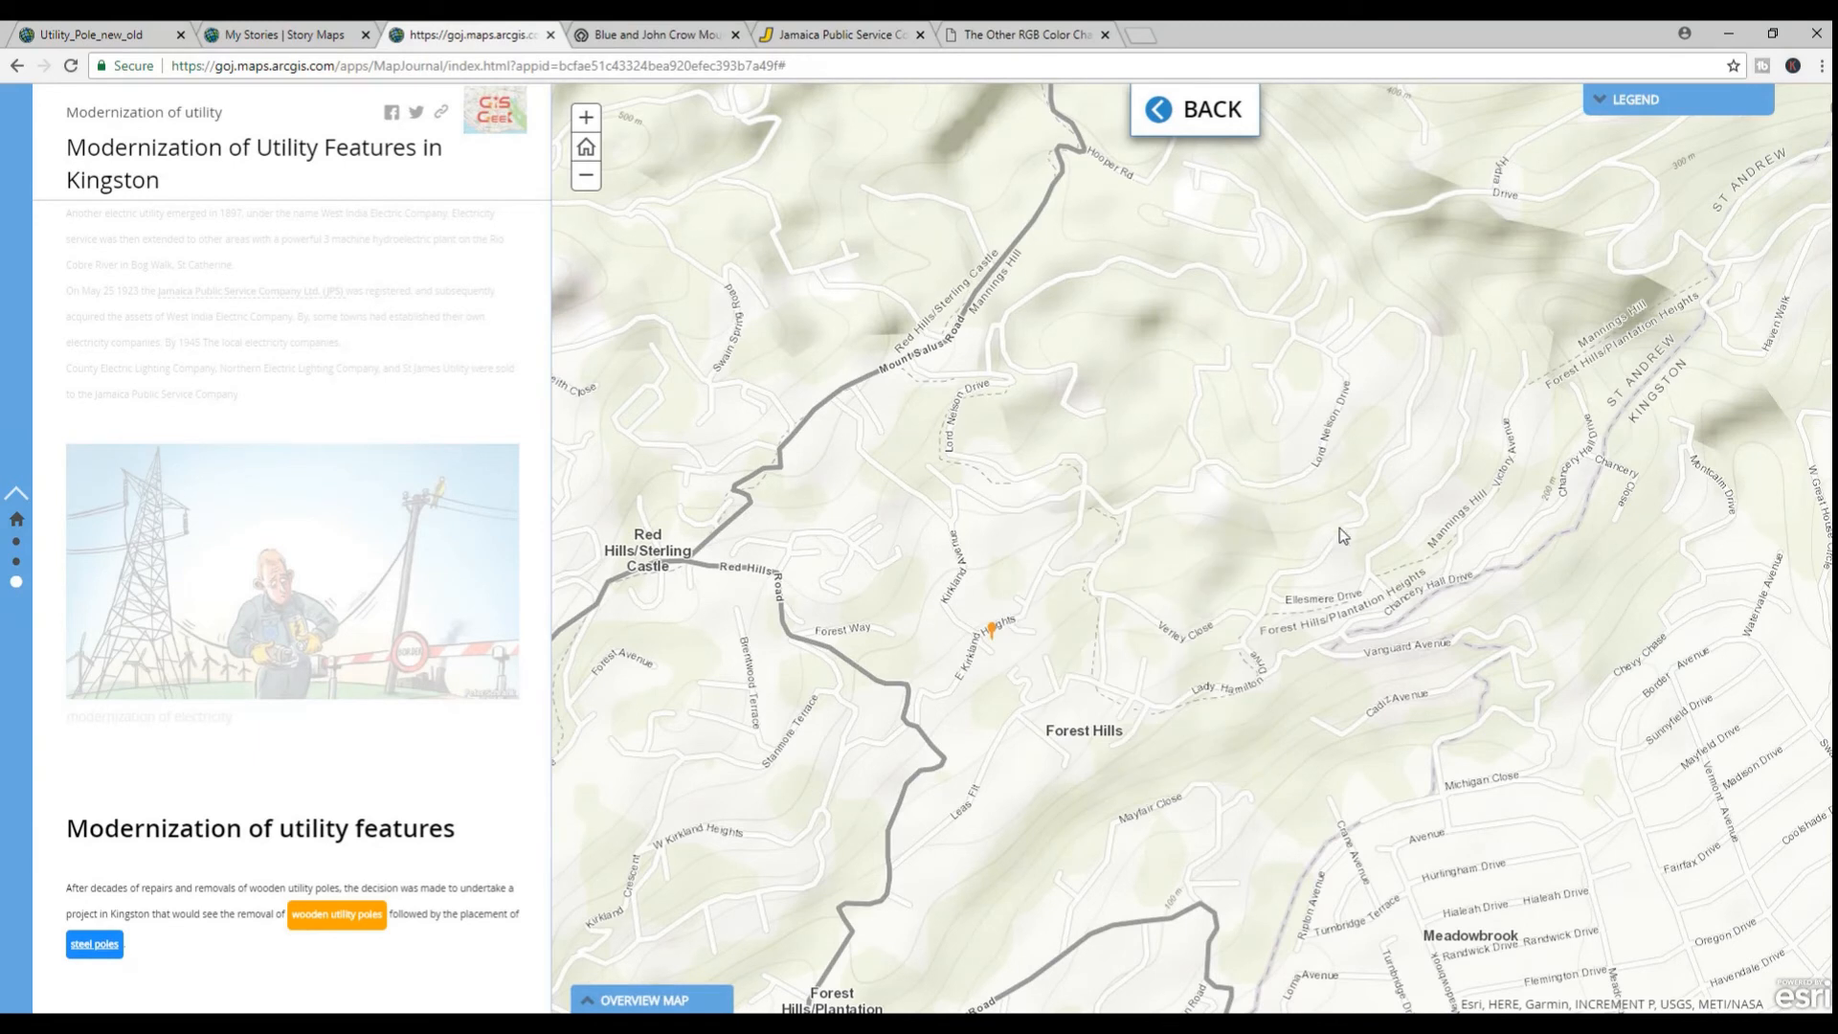